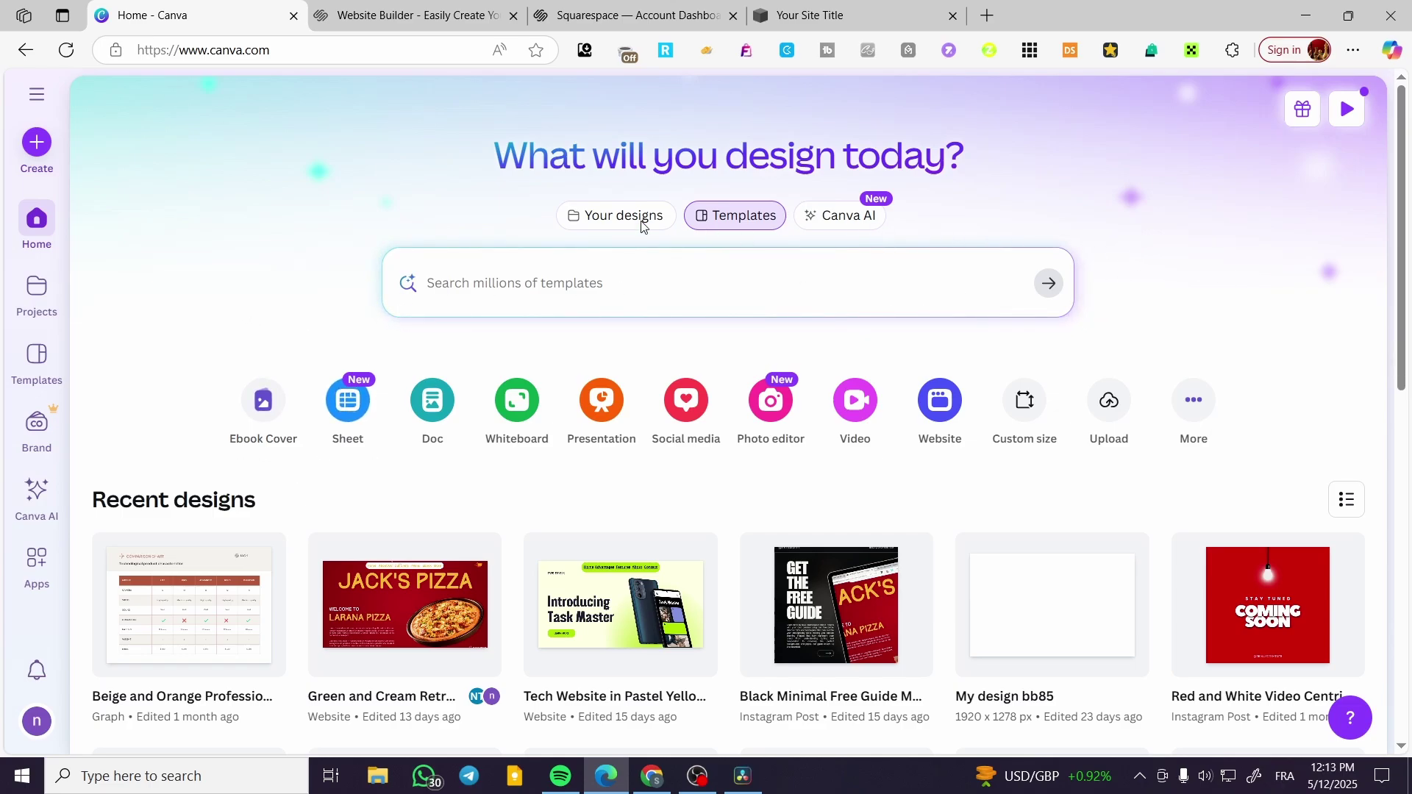
Look over the recent designs on the Canva home page and the open Squarespace home and site pages
scroll(306, 272, "down", 4)
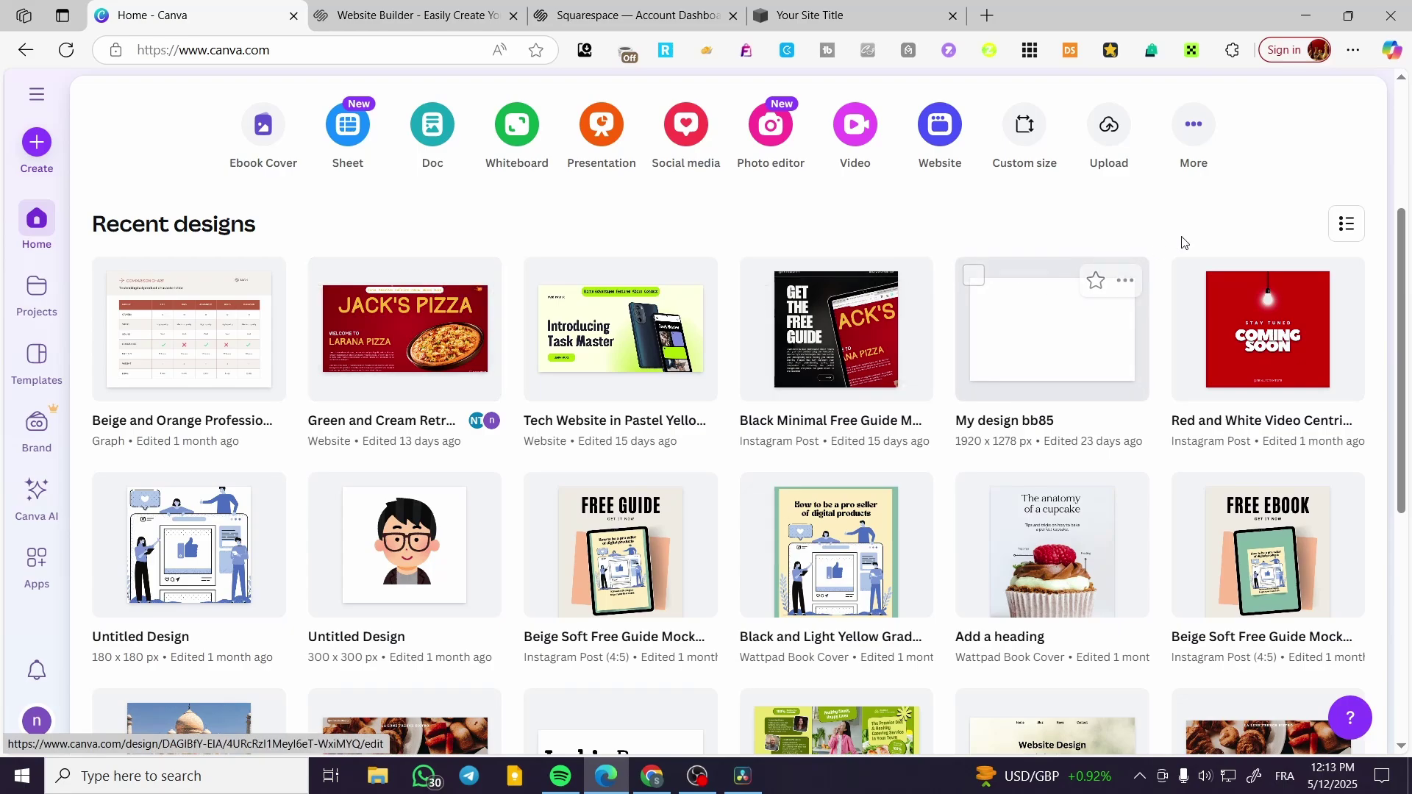
left_click(412, 14)
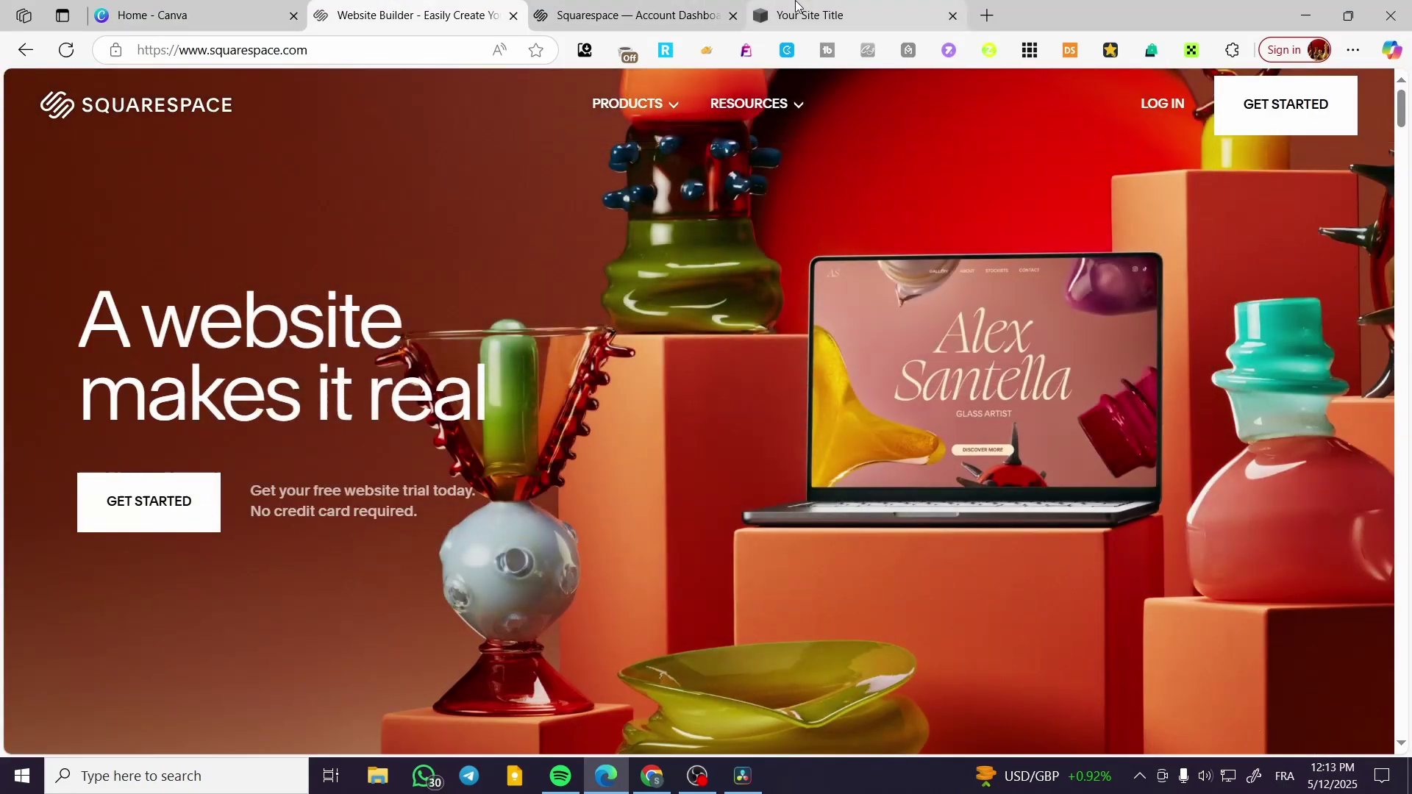
left_click(809, 15)
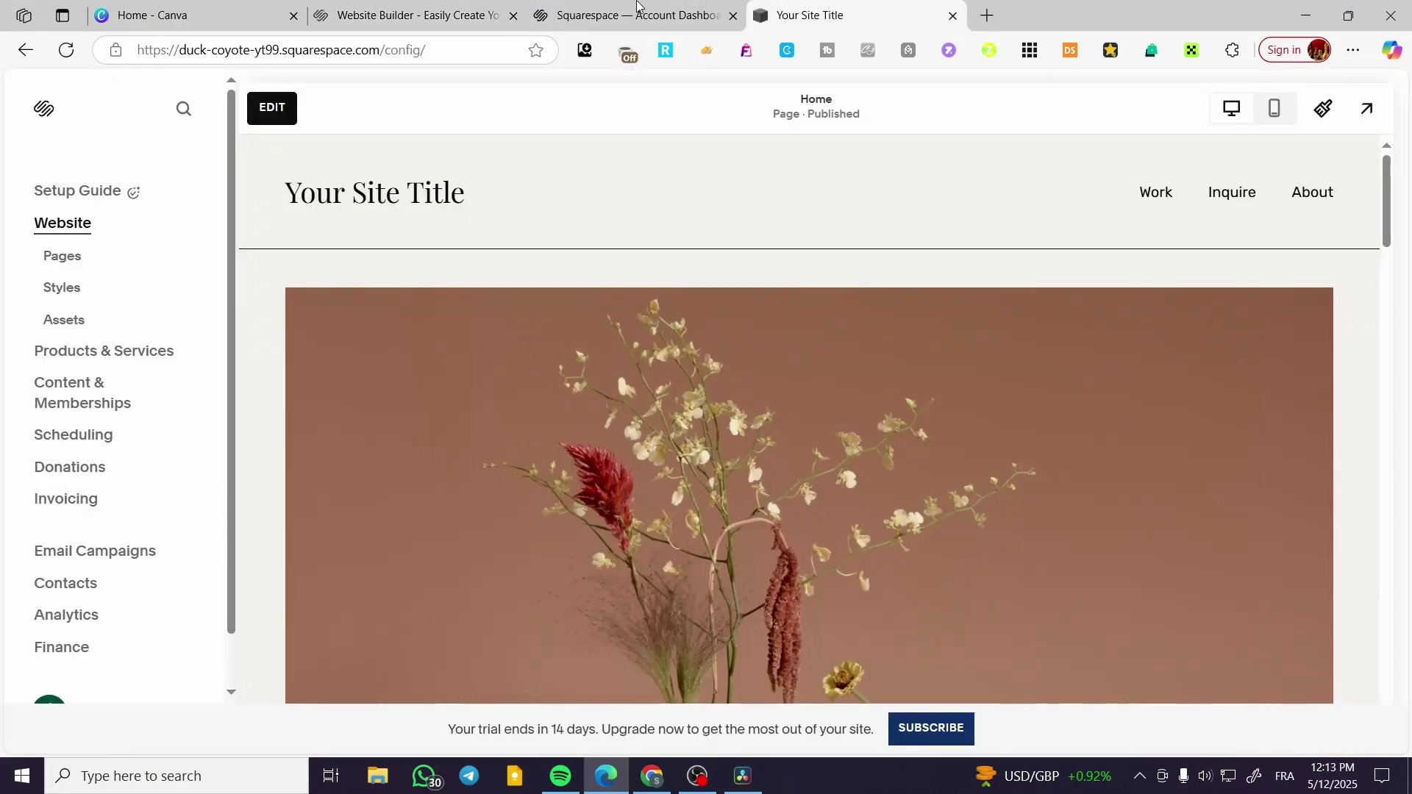
left_click(214, 6)
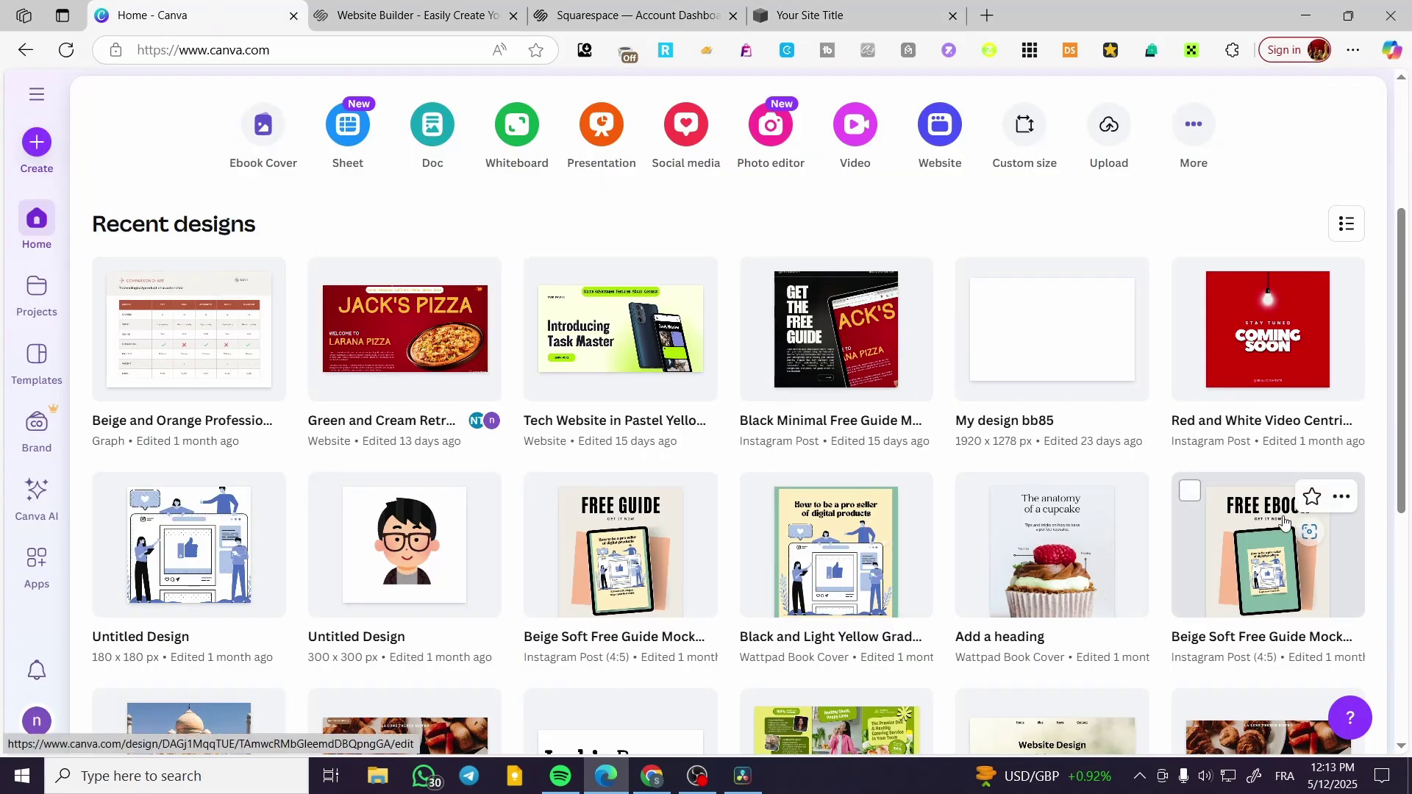
scroll(1250, 544, "up", 4)
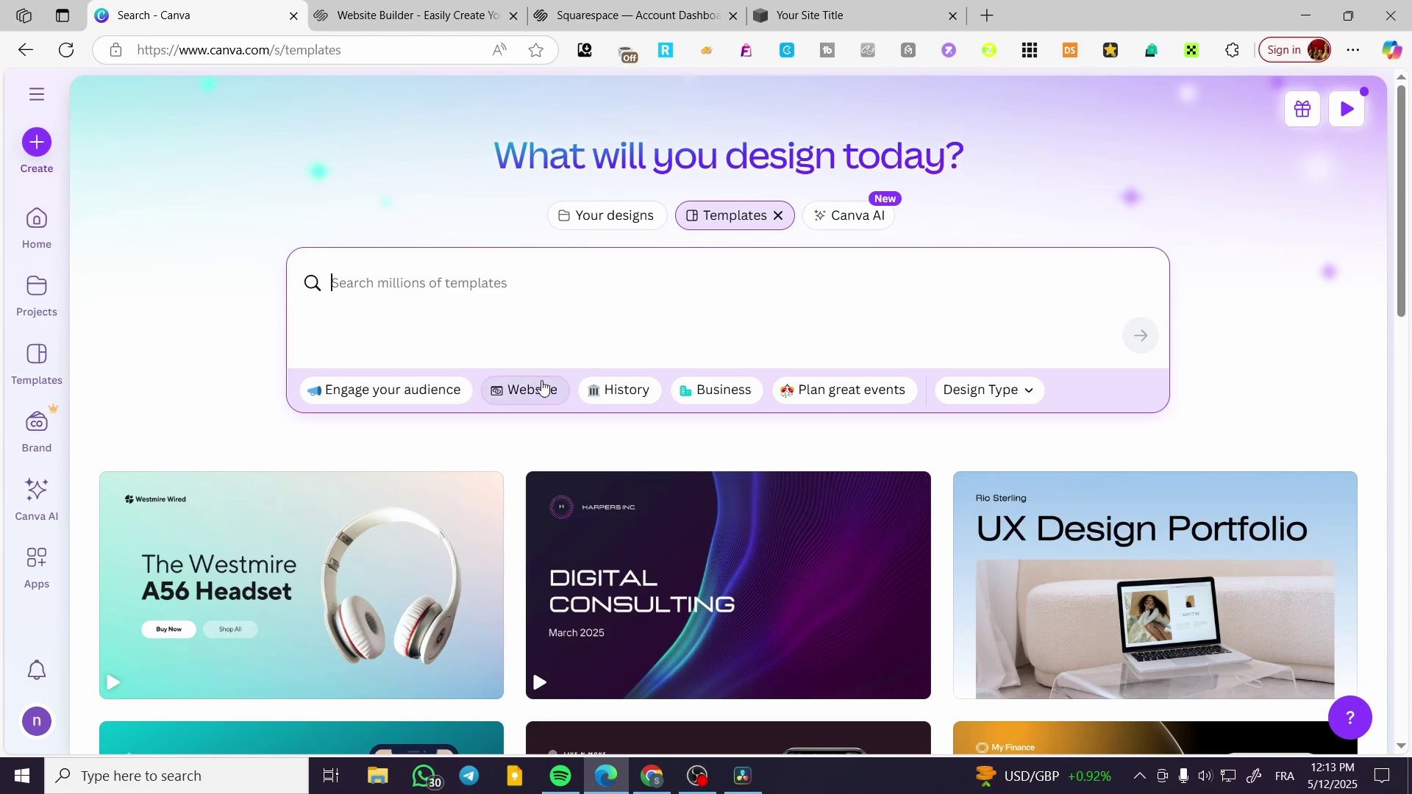
Search the Canva templates for "website" and browse the website templates
type("webs")
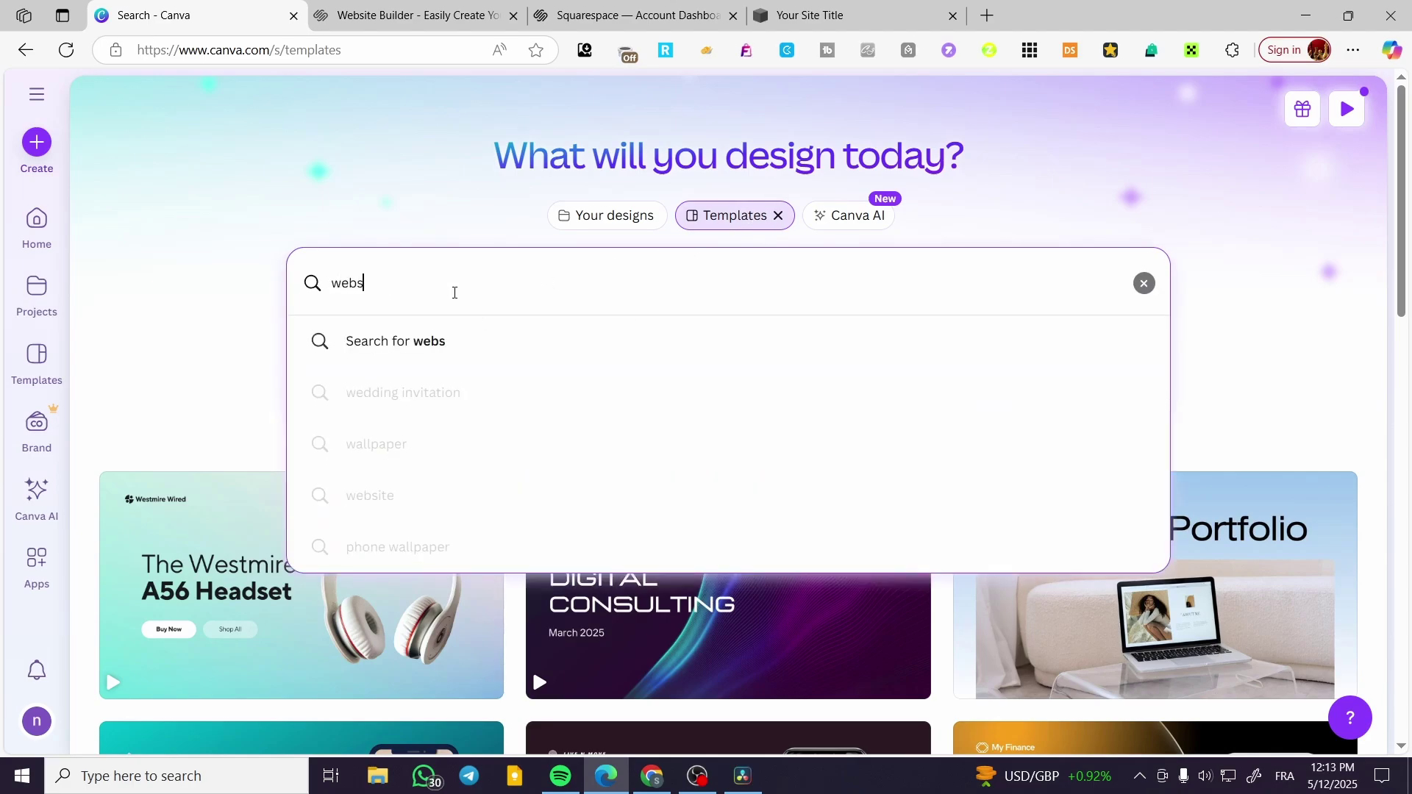
type("ite")
key("Return")
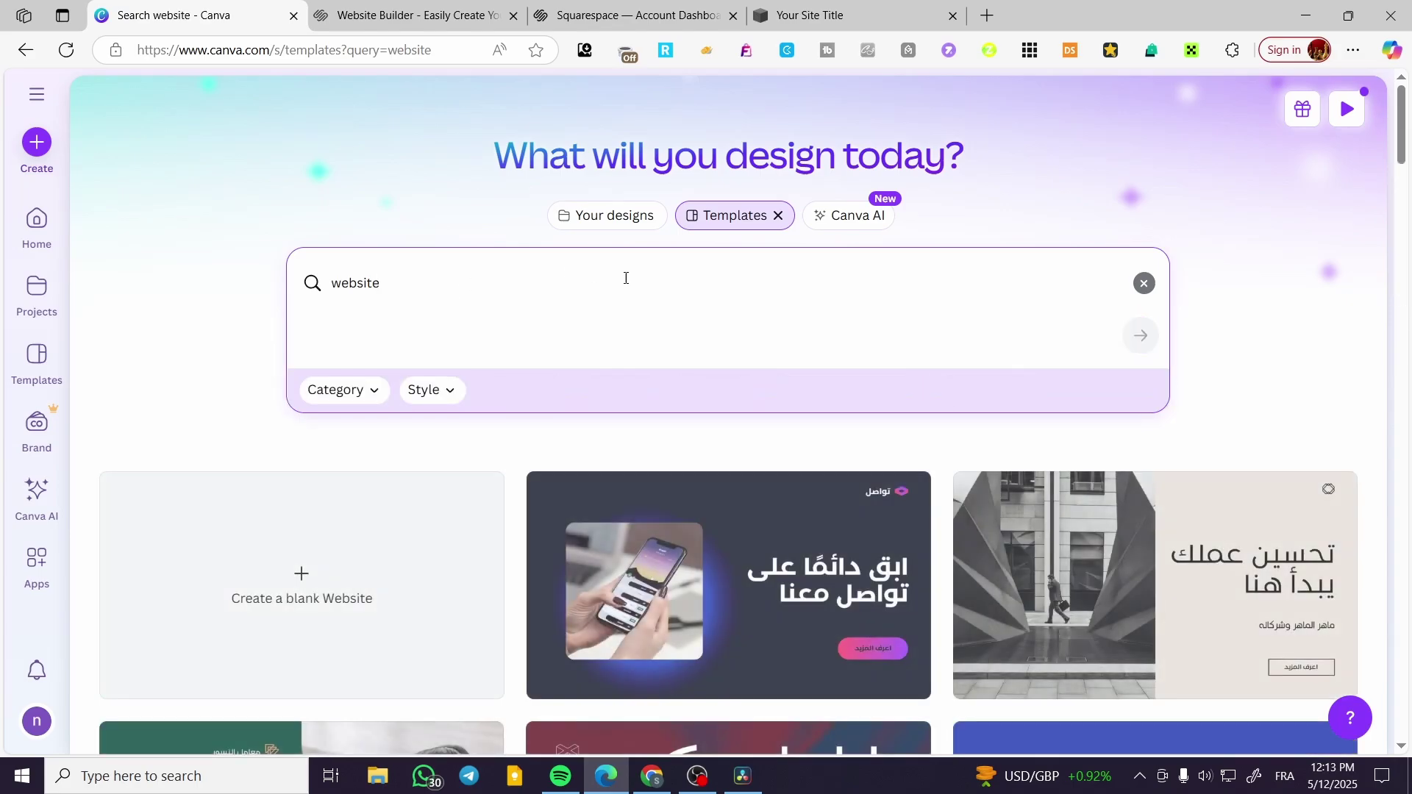
scroll(805, 320, "down", 3)
scroll(805, 320, "down", 10)
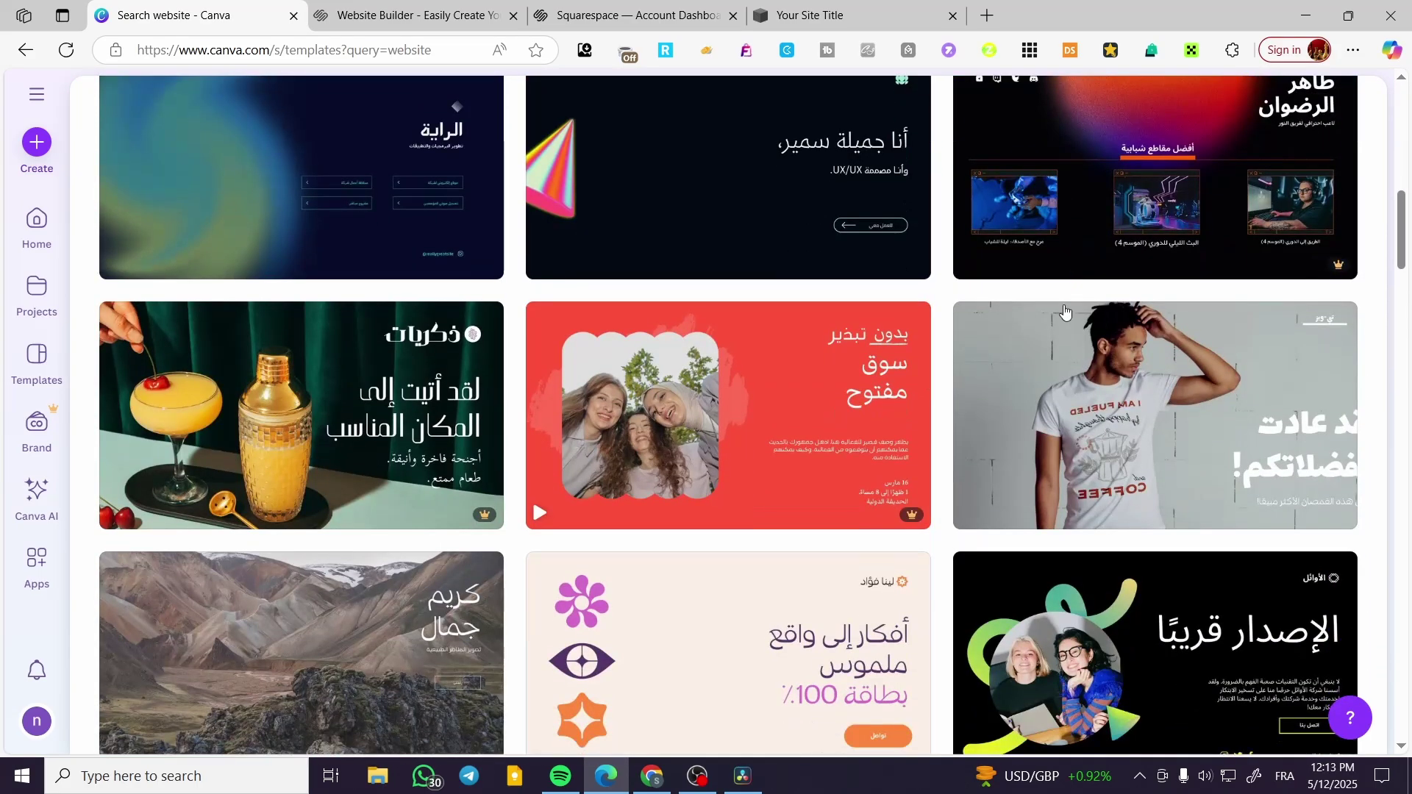
scroll(1175, 325, "up", 10)
scroll(1093, 421, "up", 3)
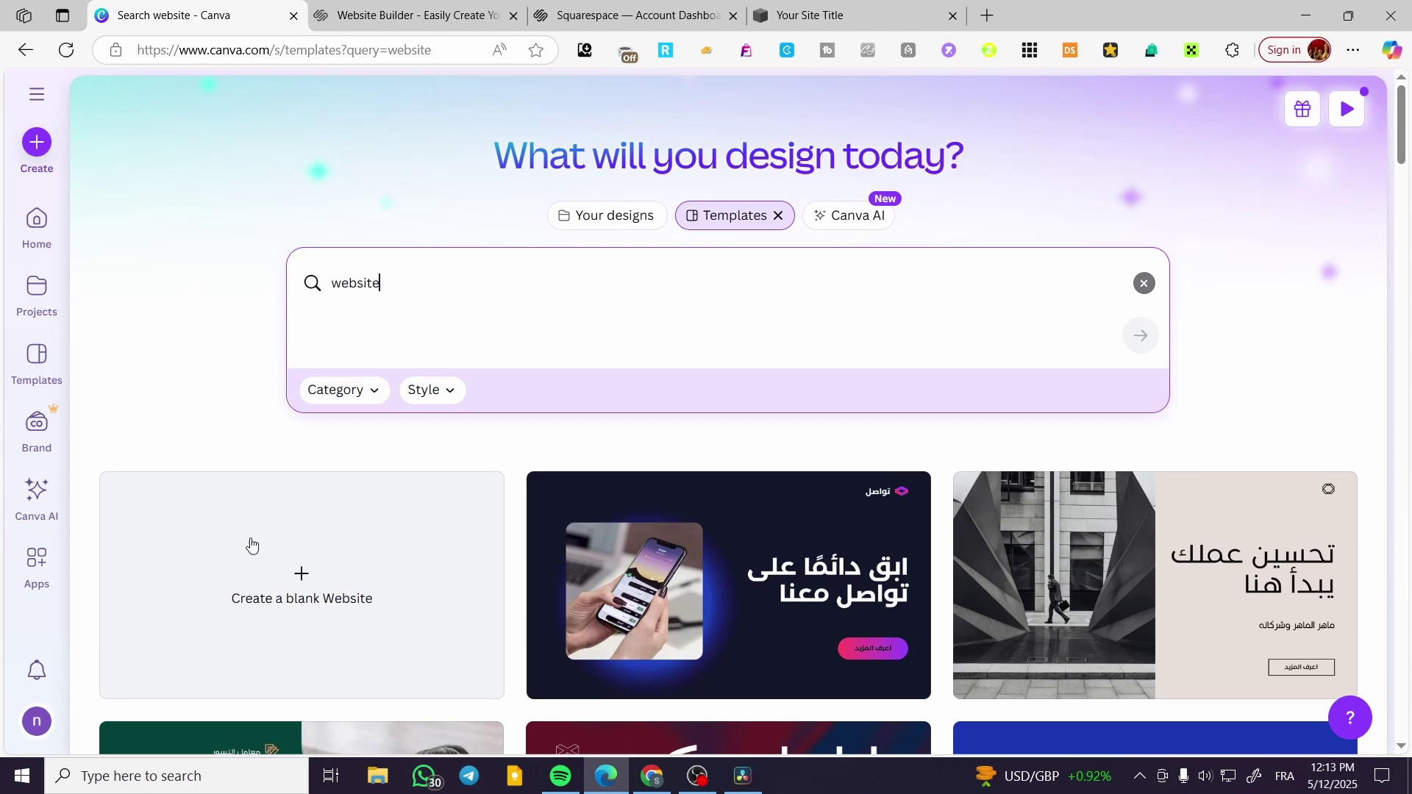
scroll(251, 545, "down", 10)
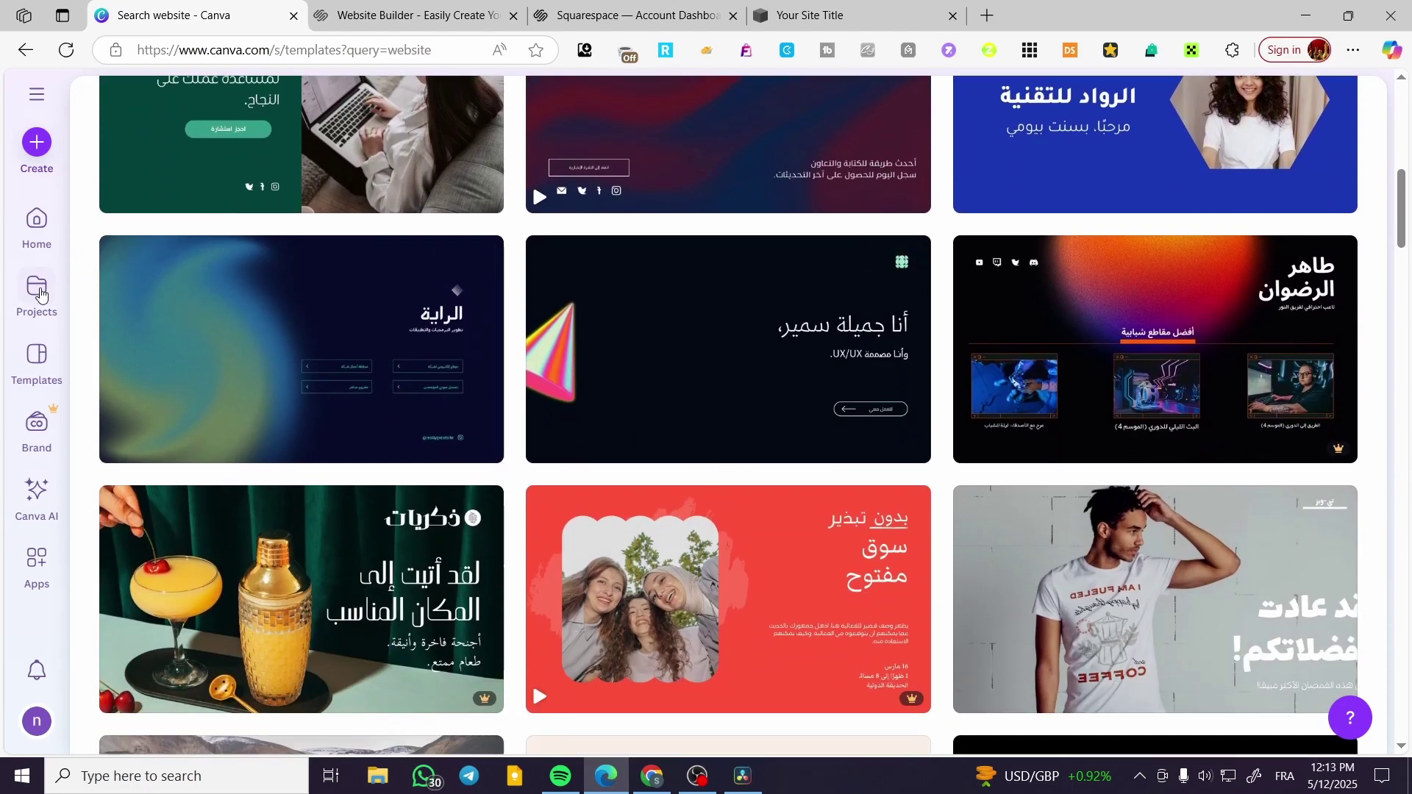
View the Canva projects and examine the Websites category of the design creation options without starting a new design
left_click(38, 293)
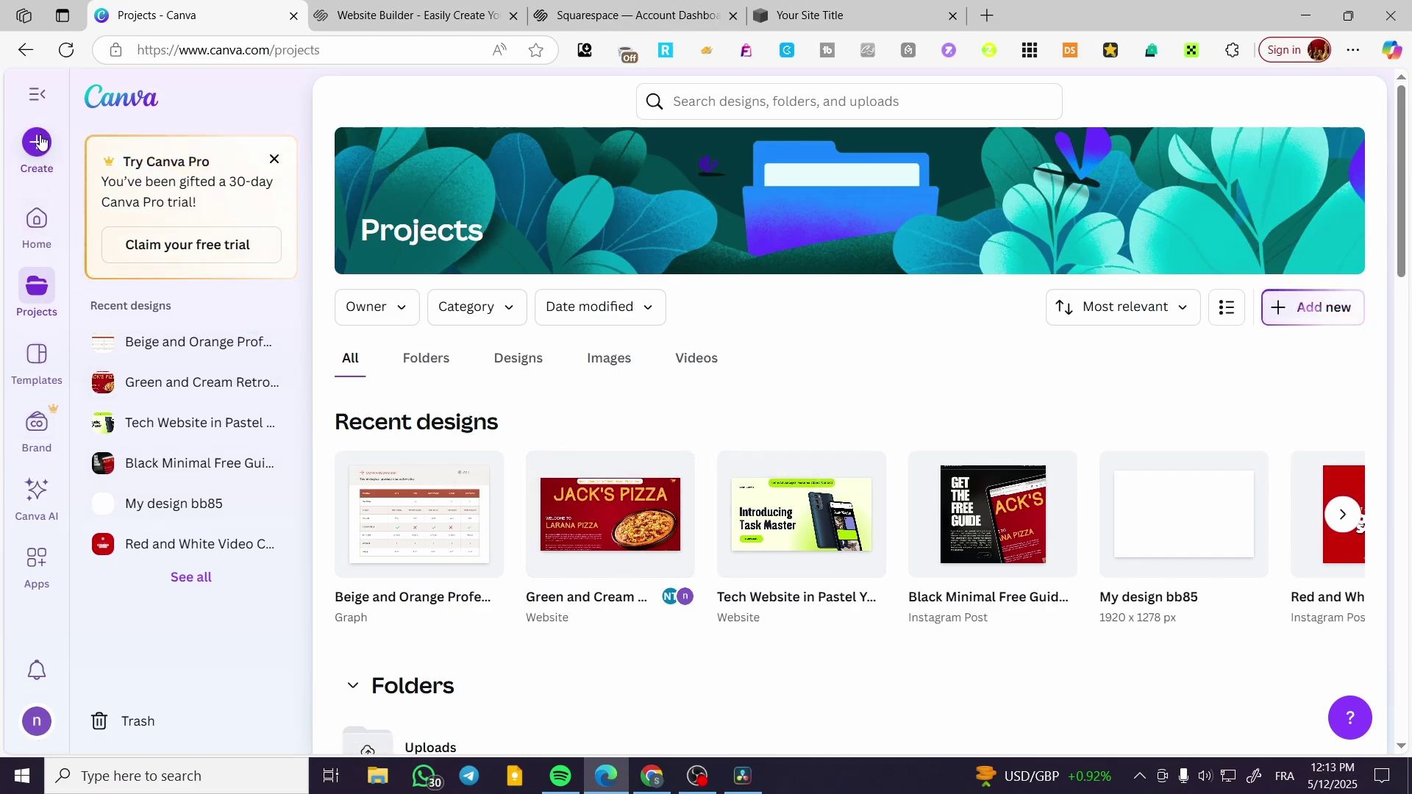
left_click(38, 143)
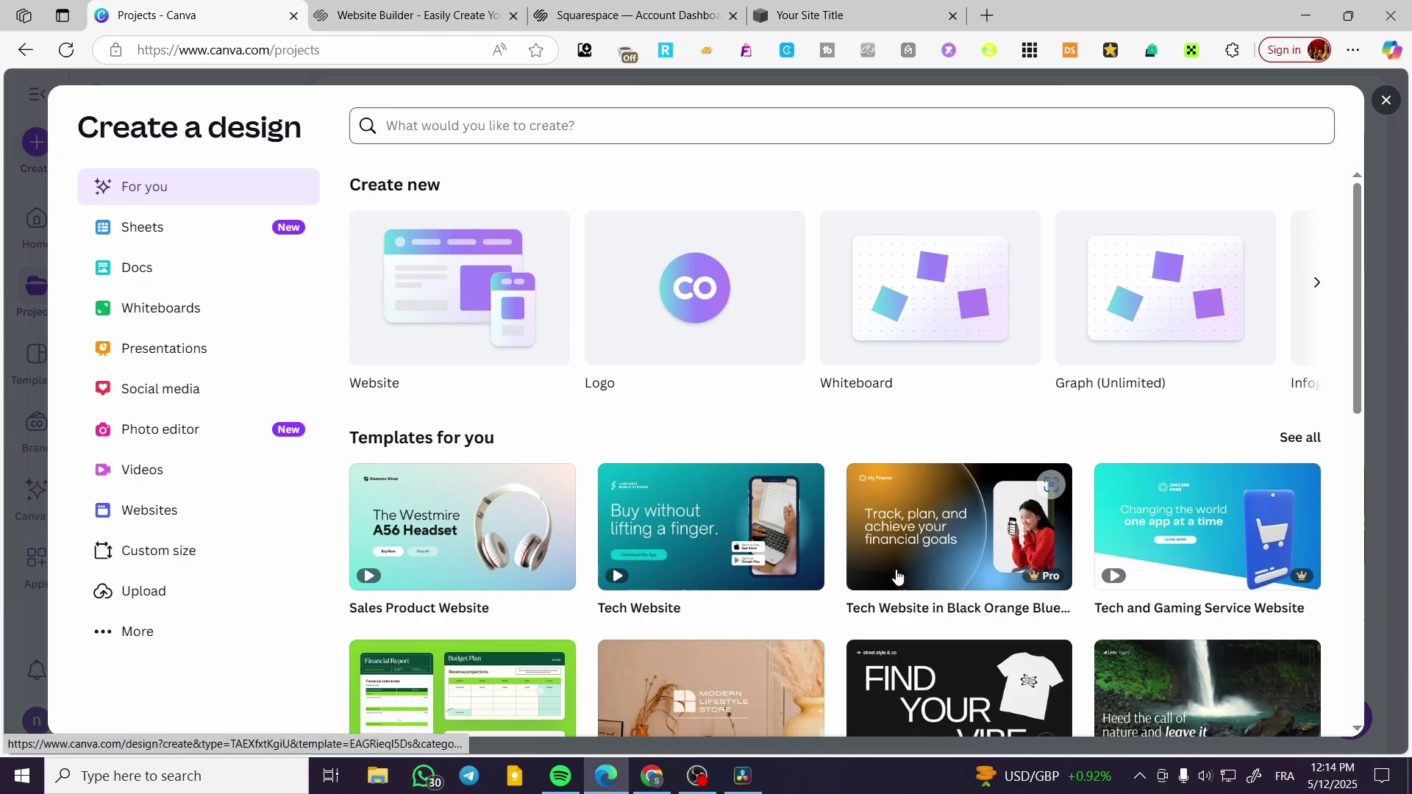
scroll(1044, 411, "down", 3)
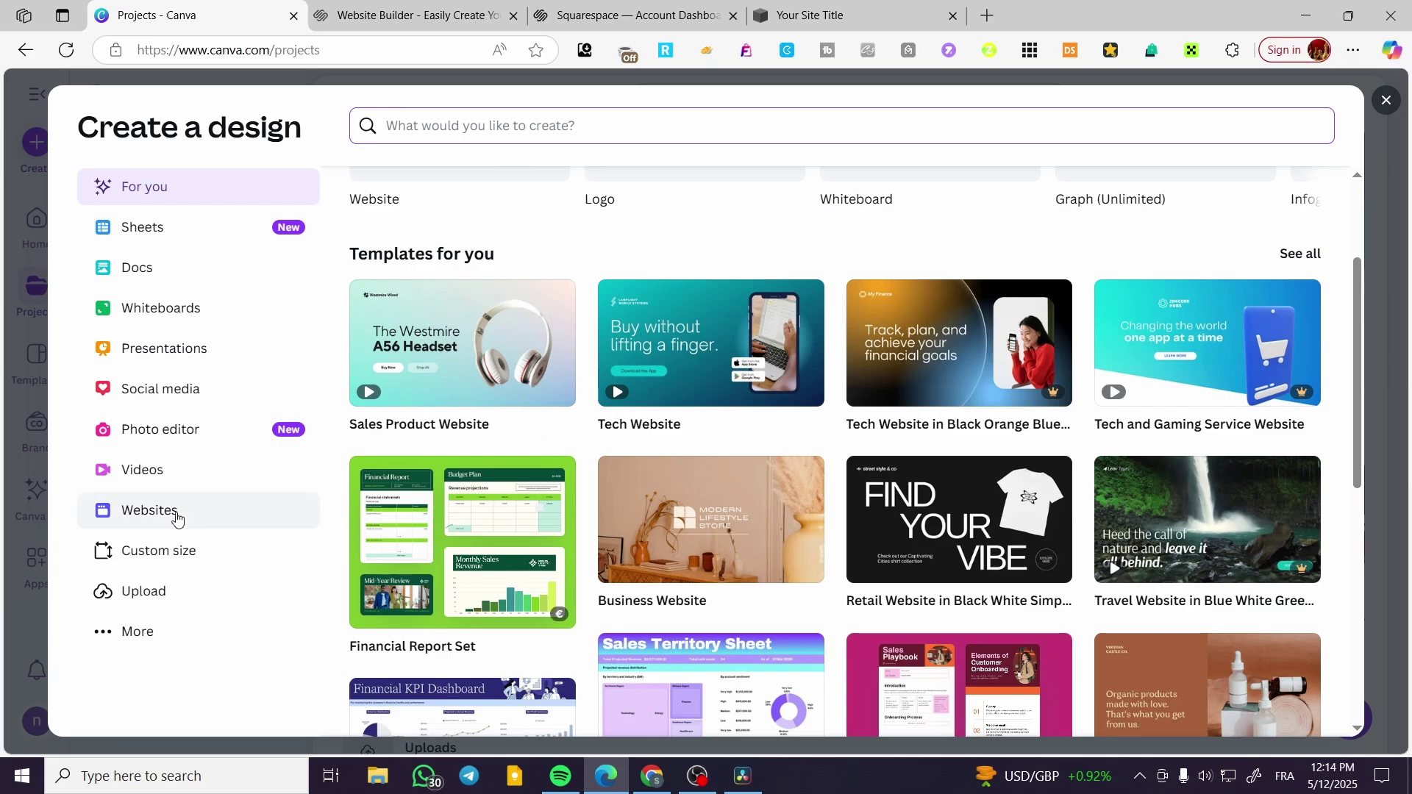
left_click(172, 511)
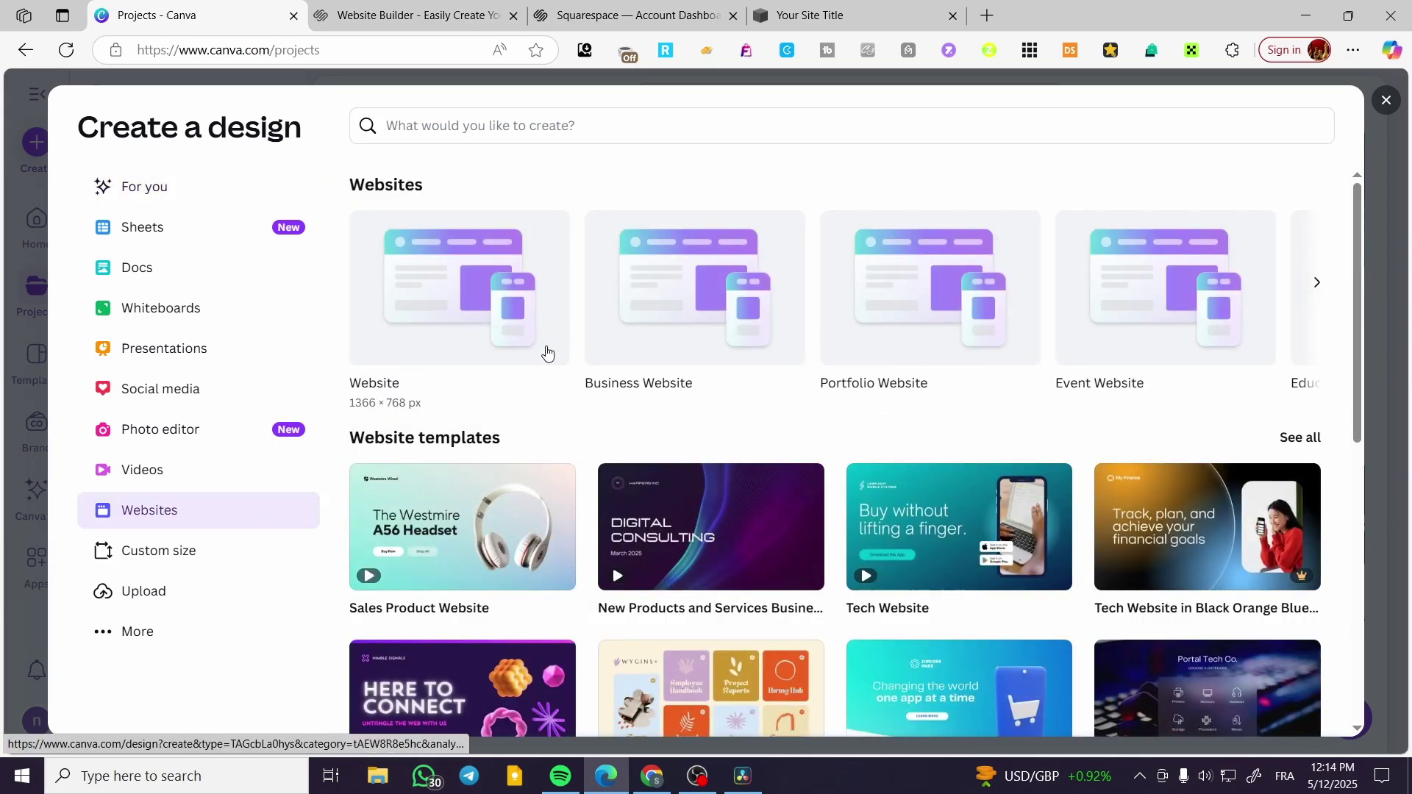
left_click(1385, 100)
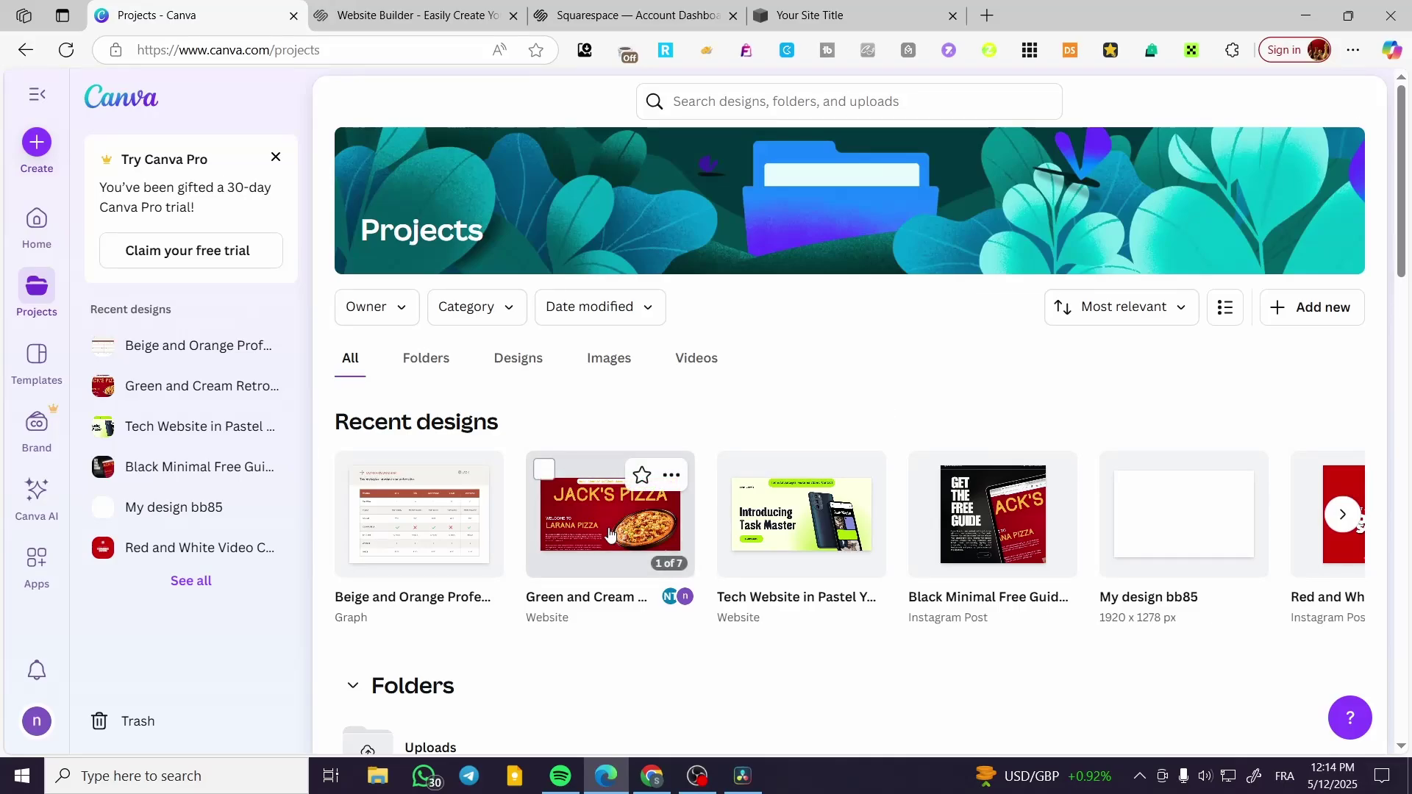
Open the Jack's Pizza website design from the recent designs and enable editing on it
left_click(609, 534)
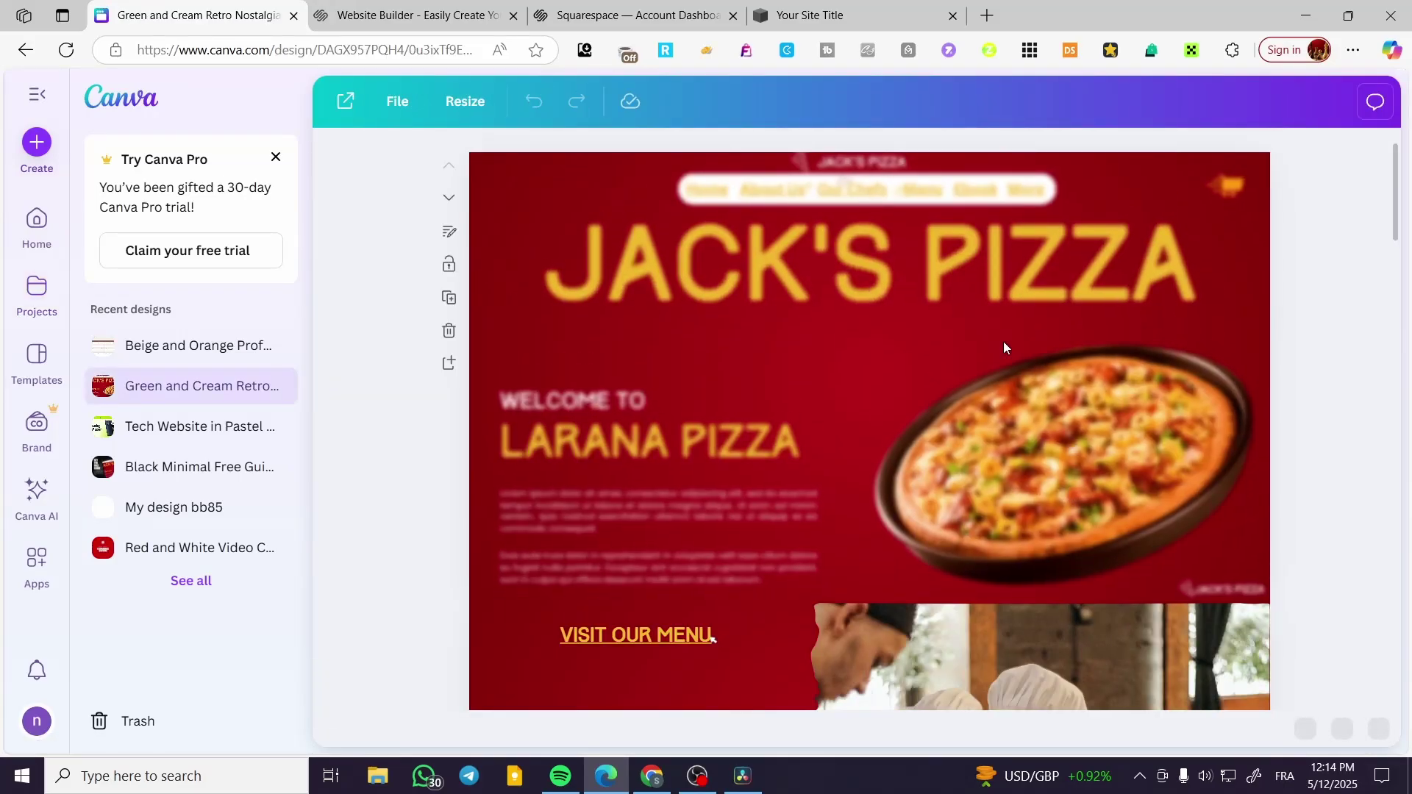
scroll(882, 342, "down", 8)
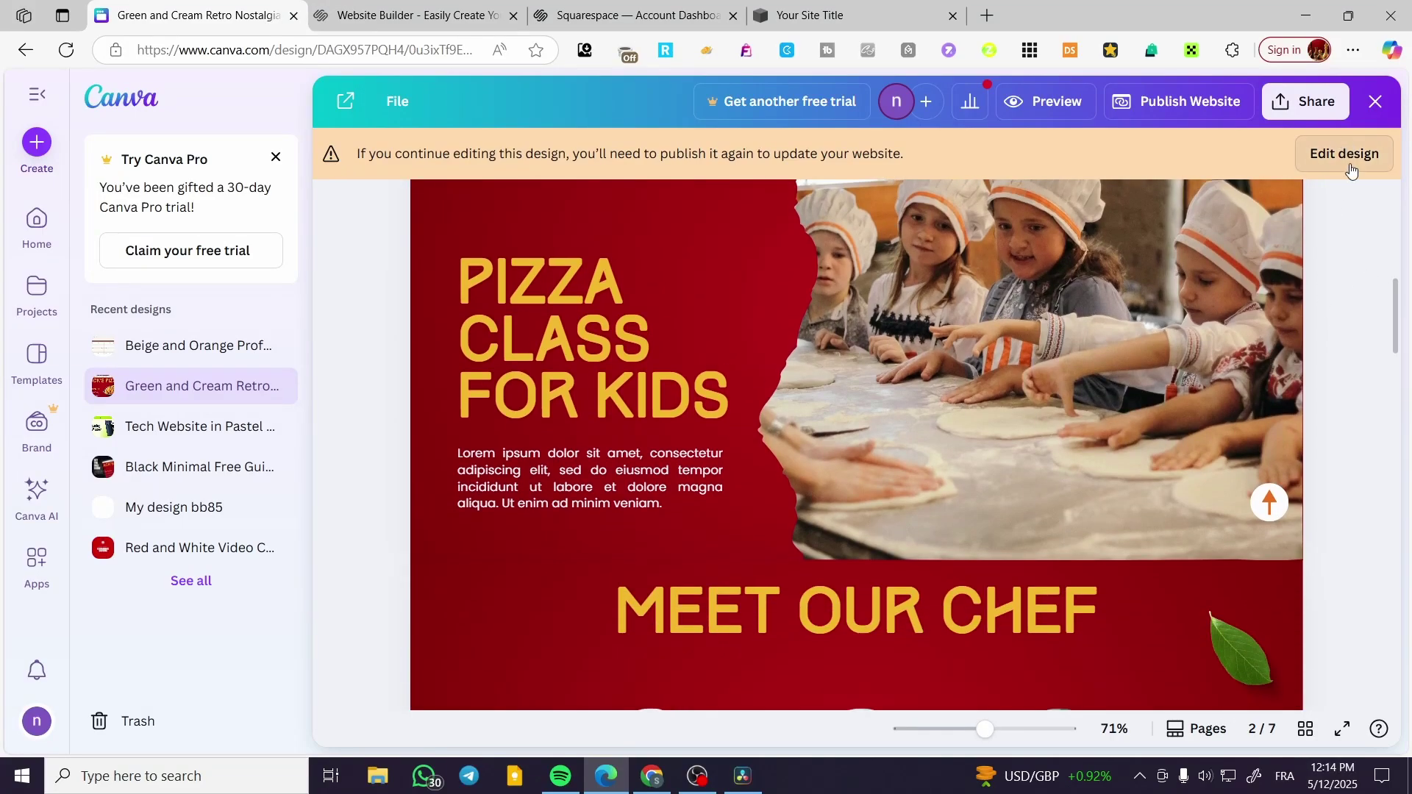
left_click(1321, 174)
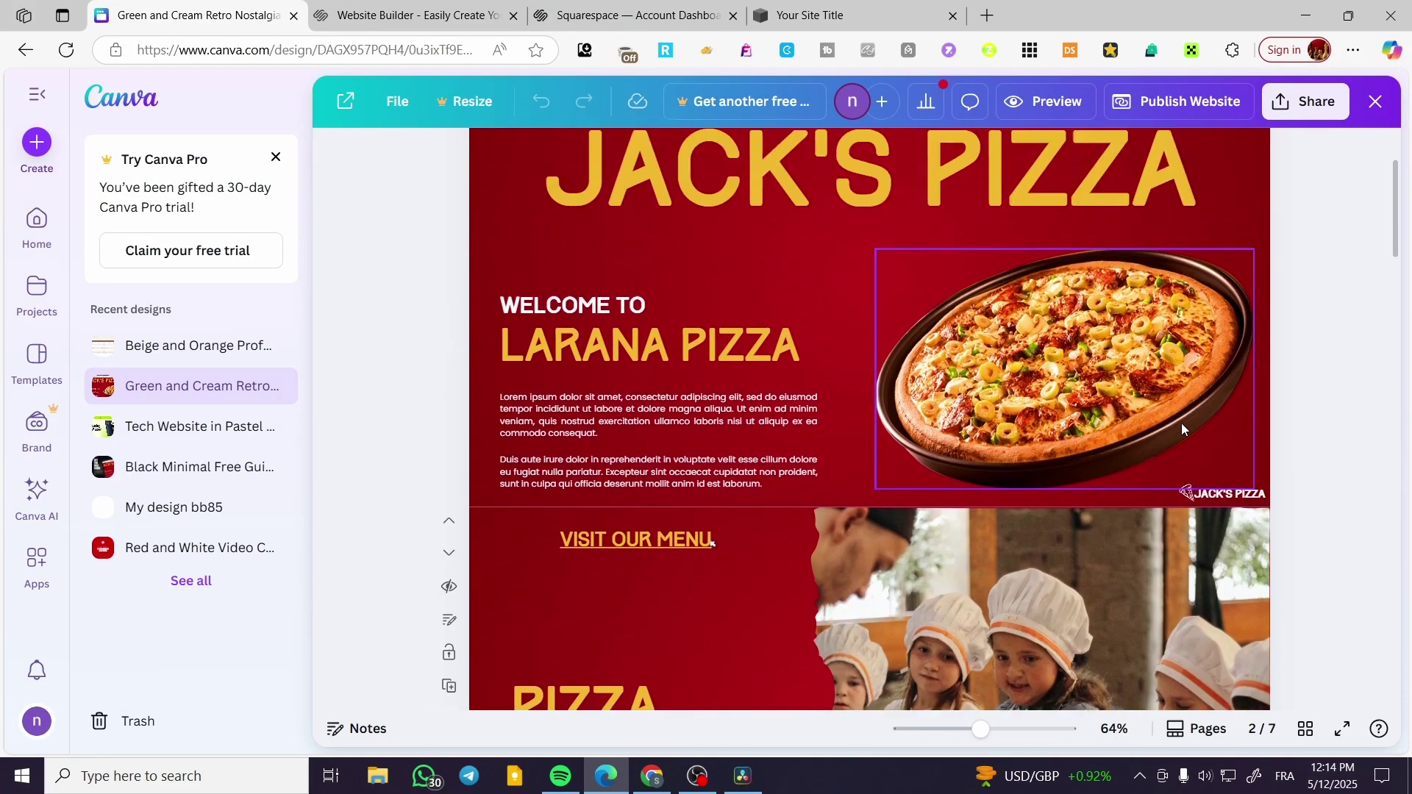
Review the pizza website's pages and inspect the link on the ORDER HERE text in the menu section
scroll(1212, 220, "down", 5)
scroll(1212, 221, "down", 10)
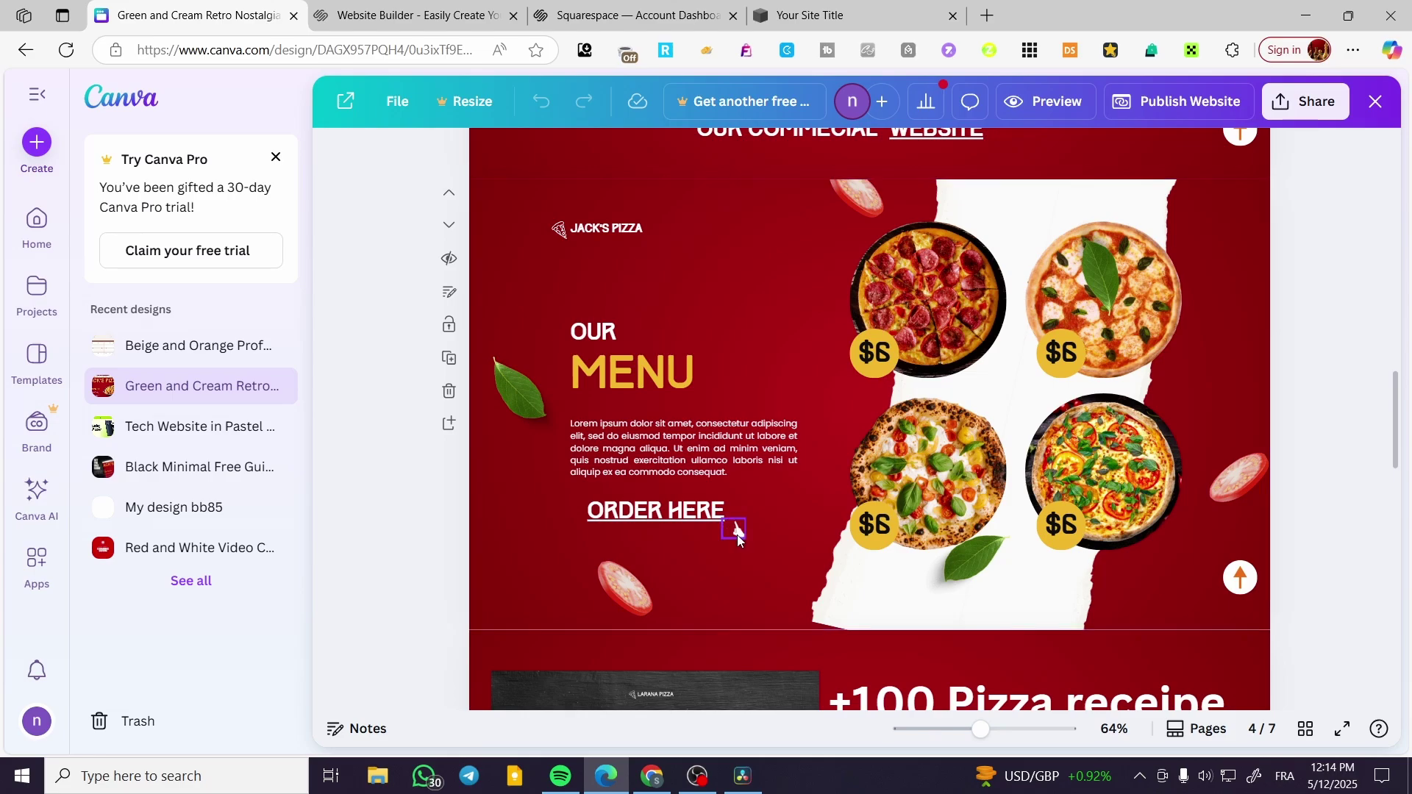
left_click(686, 529)
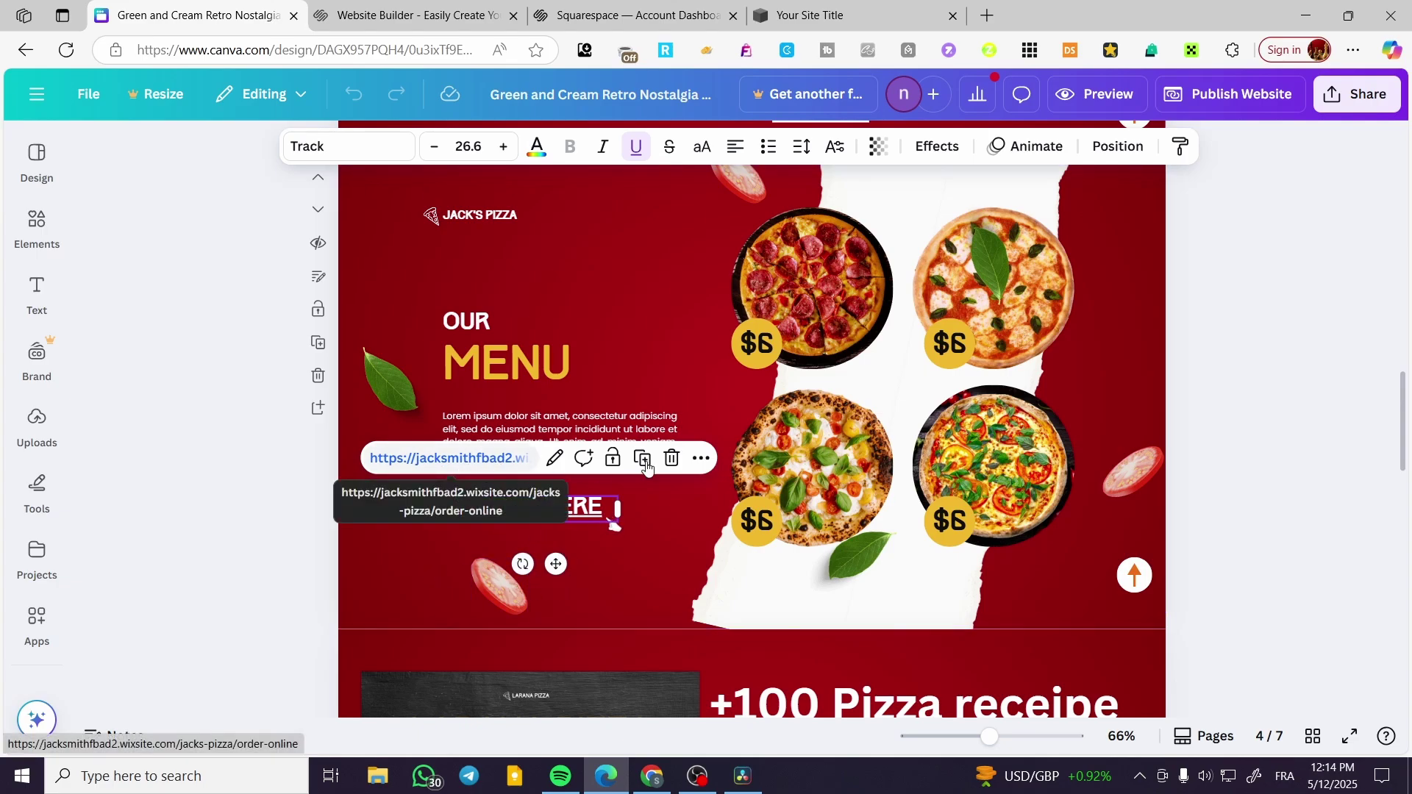
scroll(682, 419, "up", 15)
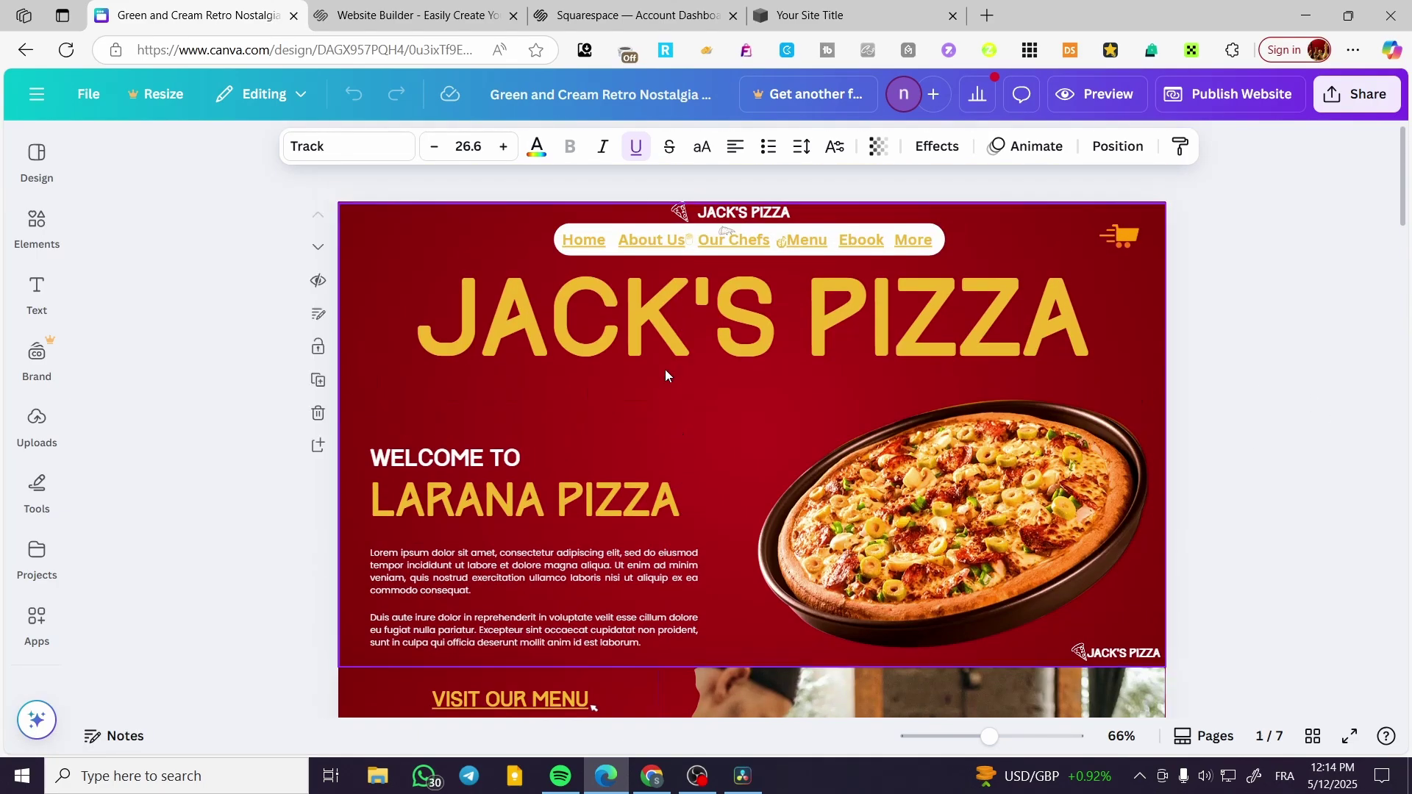
Switch to the Squarespace account dashboard, start creating a website and skip the site-topic questions to reach the template gallery
left_click(411, 15)
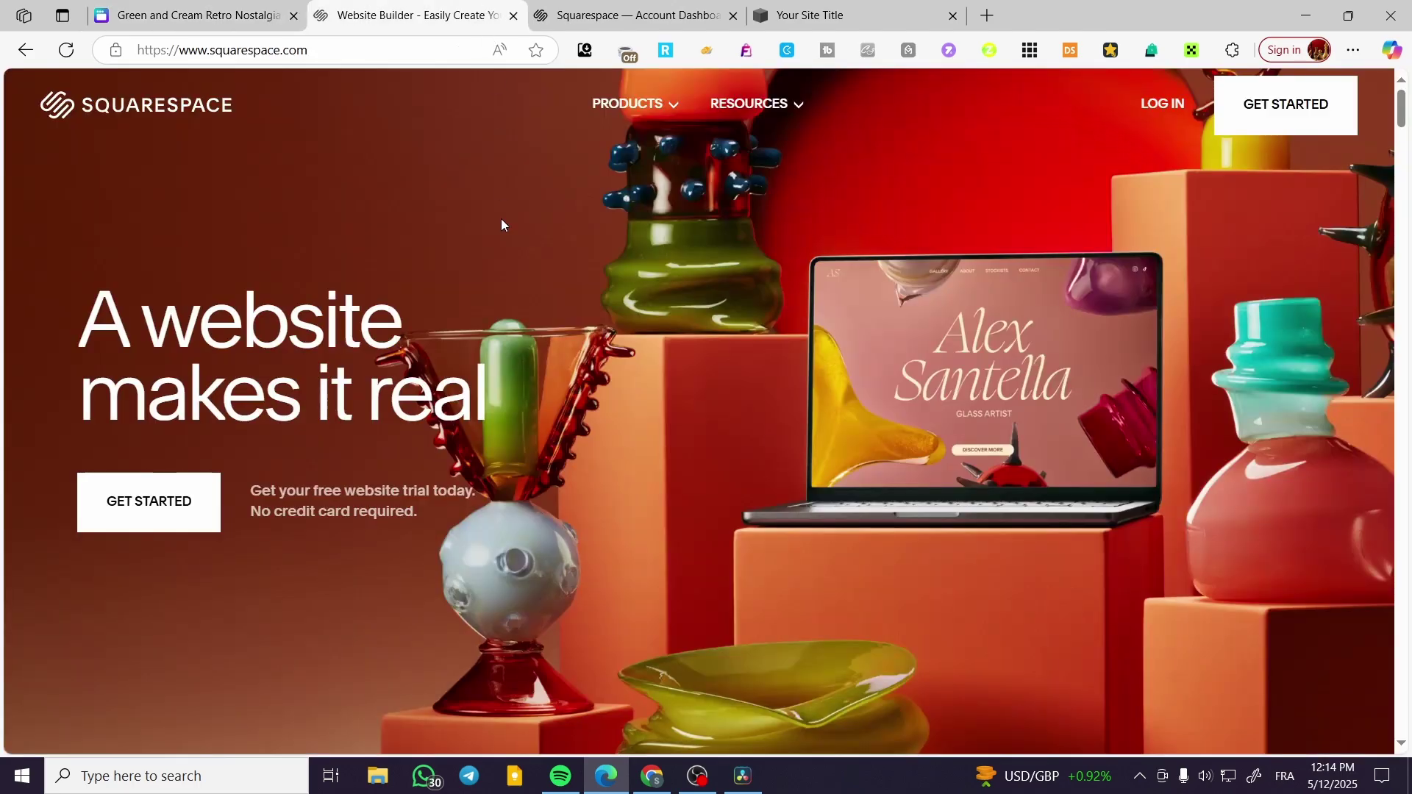
left_click(575, 10)
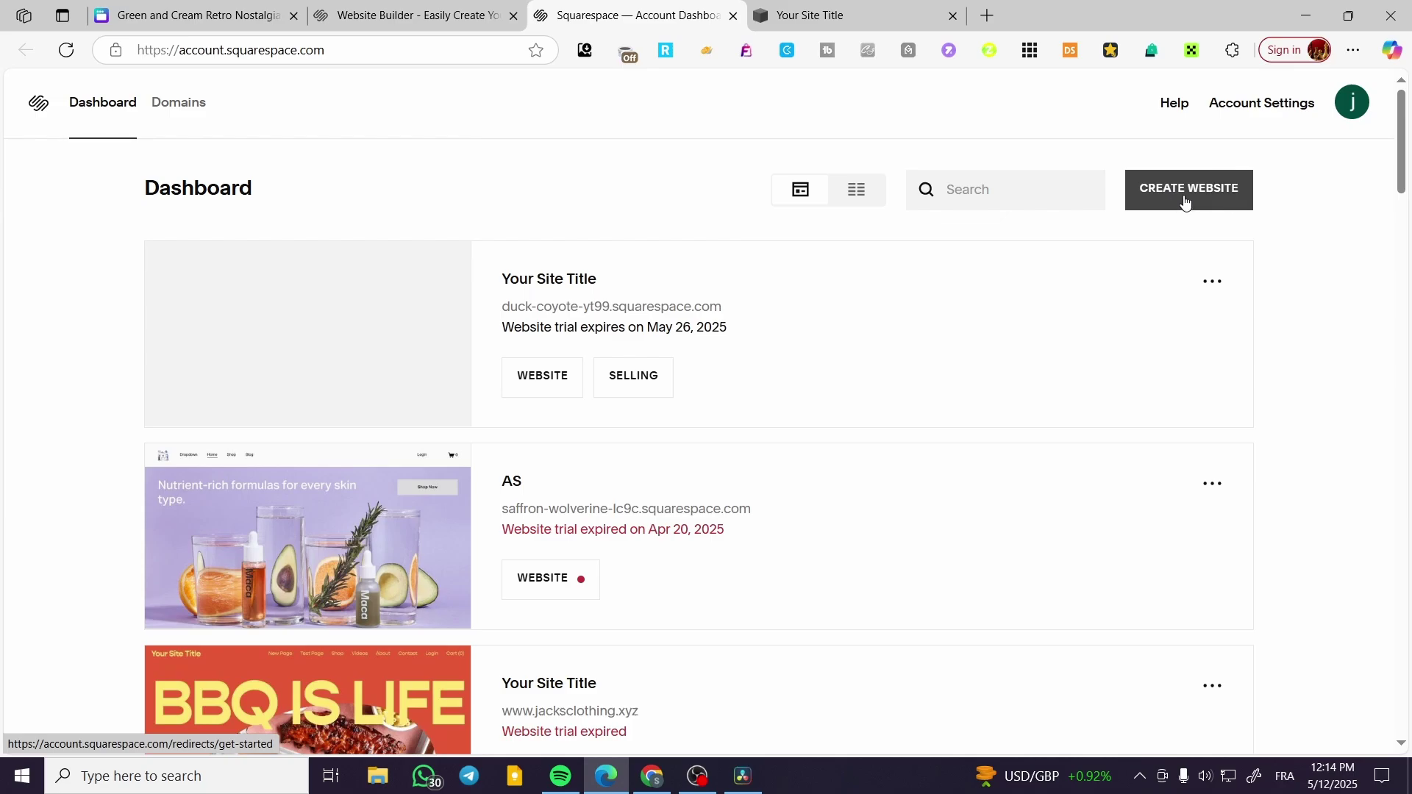
left_click(947, 26)
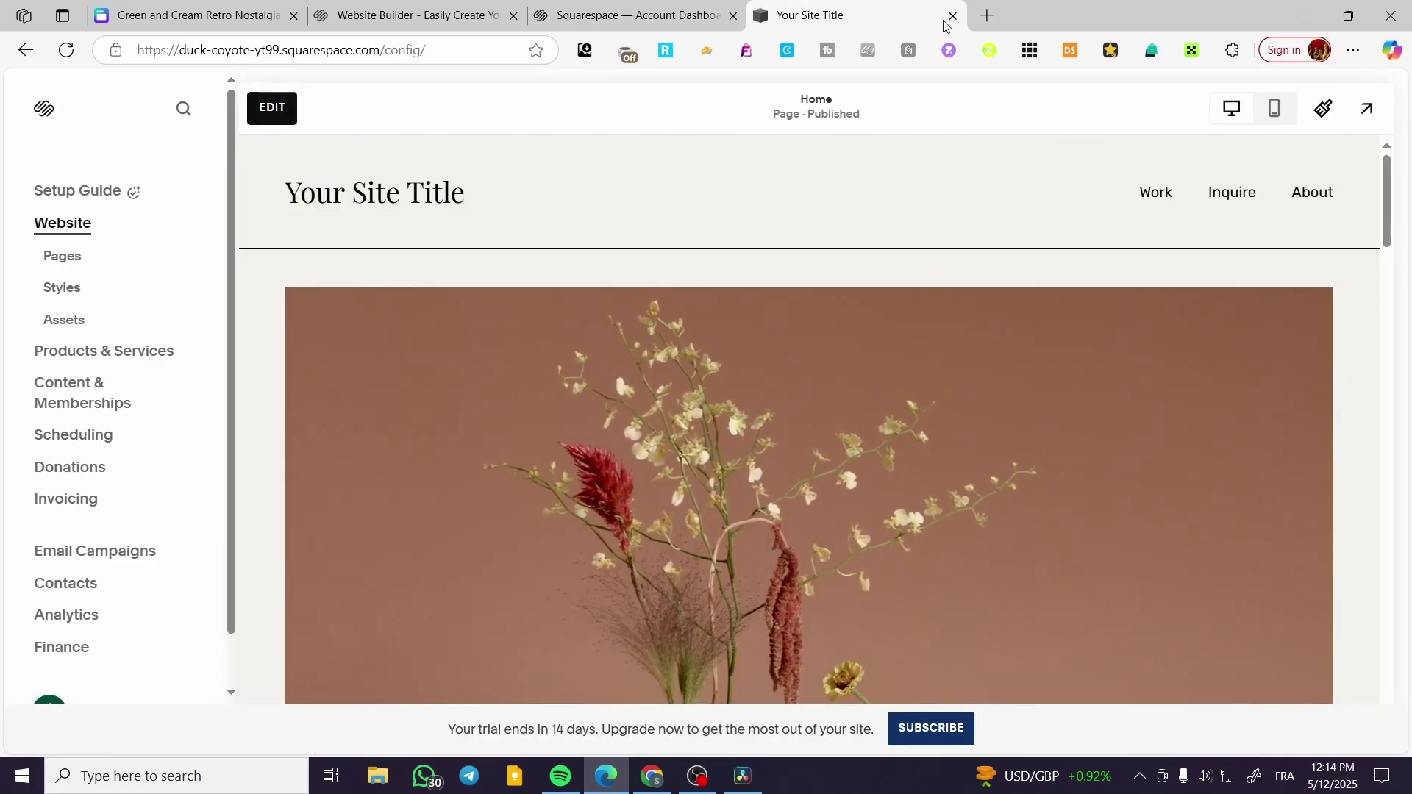
left_click(632, 15)
left_click(1155, 193)
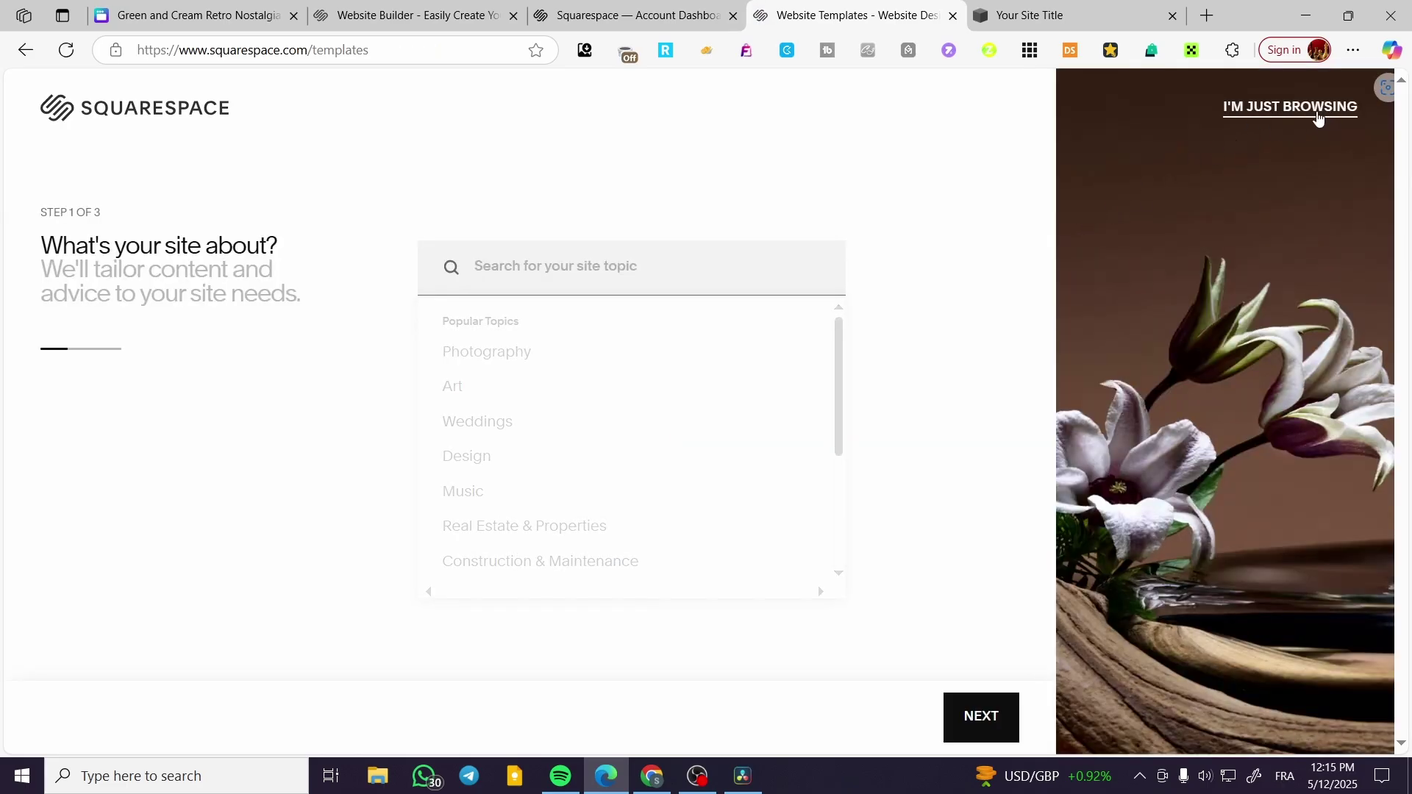
left_click(1318, 109)
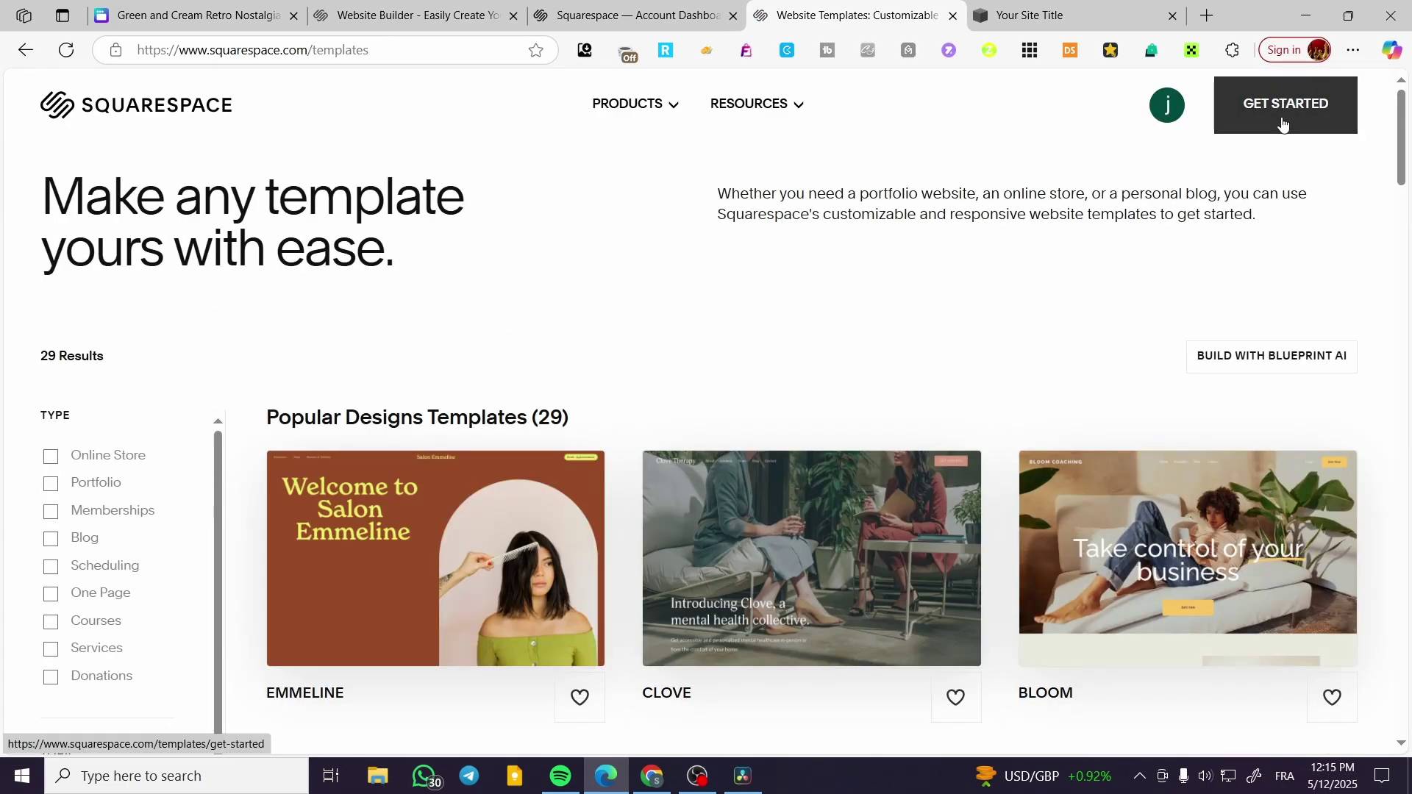
Browse the Popular Designs templates, the Blueprint AI option and the type and topic filters in the Squarespace gallery
scroll(955, 388, "down", 6)
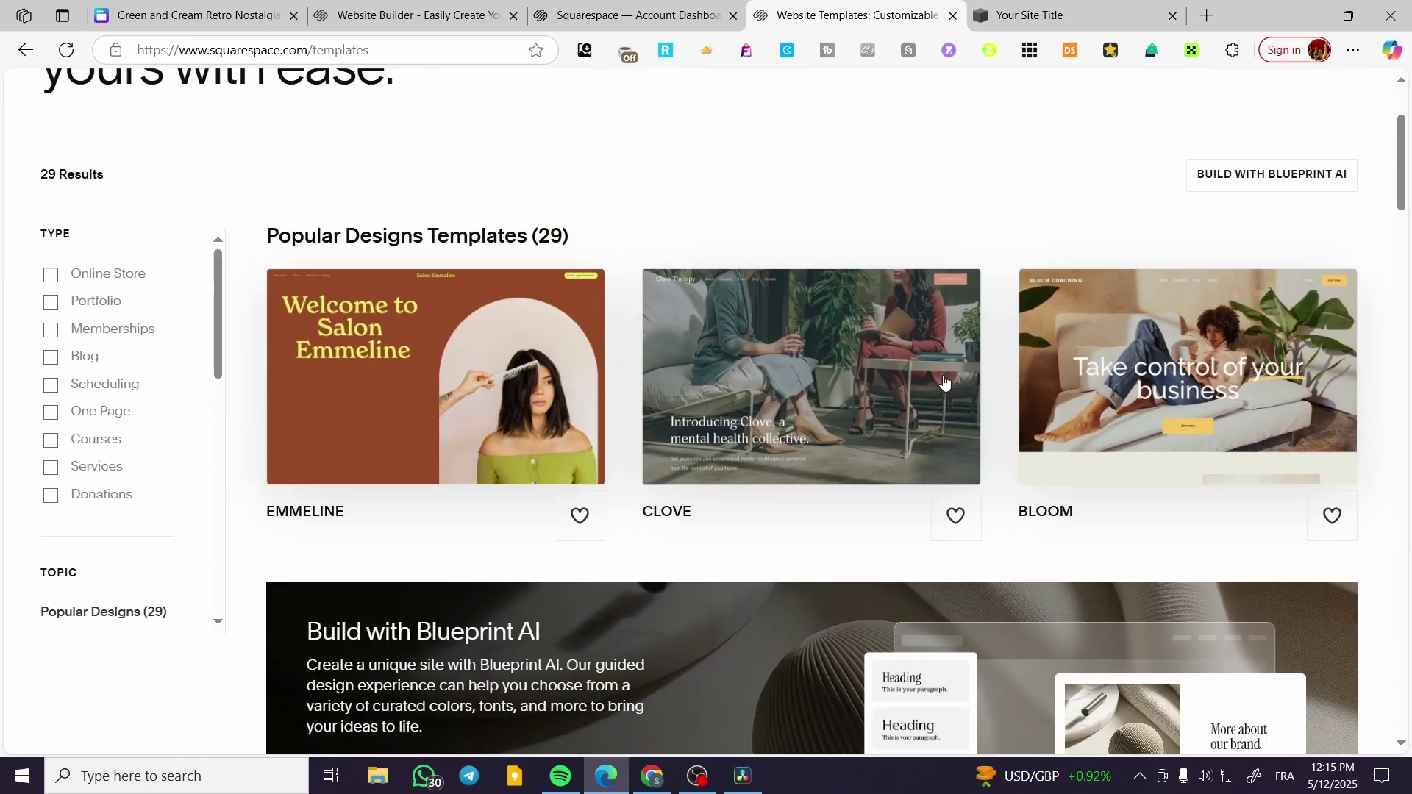
scroll(939, 373, "up", 6)
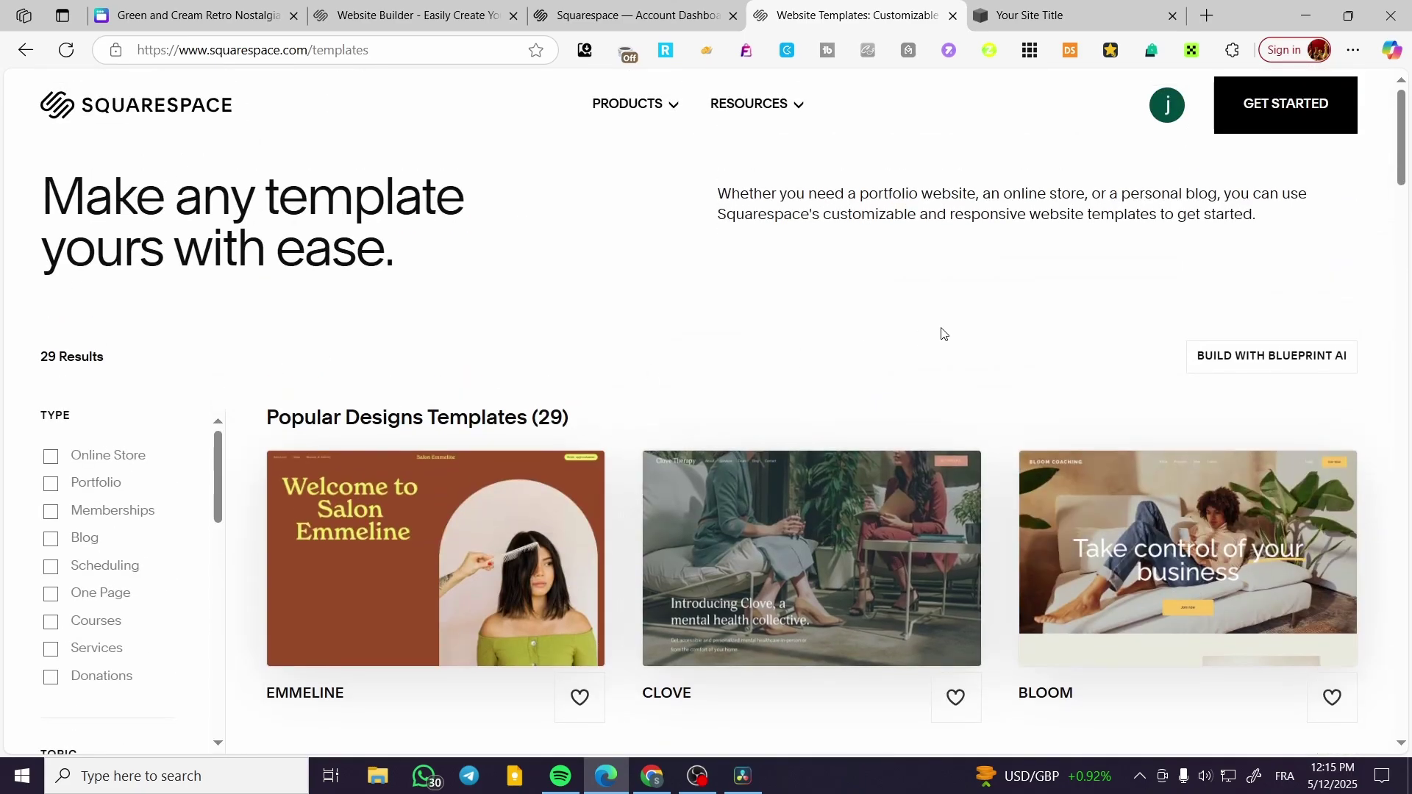
scroll(1400, 170, "down", 1)
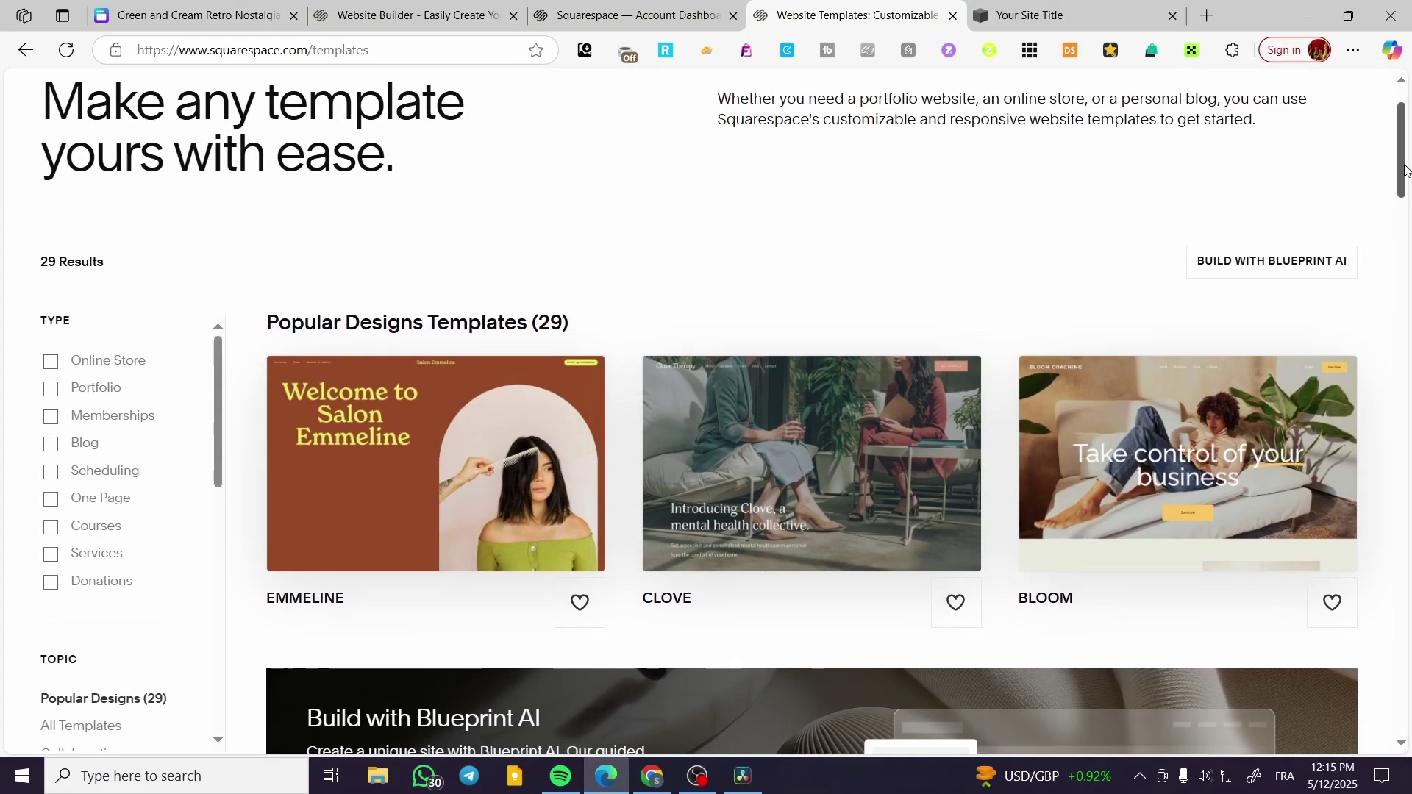
left_click_drag(1405, 171, 1408, 136)
scroll(395, 441, "down", 6)
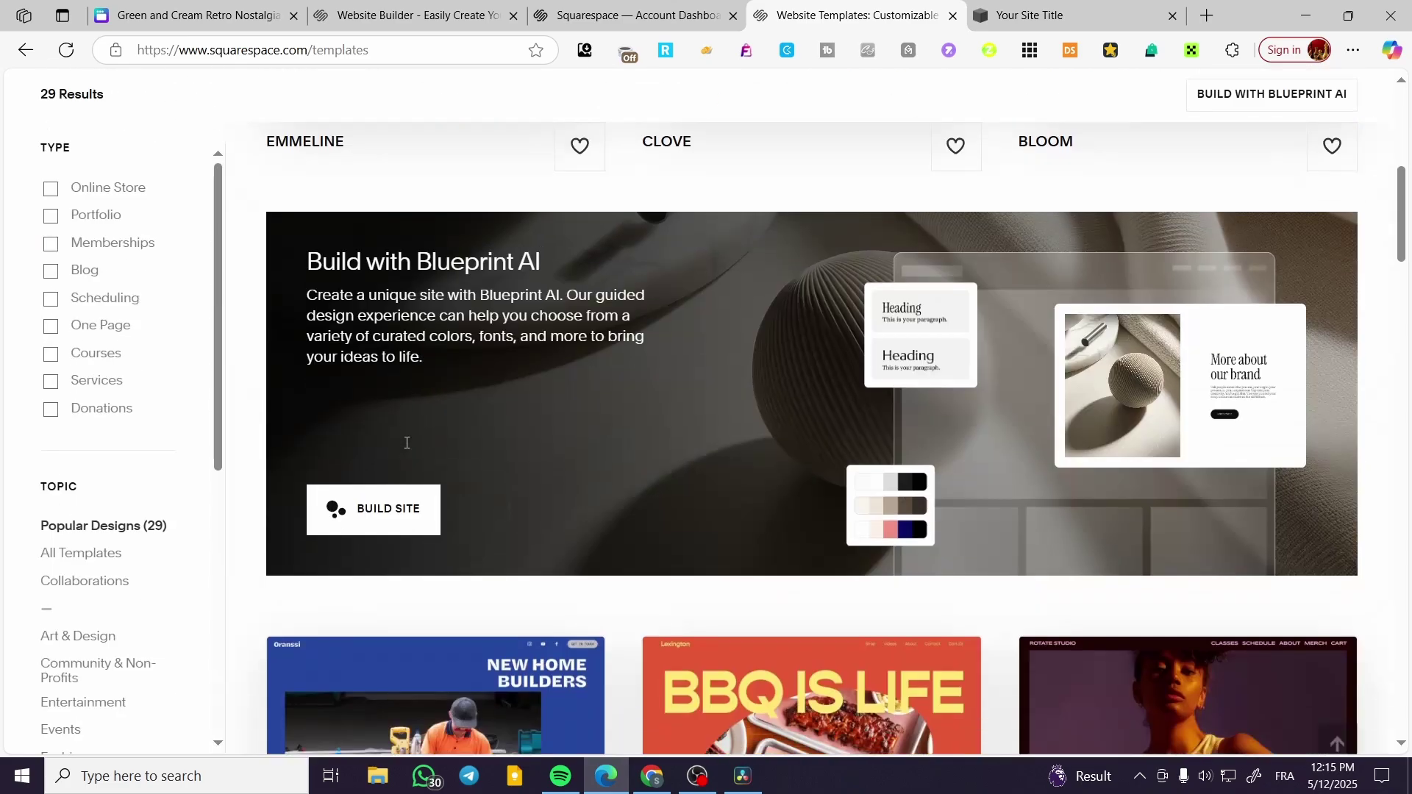
scroll(441, 463, "up", 3)
scroll(533, 485, "down", 4)
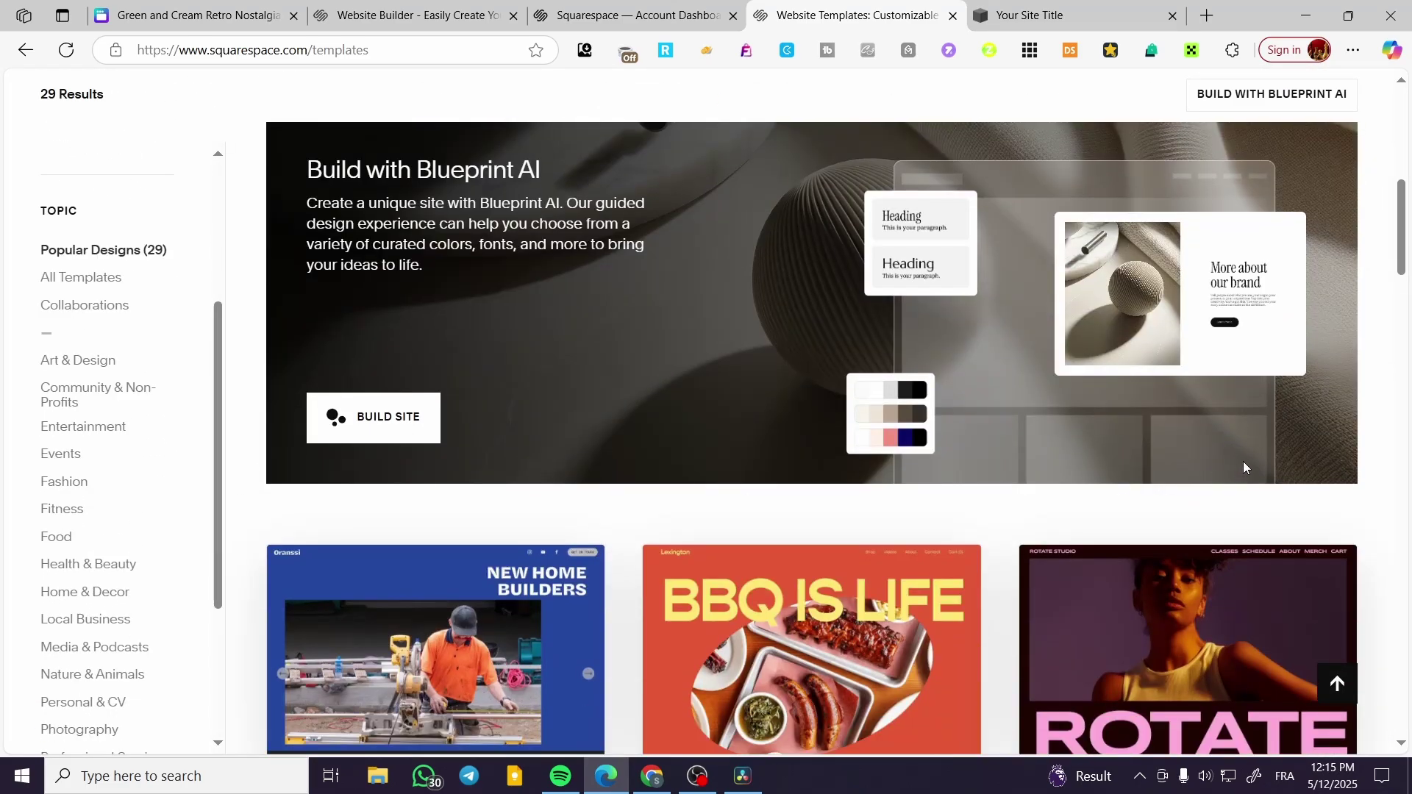
scroll(532, 443, "down", 1)
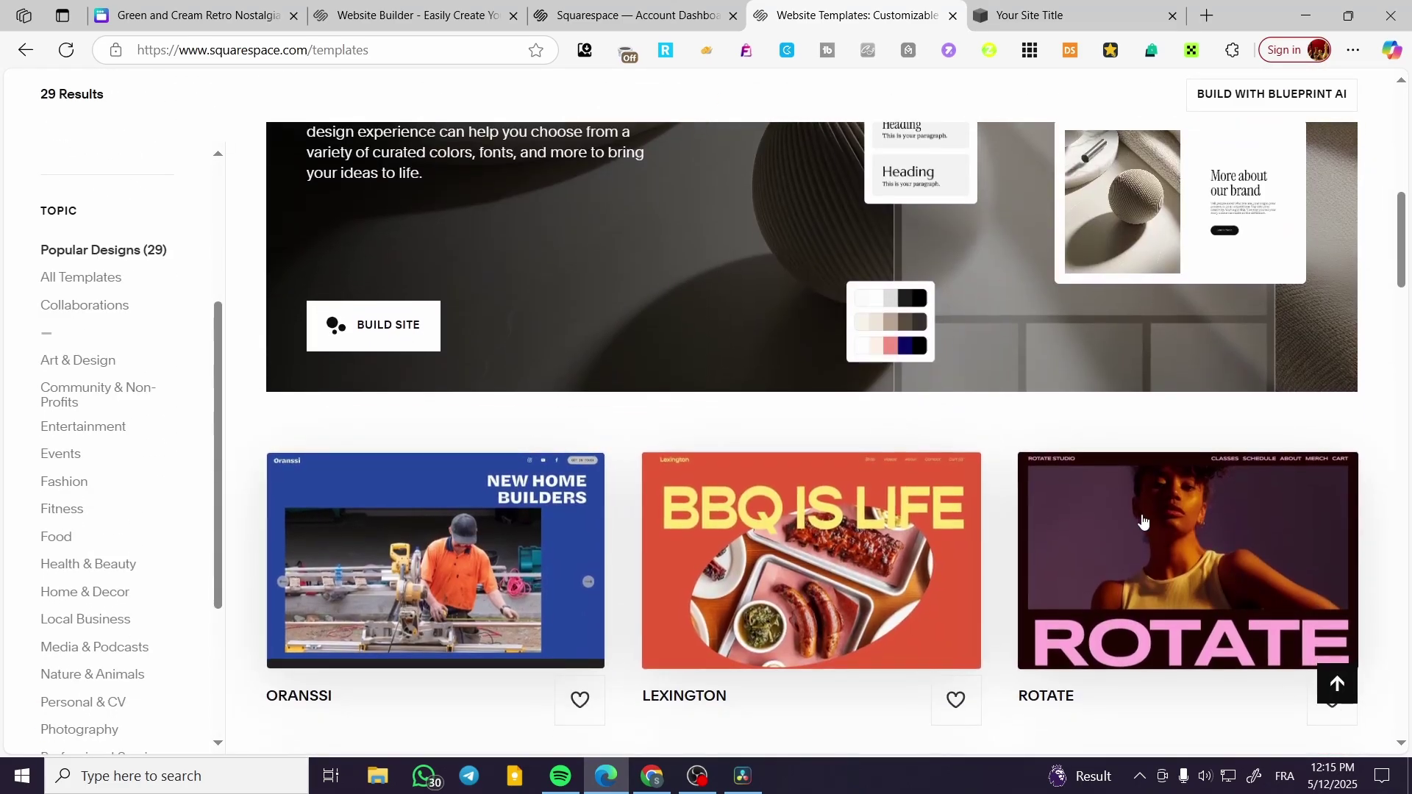
scroll(1214, 479, "down", 8)
scroll(1361, 389, "down", 5)
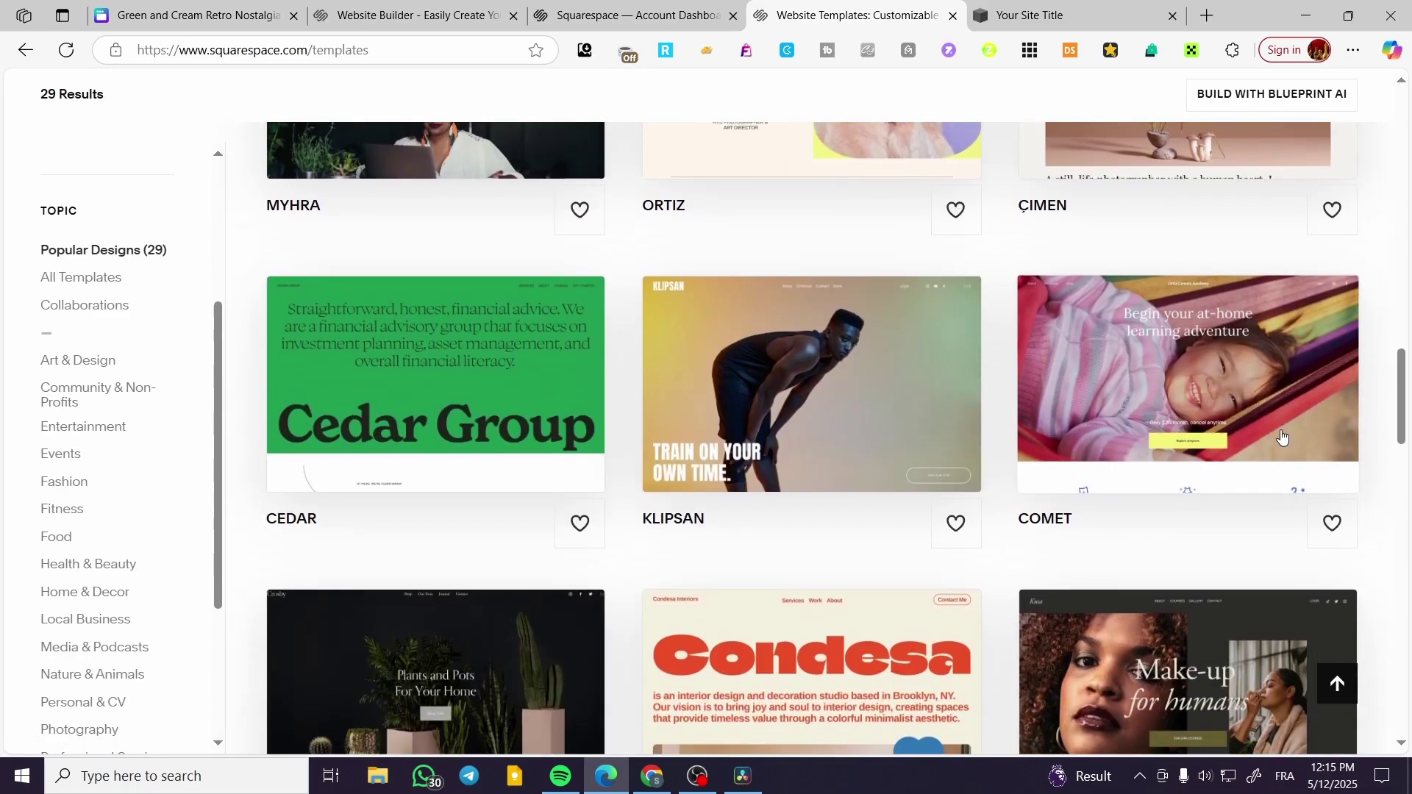
Close the Squarespace template gallery and return to the Your Site Title website dashboard
left_click_drag(1401, 412, 1407, 107)
mouse_move(802, 106)
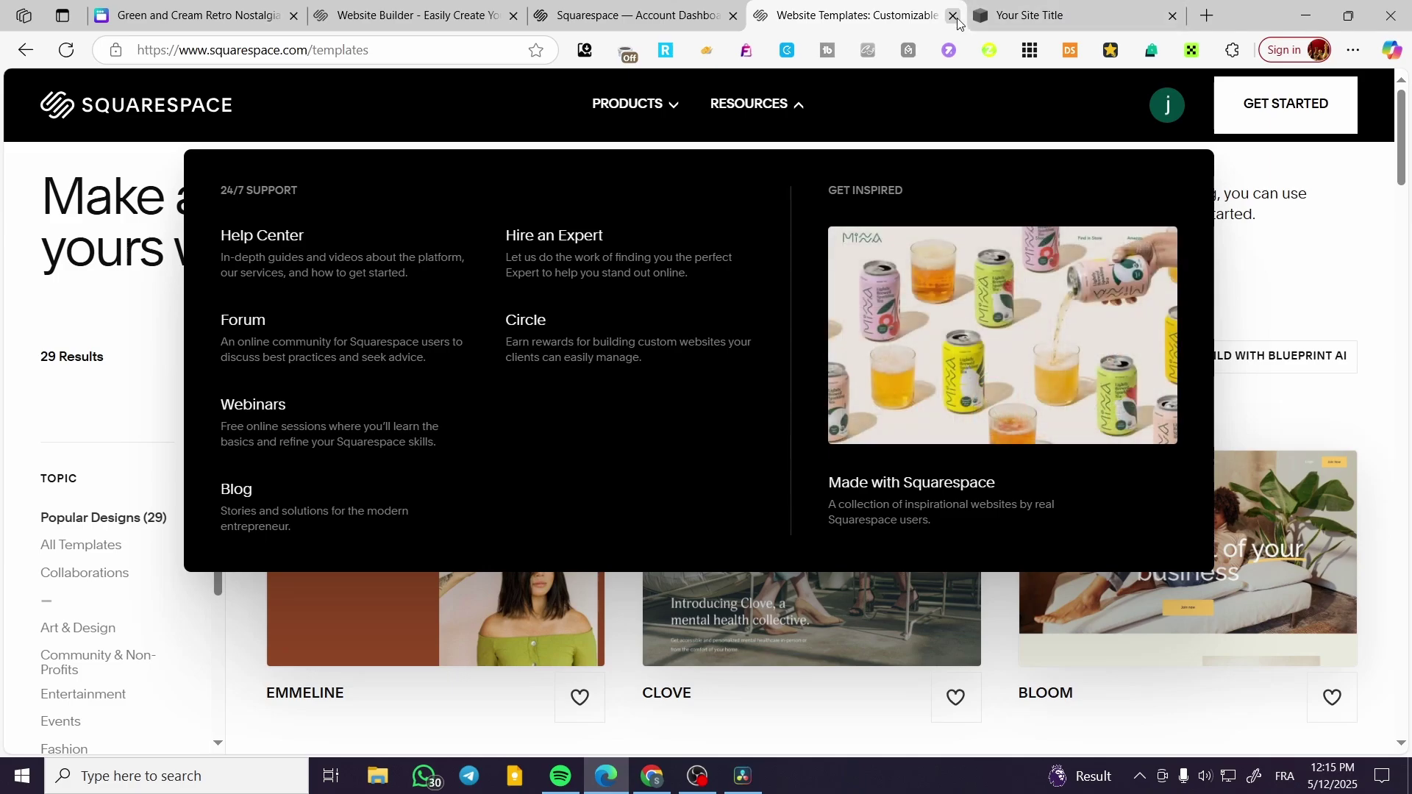
left_click(953, 15)
left_click(748, 22)
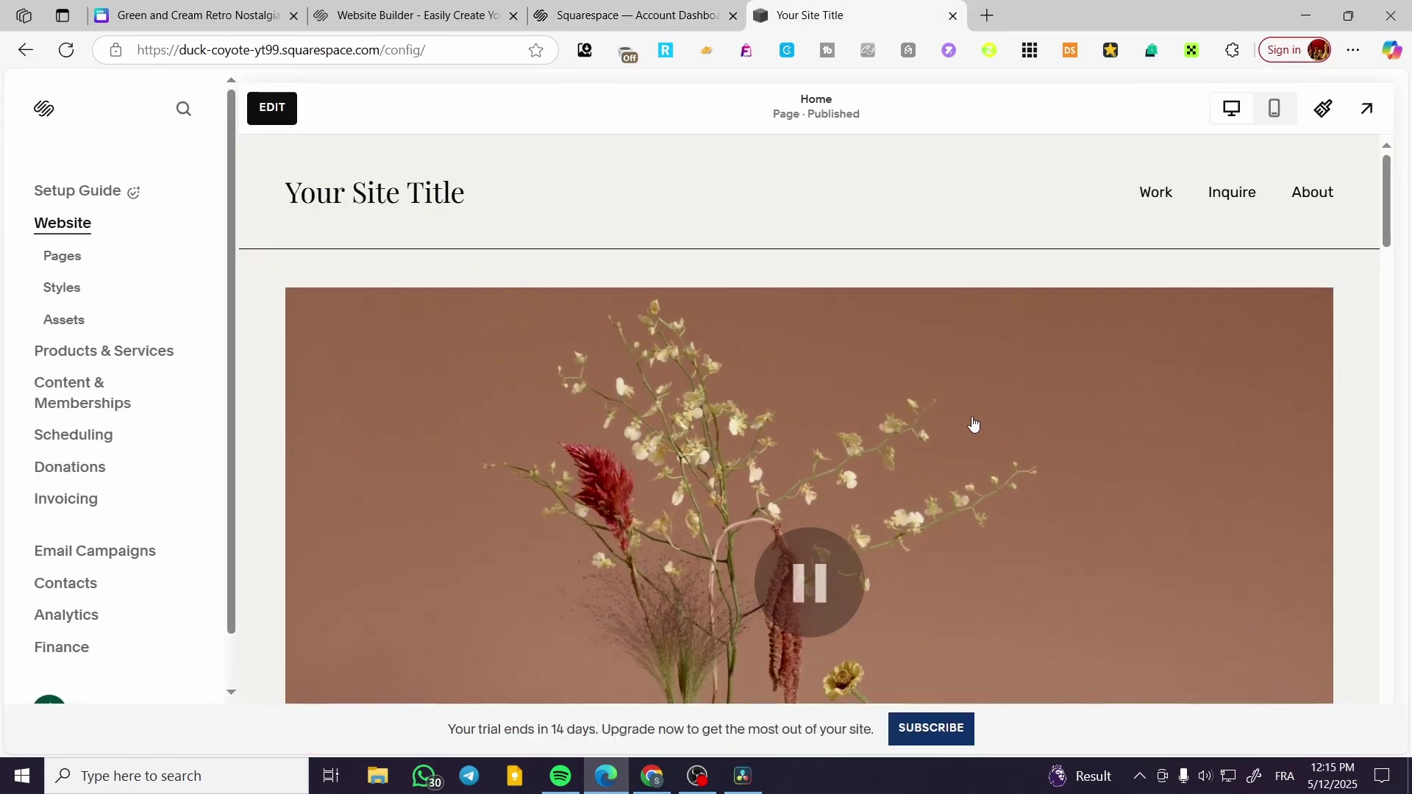
scroll(985, 389, "down", 10)
left_click(271, 108)
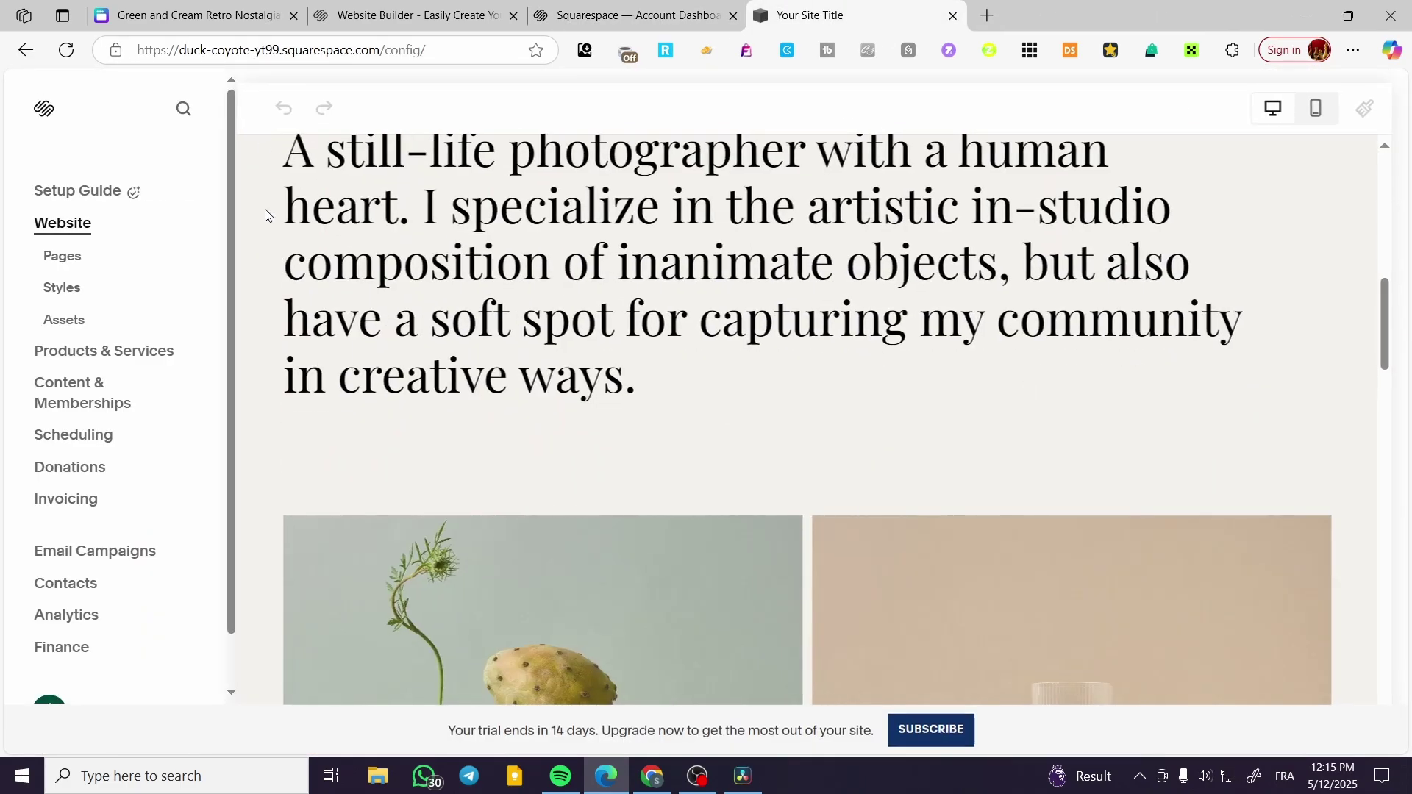
left_click(108, 110)
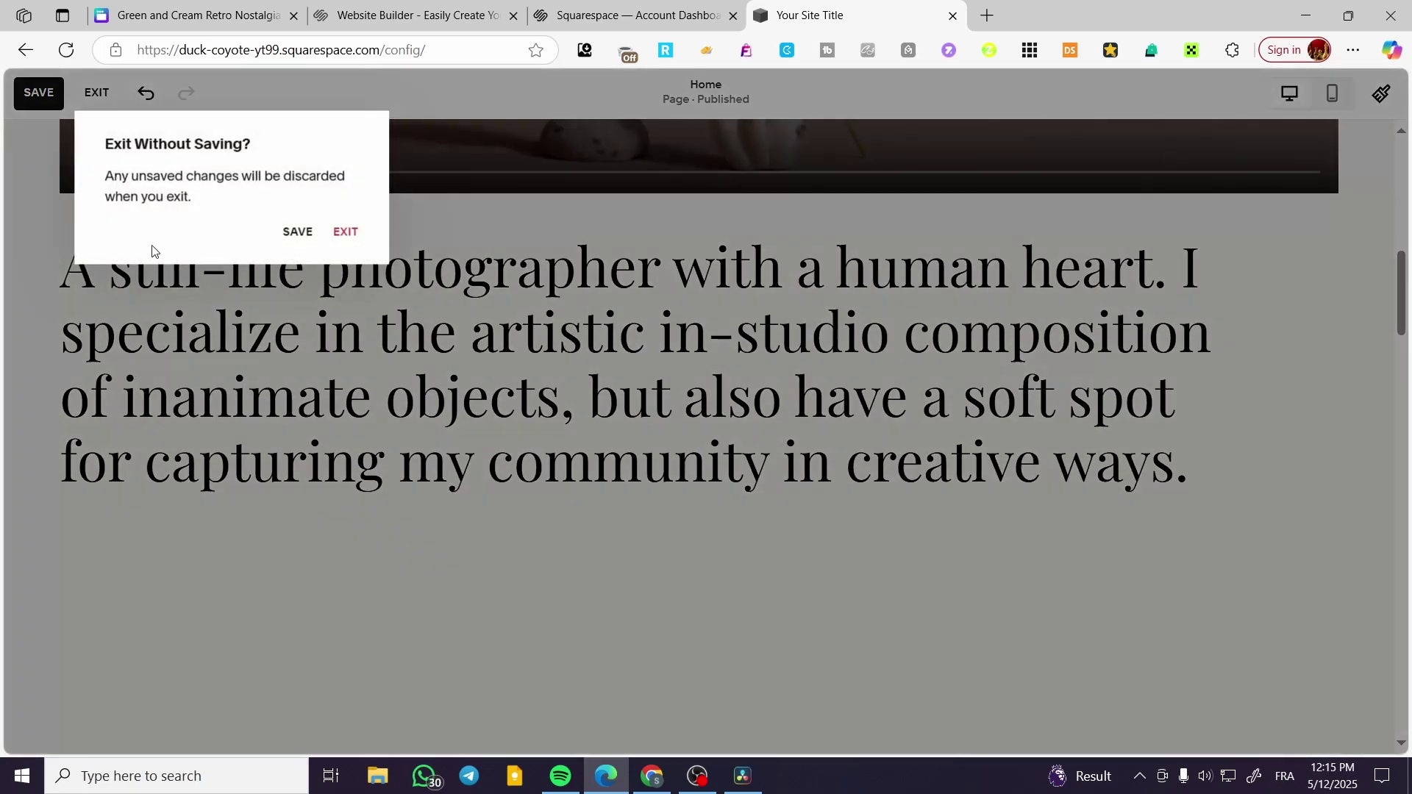
left_click(345, 233)
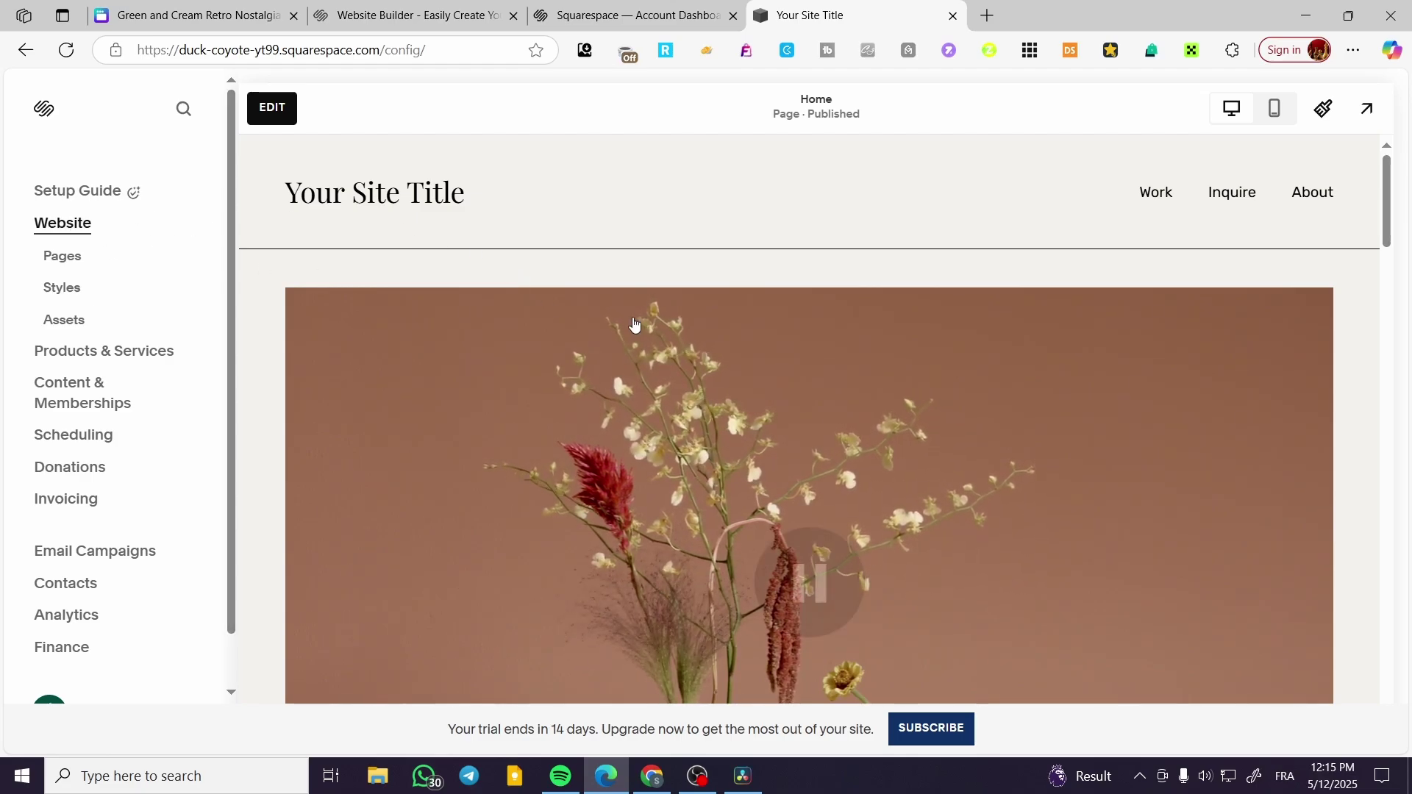
Open the Home page for editing and delete the large flower video block below the site header
scroll(387, 409, "down", 6)
scroll(630, 471, "down", 8)
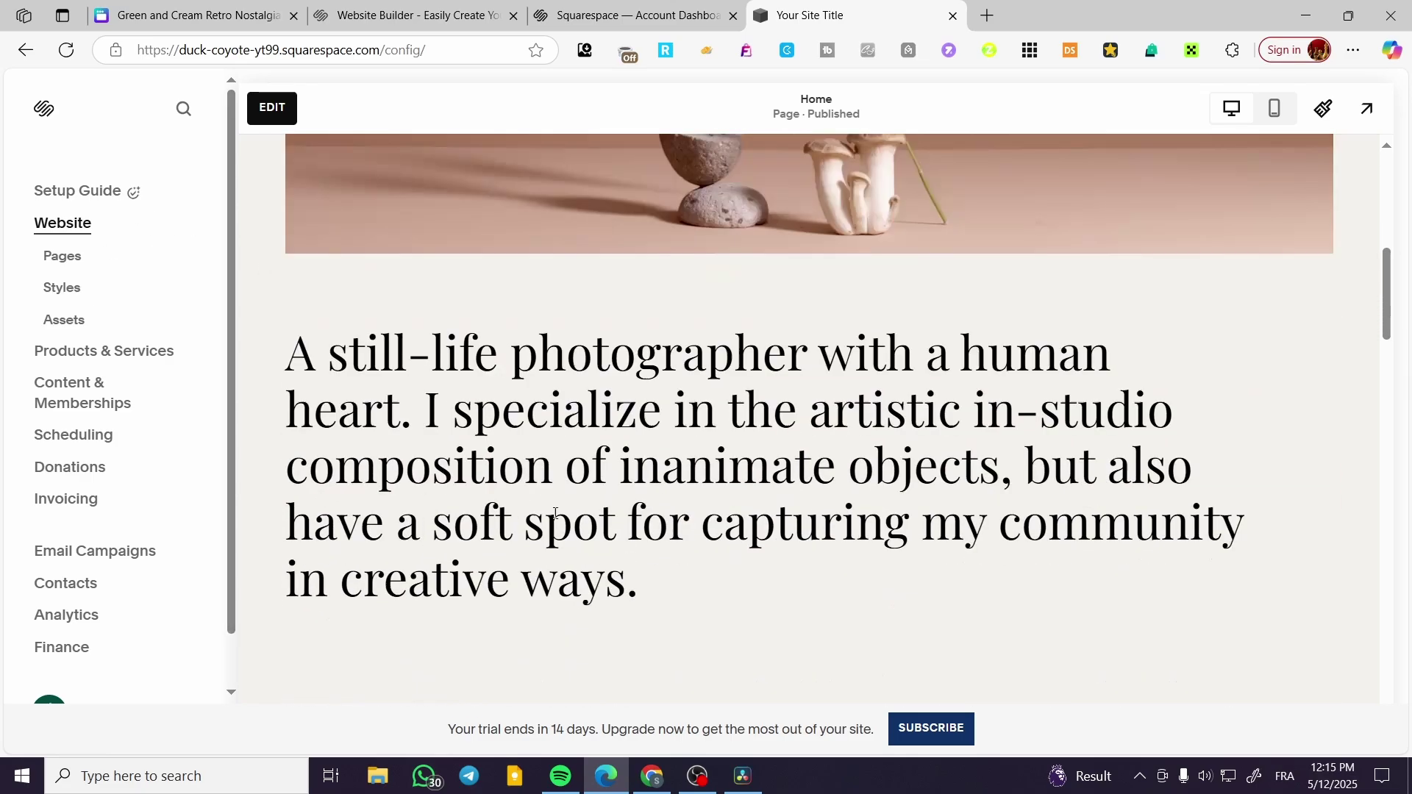
scroll(337, 471, "up", 14)
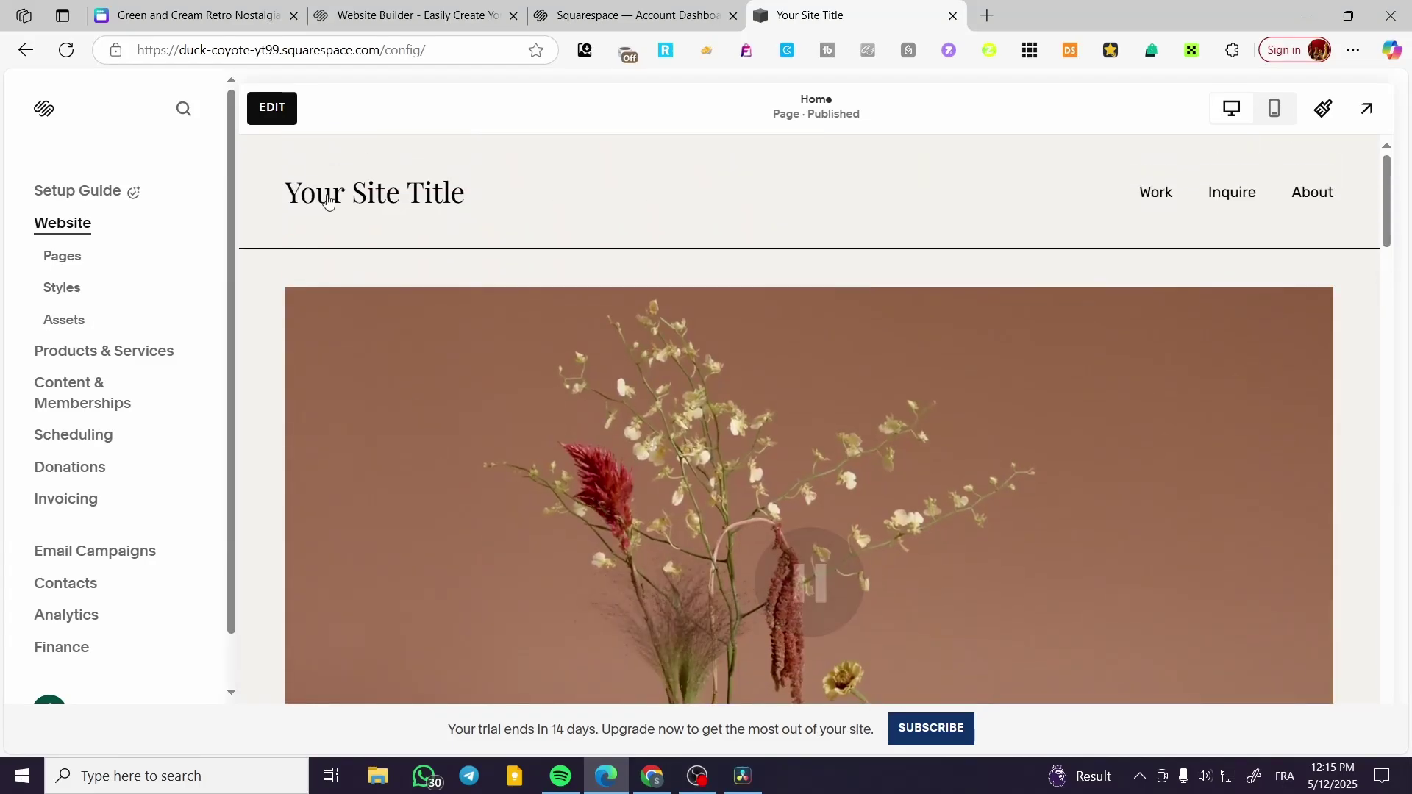
left_click(273, 110)
scroll(1185, 413, "down", 2)
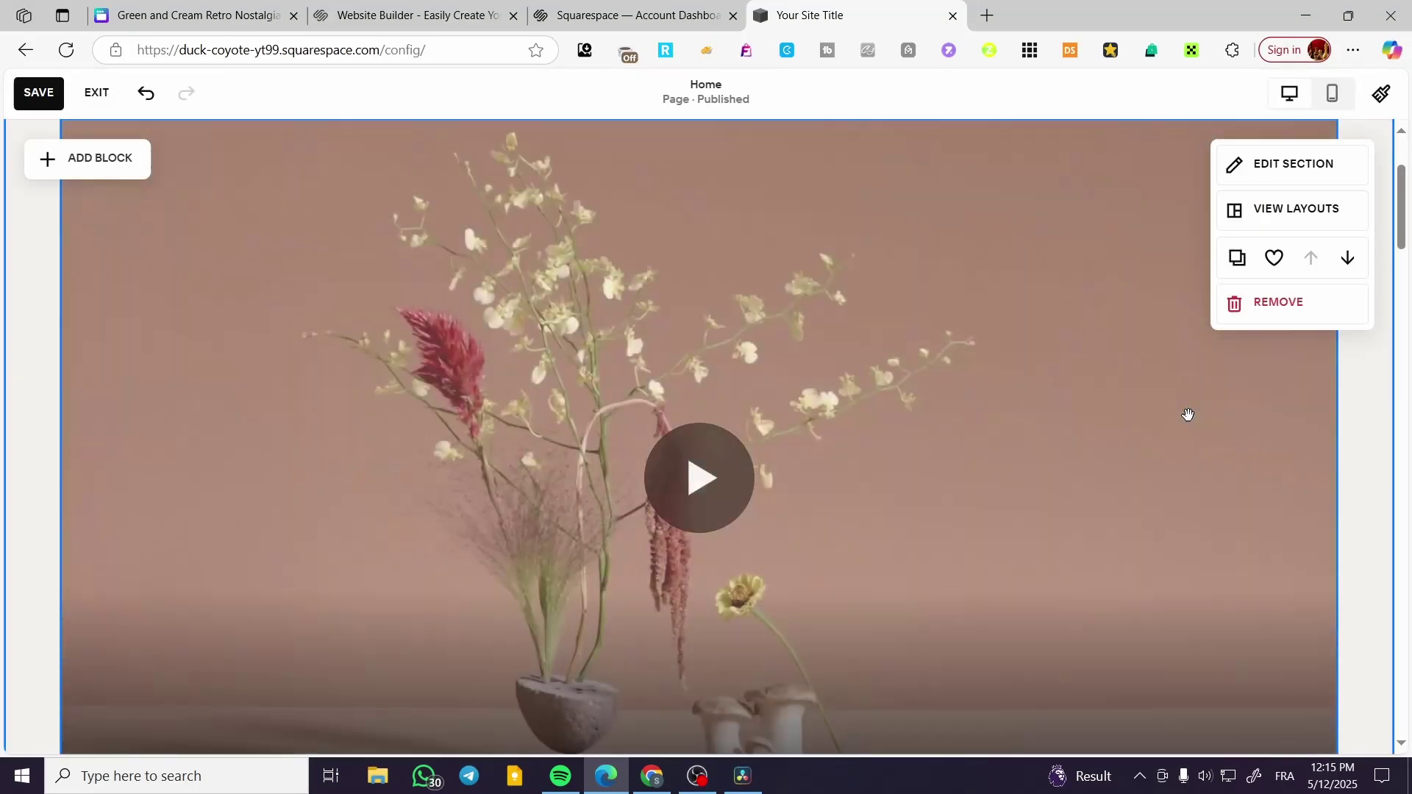
scroll(986, 470, "up", 2)
left_click(983, 479)
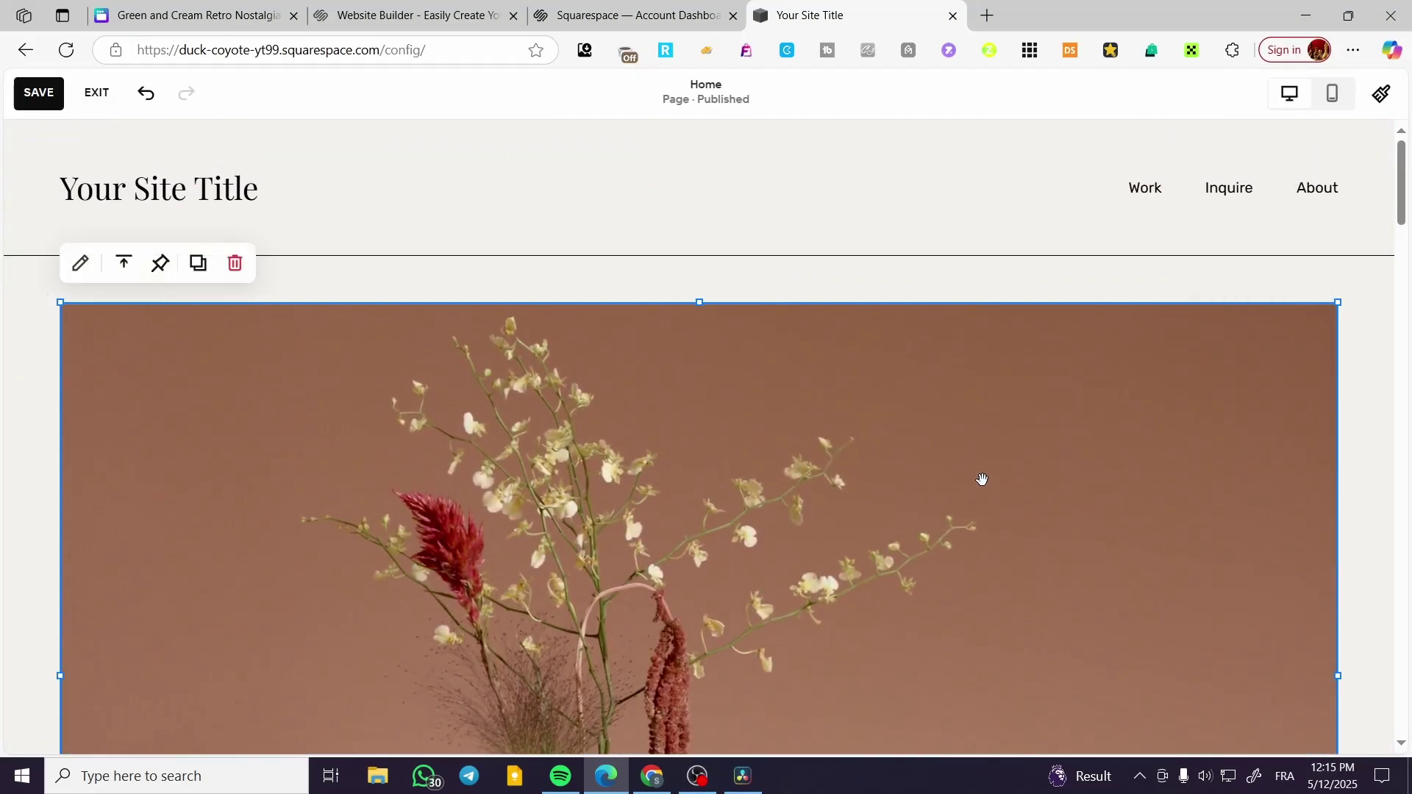
key("Delete")
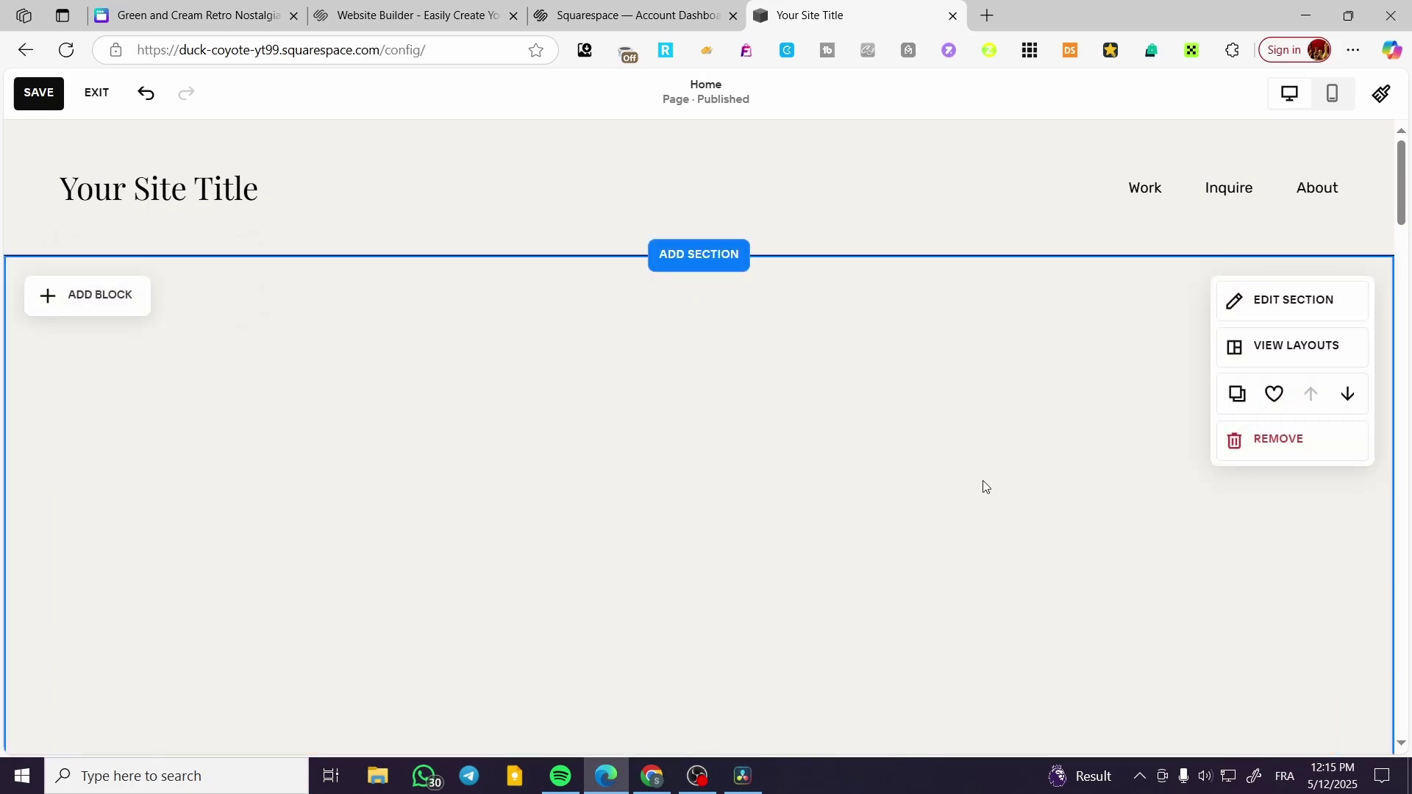
Delete the still-life photographer intro text and the two image blocks below it on the Home page
scroll(803, 400, "down", 2)
left_click(825, 529)
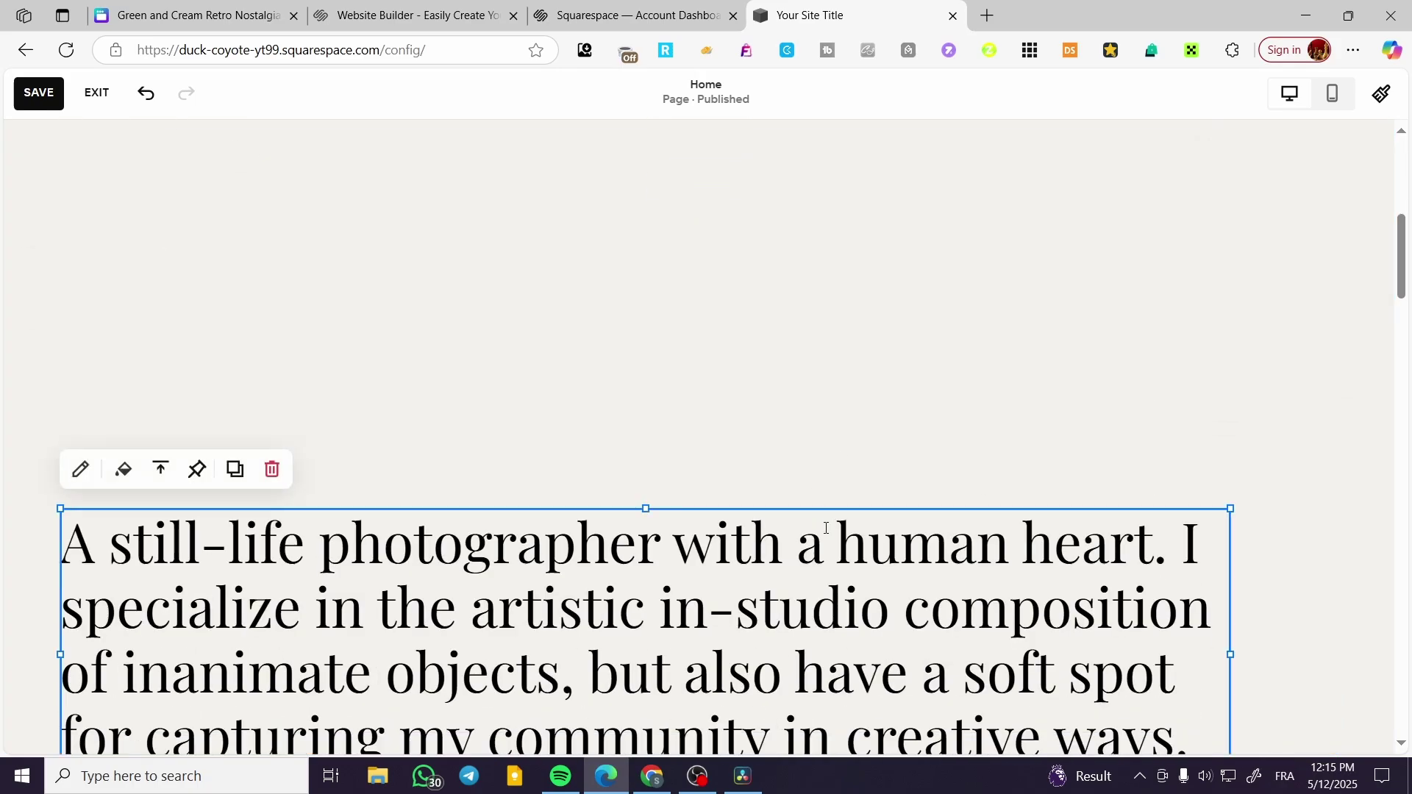
key("Delete")
scroll(735, 479, "down", 5)
left_click(791, 479)
key("Delete")
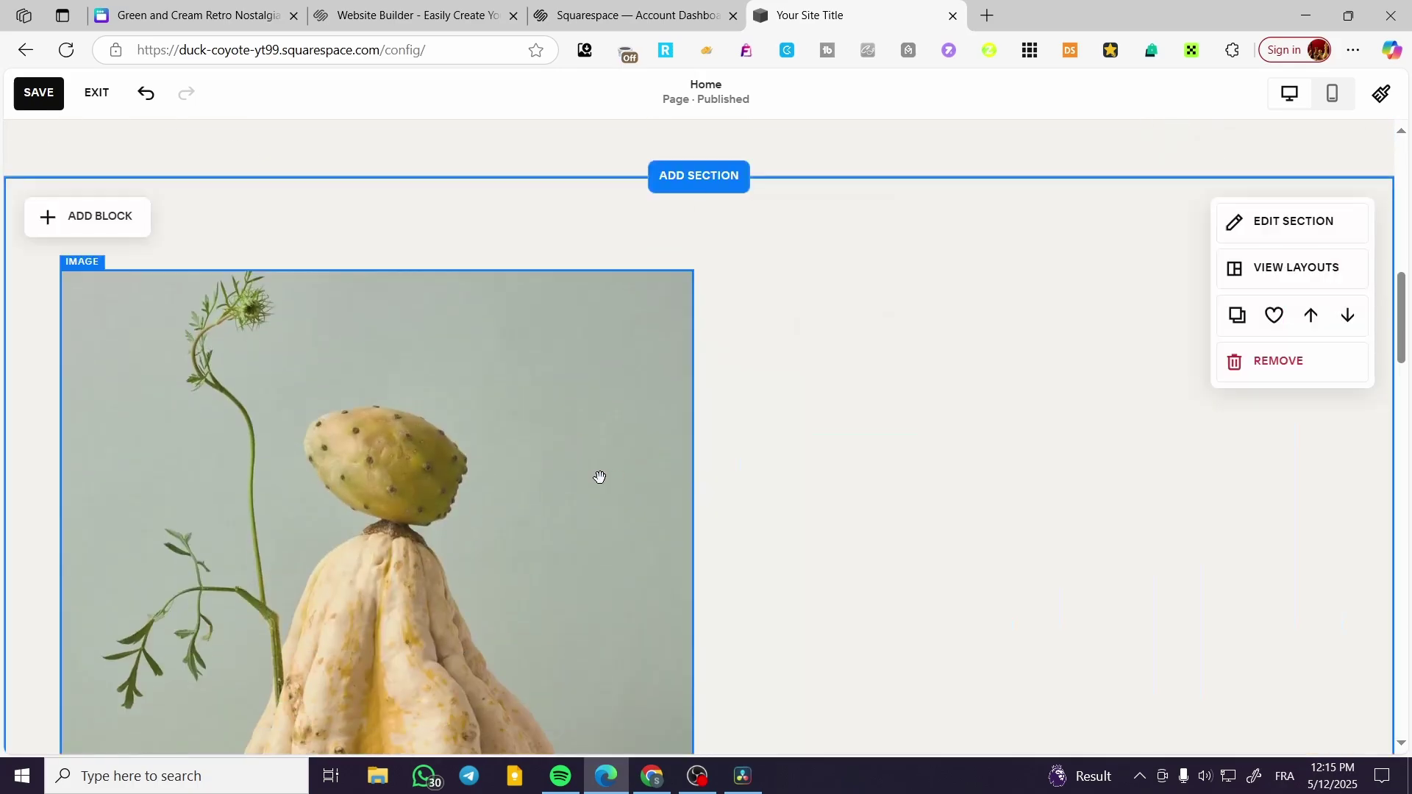
left_click(598, 476)
key("Delete")
Remove the Work section and the portrait photo section below it from the Home page
scroll(737, 464, "down", 5)
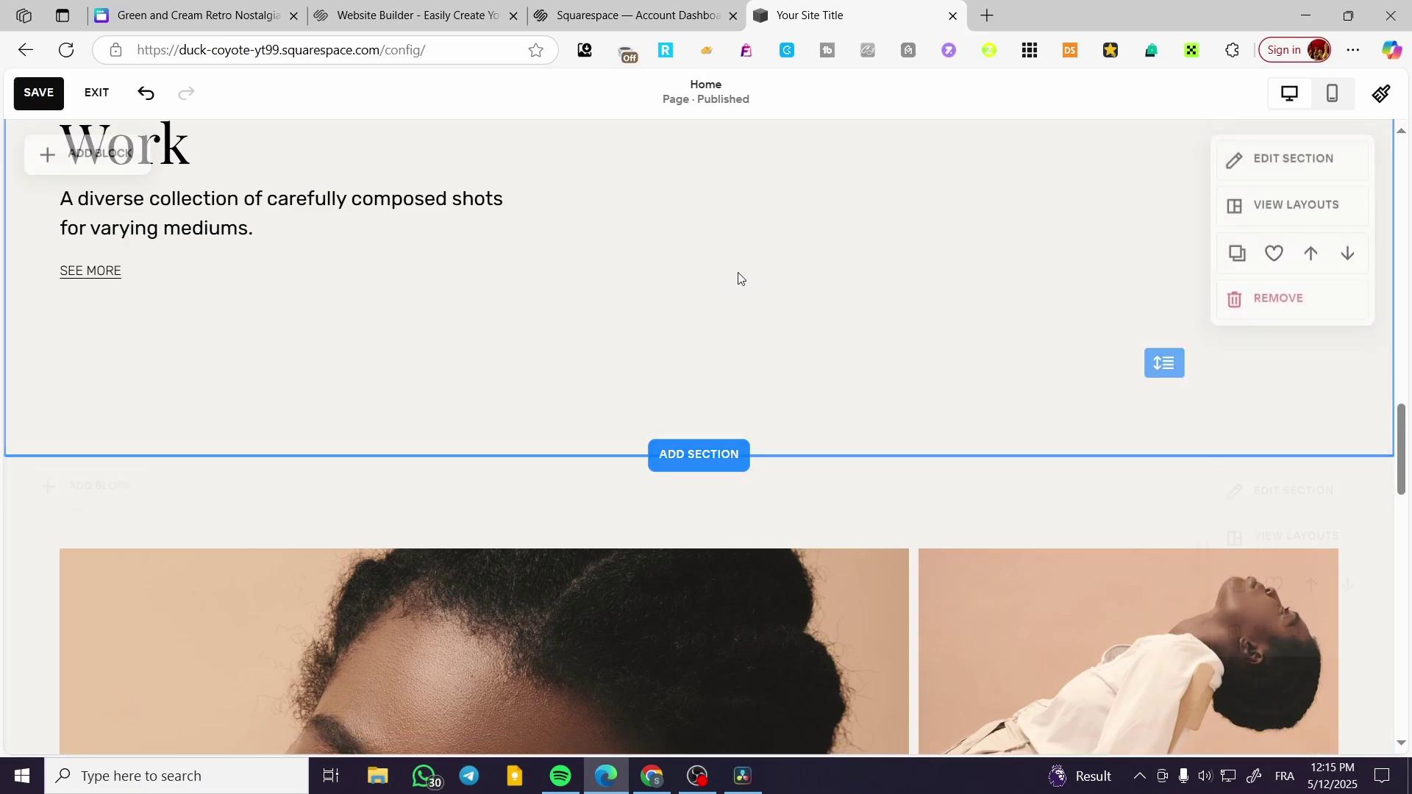
scroll(906, 478, "up", 5)
left_click(1267, 304)
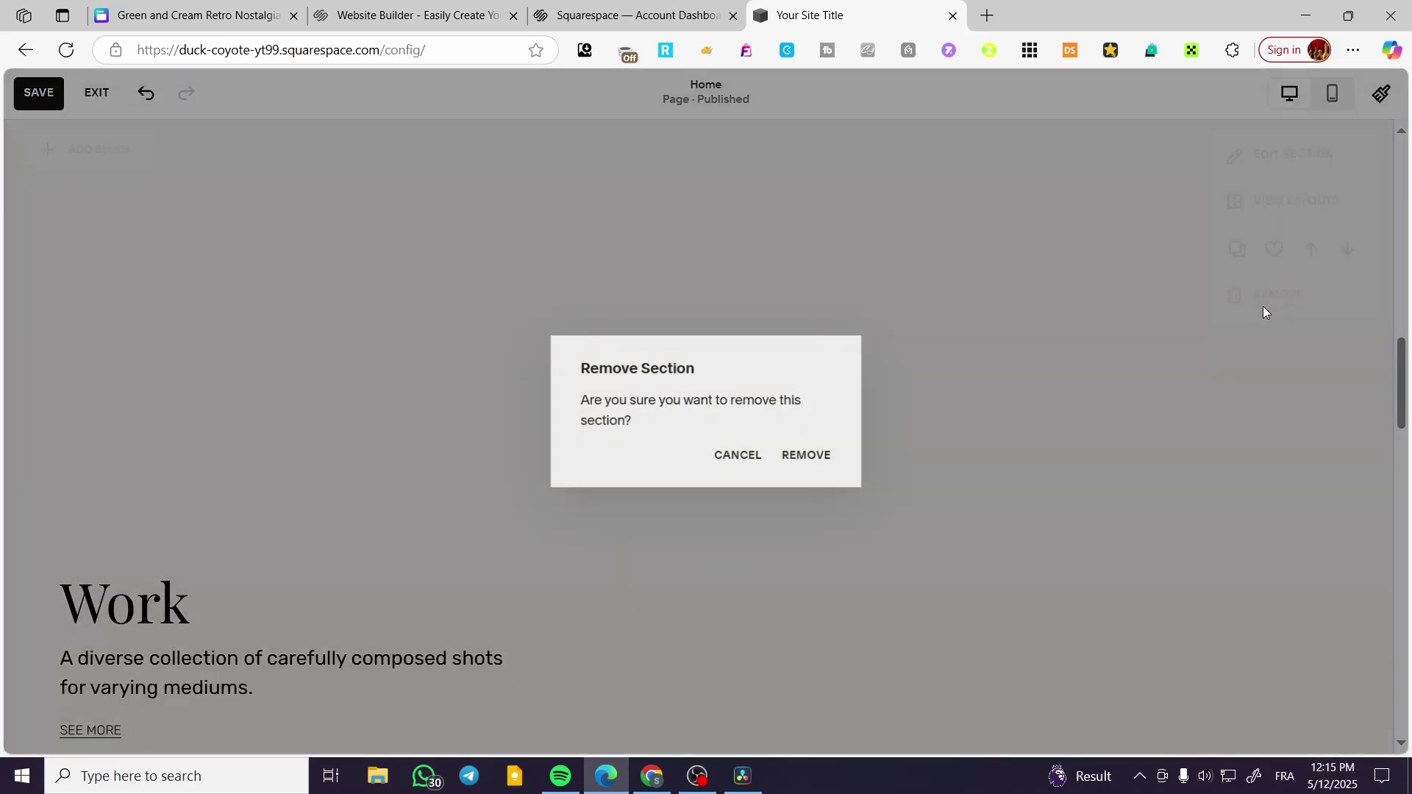
left_click(810, 462)
scroll(883, 467, "down", 2)
scroll(1172, 356, "up", 5)
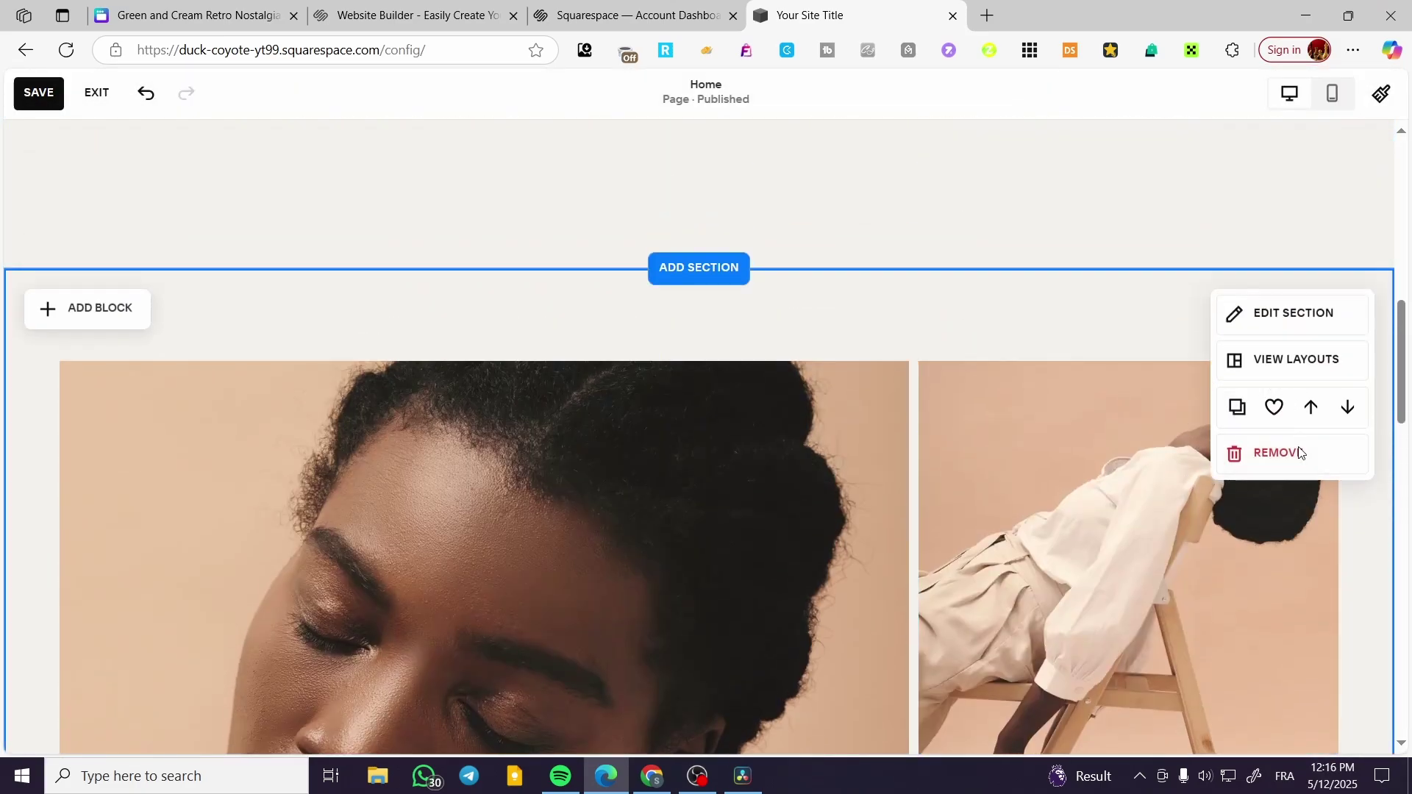
left_click(1276, 451)
left_click(791, 472)
Remove the site footer section with the large ÇIMEN lettering and the Work, Inquire and About links
left_click(1296, 375)
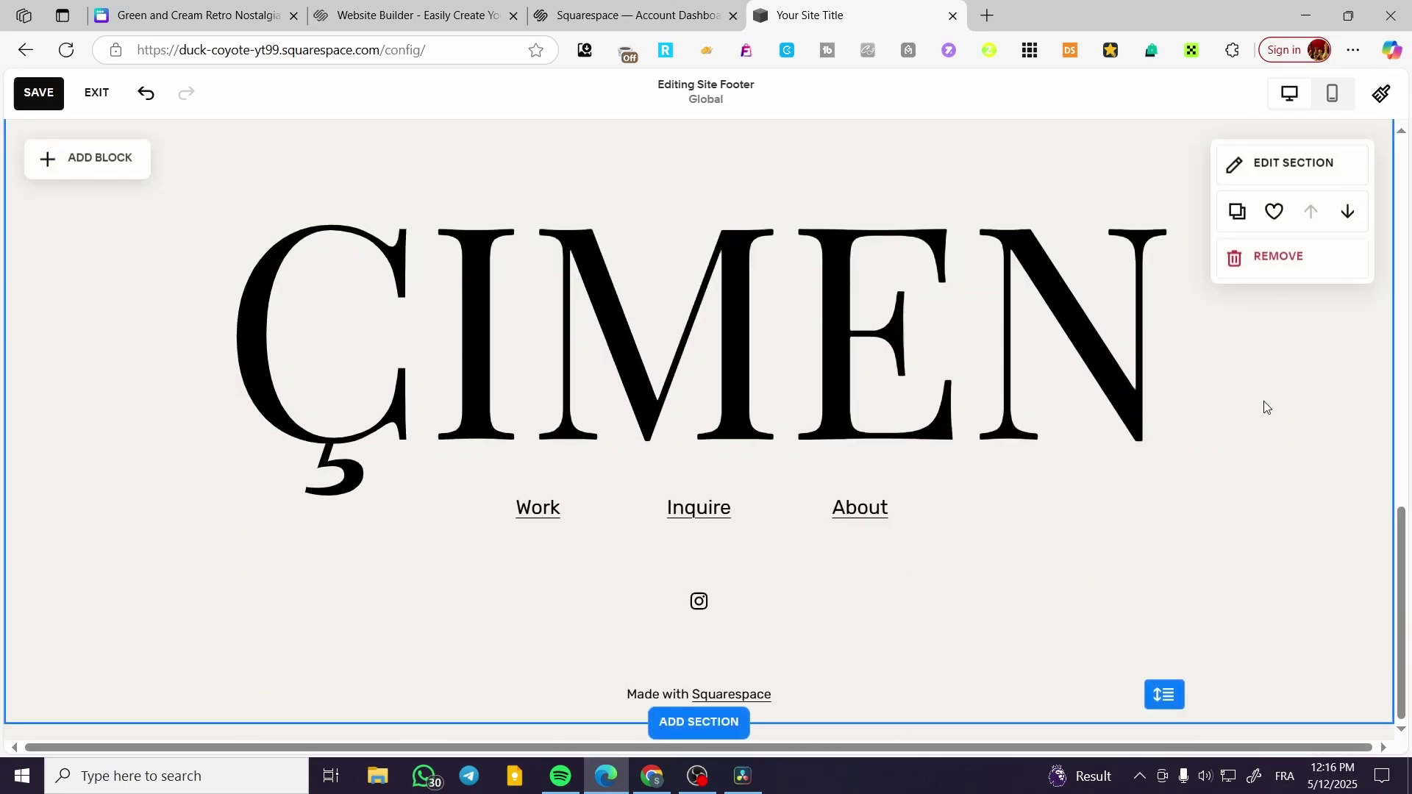
scroll(1298, 337, "up", 2)
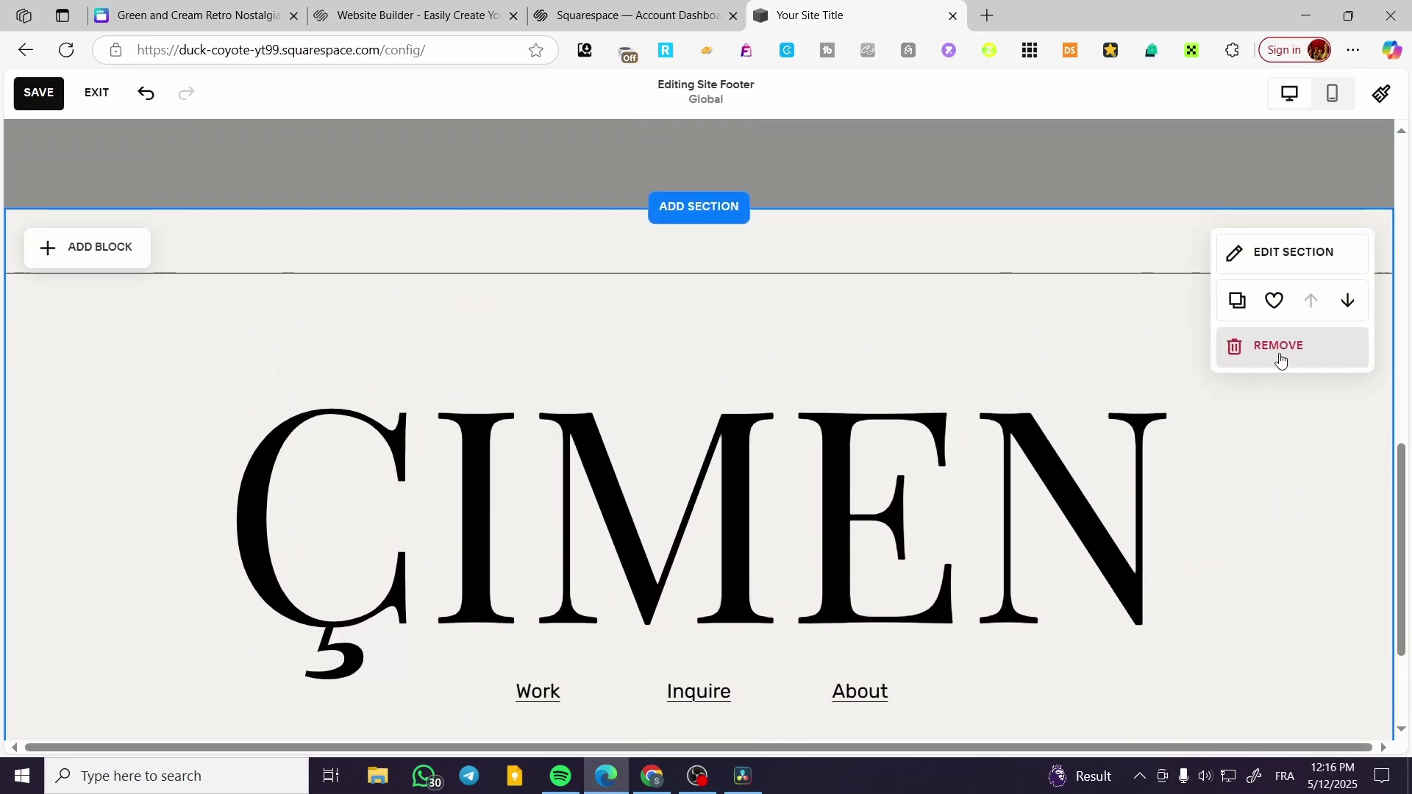
scroll(1280, 360, "down", 2)
scroll(1191, 410, "up", 1)
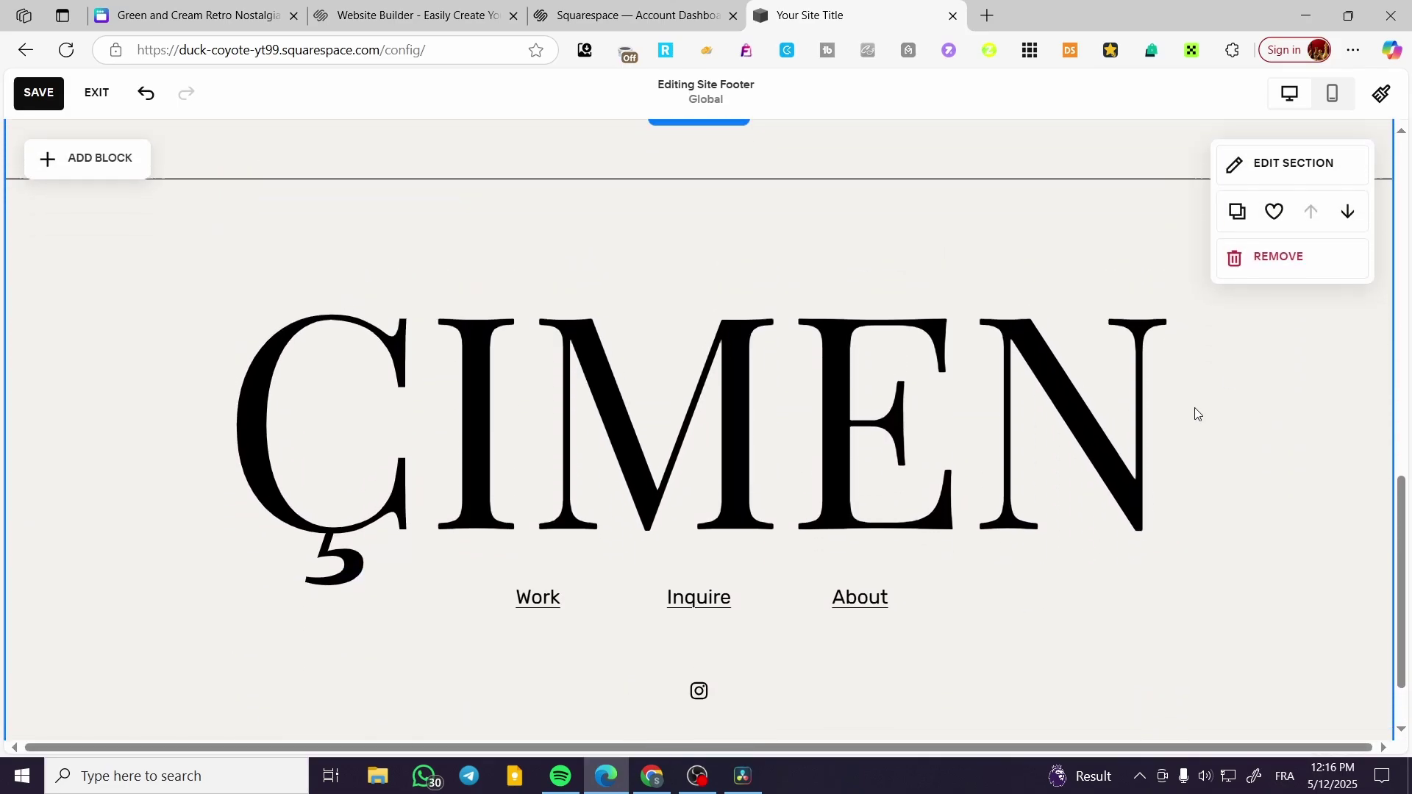
left_click(1279, 258)
left_click(838, 456)
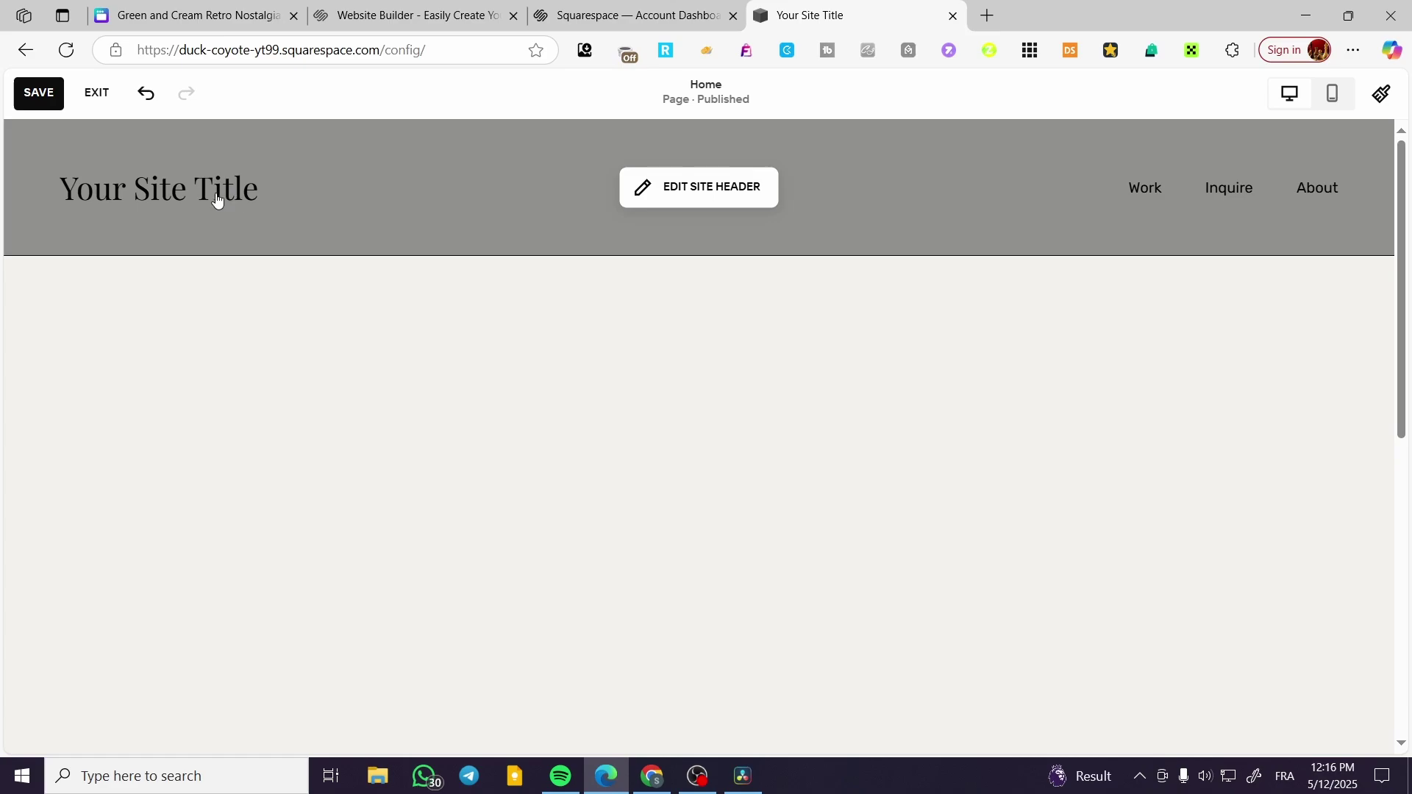
Look over the emptied Home page and inspect the site header's design and color settings
scroll(743, 338, "down", 2)
scroll(864, 183, "down", 4)
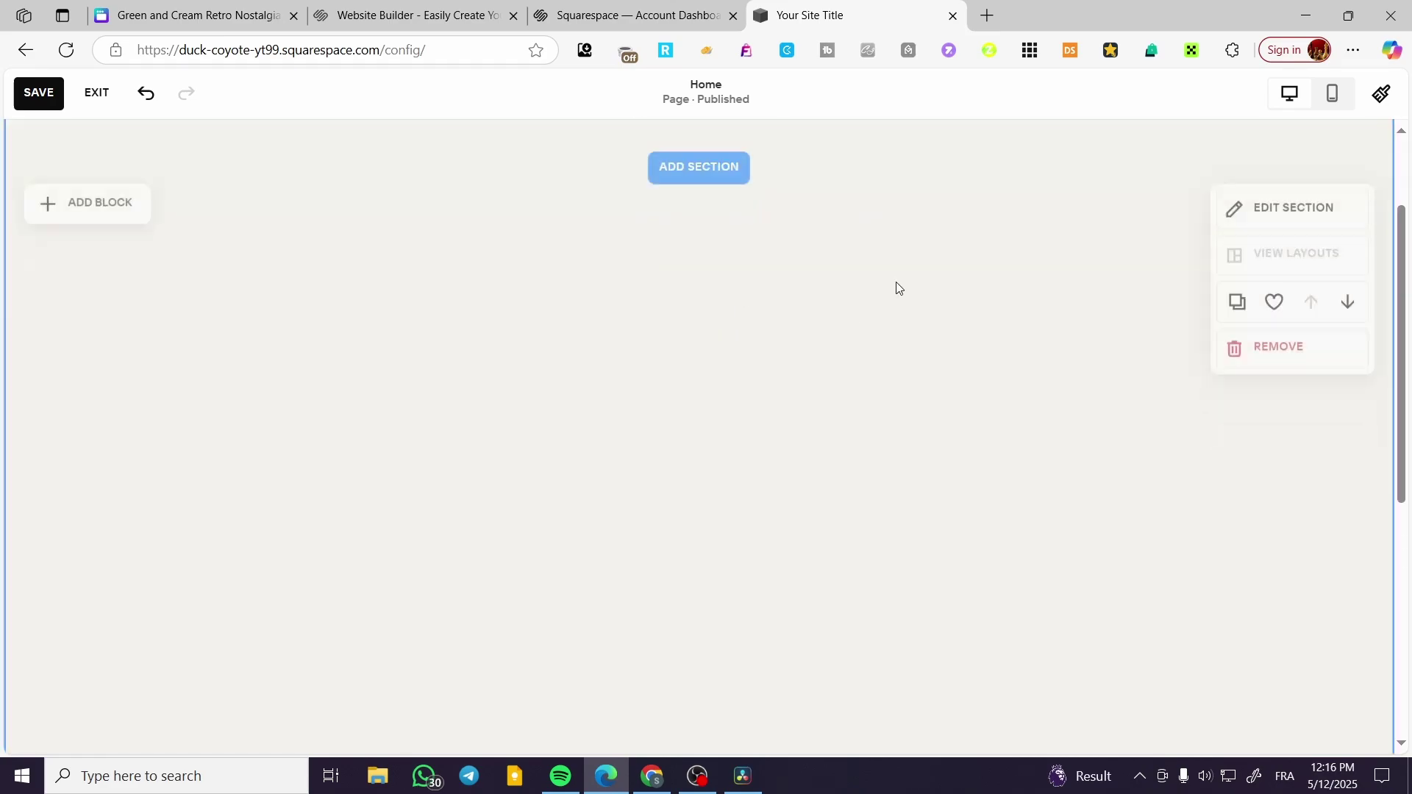
scroll(794, 637, "up", 2)
scroll(681, 553, "up", 4)
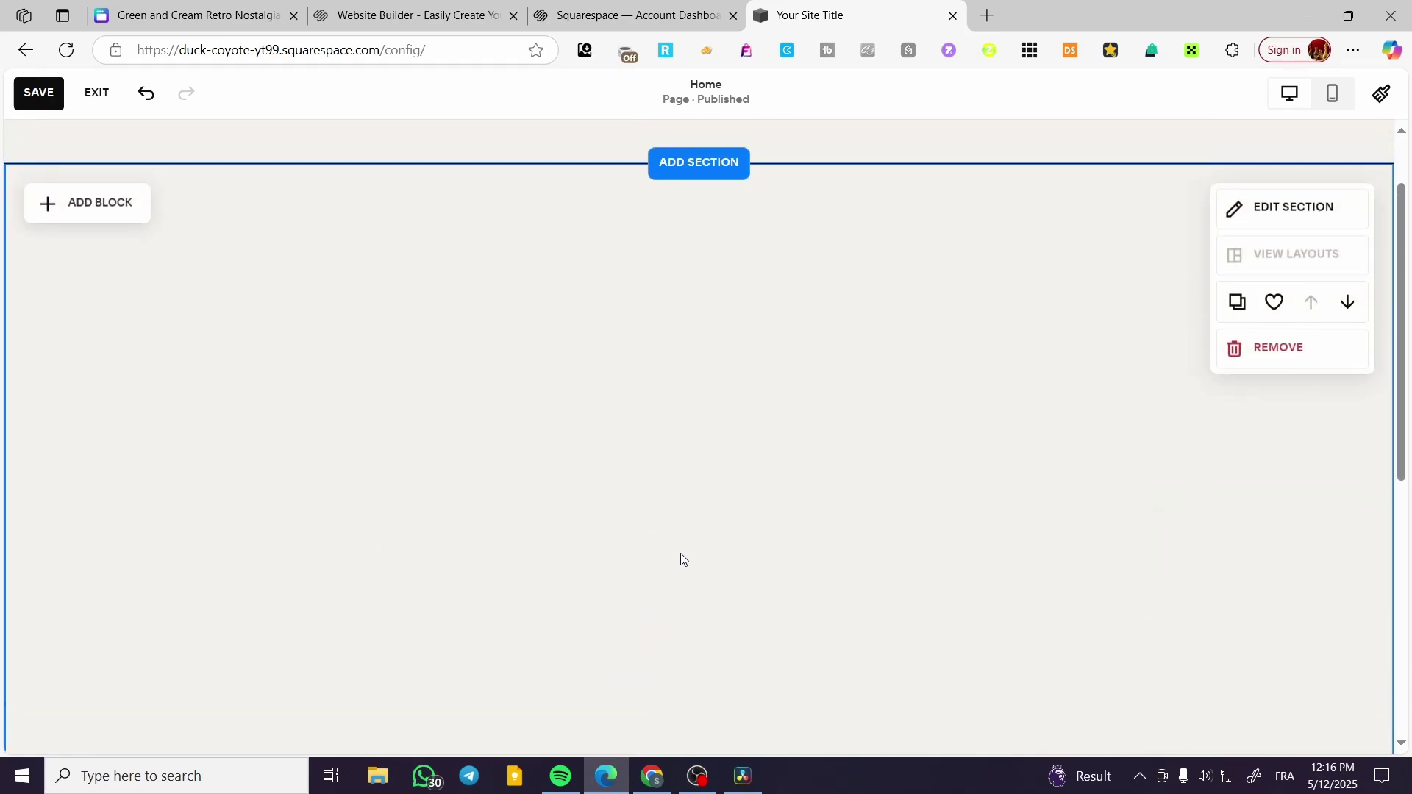
scroll(280, 427, "up", 2)
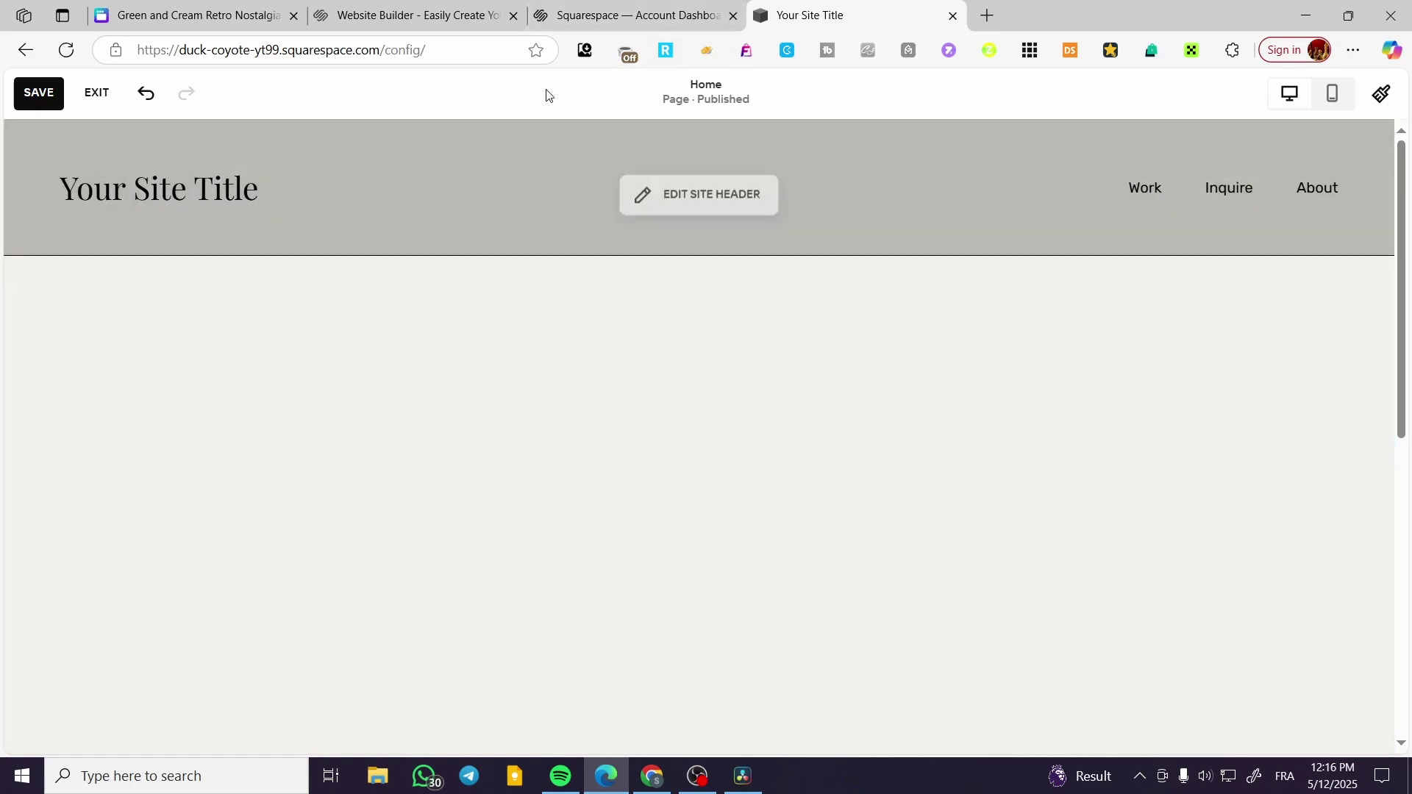
mouse_move(482, 221)
left_click(655, 190)
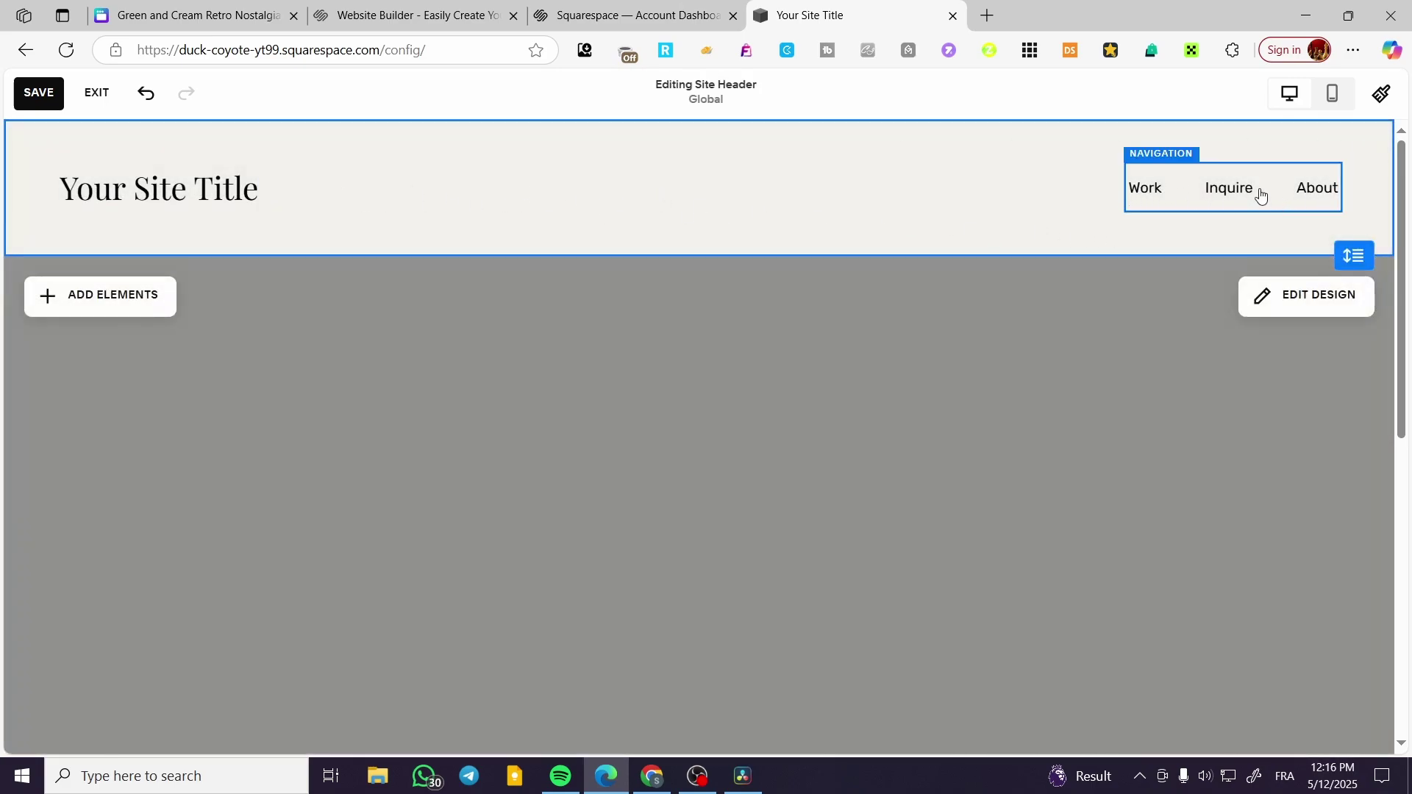
left_click(1334, 298)
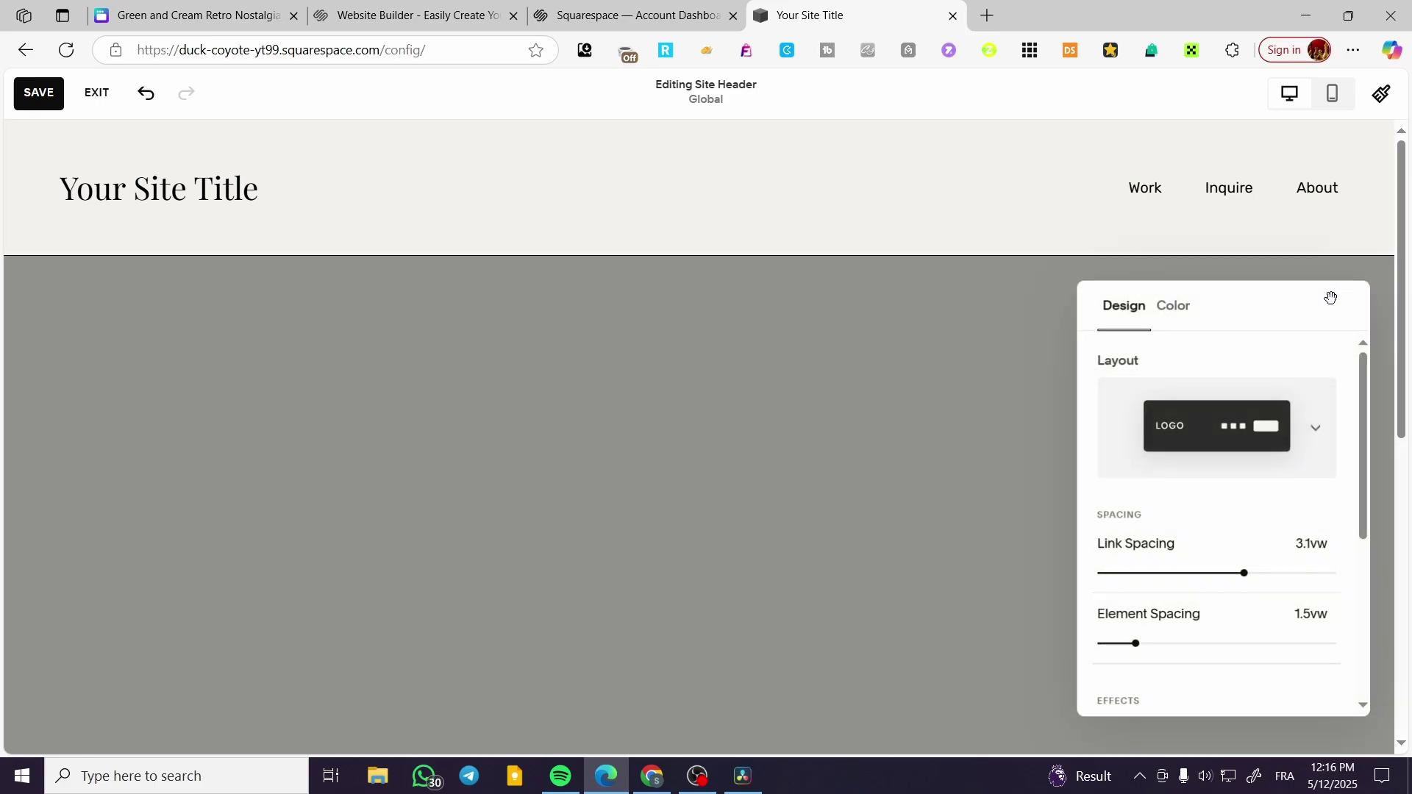
left_click(1178, 308)
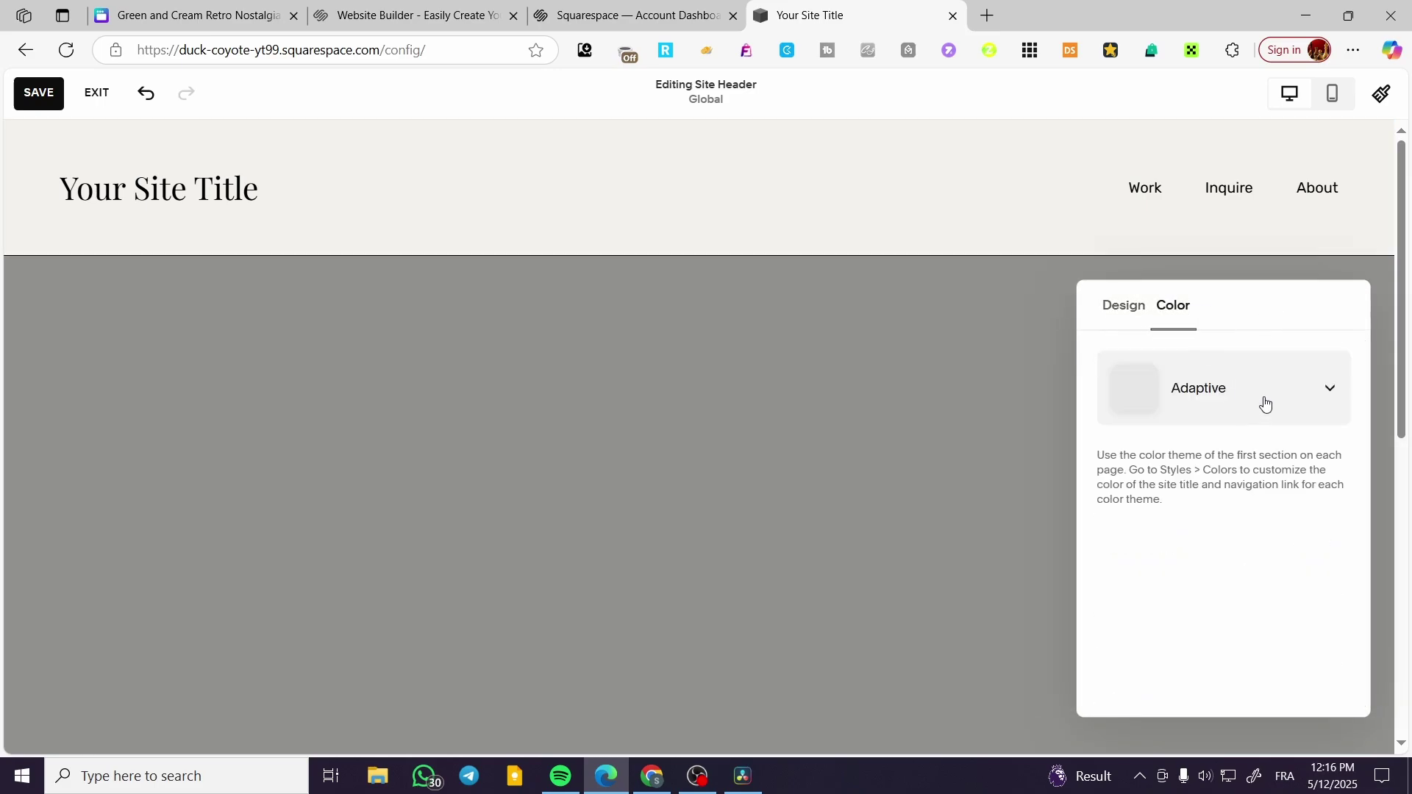
Try the Solid color style on the site header and restore the Adaptive style
left_click(1265, 403)
left_click(1175, 463)
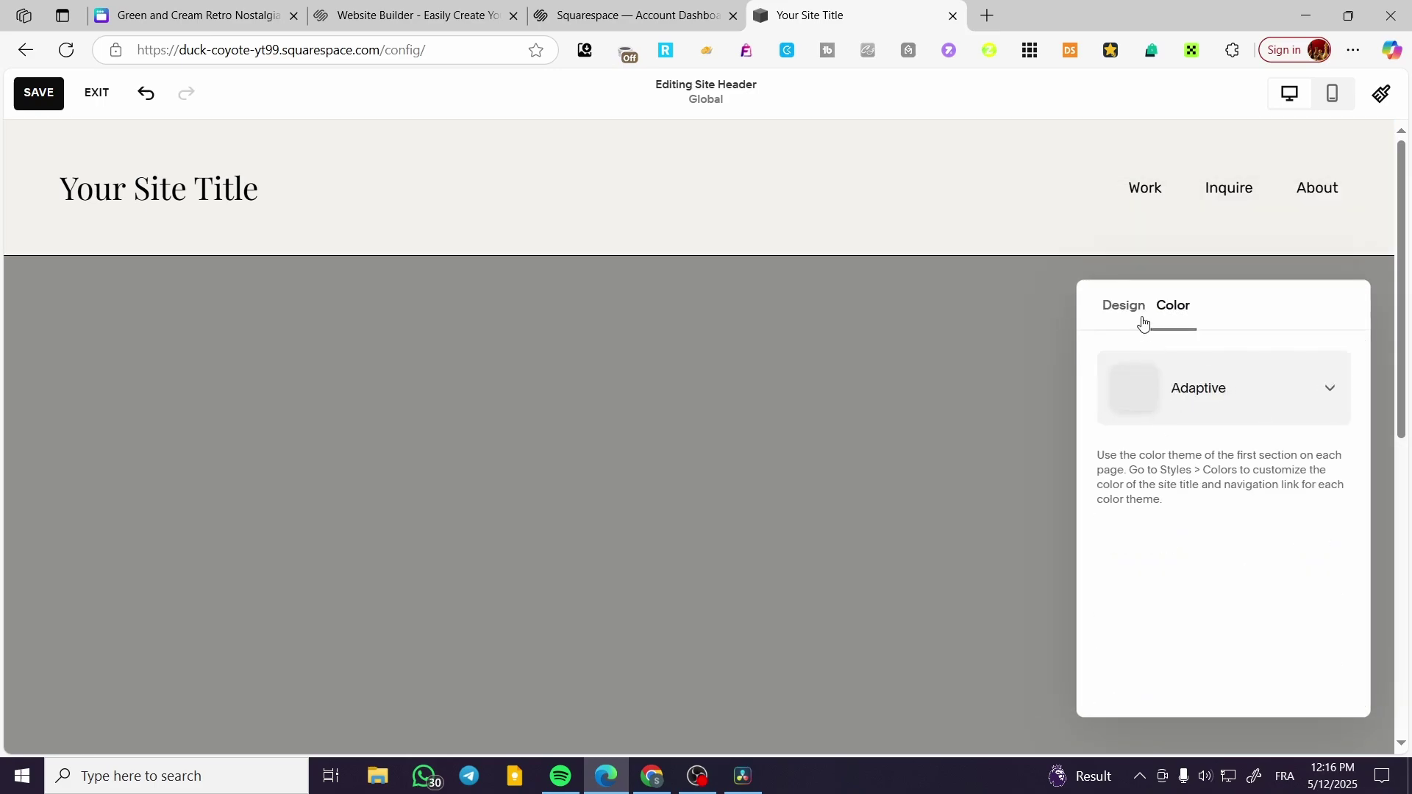
left_click(1184, 397)
left_click(1231, 401)
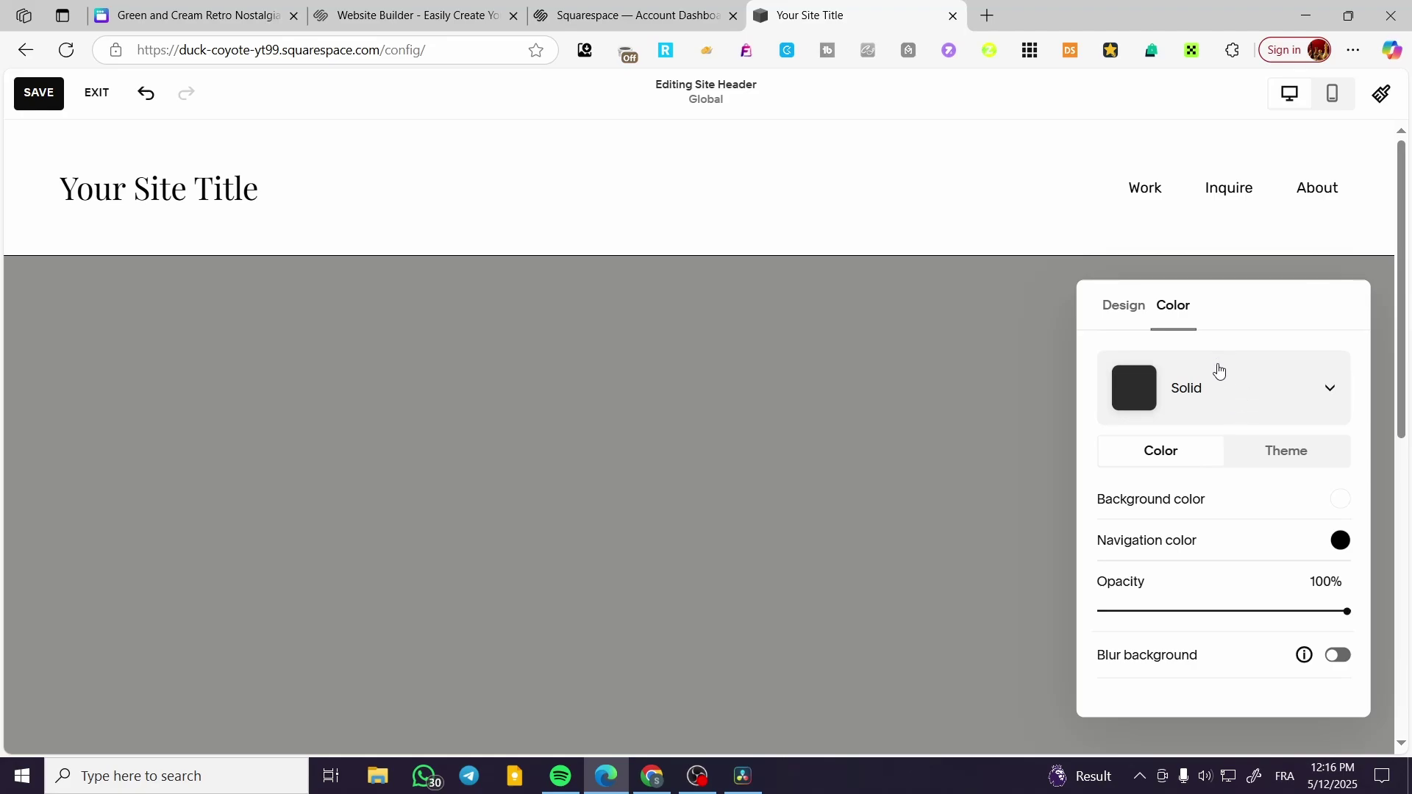
left_click(1283, 394)
left_click(1264, 541)
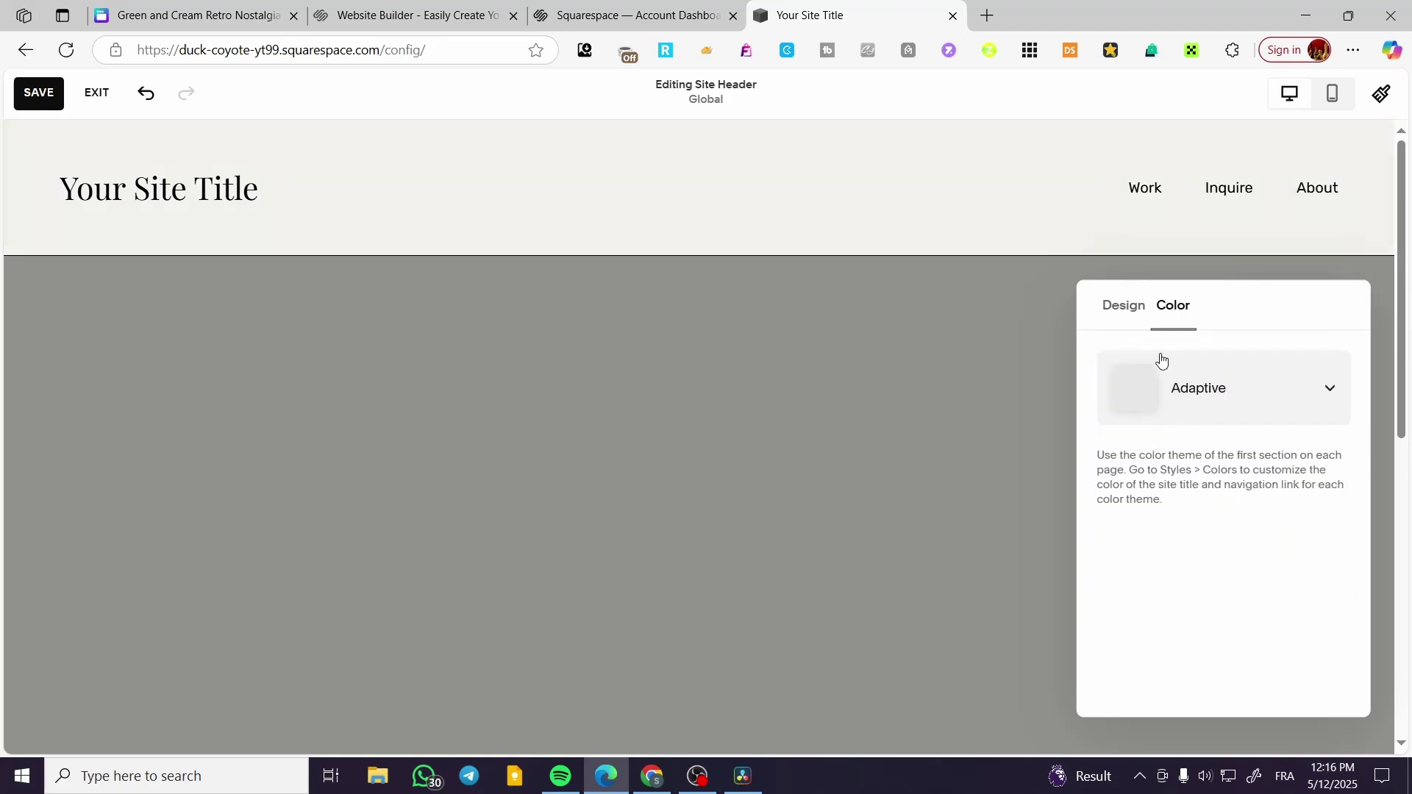
Review the site header's layout and spacing settings and leave header editing
left_click(1128, 318)
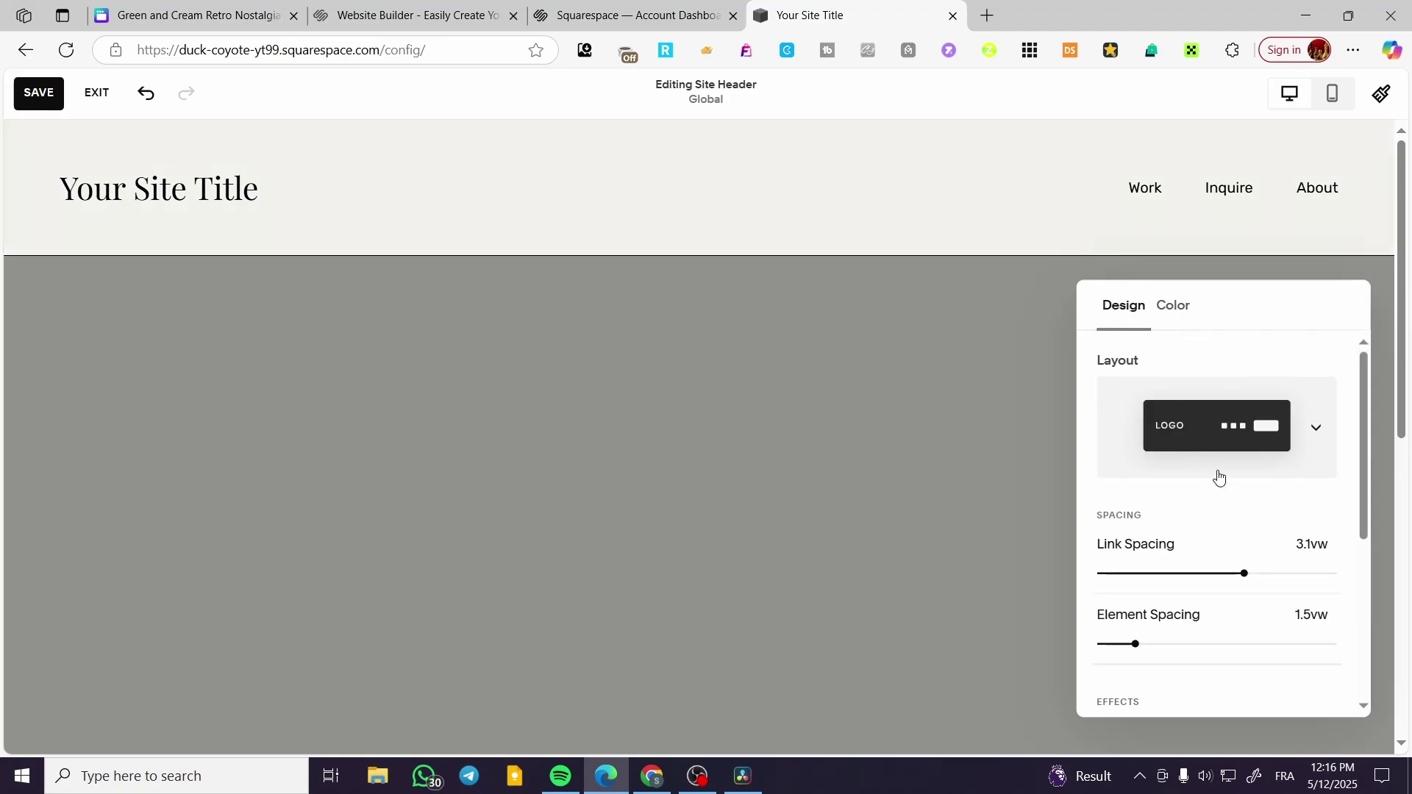
scroll(1210, 482, "down", 4)
left_click(898, 482)
left_click(917, 473)
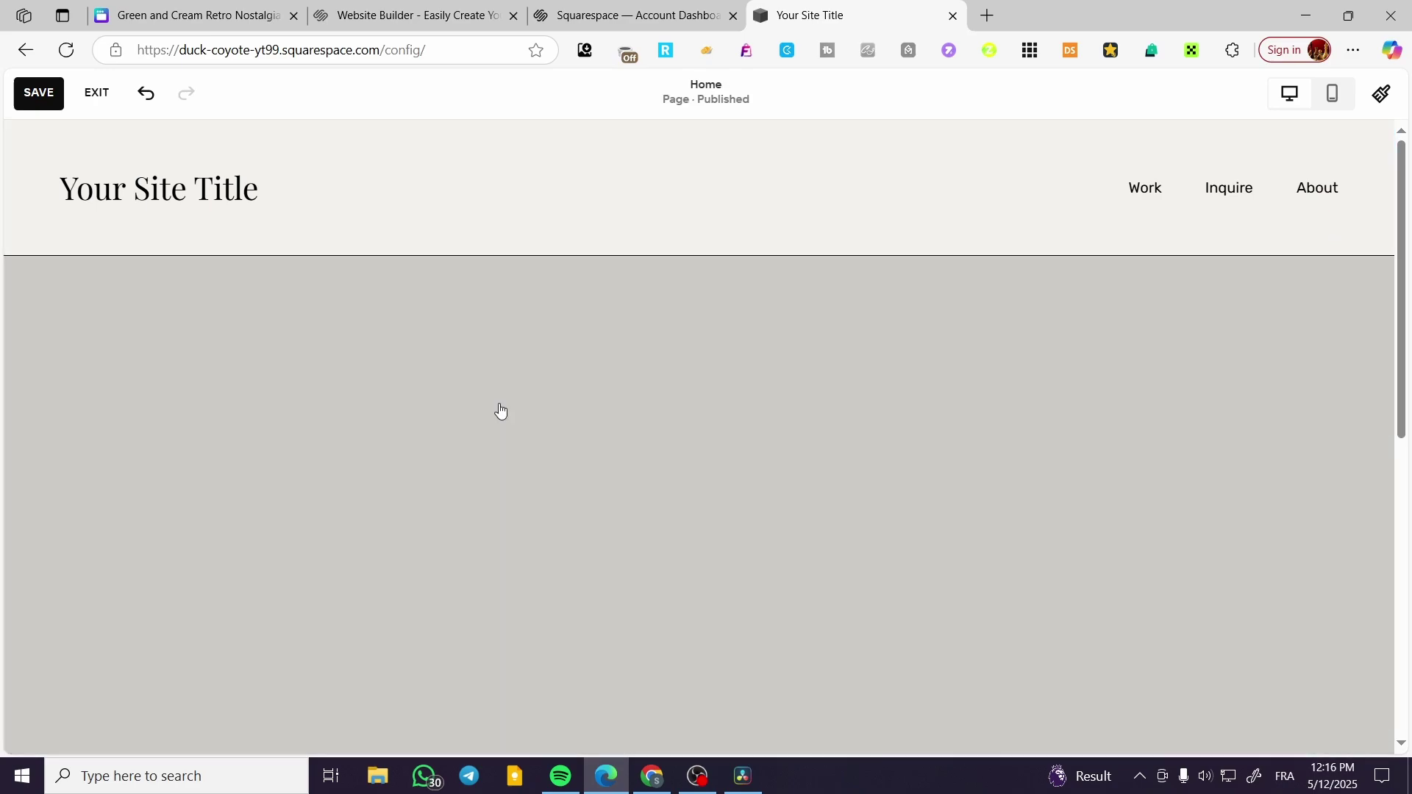
Add a Code block to the empty section below the site header
left_click(114, 296)
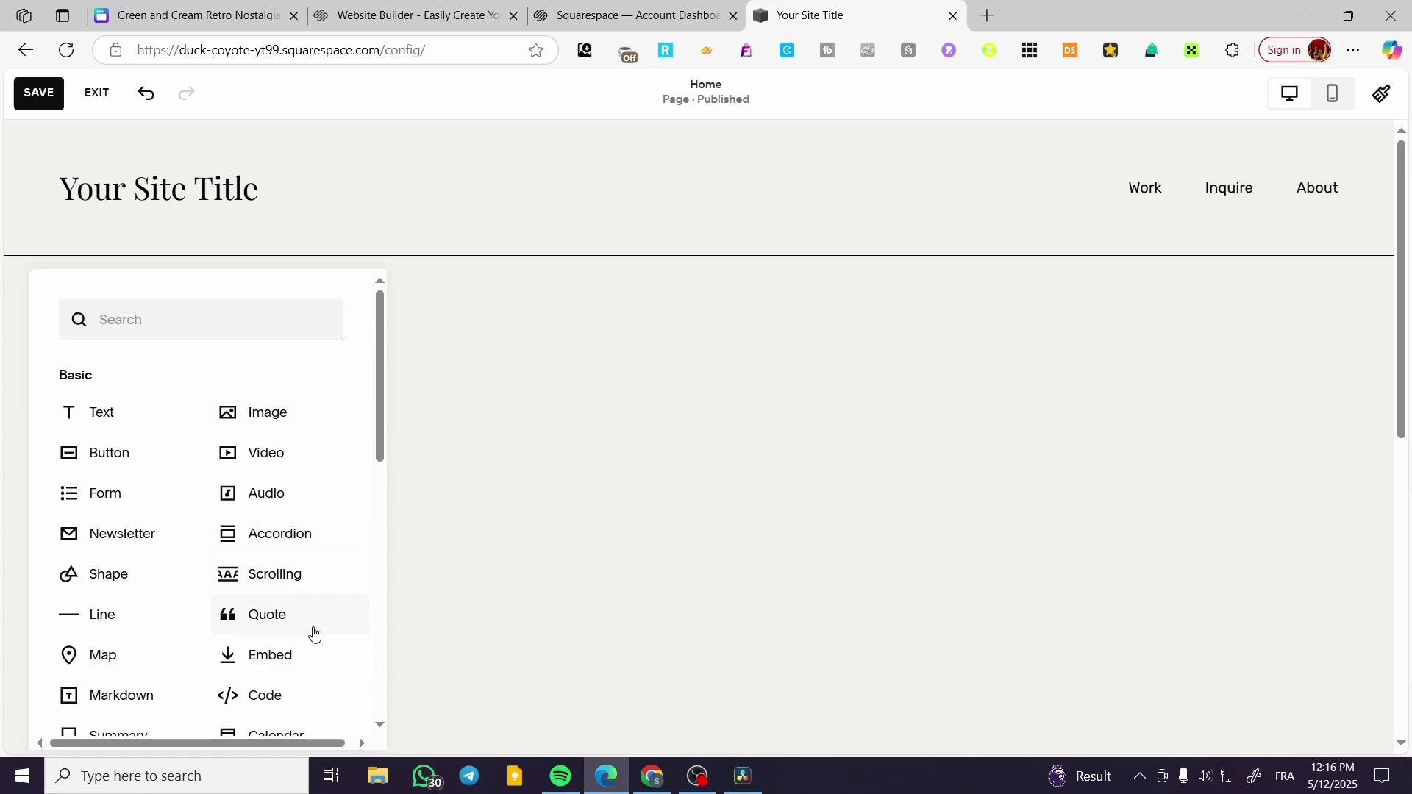
left_click(291, 704)
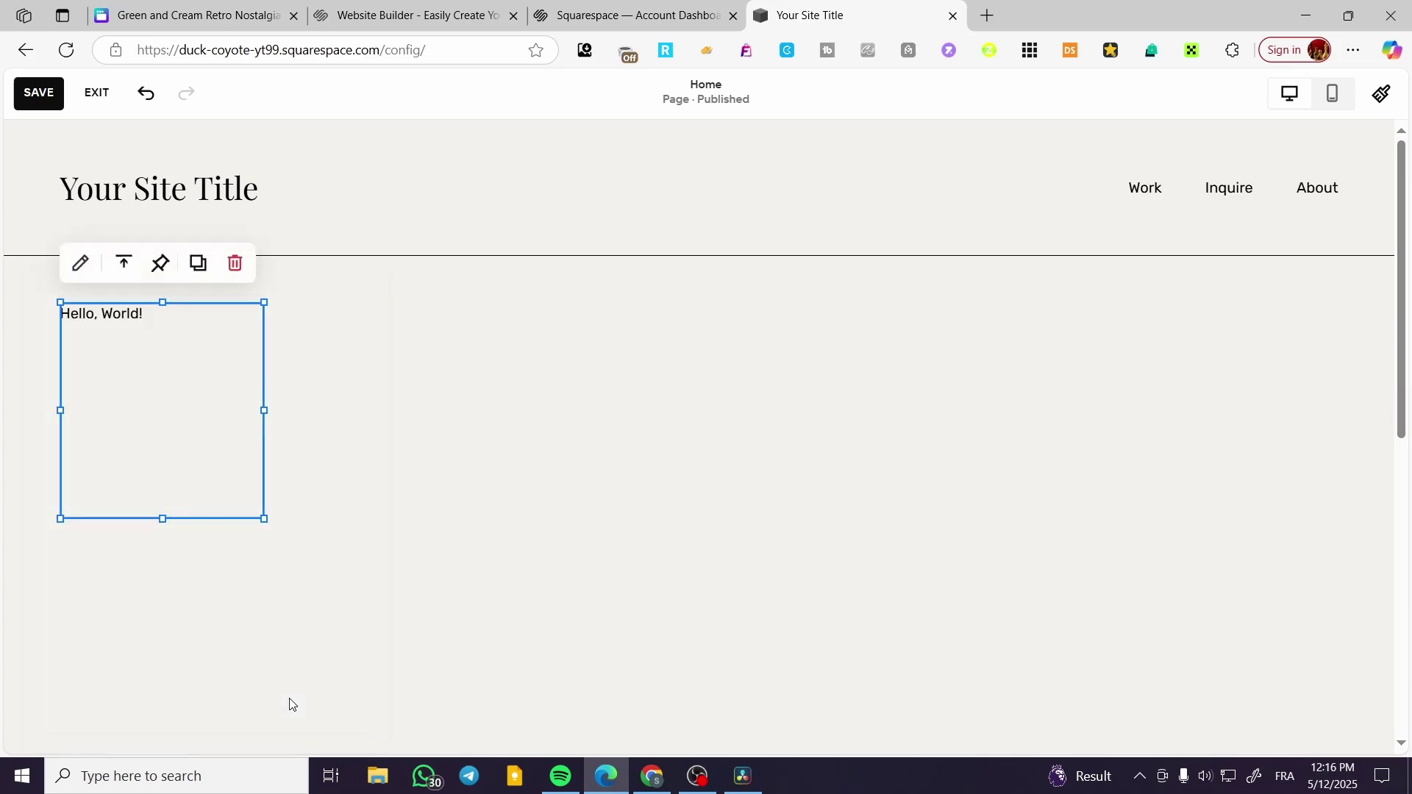
Switch to the pizza website design in Canva and copy its HTML embed code from the Embed sharing option
left_click(187, 15)
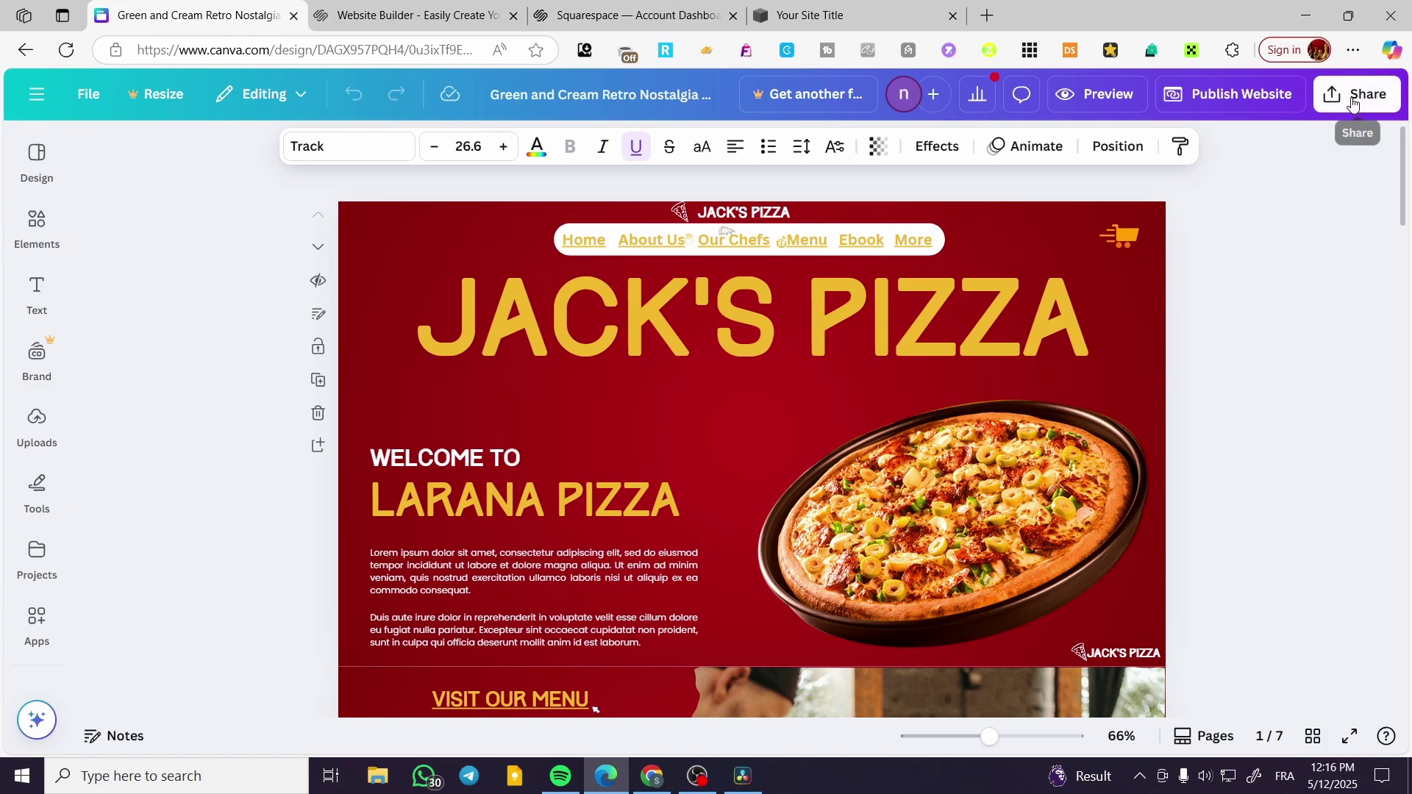
left_click(1352, 104)
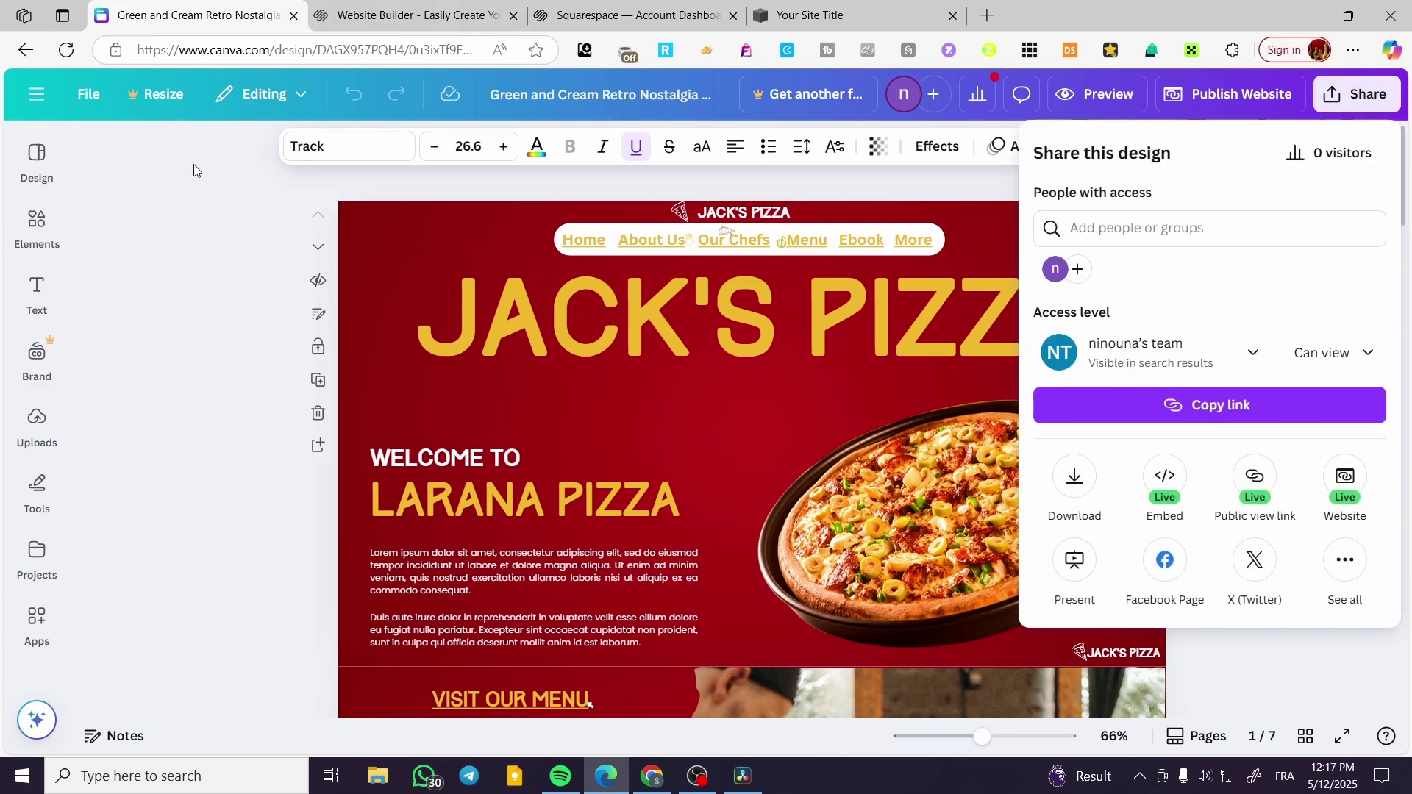
left_click(1165, 478)
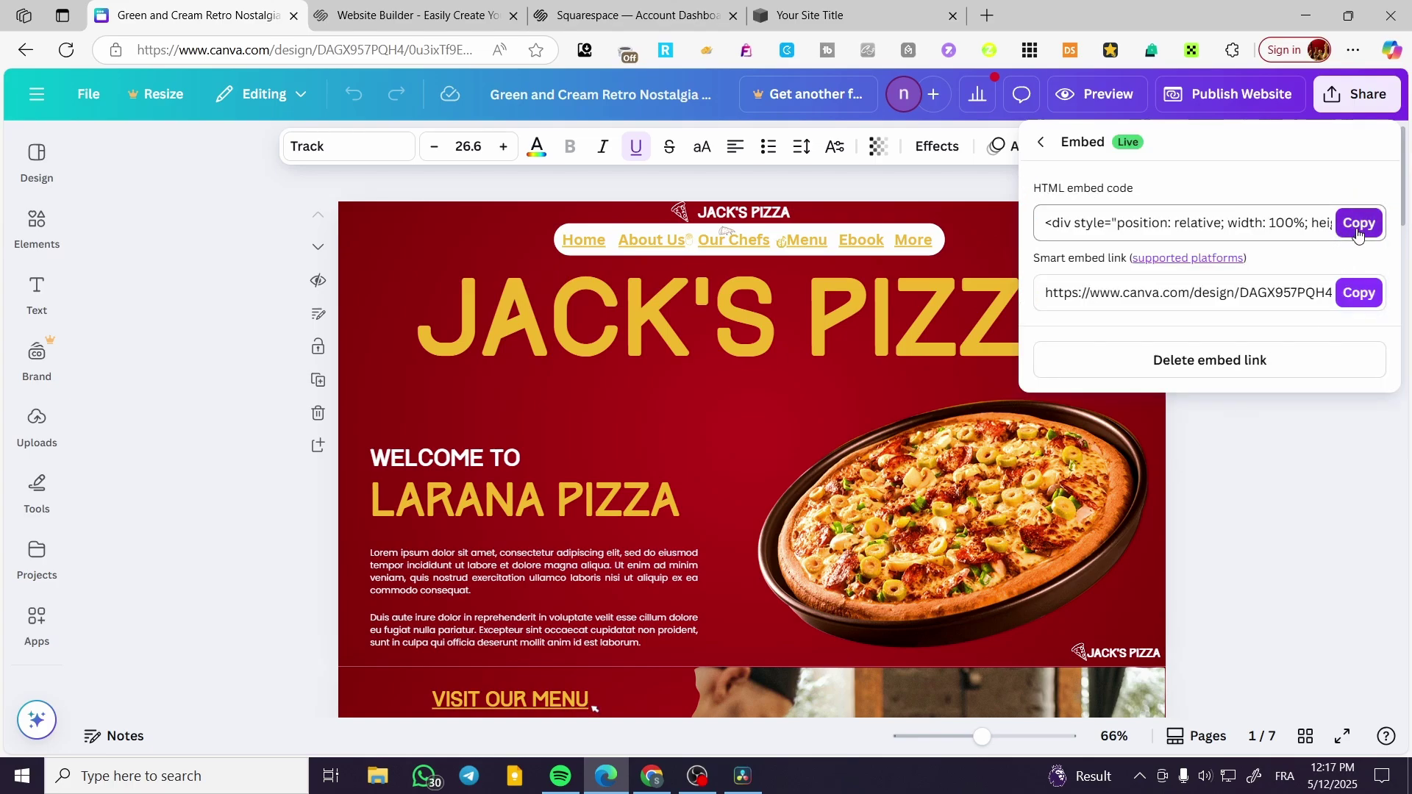
left_click(1358, 223)
Switch to the Squarespace page editor and replace the Code block's default HTML with the copied Canva embed code
left_click(919, 9)
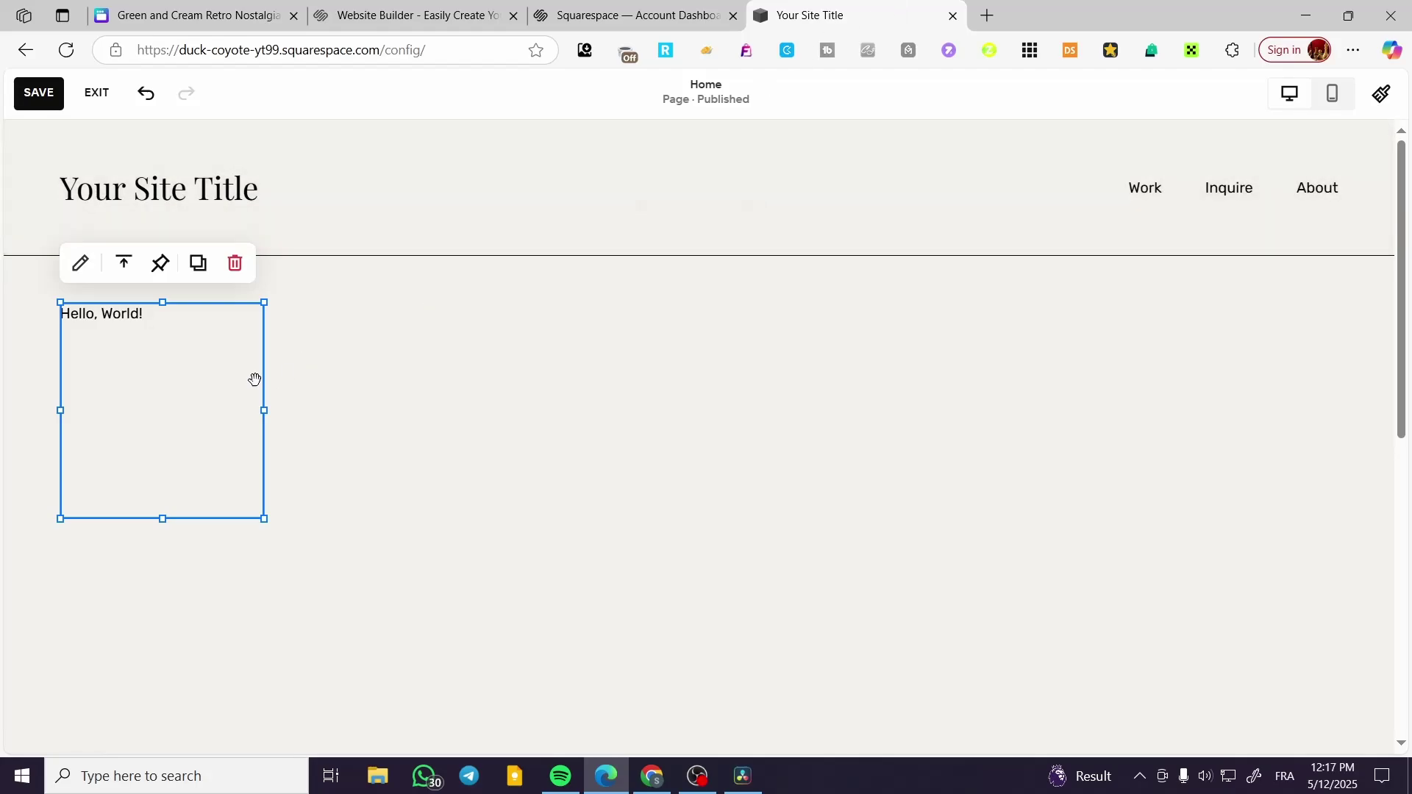
left_click(80, 262)
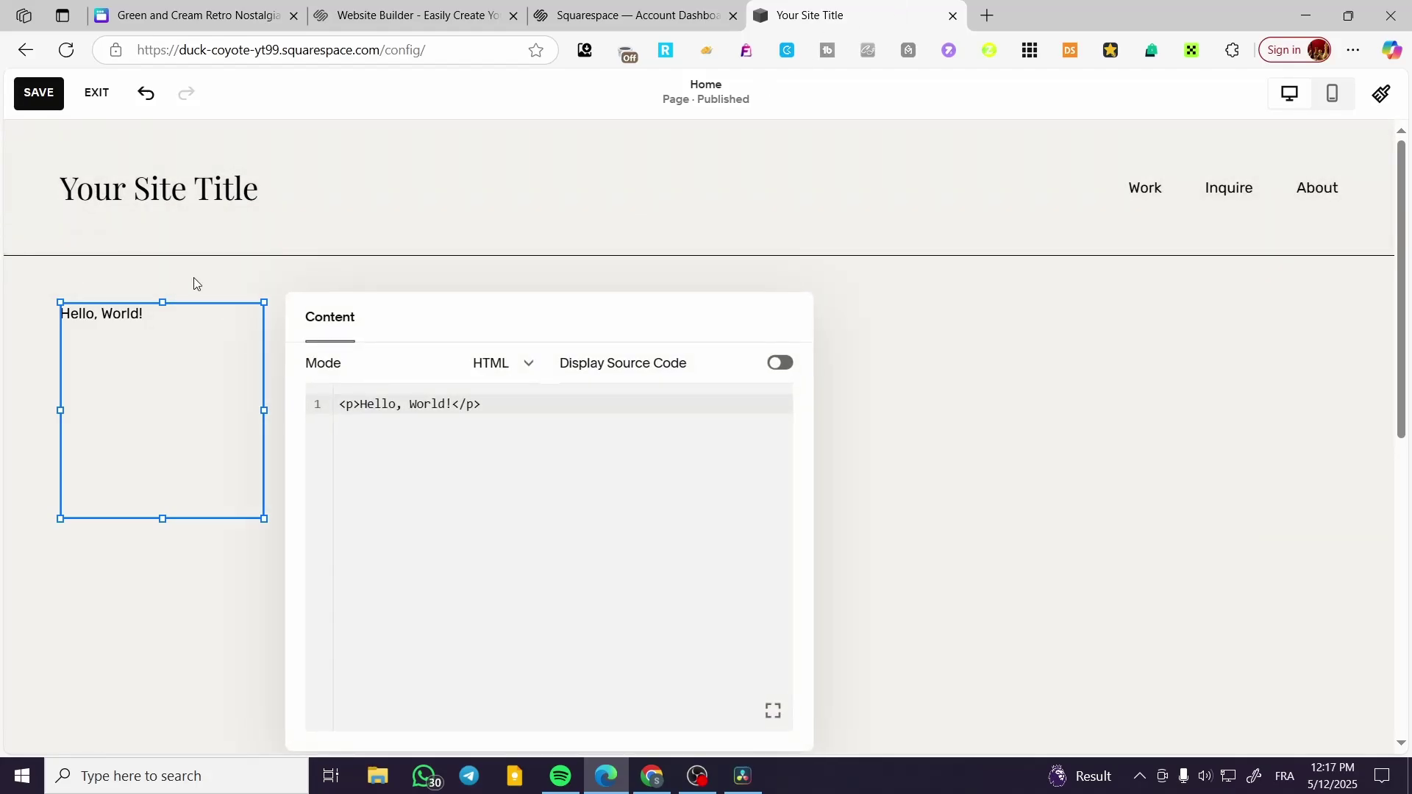
left_click(514, 397)
key("ctrl+a")
key("ctrl+v")
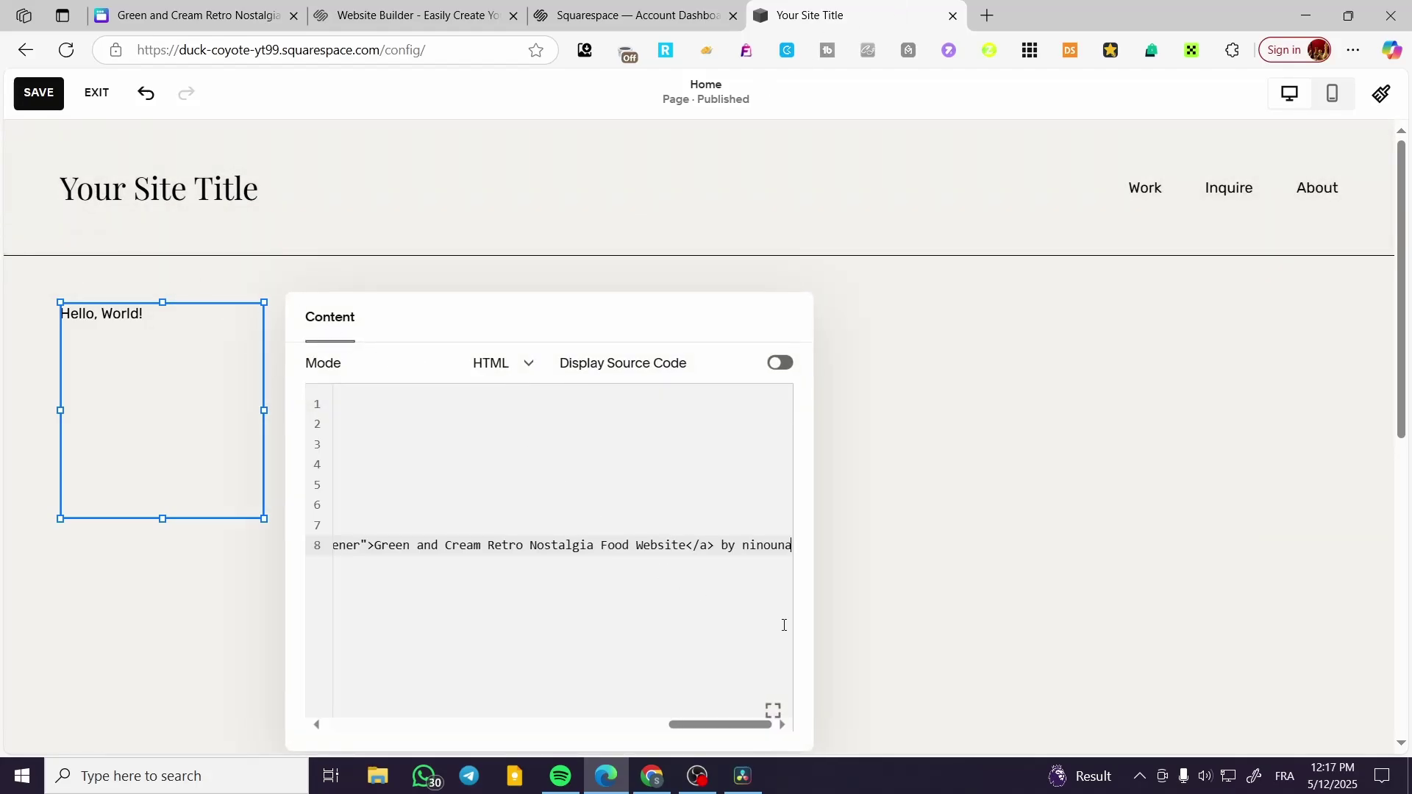
left_click(526, 478)
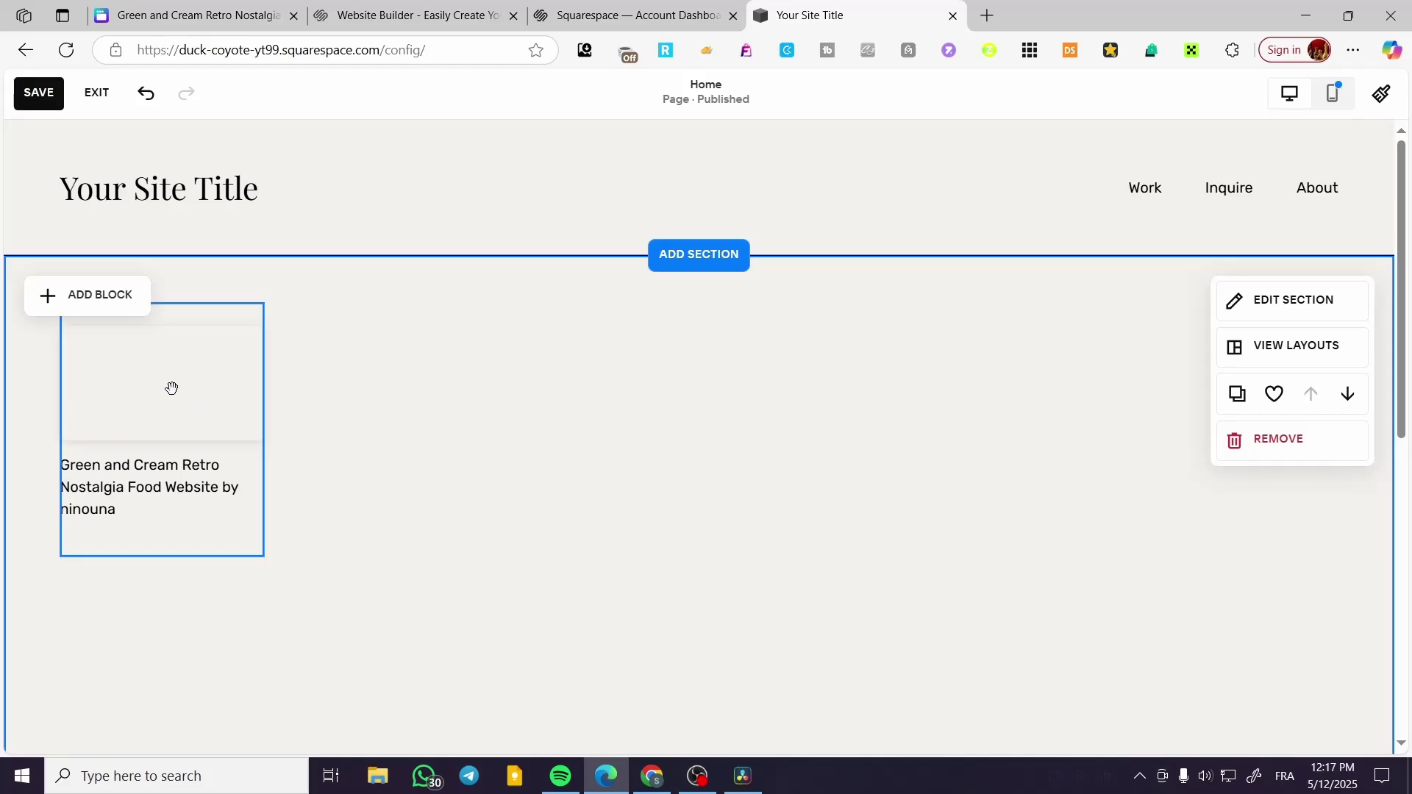
Widen the Code block across the full content width and extend its lower edge slightly below the embedded design's caption
left_click(265, 419)
left_click_drag(264, 419, 1327, 408)
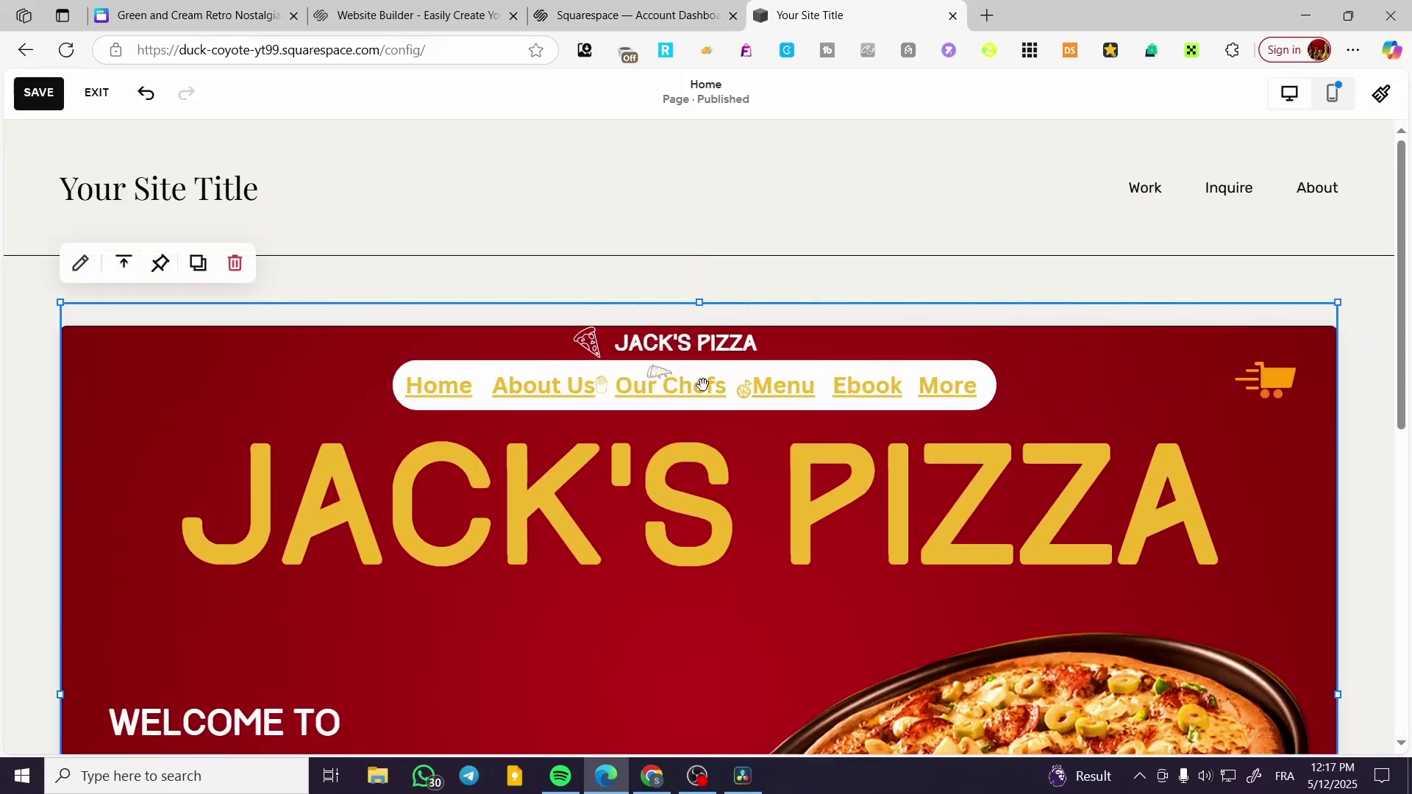
scroll(397, 346, "down", 5)
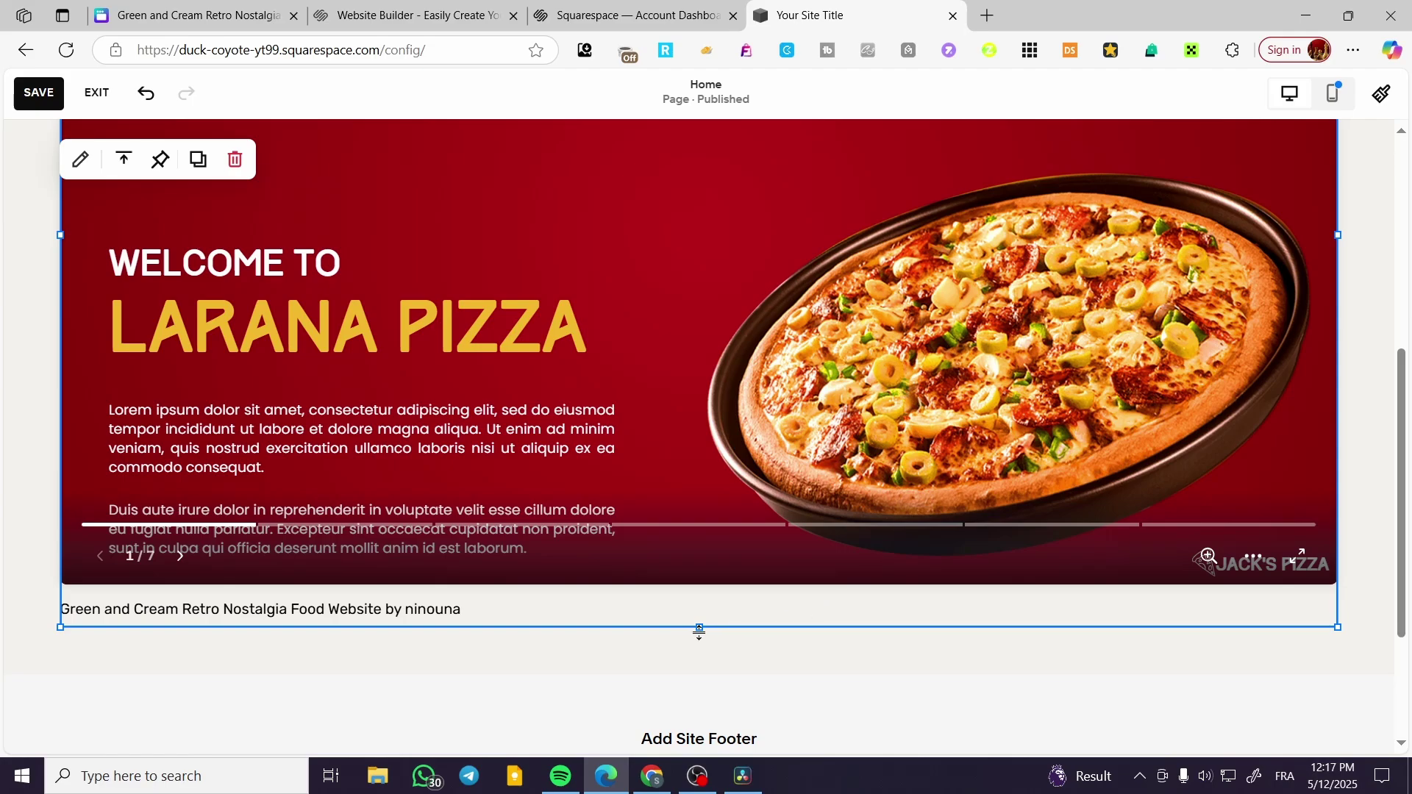
left_click_drag(699, 627, 704, 666)
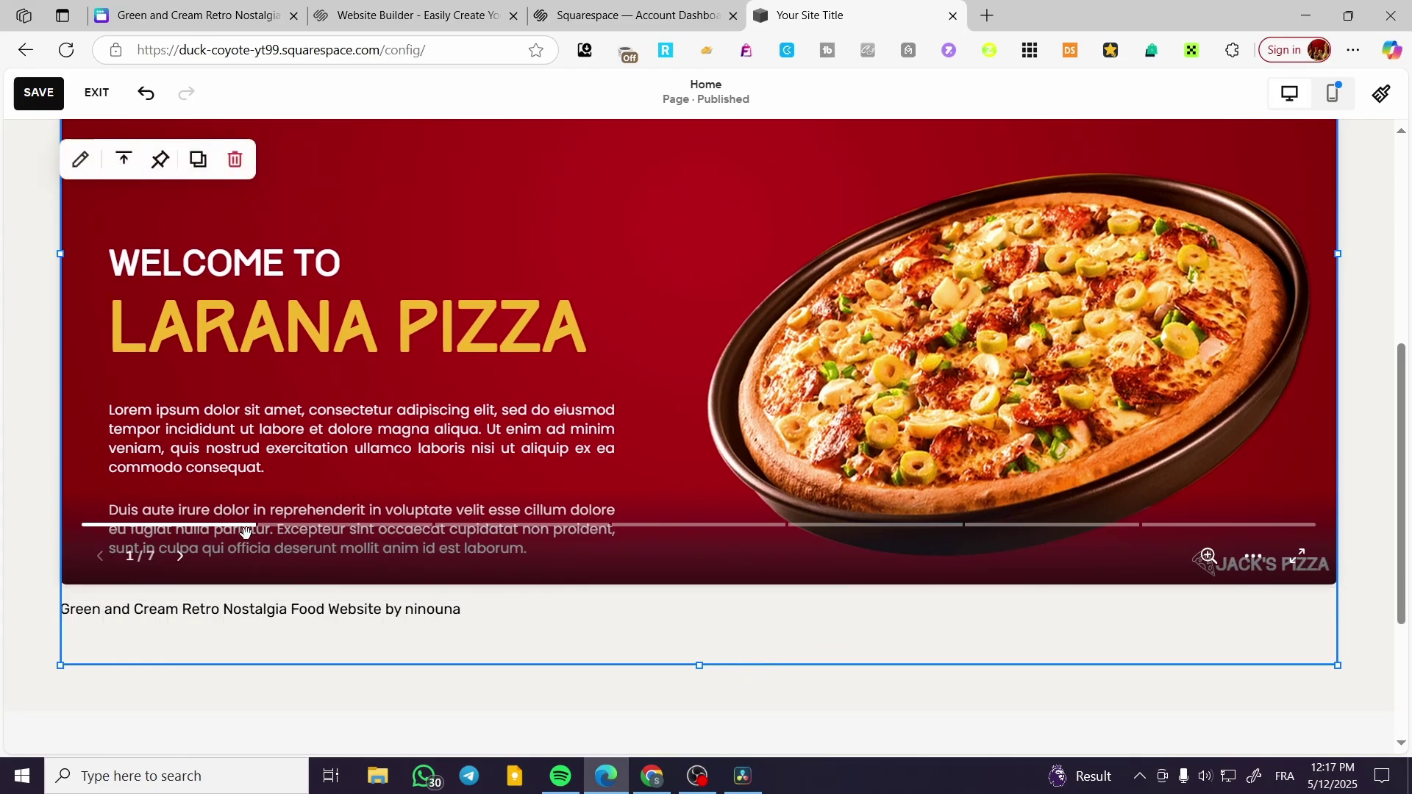
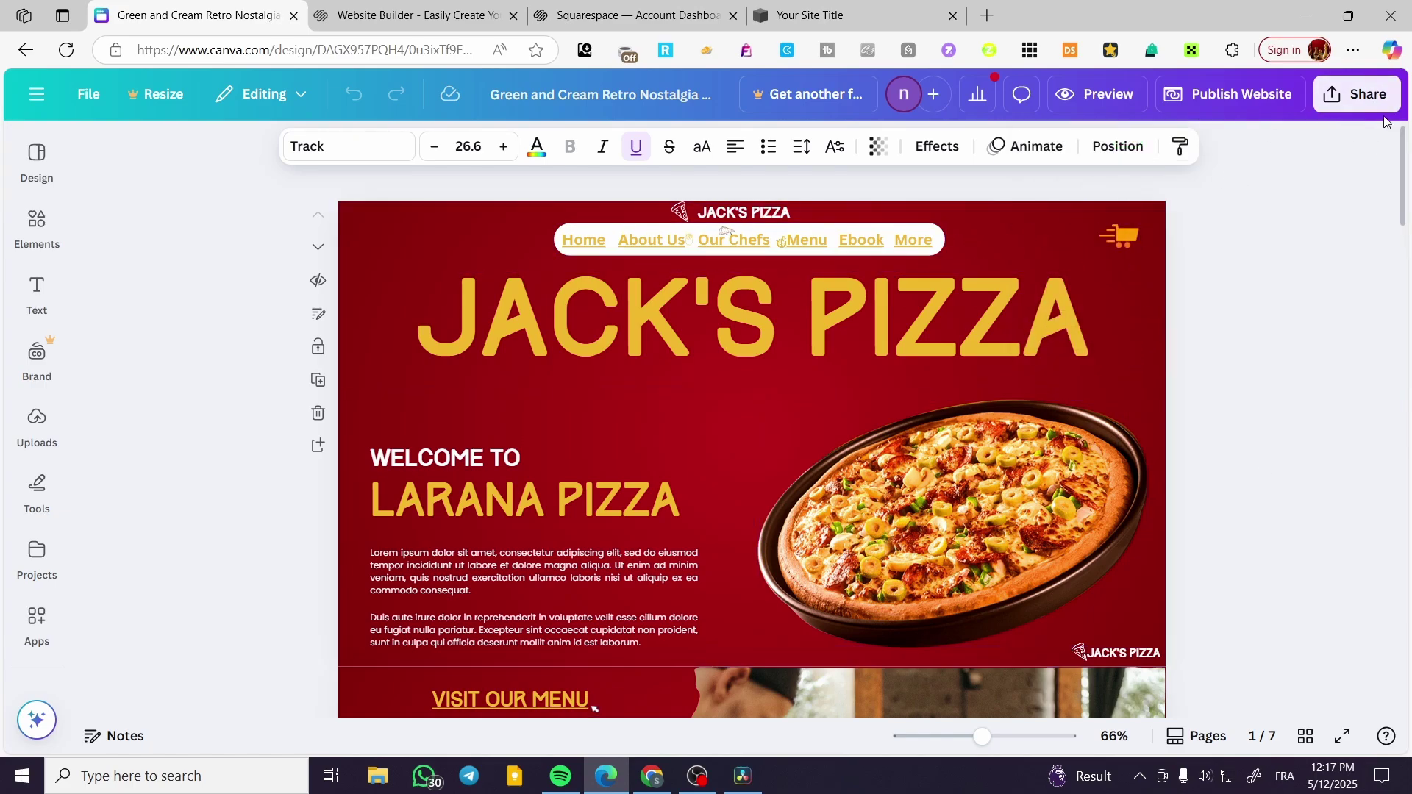
Download only Page 1 – Home of the Canva pizza design as a PNG
left_click(1347, 88)
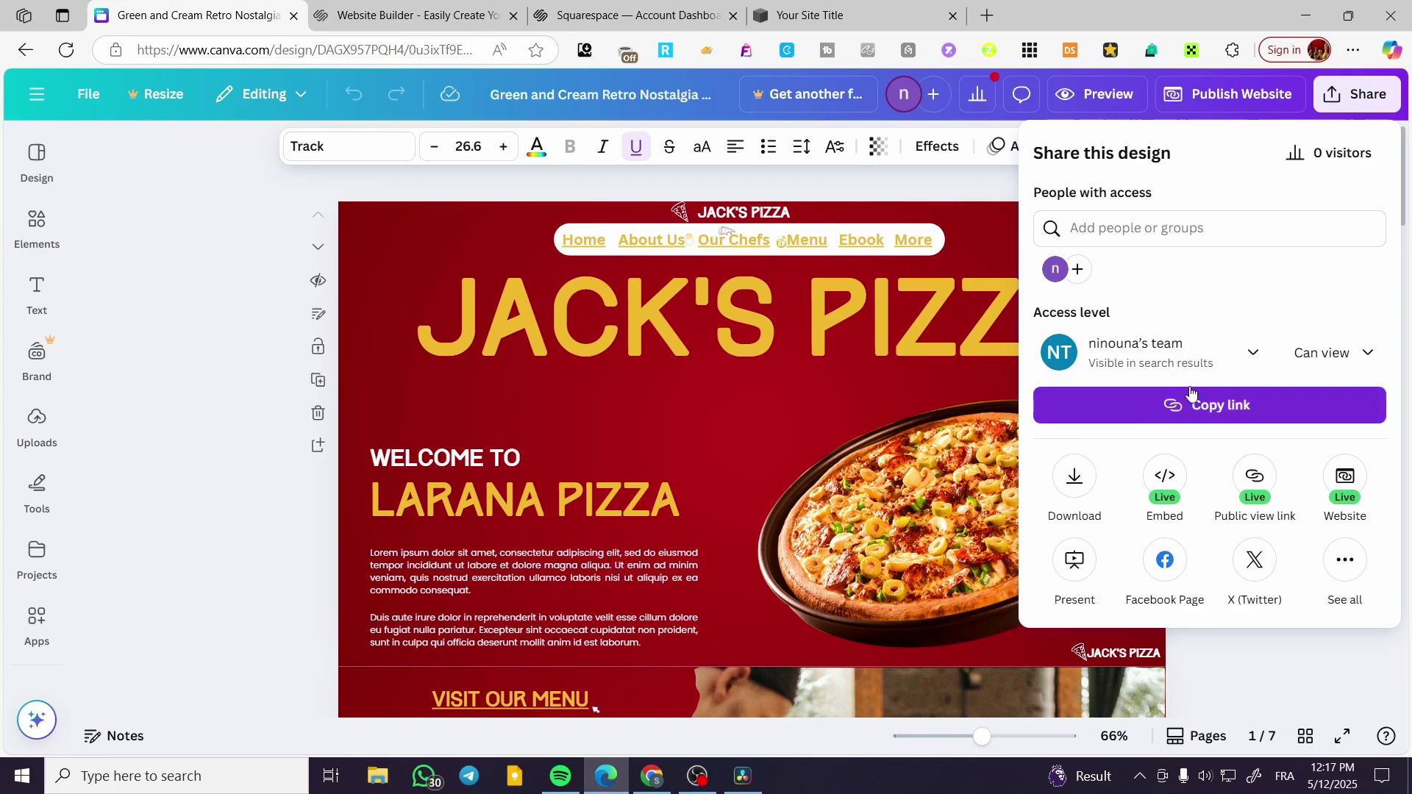
left_click(1073, 479)
left_click(1131, 463)
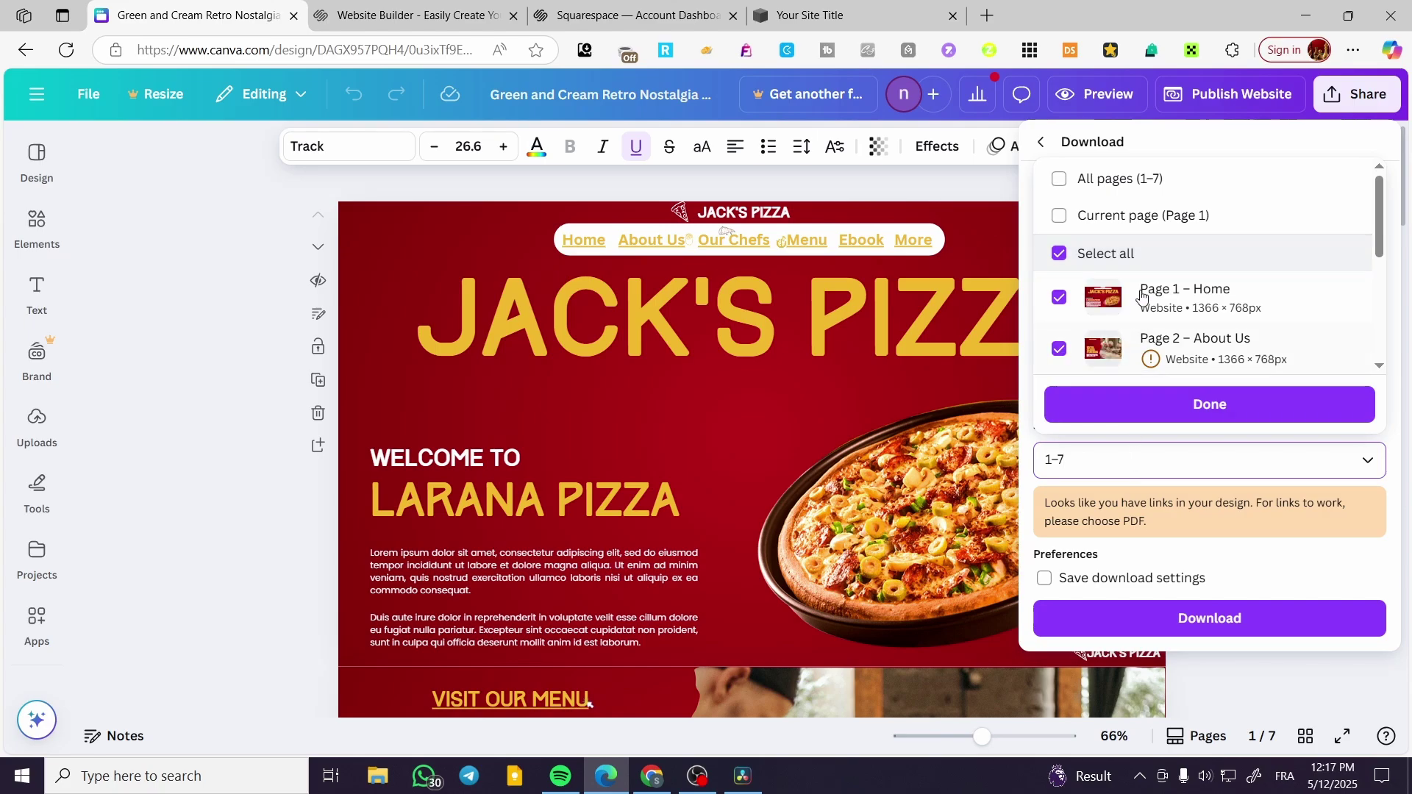
left_click(1061, 214)
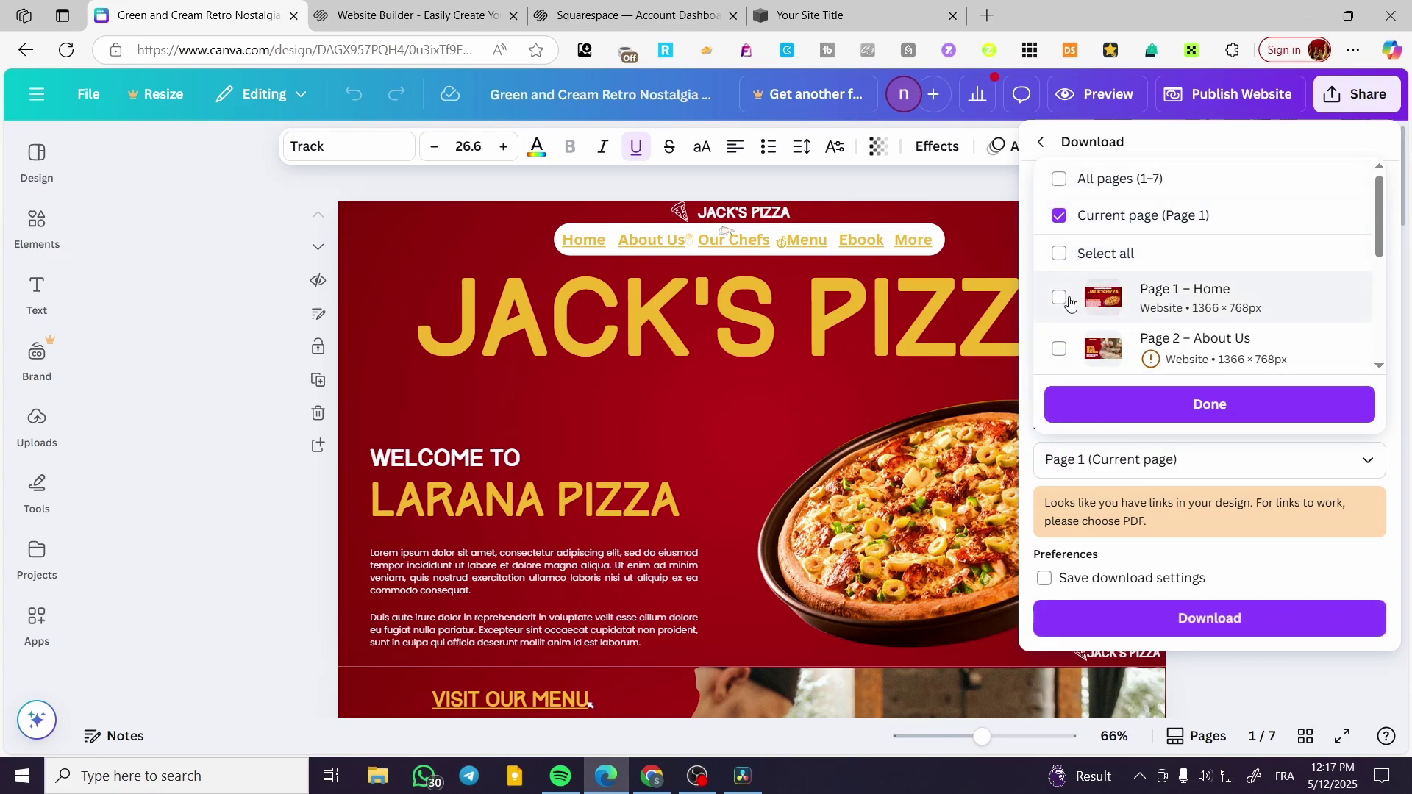
left_click(1062, 297)
left_click(1063, 297)
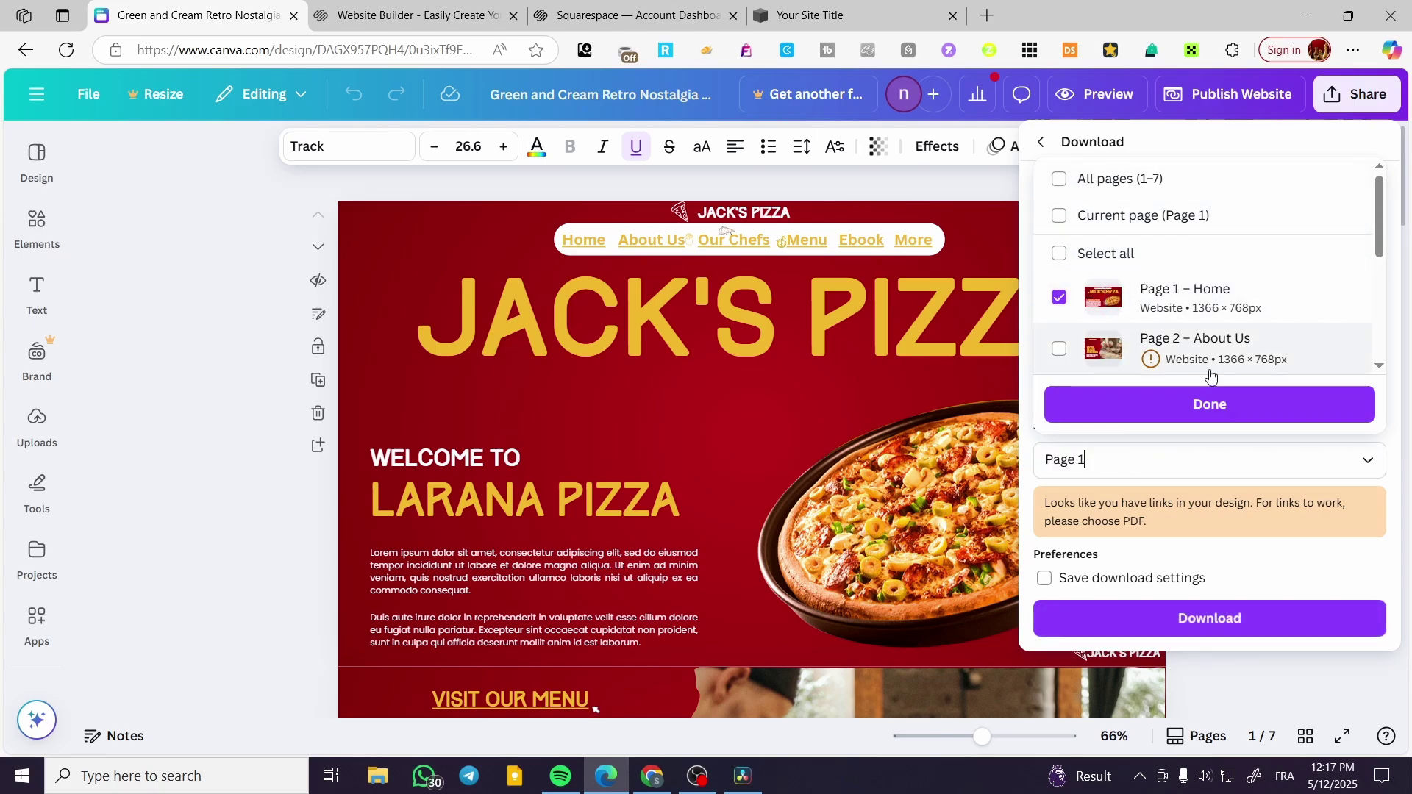
left_click(1245, 410)
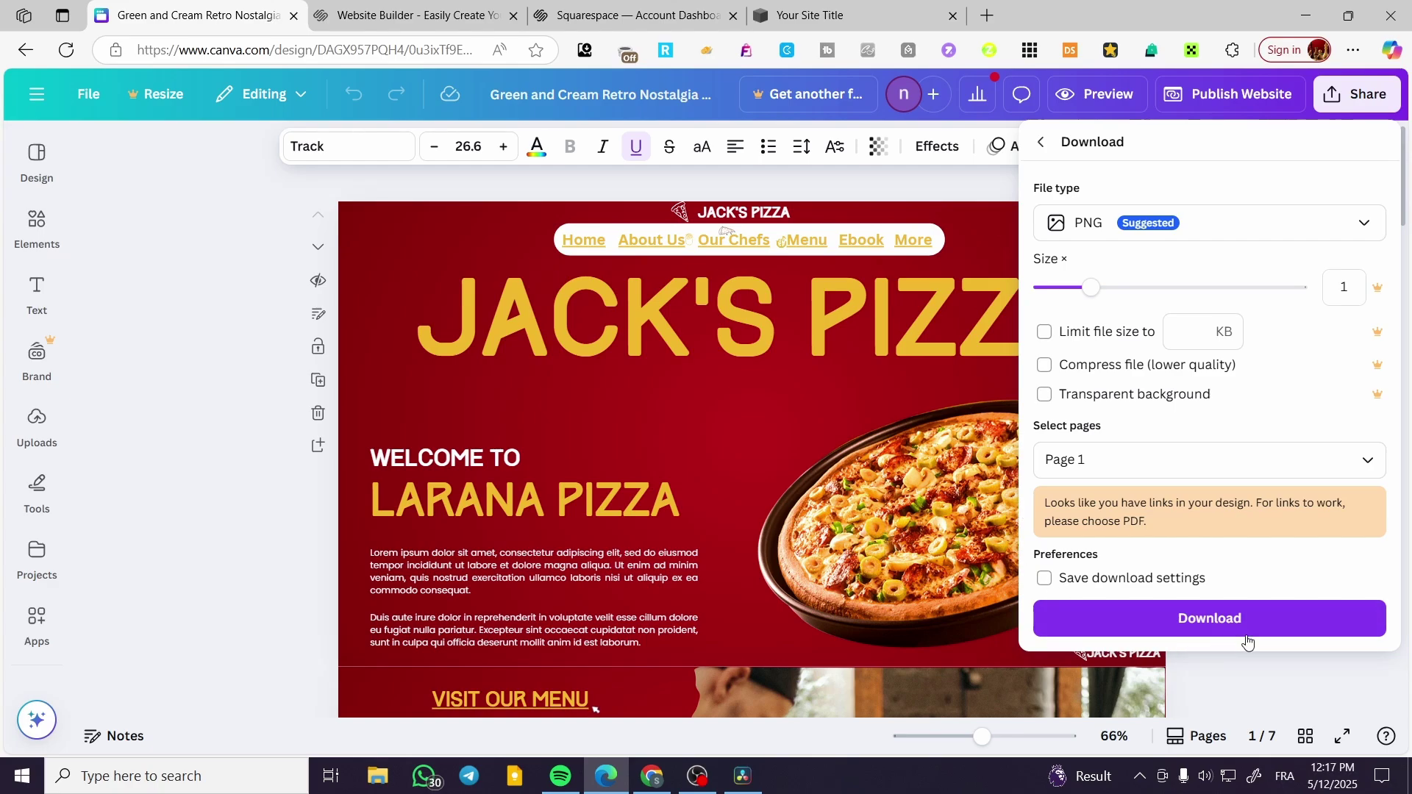
left_click(1223, 622)
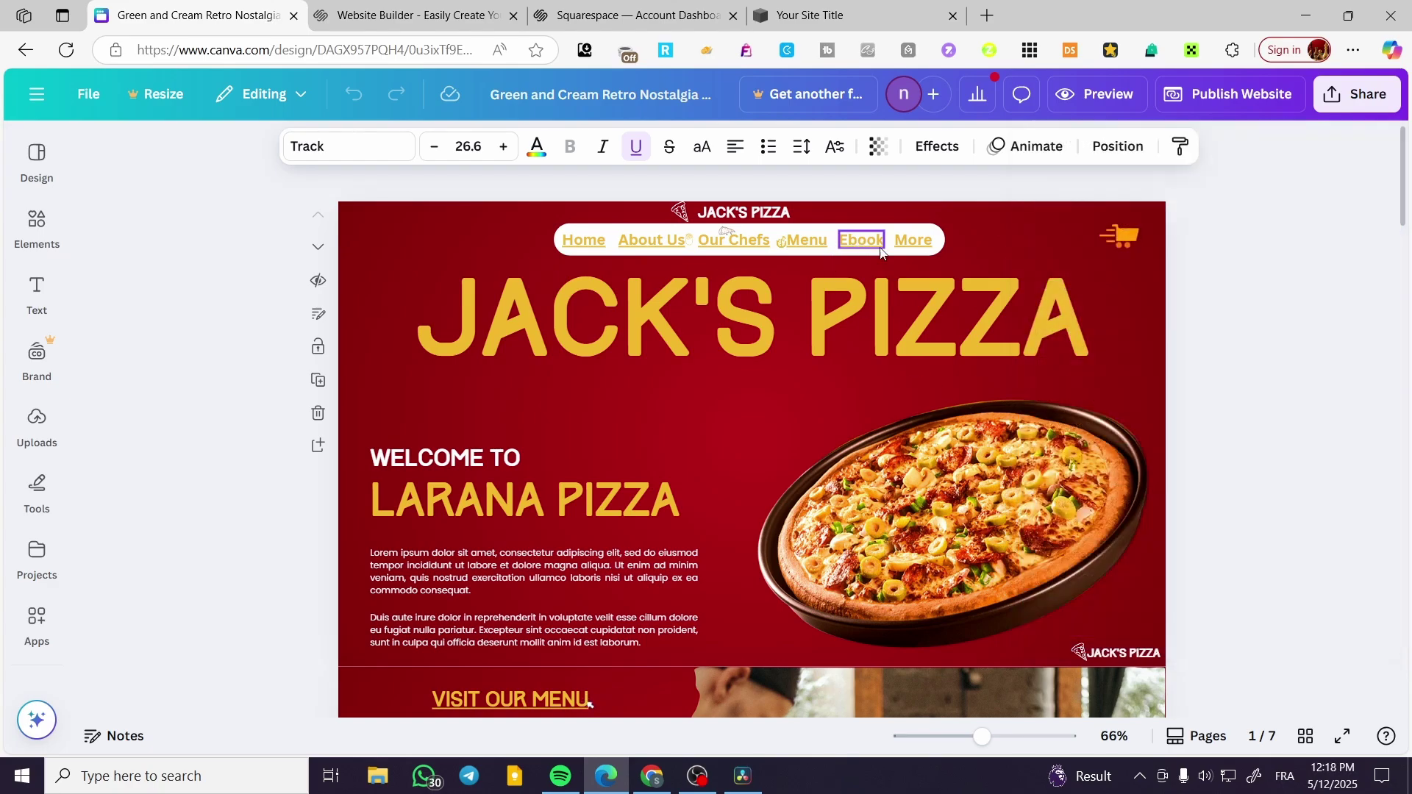
Delete the Home, About Us and Our Chefs links together with the white navigation bar from the home page design
left_click(986, 251)
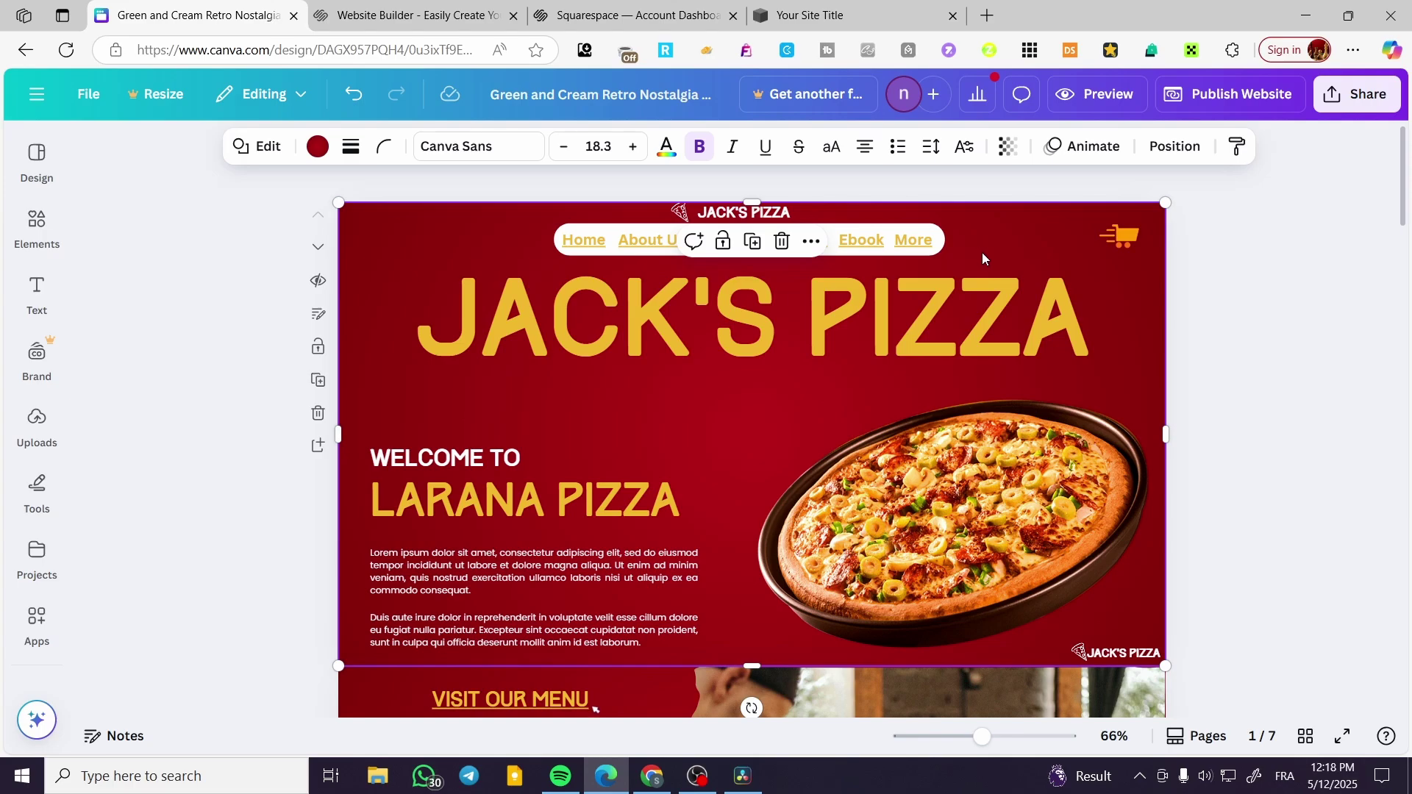
left_click(925, 244)
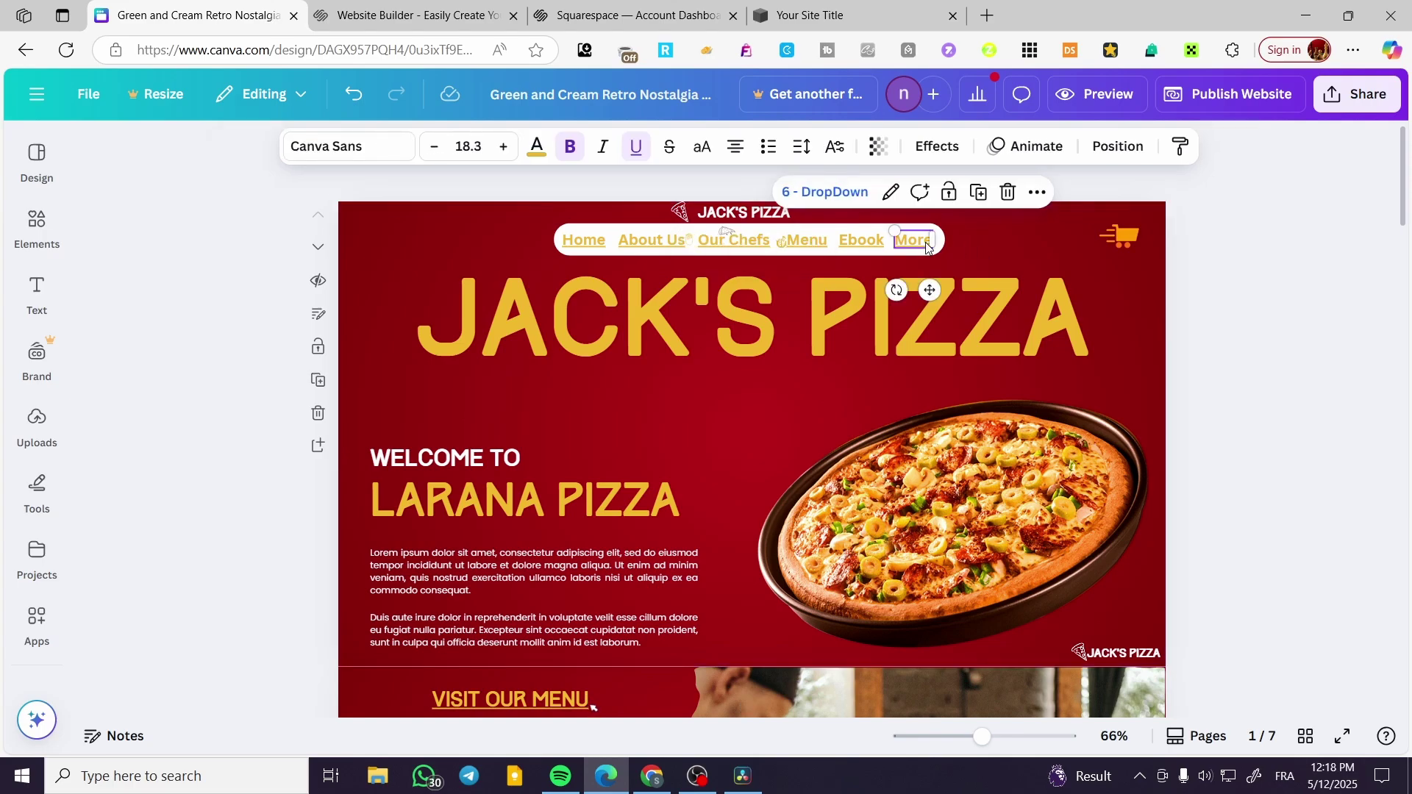
left_click(577, 238)
left_click(633, 236, "shift")
left_click(698, 240, "shift")
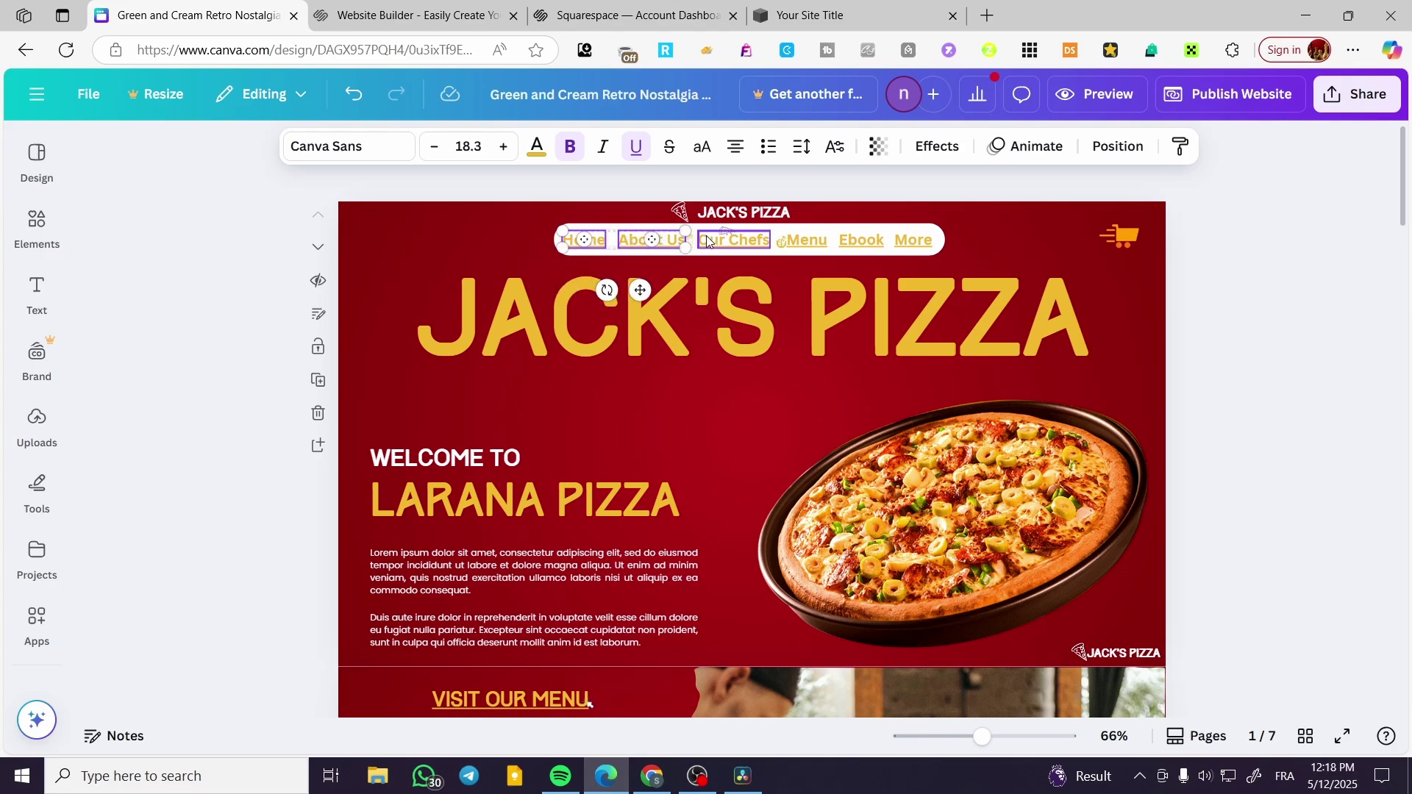
left_click(823, 242, "shift")
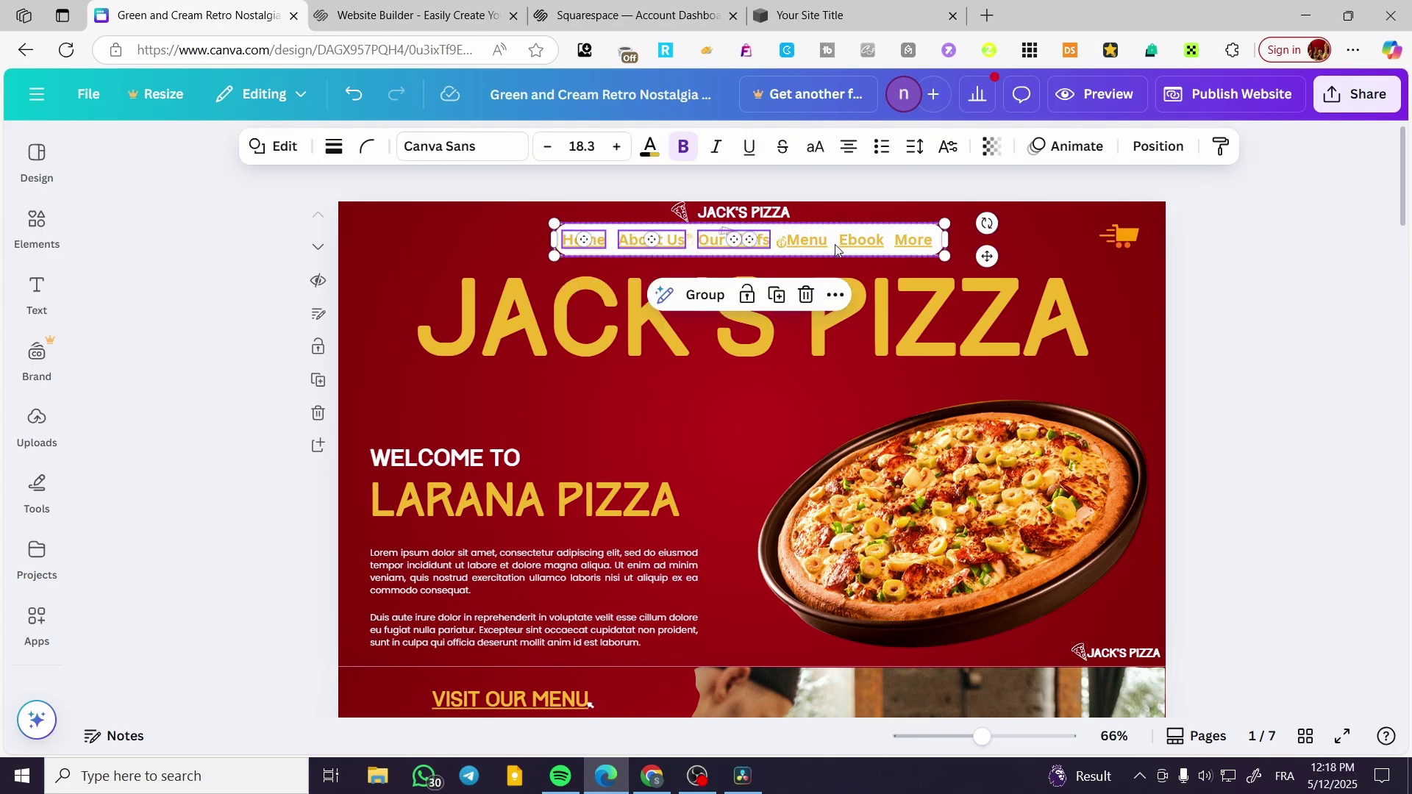
key("Delete")
Delete the remaining Ebook, More and Menu links and the small leftover icon beneath the Jack's Pizza logo
left_click(883, 240)
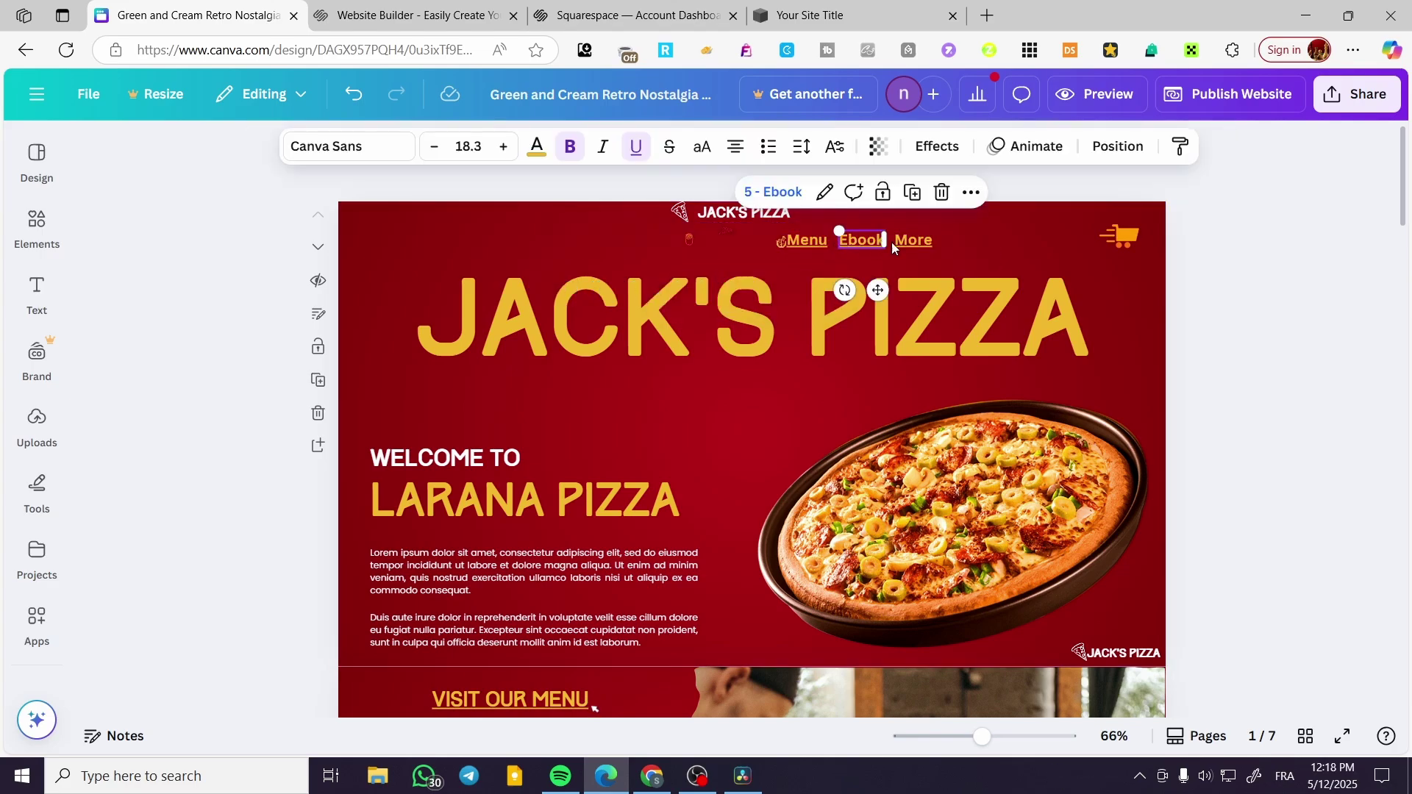
key("Delete")
left_click(948, 248)
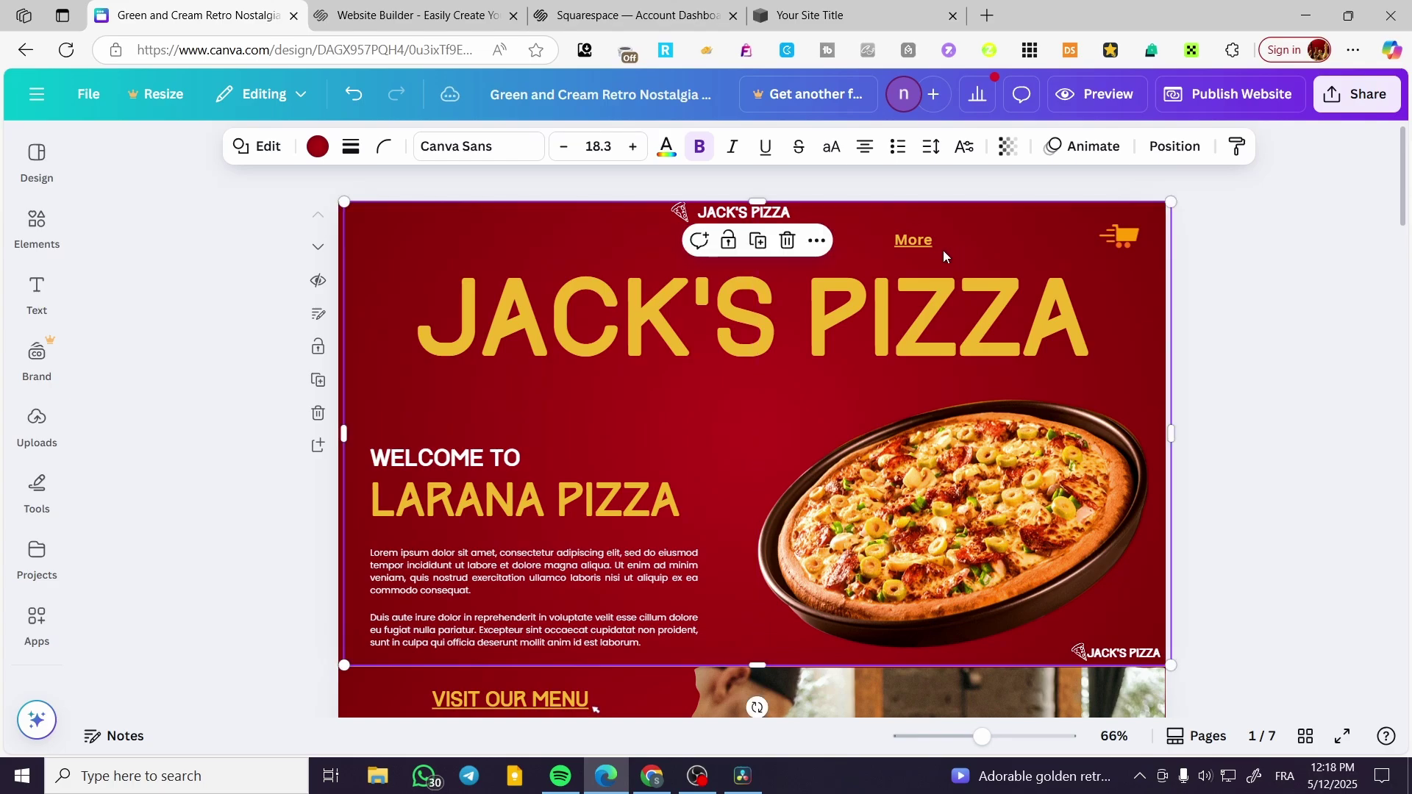
left_click(925, 242)
key("Delete")
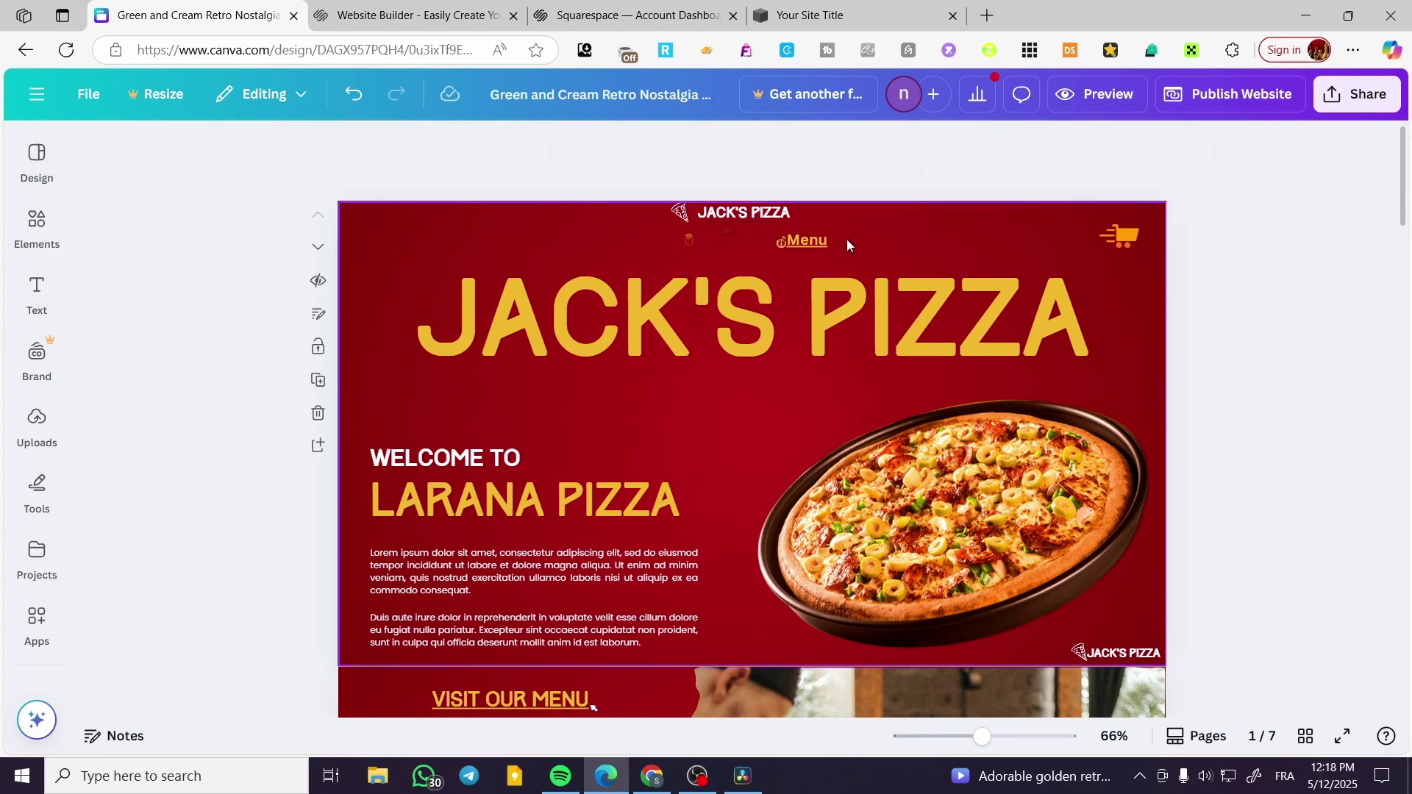
left_click(786, 241)
key("Delete")
left_click(689, 239)
key("Delete")
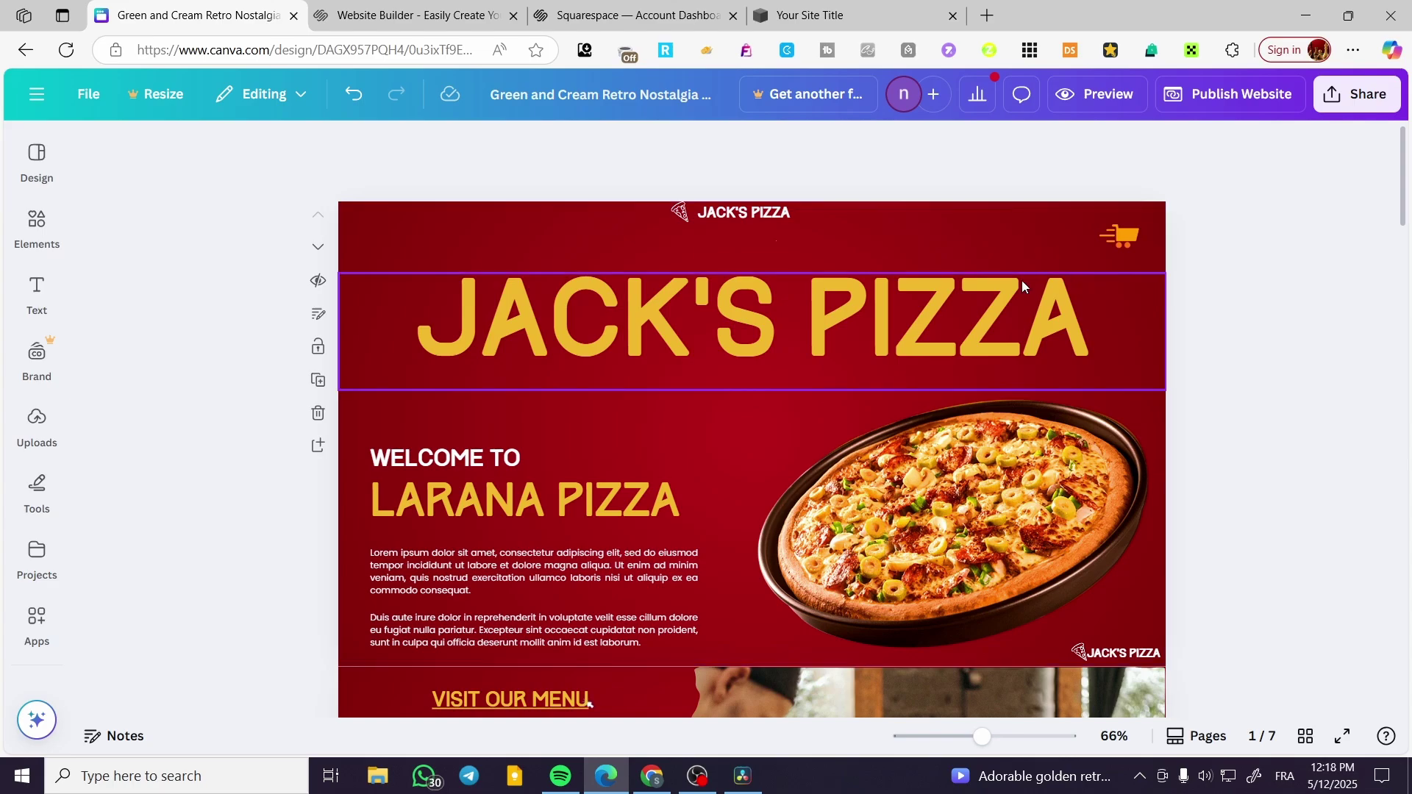
left_click(775, 237)
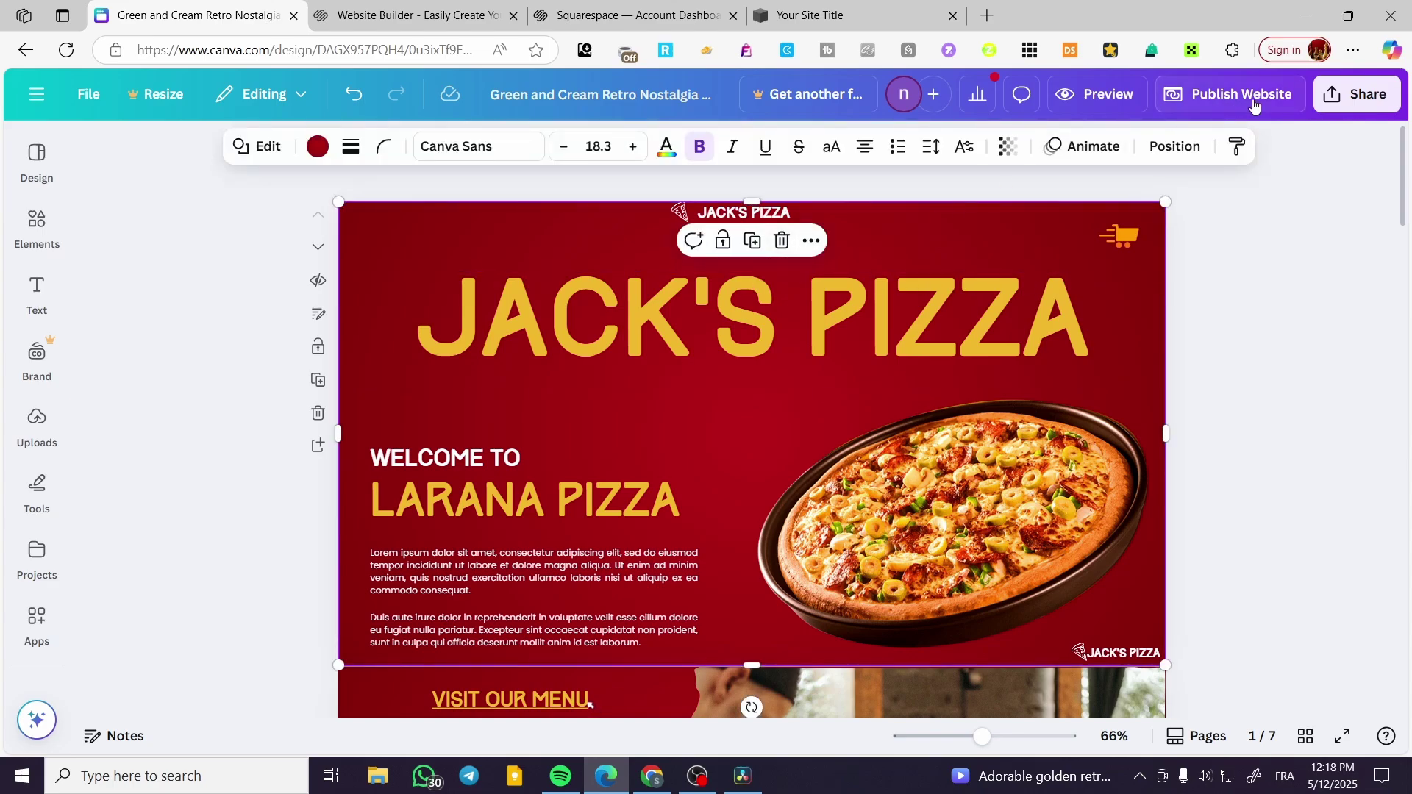
Download pages 1–7 of the edited design as PNG and dismiss the download notice
left_click(1360, 102)
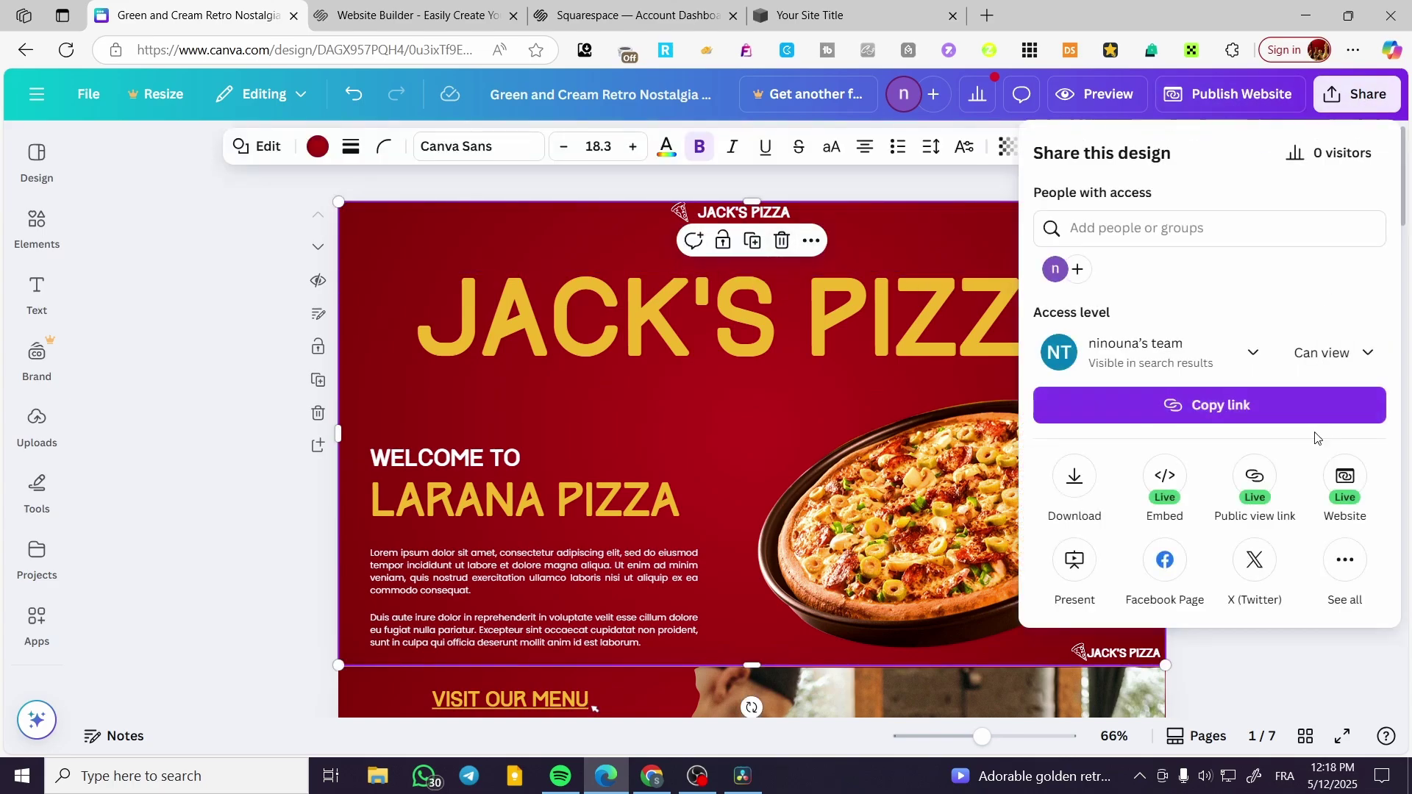
left_click(1075, 478)
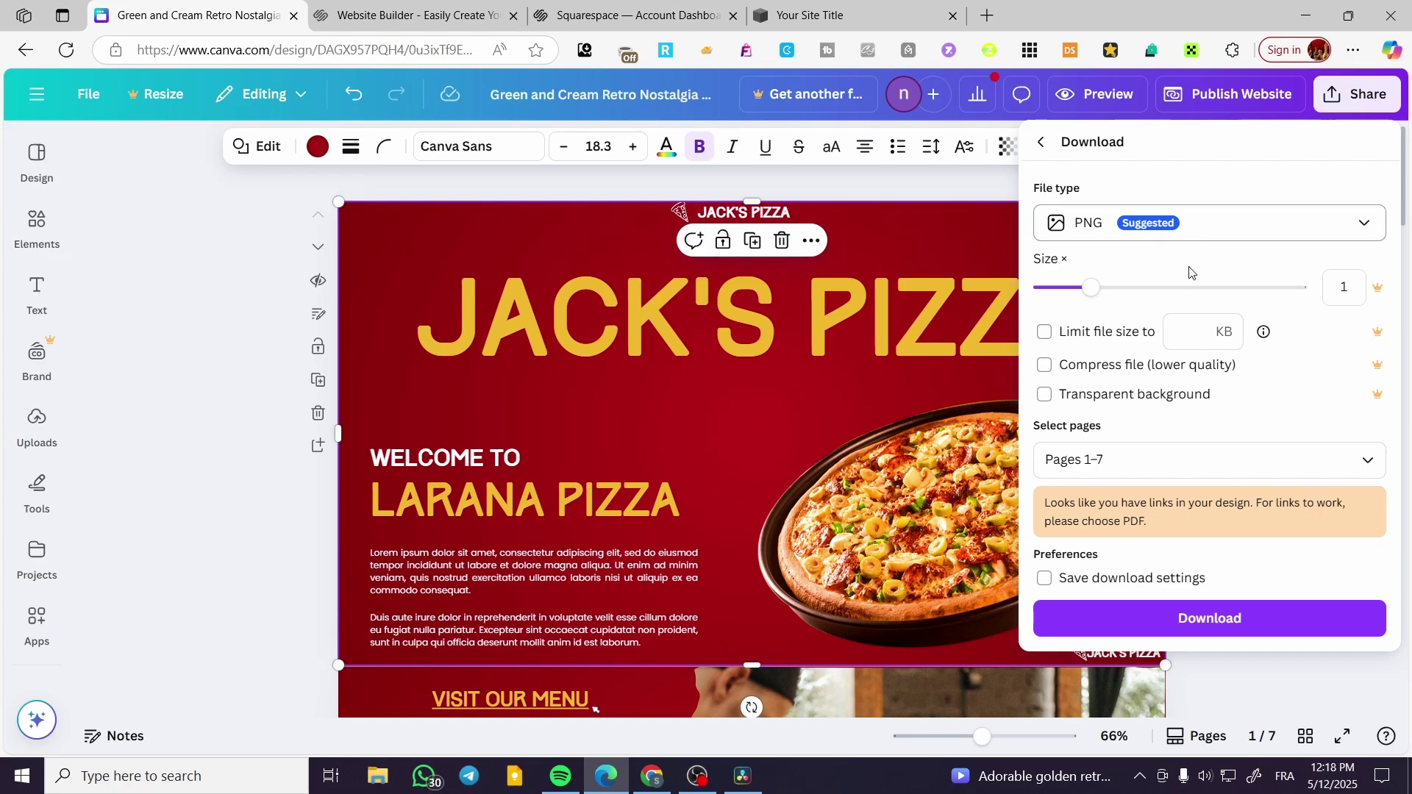
left_click(1212, 616)
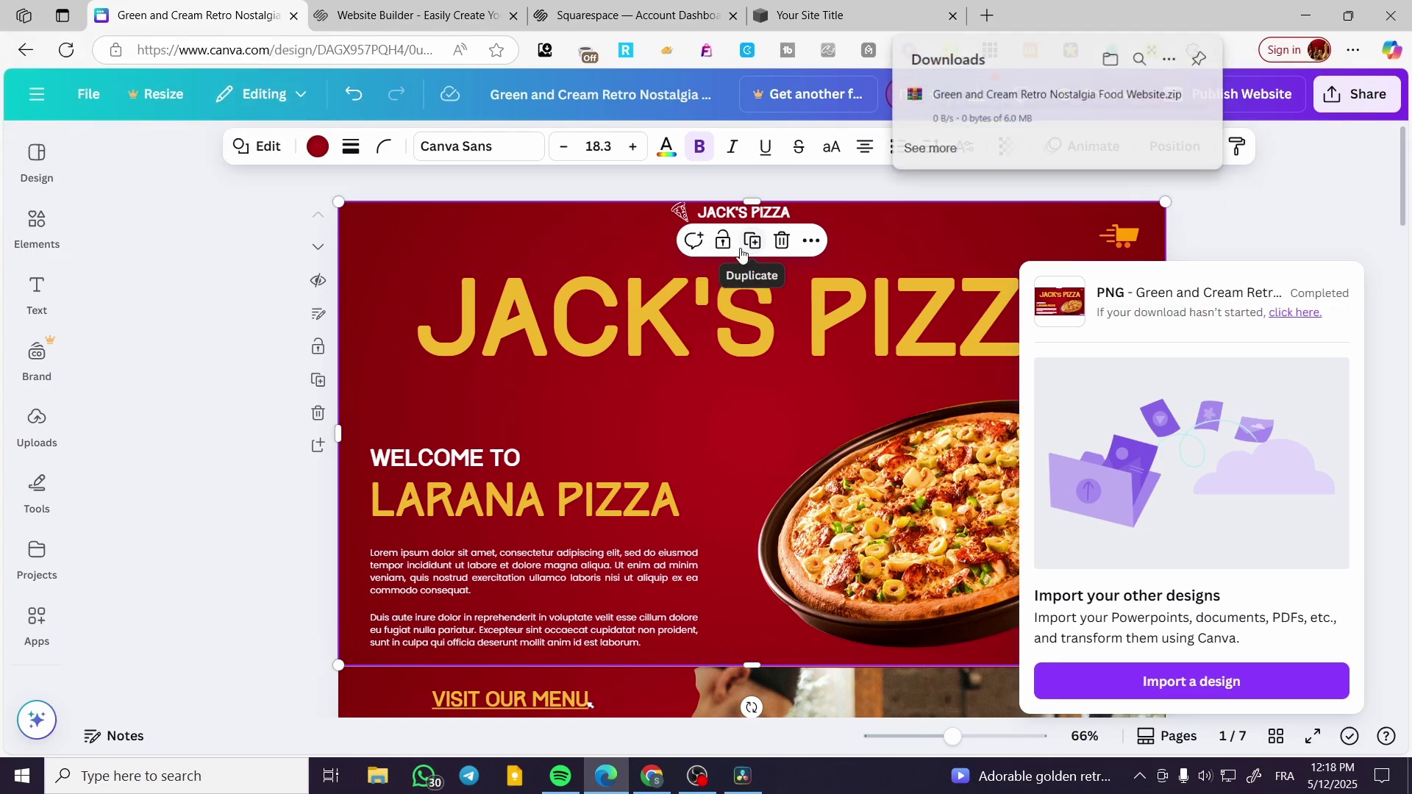
left_click(1316, 222)
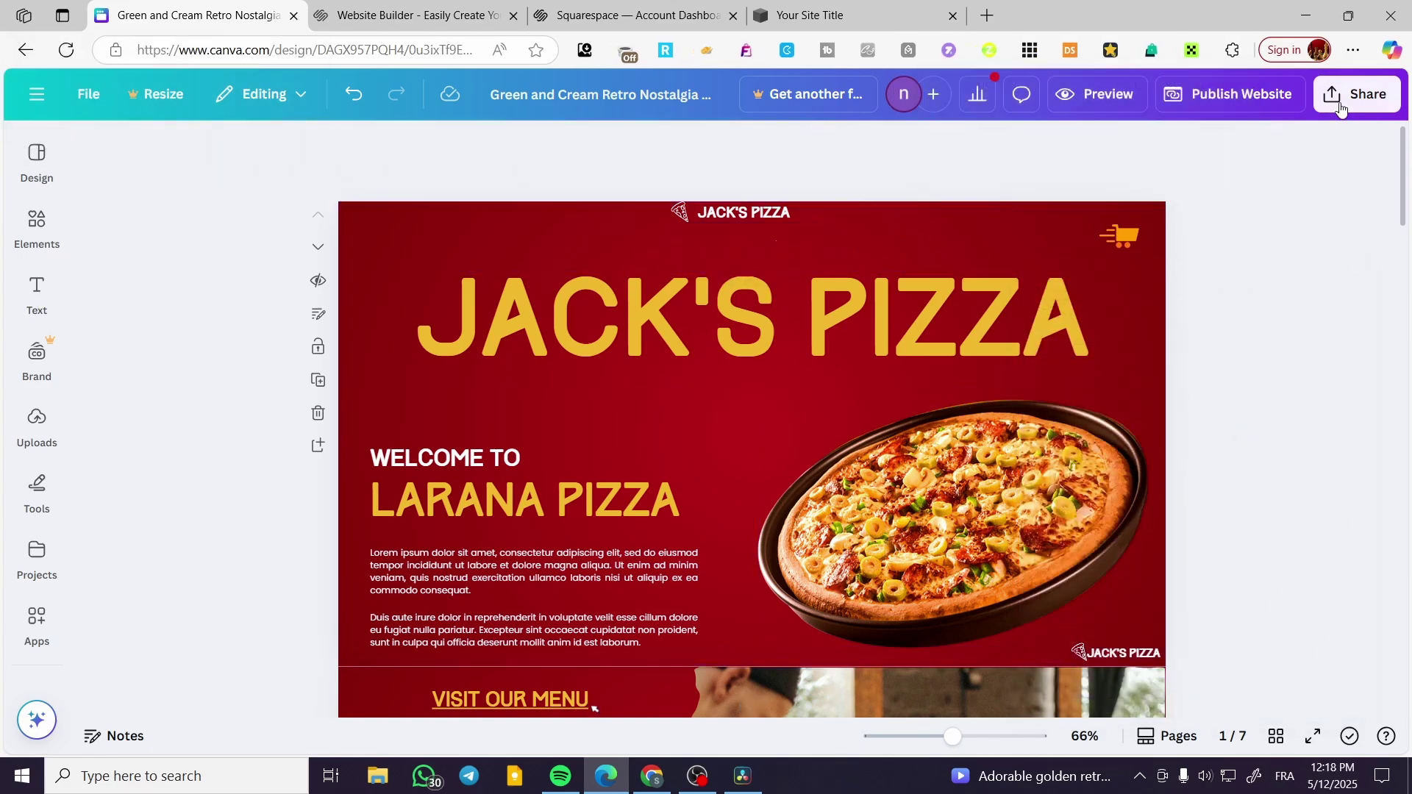
Download the edited design again as PNG with only Page 1 – Home selected
left_click(1357, 93)
left_click(1071, 474)
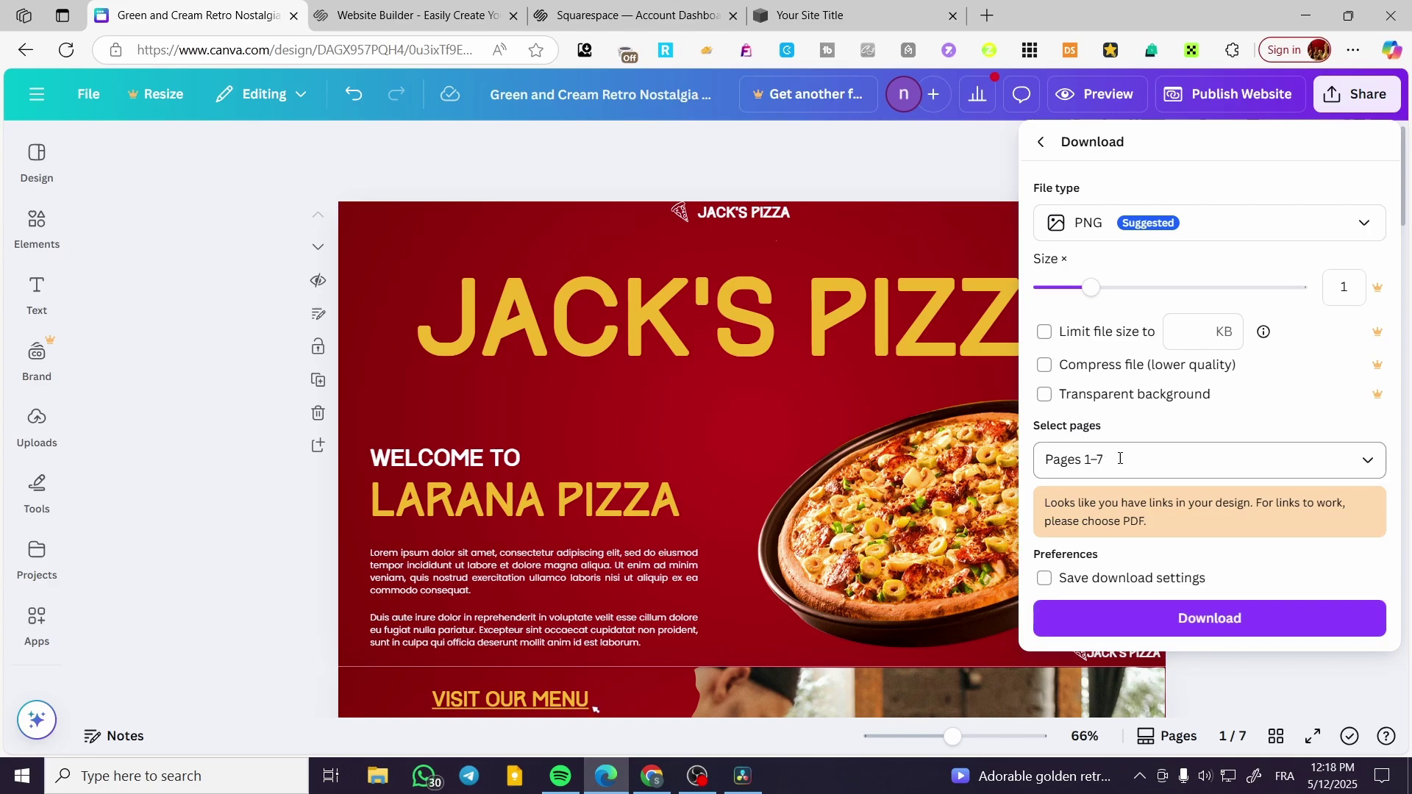
left_click(1071, 471)
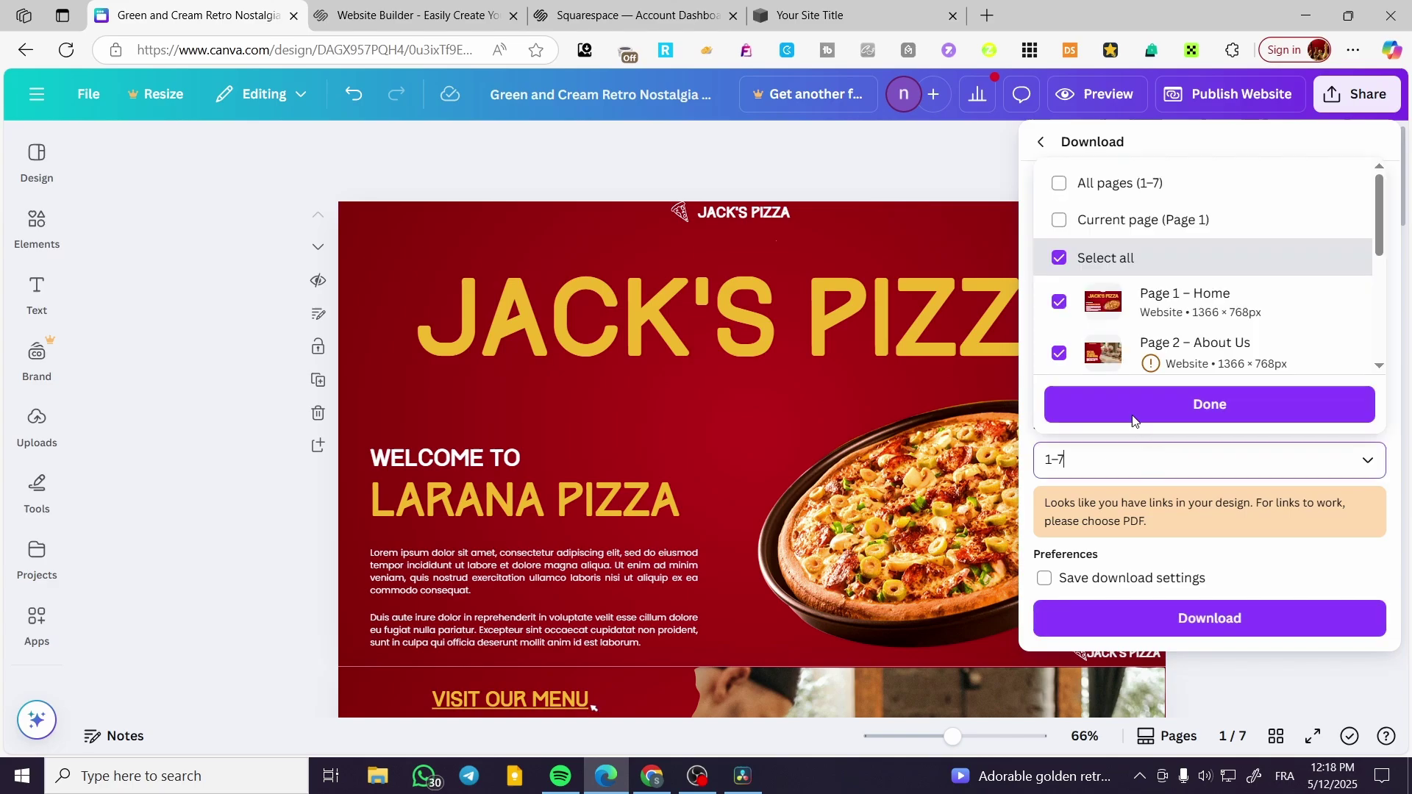
left_click(1059, 253)
left_click(1059, 297)
left_click(1213, 631)
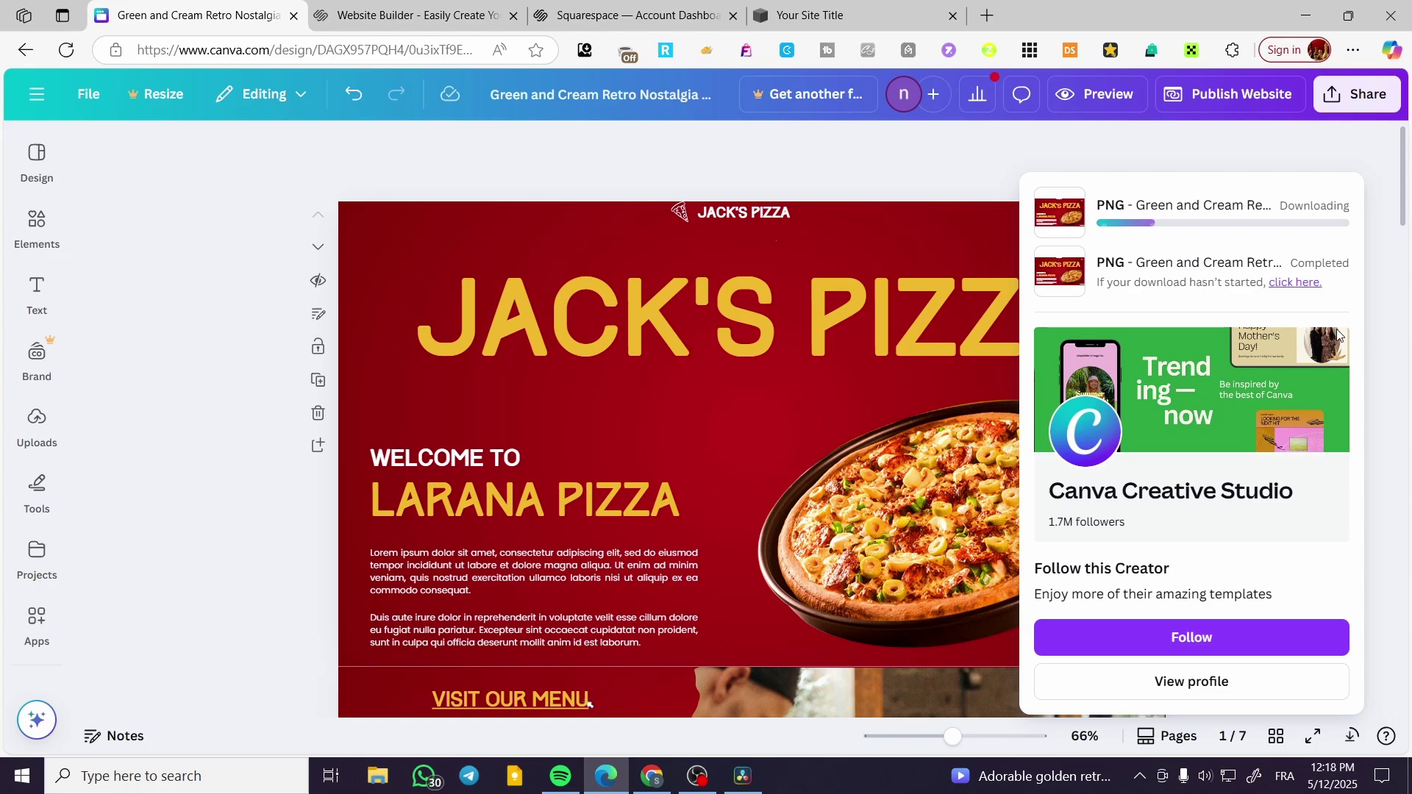
scroll(599, 480, "down", 3)
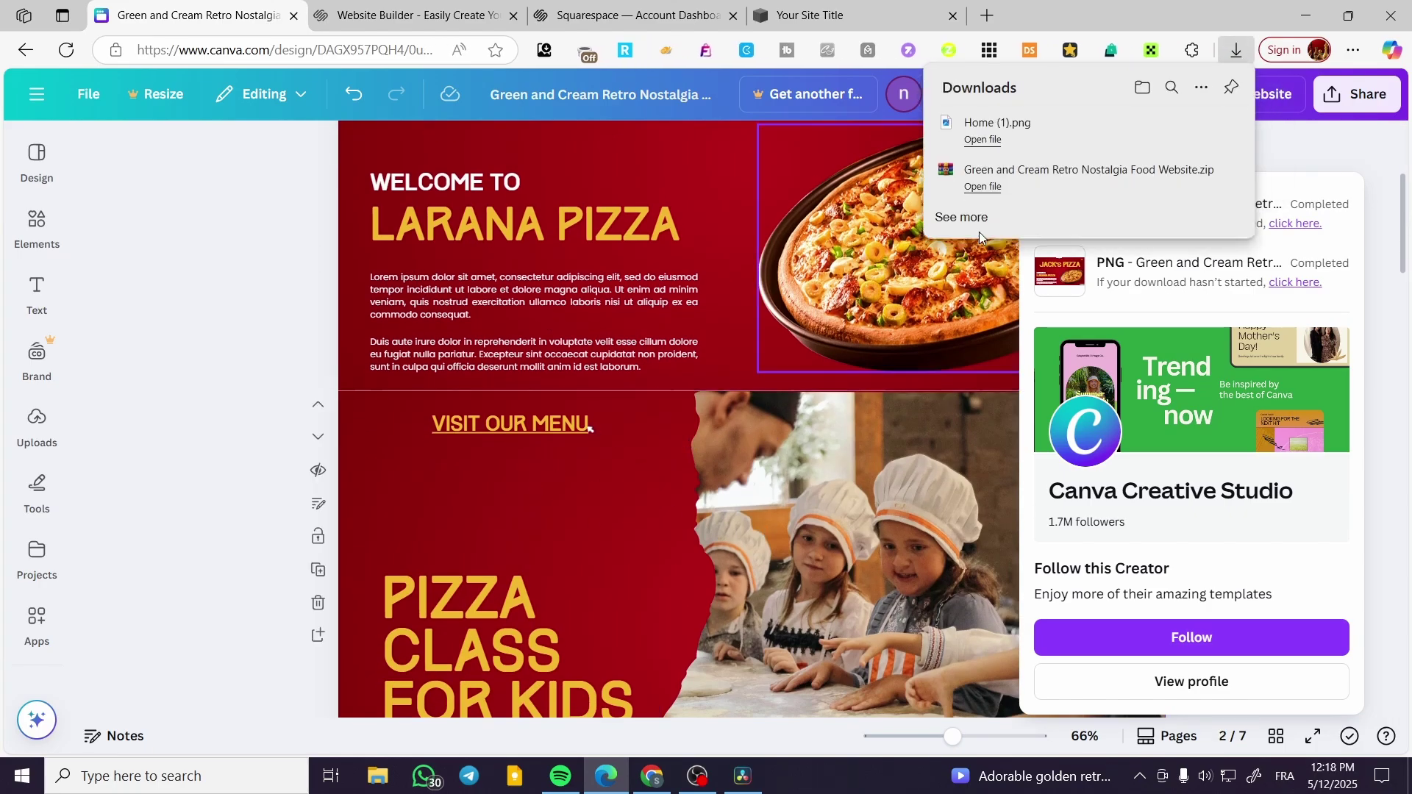
Switch to the Squarespace page, add an Image block to the empty section and enlarge it to full content width and greater height
left_click(809, 15)
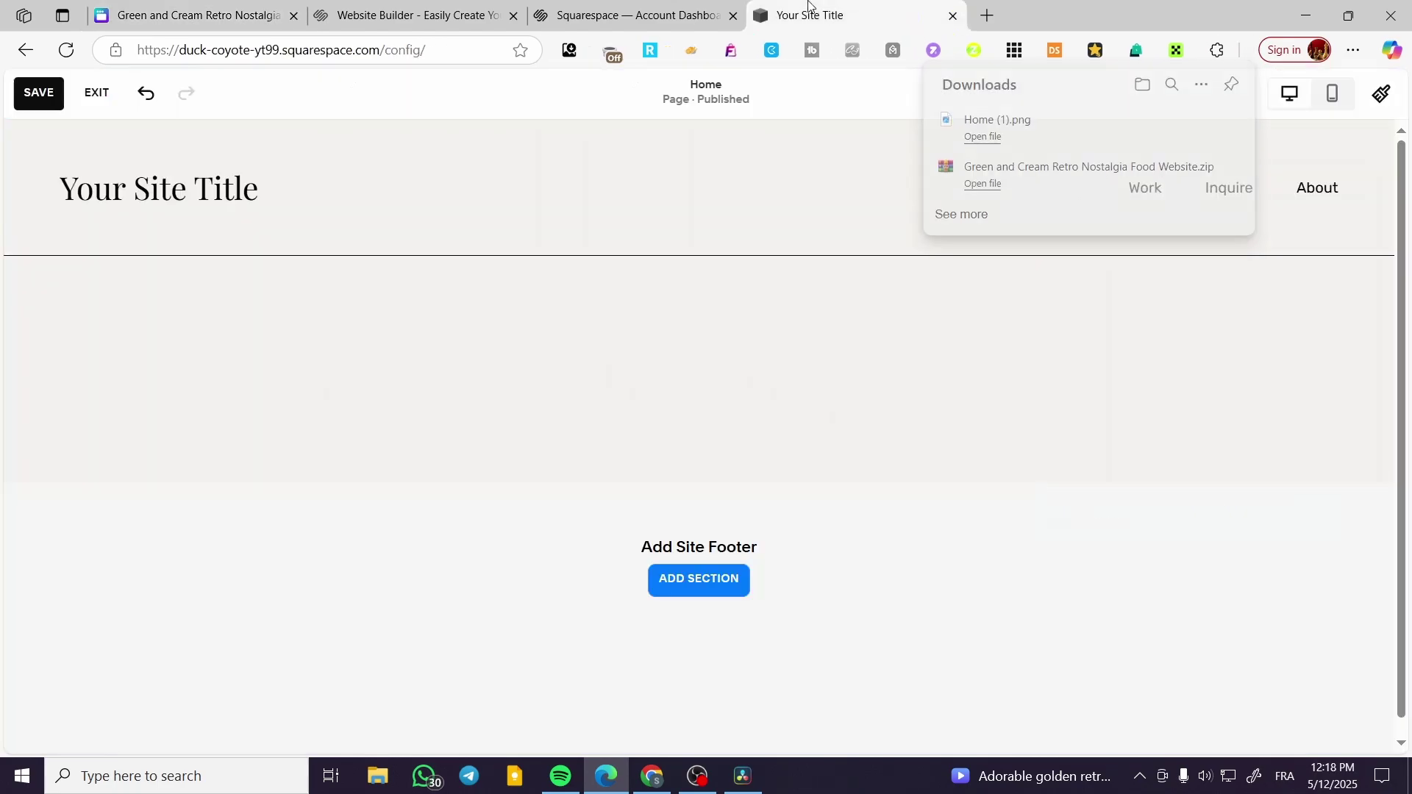
left_click(126, 303)
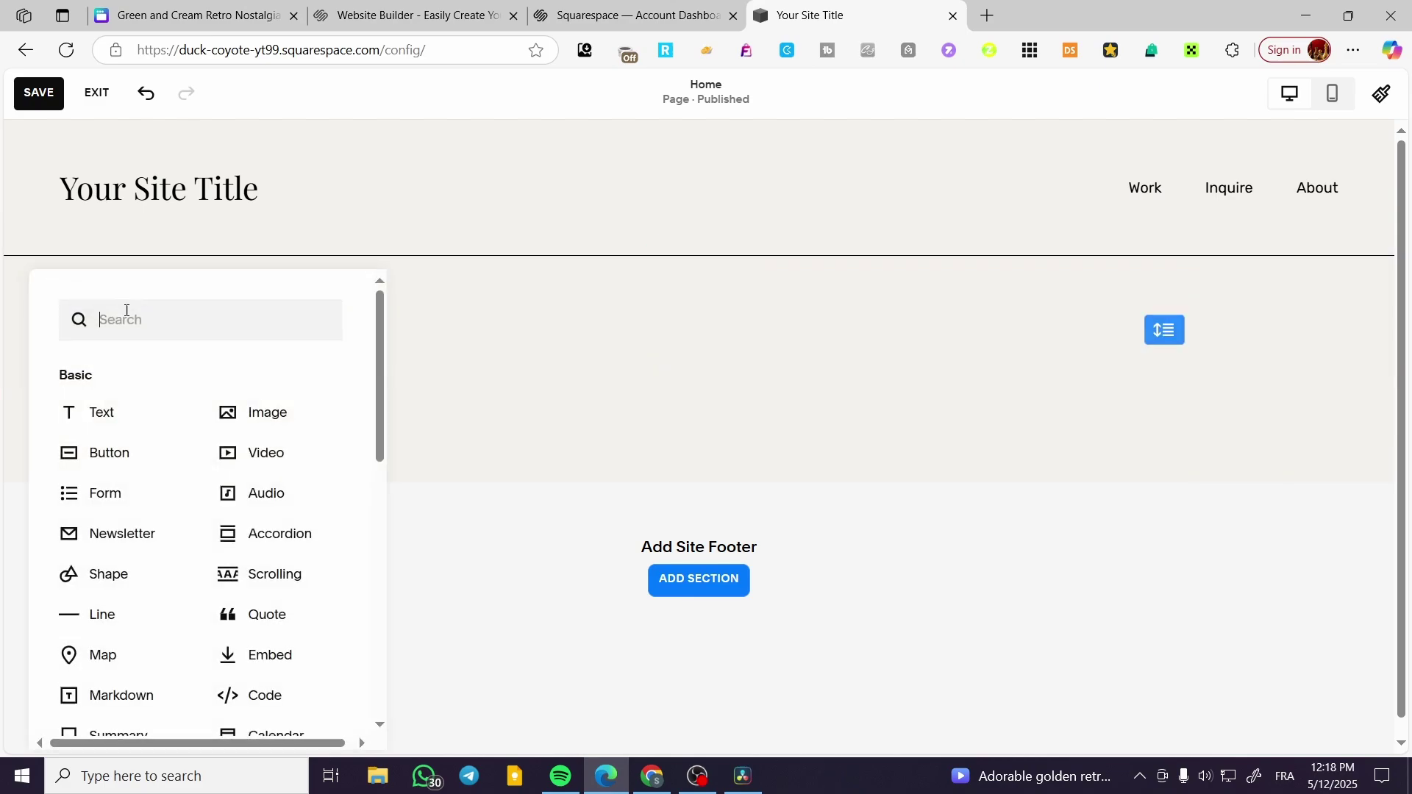
left_click(276, 420)
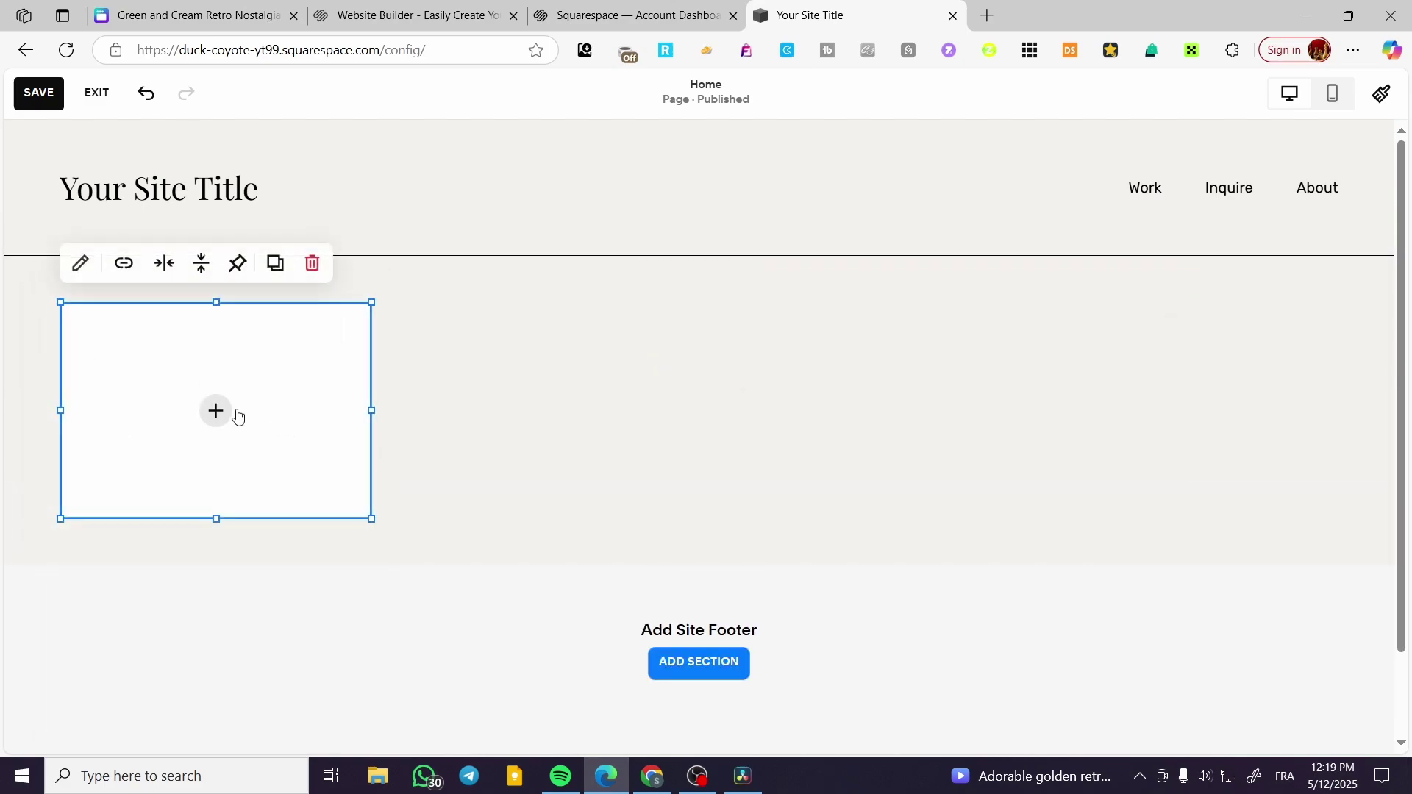
left_click_drag(372, 411, 1334, 431)
left_click_drag(698, 518, 780, 472)
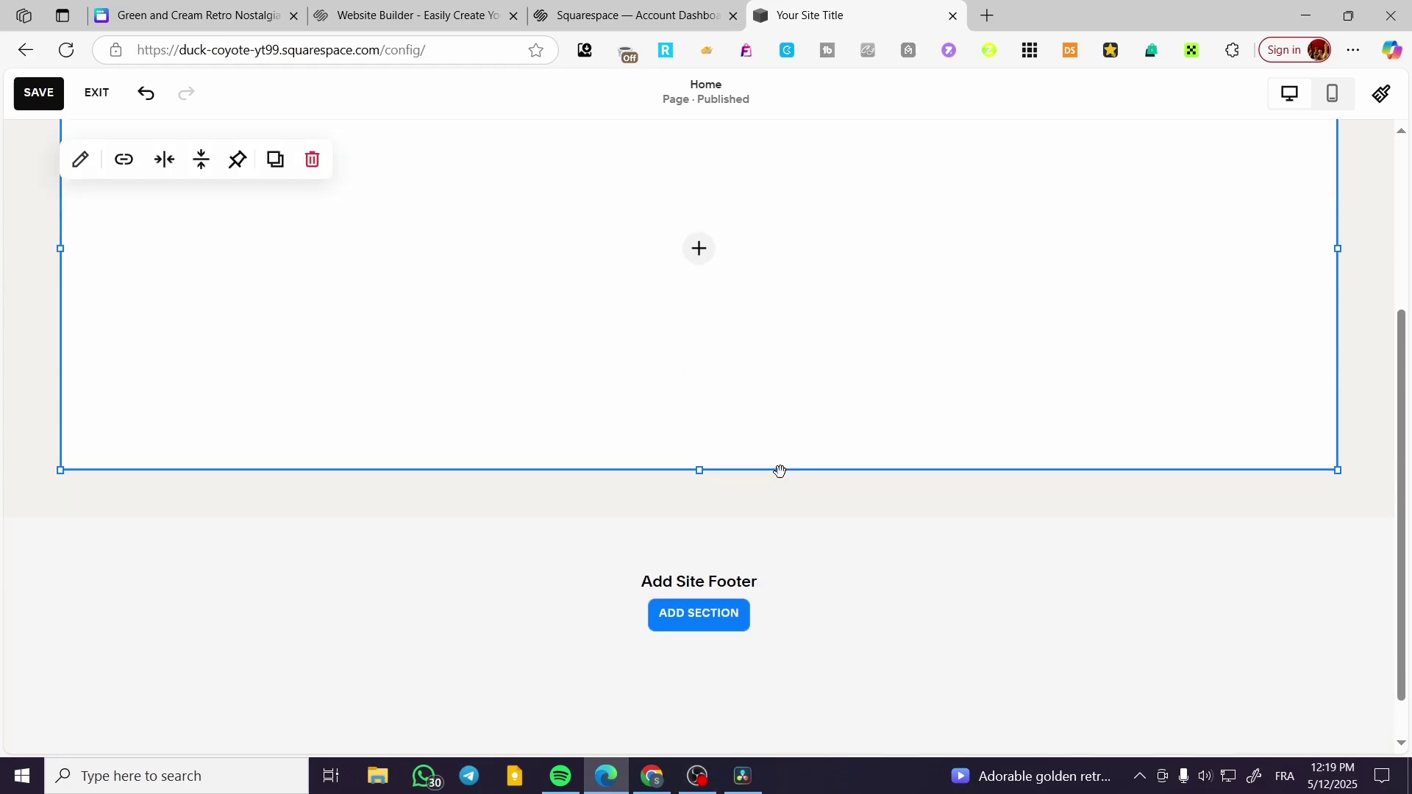
Make the Image block taller and fill it with the downloaded home page PNG
left_click_drag(703, 507, 695, 699)
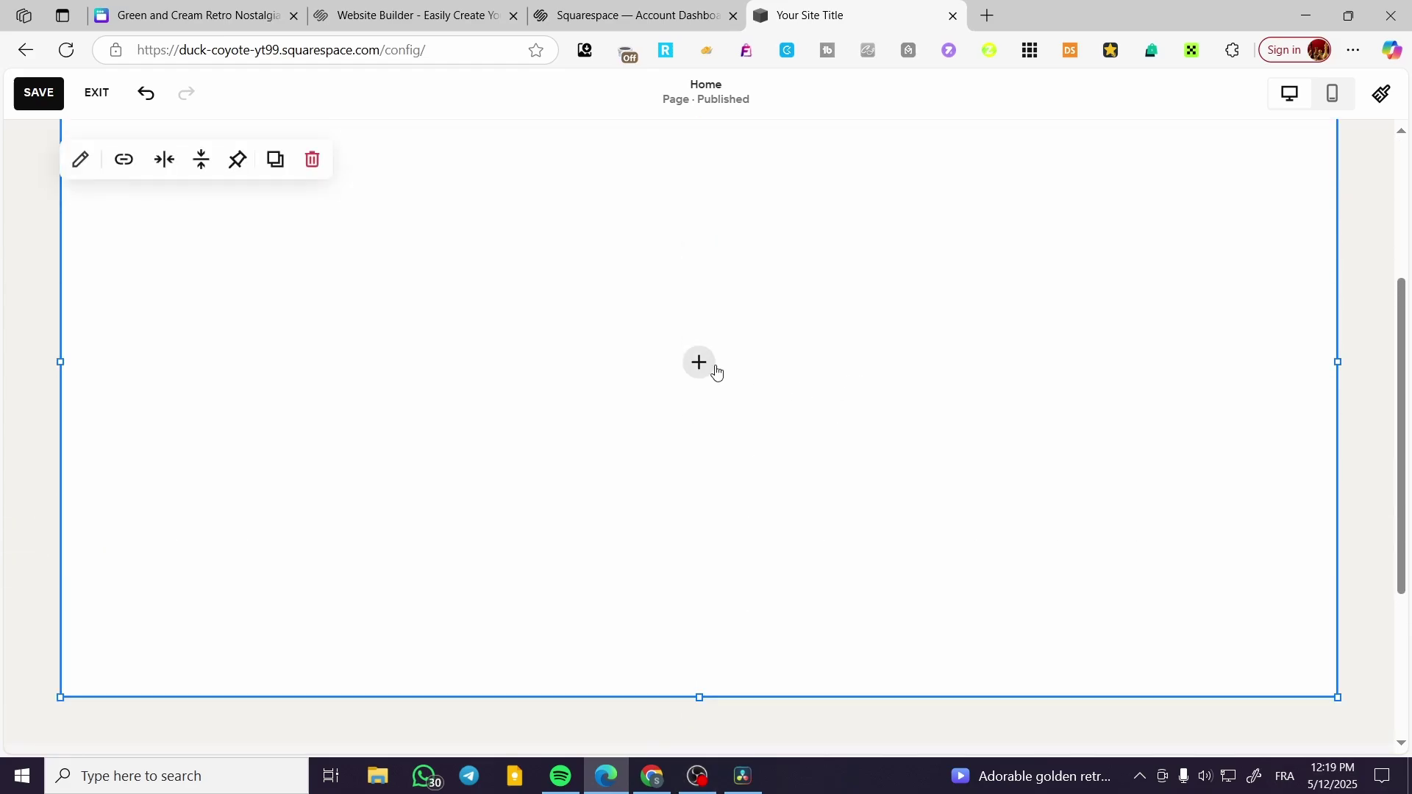
left_click(704, 364)
left_click(722, 363)
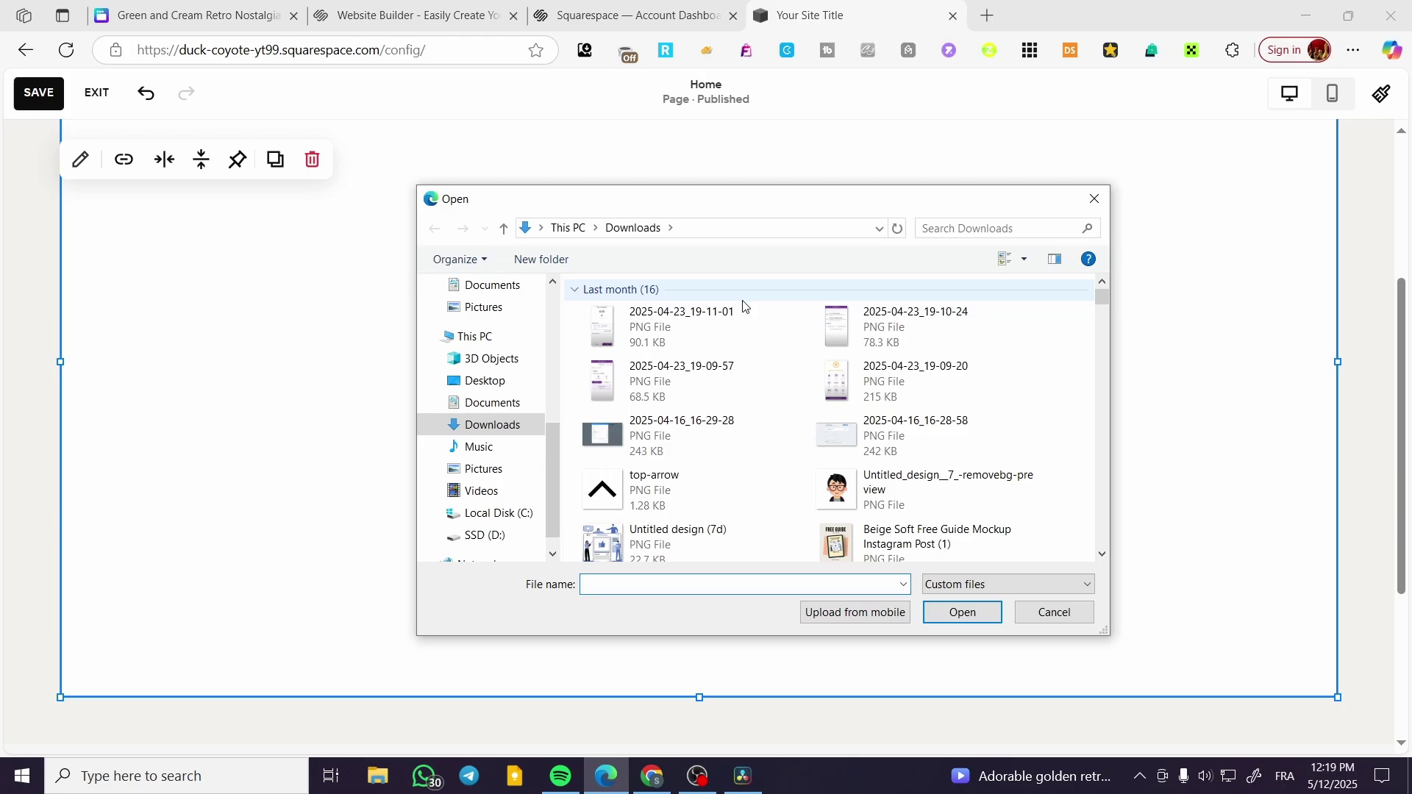
left_click(1094, 200)
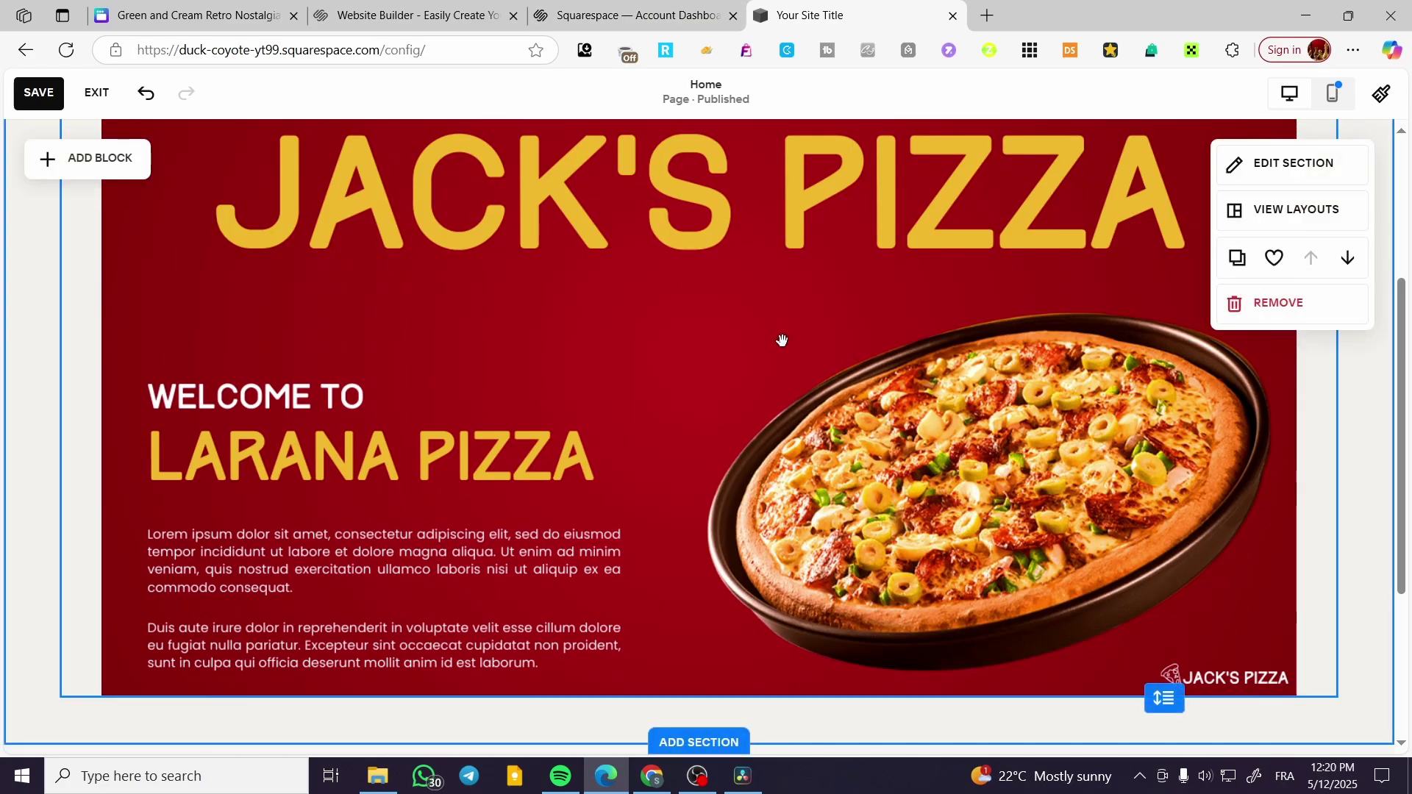
Reposition the pizza image block against the page's left edge and stretch it across the full page width
scroll(631, 384, "up", 3)
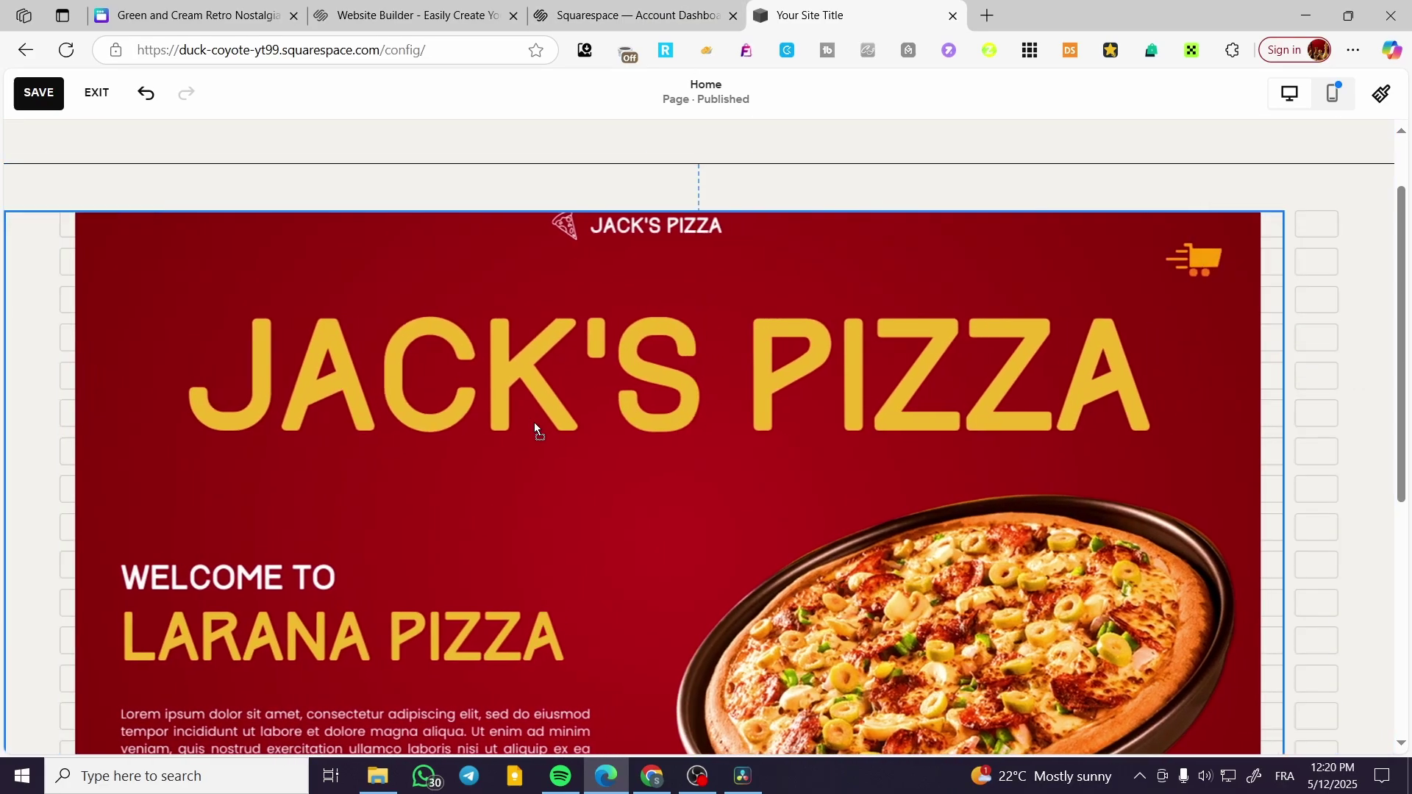
left_click(514, 419)
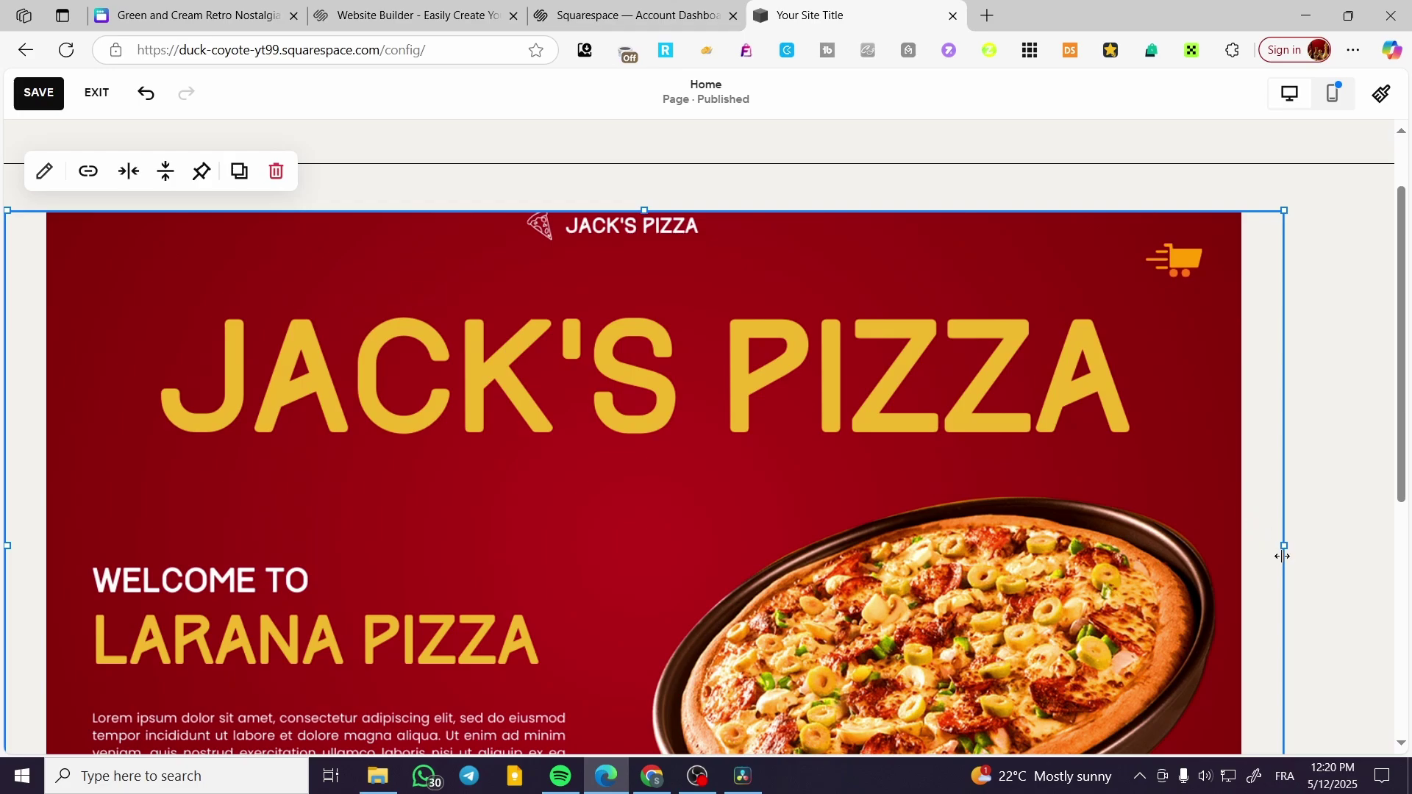
left_click_drag(1286, 545, 1390, 515)
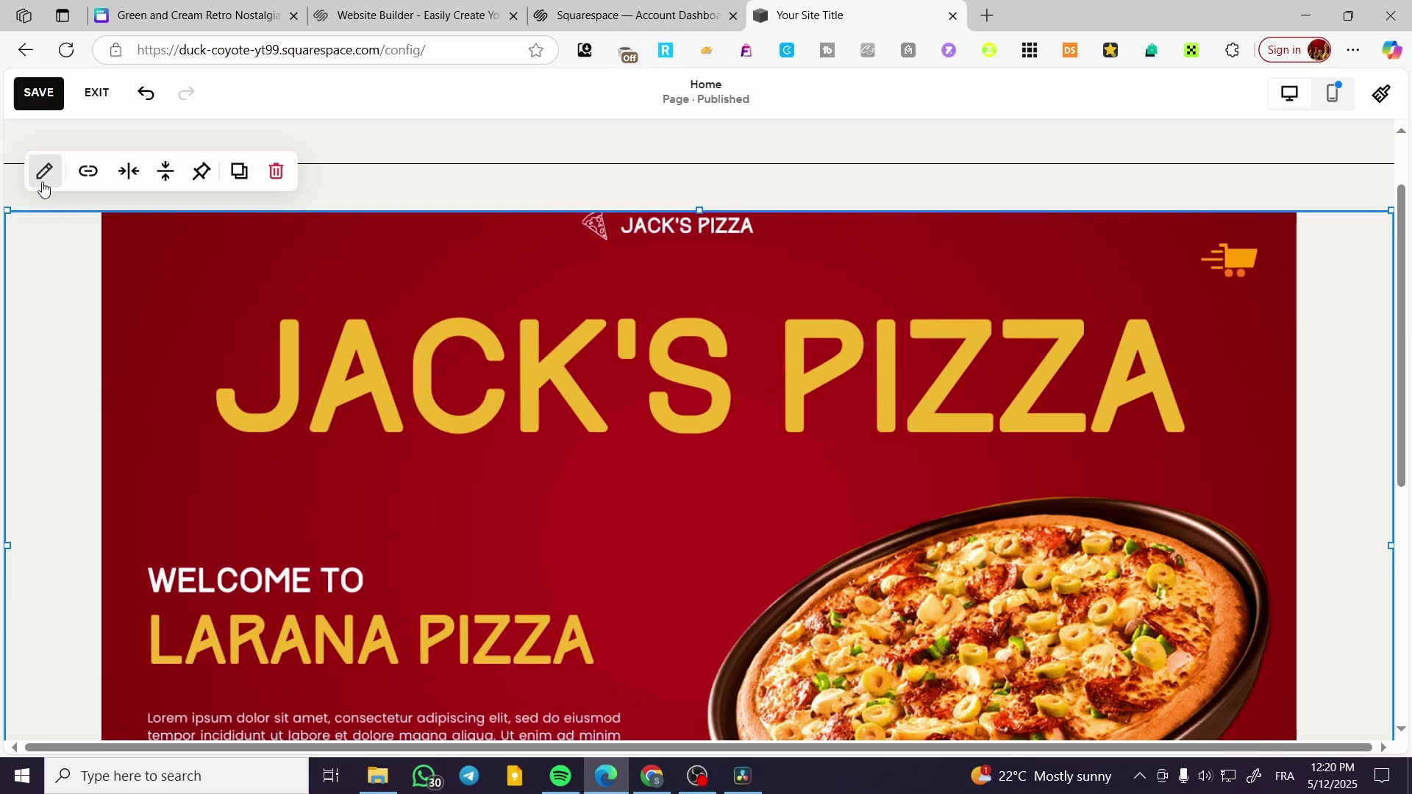
Check the section's design and background options, and delete the pizza image block from the section
left_click(1186, 181)
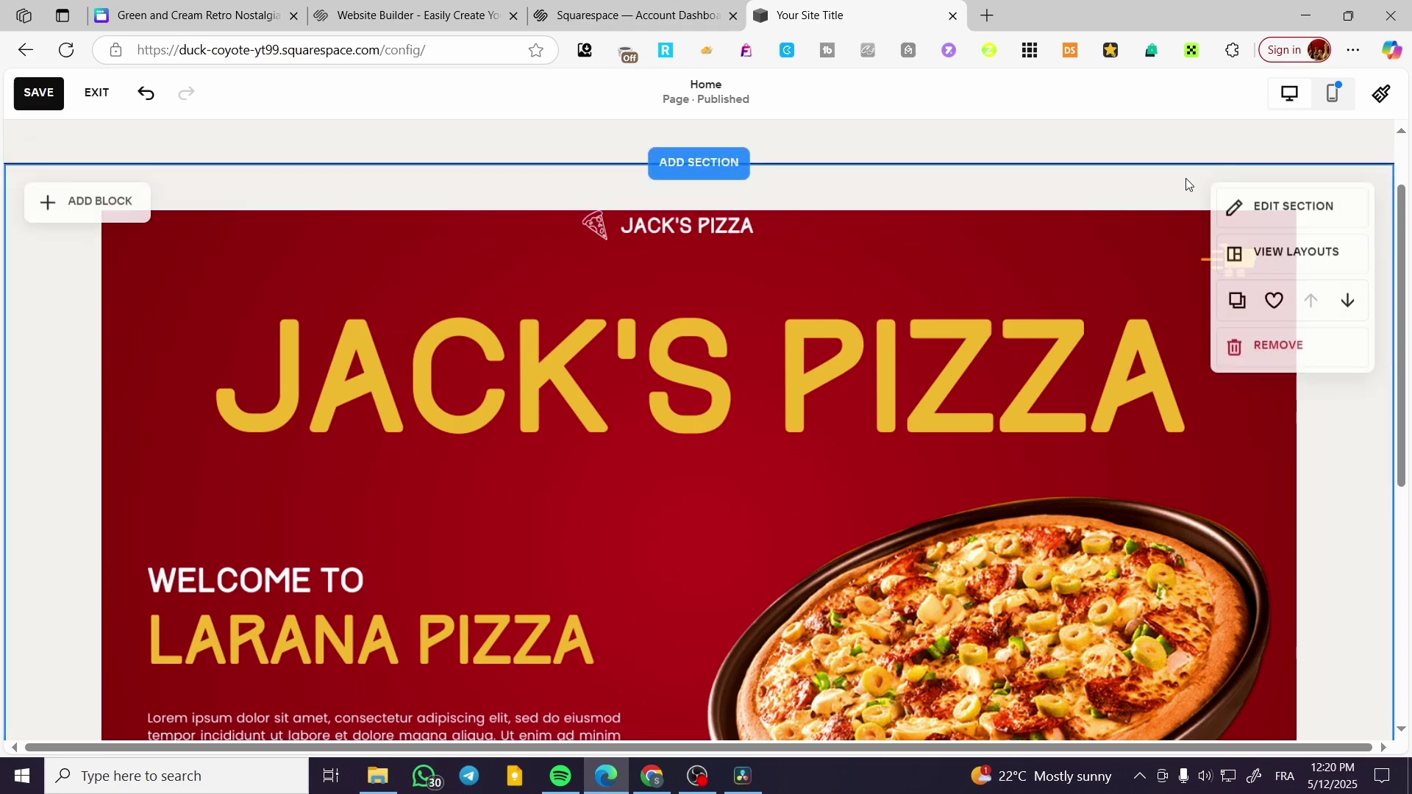
left_click(1300, 207)
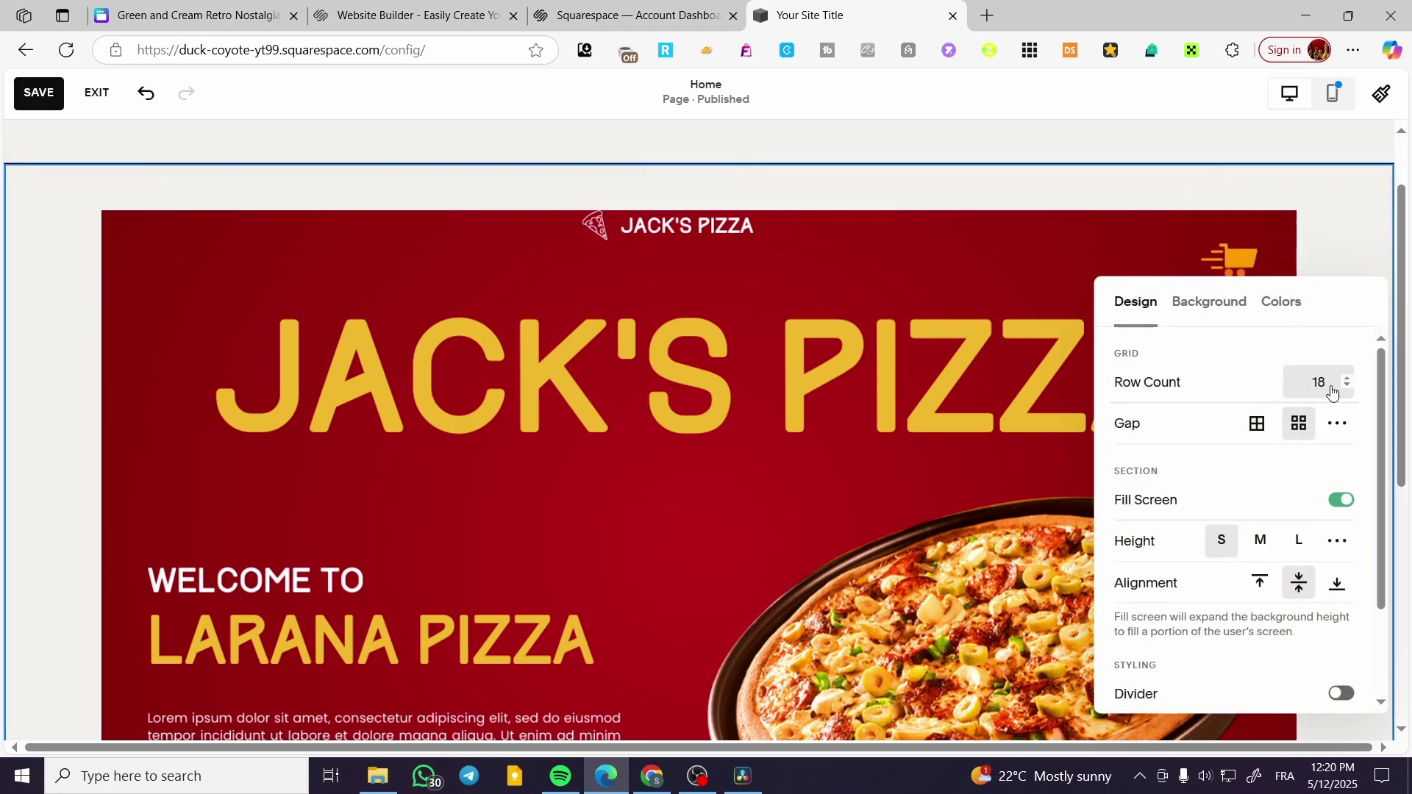
left_click(1286, 313)
left_click(1219, 313)
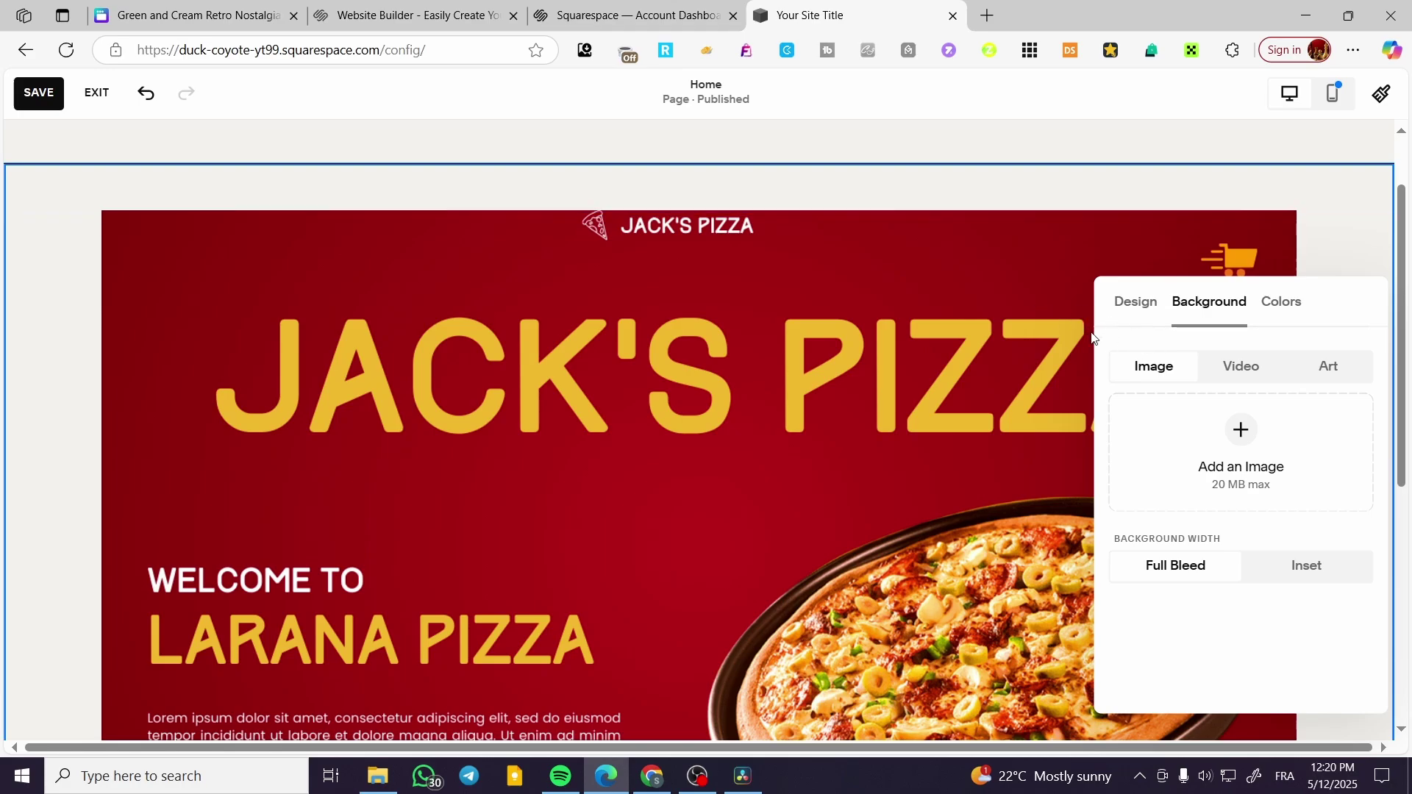
left_click(1001, 298)
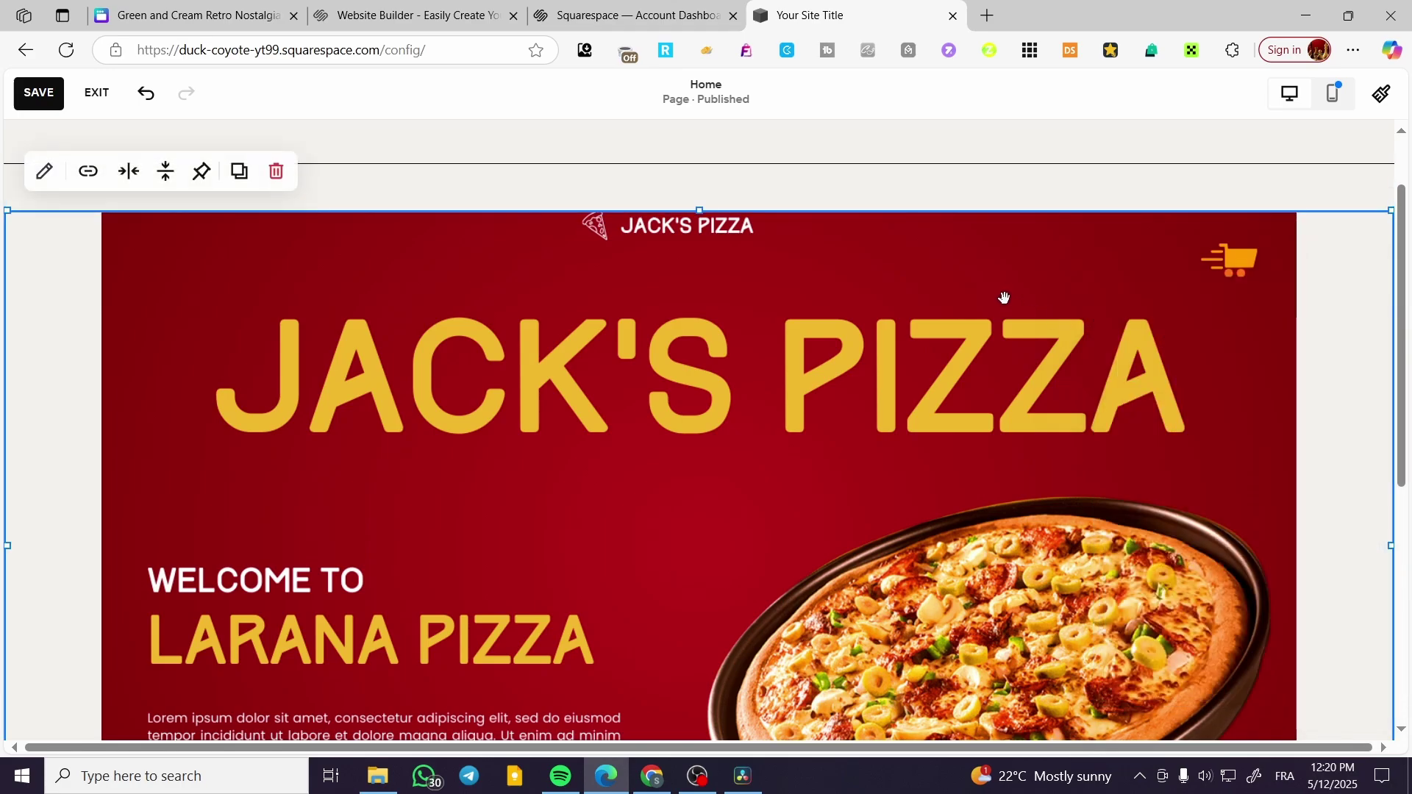
key("Delete")
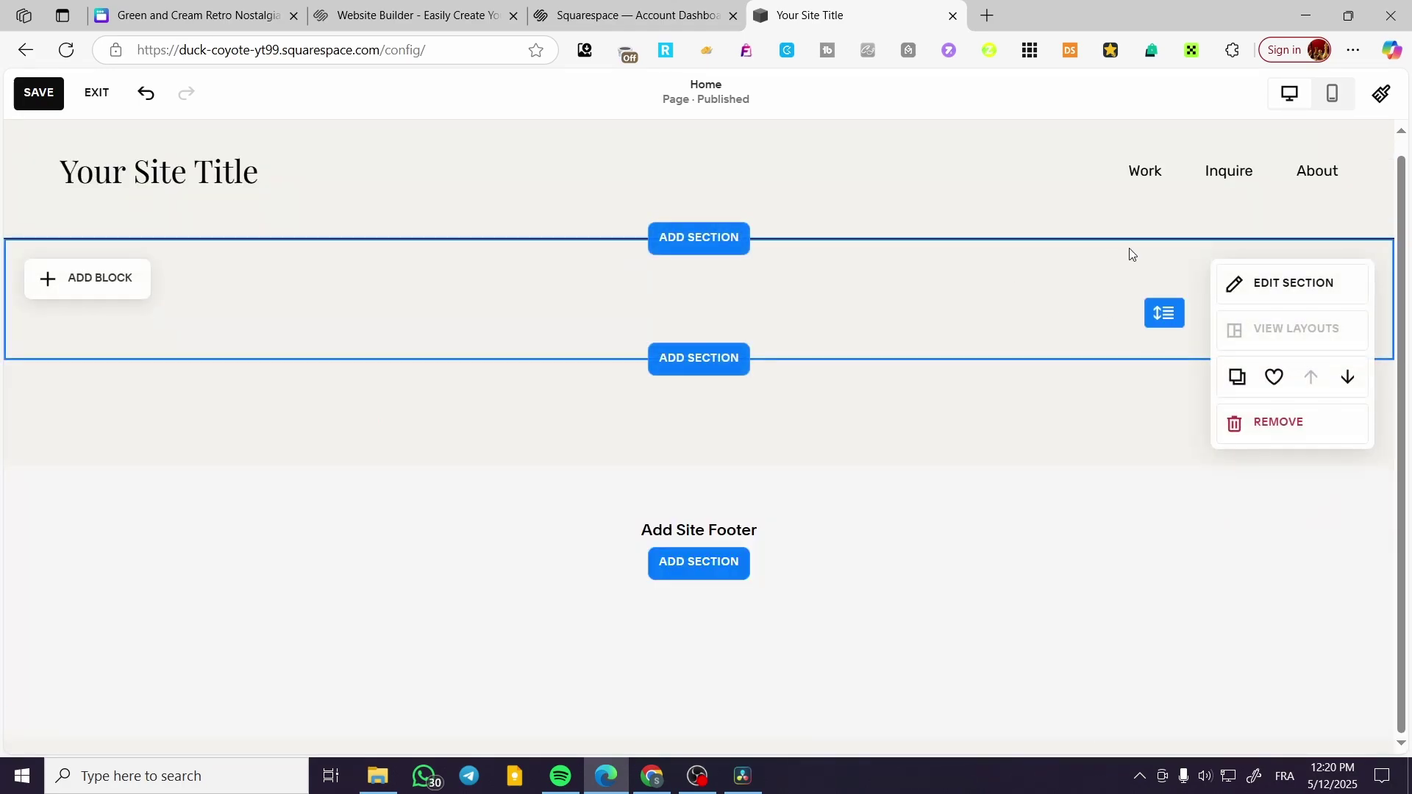
Set the downloaded Home (1).png as the empty section's background image
left_click(1353, 50)
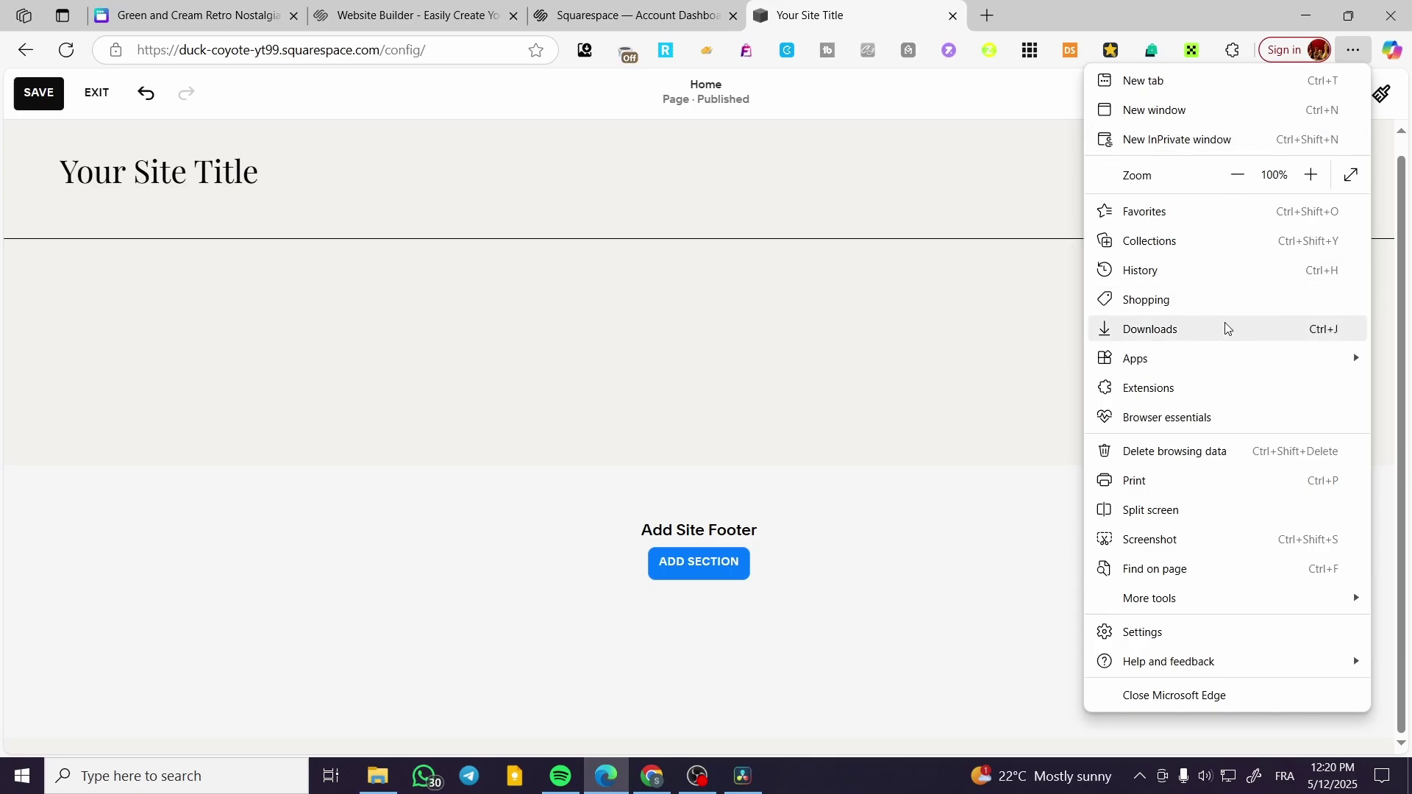
left_click(1151, 329)
left_click(1053, 334)
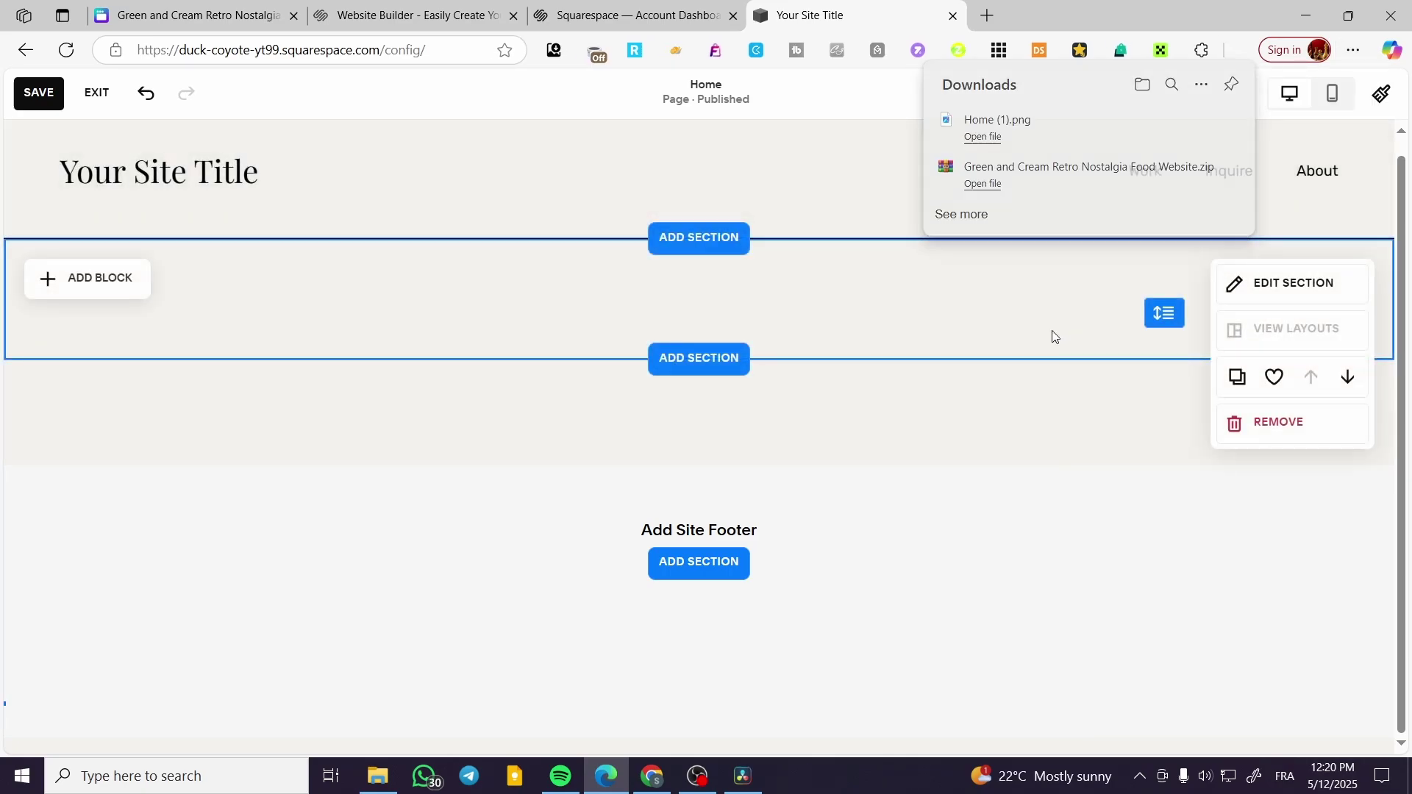
left_click(1292, 284)
left_click(1226, 249)
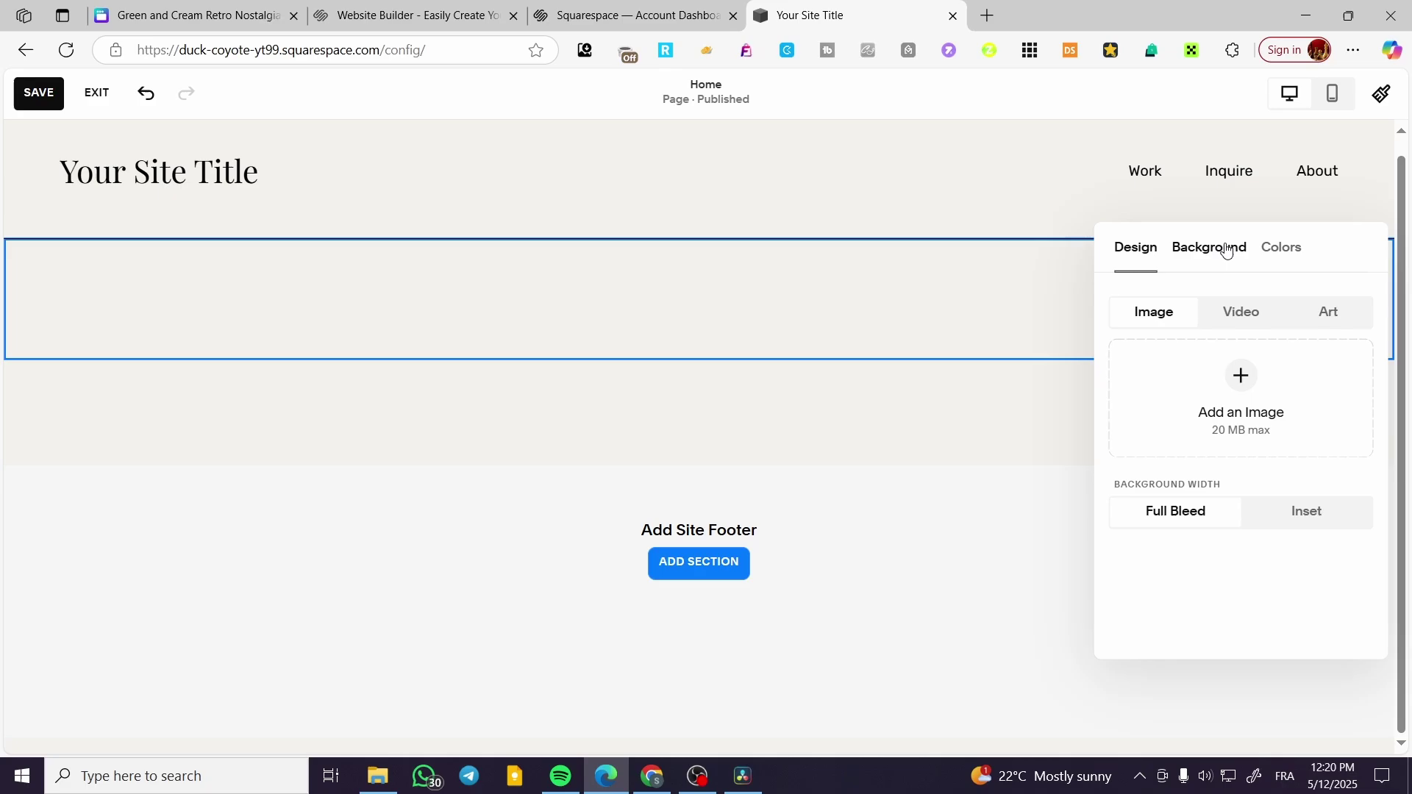
left_click(1240, 389)
left_click(1311, 378)
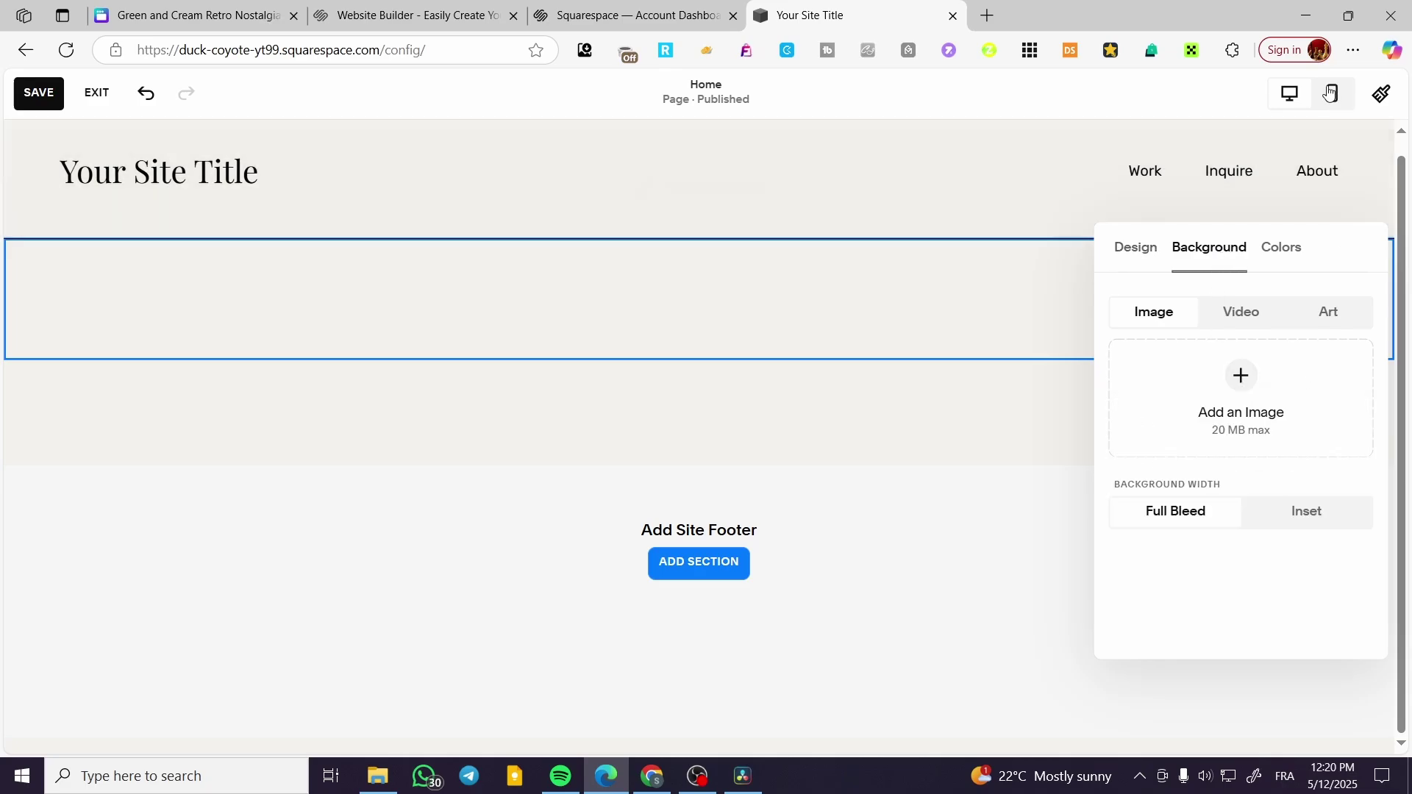
left_click(1355, 52)
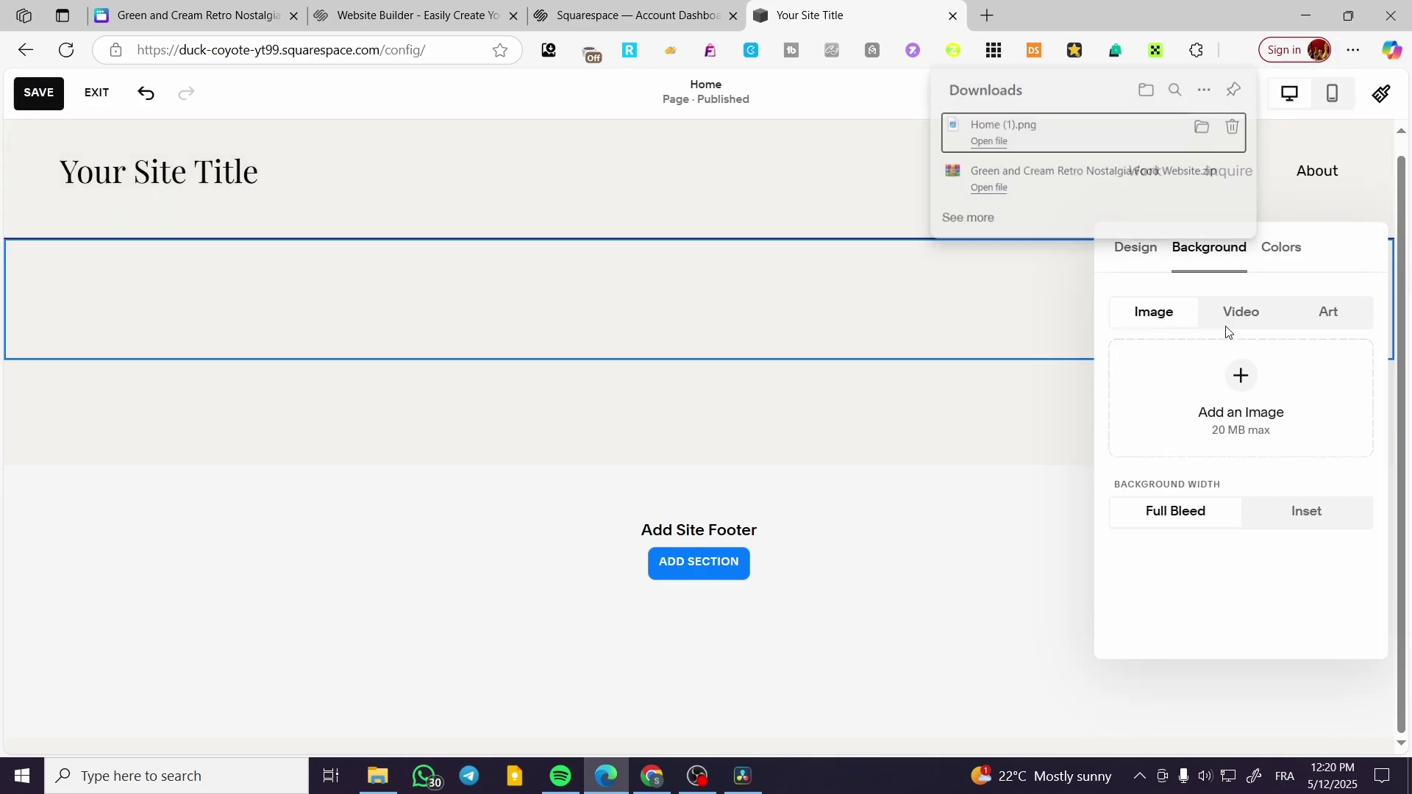
left_click(1232, 334)
left_click_drag(1084, 125, 1214, 415)
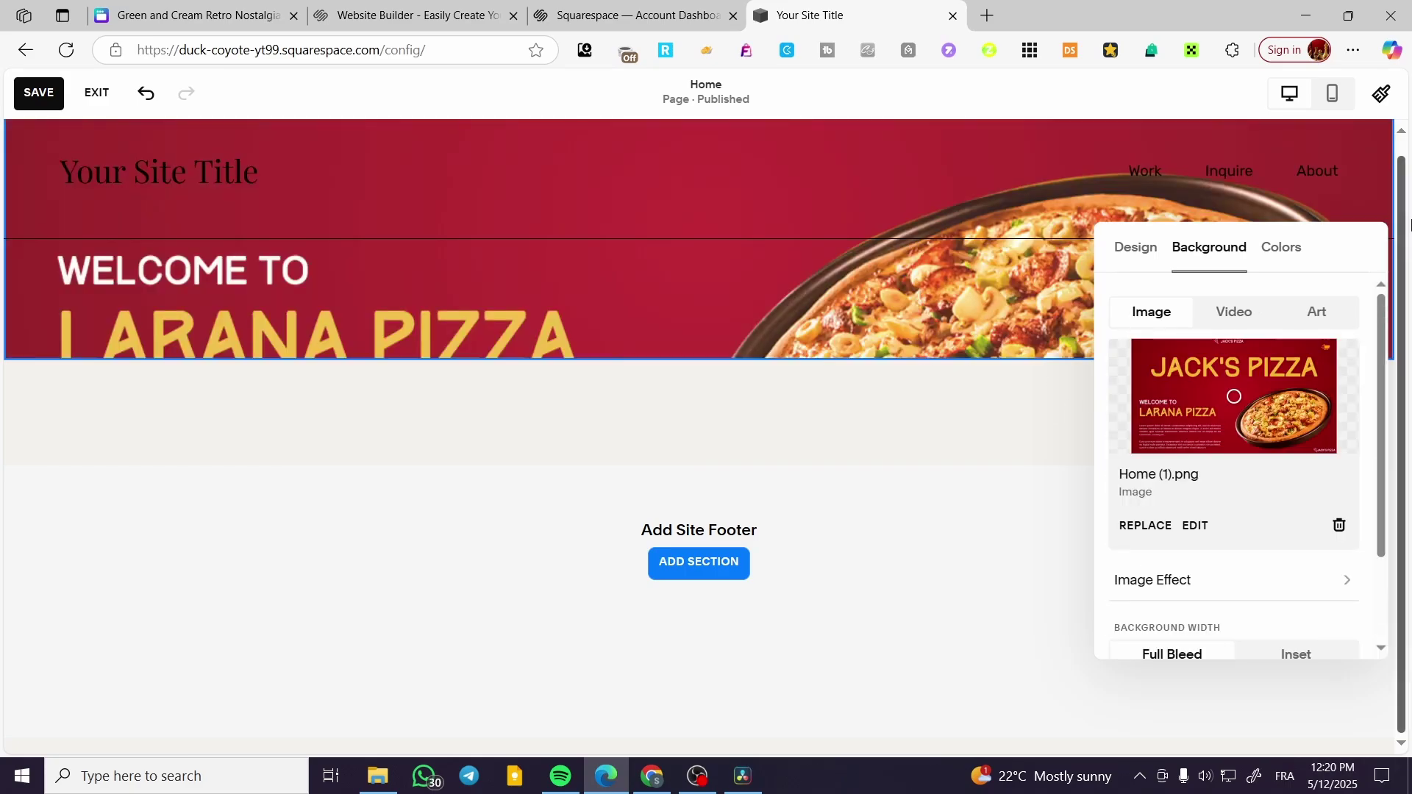
Increase the section's height until the whole pizza background fits, including the paragraph text and the Jack's Pizza logo at its lower edge
left_click(793, 306)
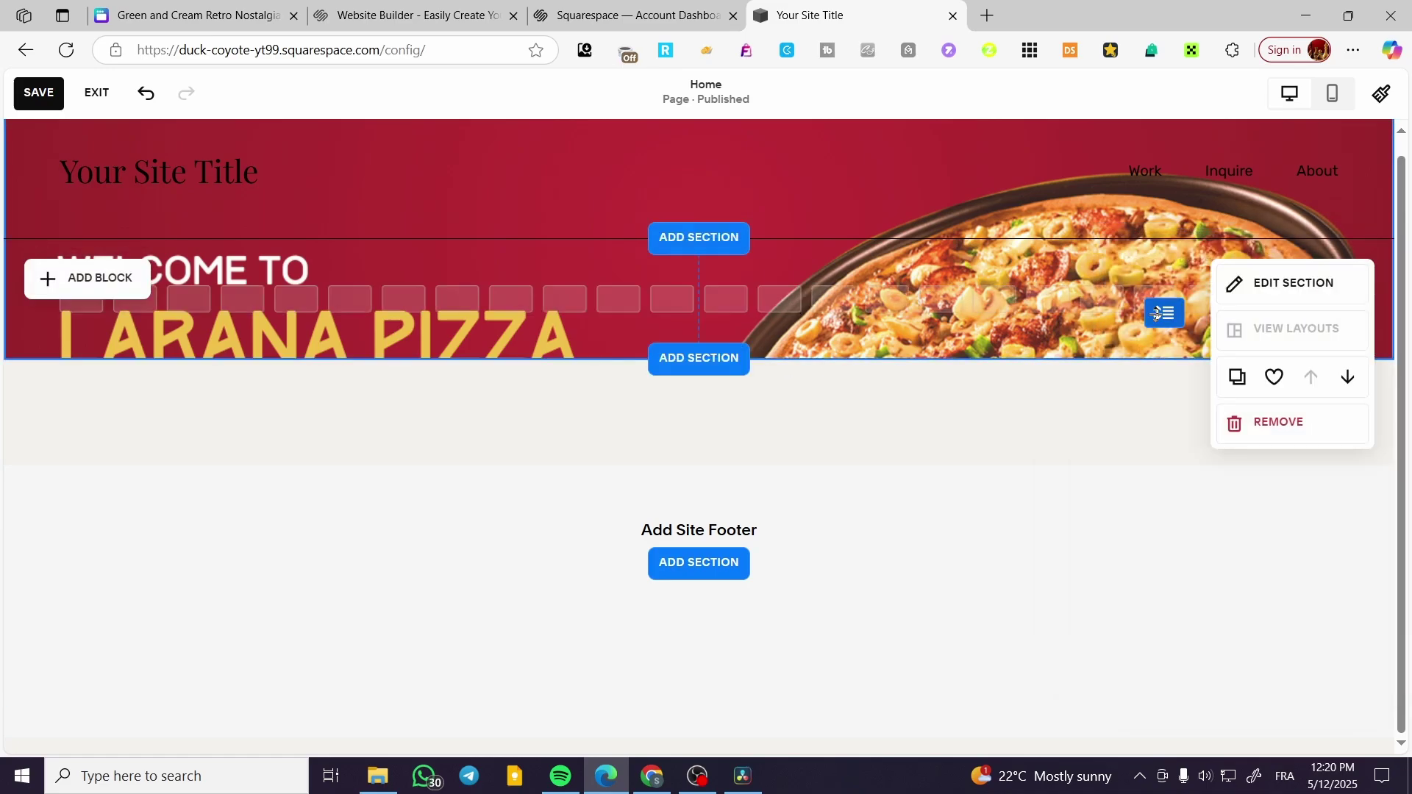
left_click_drag(1144, 314, 1133, 728)
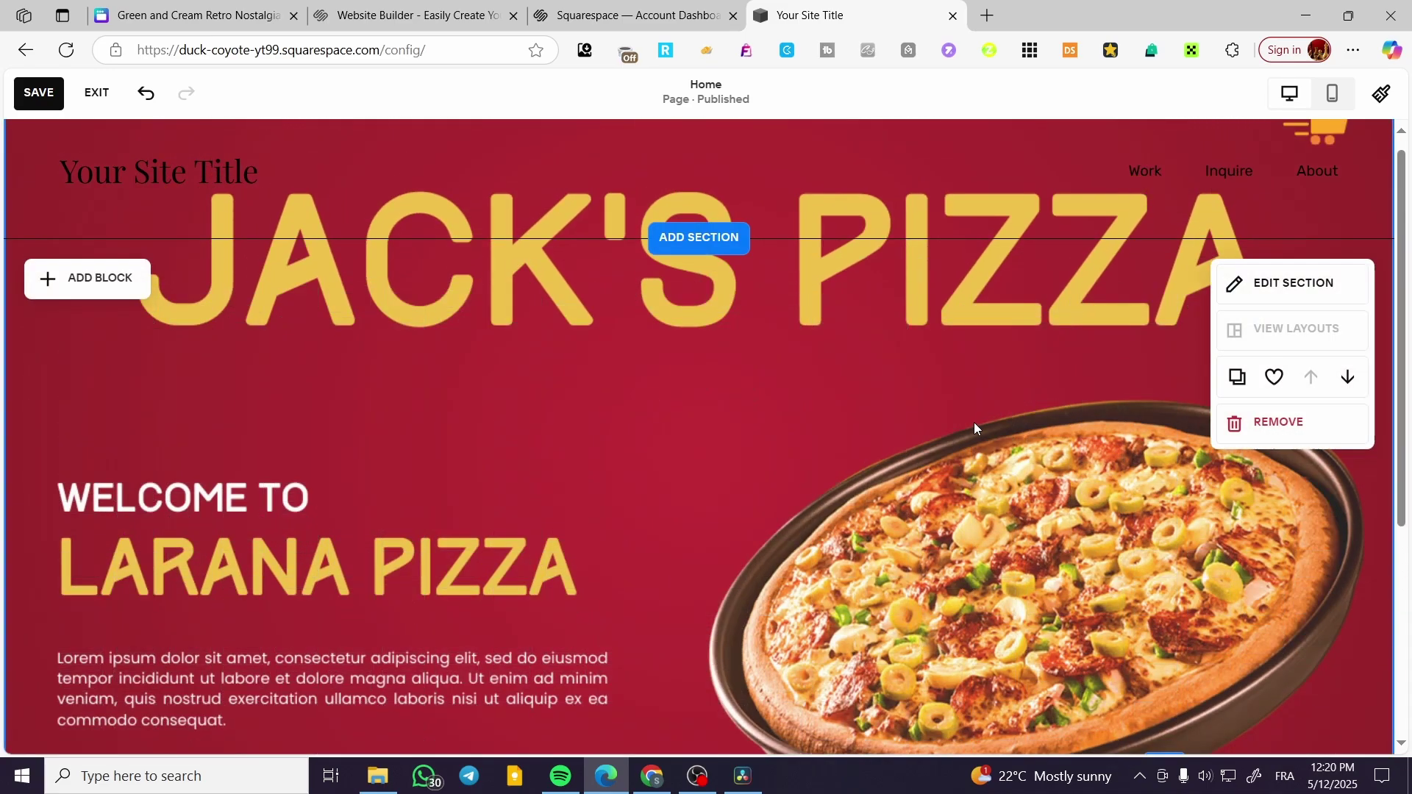
scroll(1057, 460, "down", 4)
left_click_drag(1164, 493, 1166, 589)
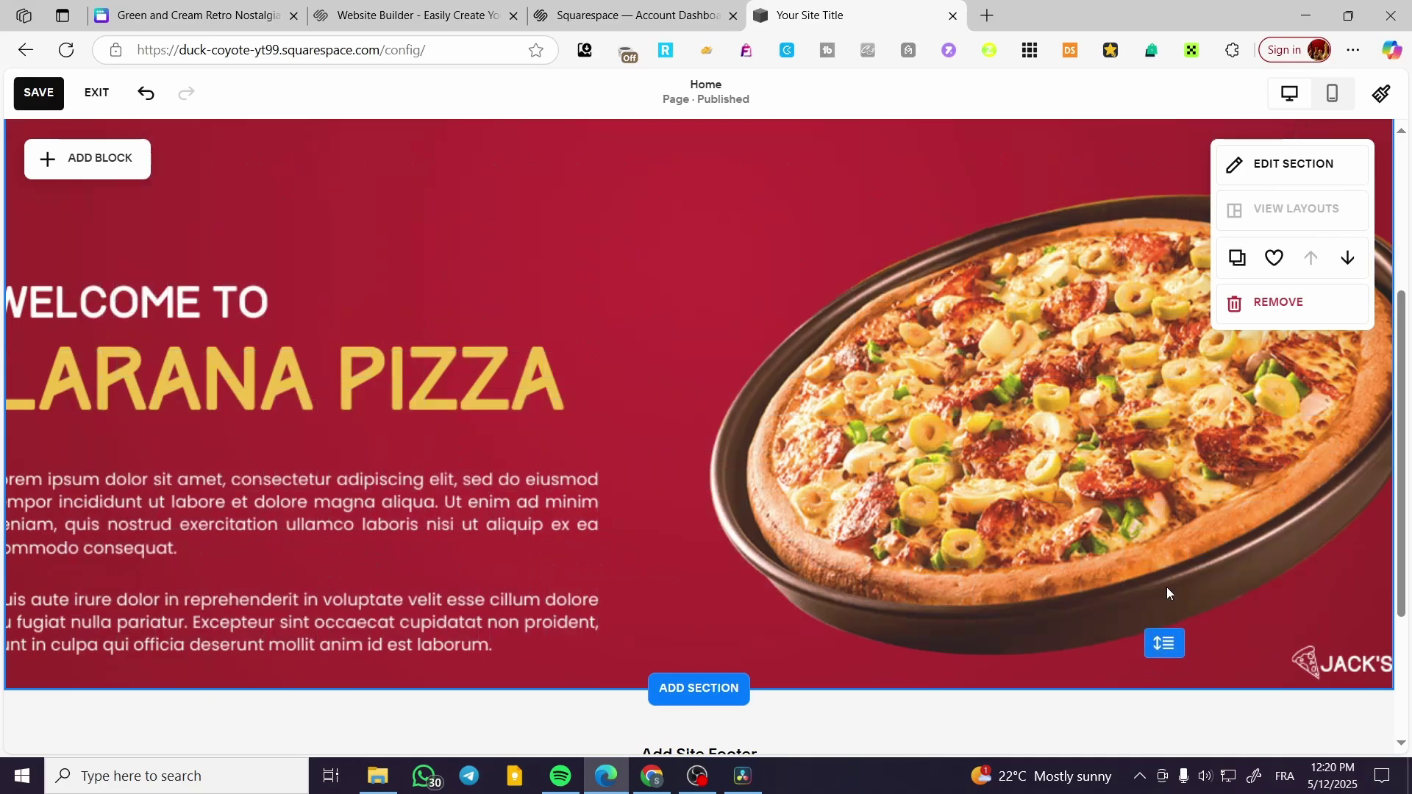
scroll(1157, 523, "down", 3)
left_click_drag(1164, 463, 1159, 413)
scroll(1009, 462, "down", 1)
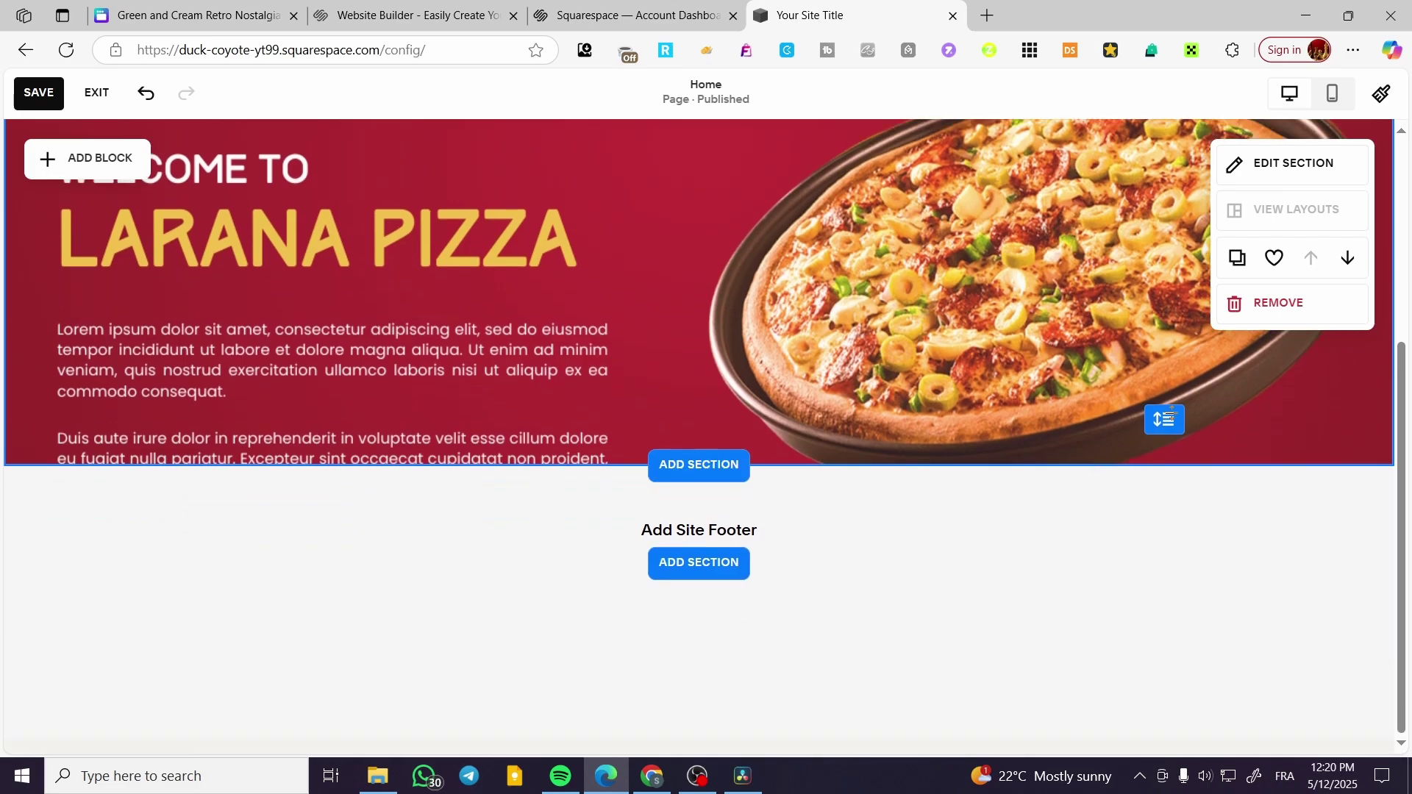
scroll(919, 441, "up", 1)
scroll(835, 415, "up", 4)
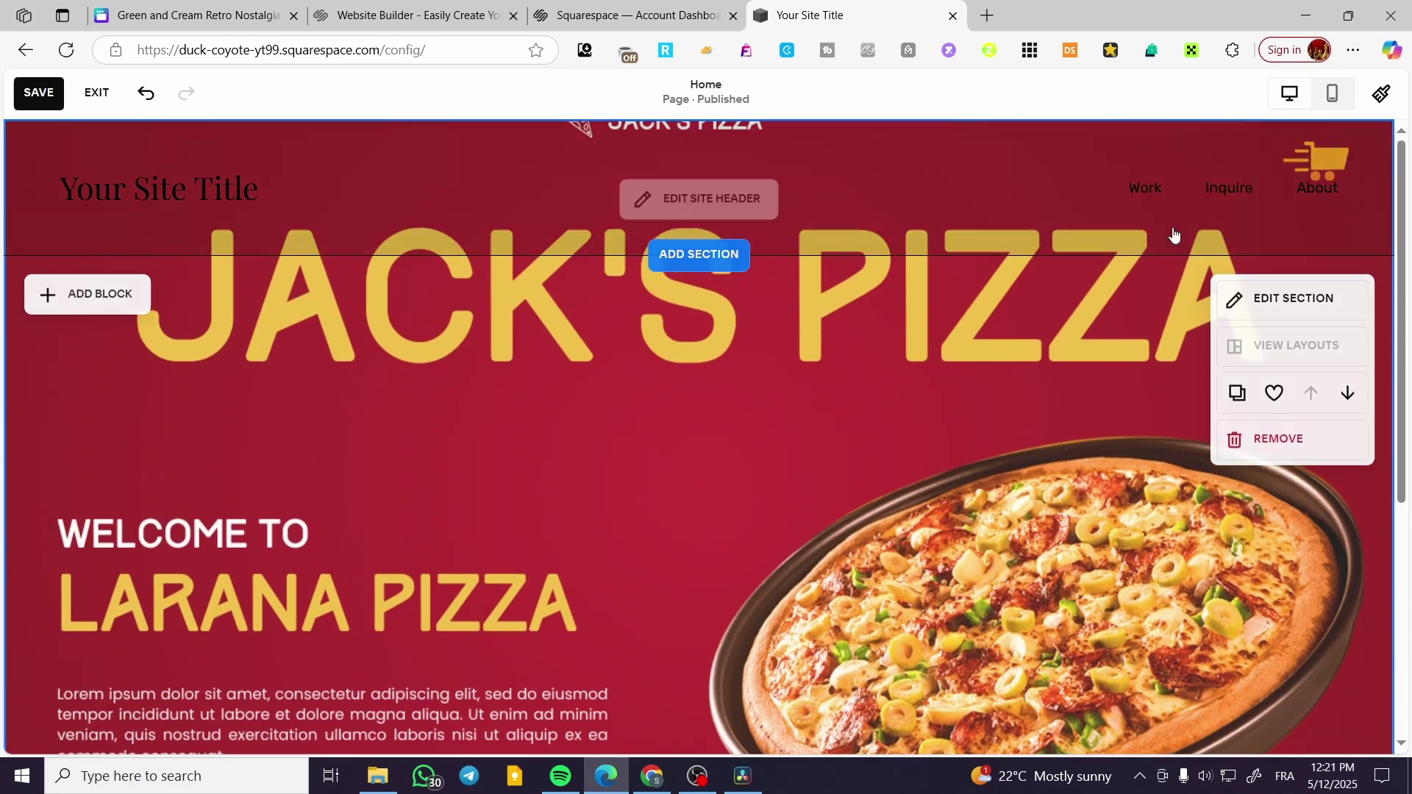
scroll(827, 345, "down", 5)
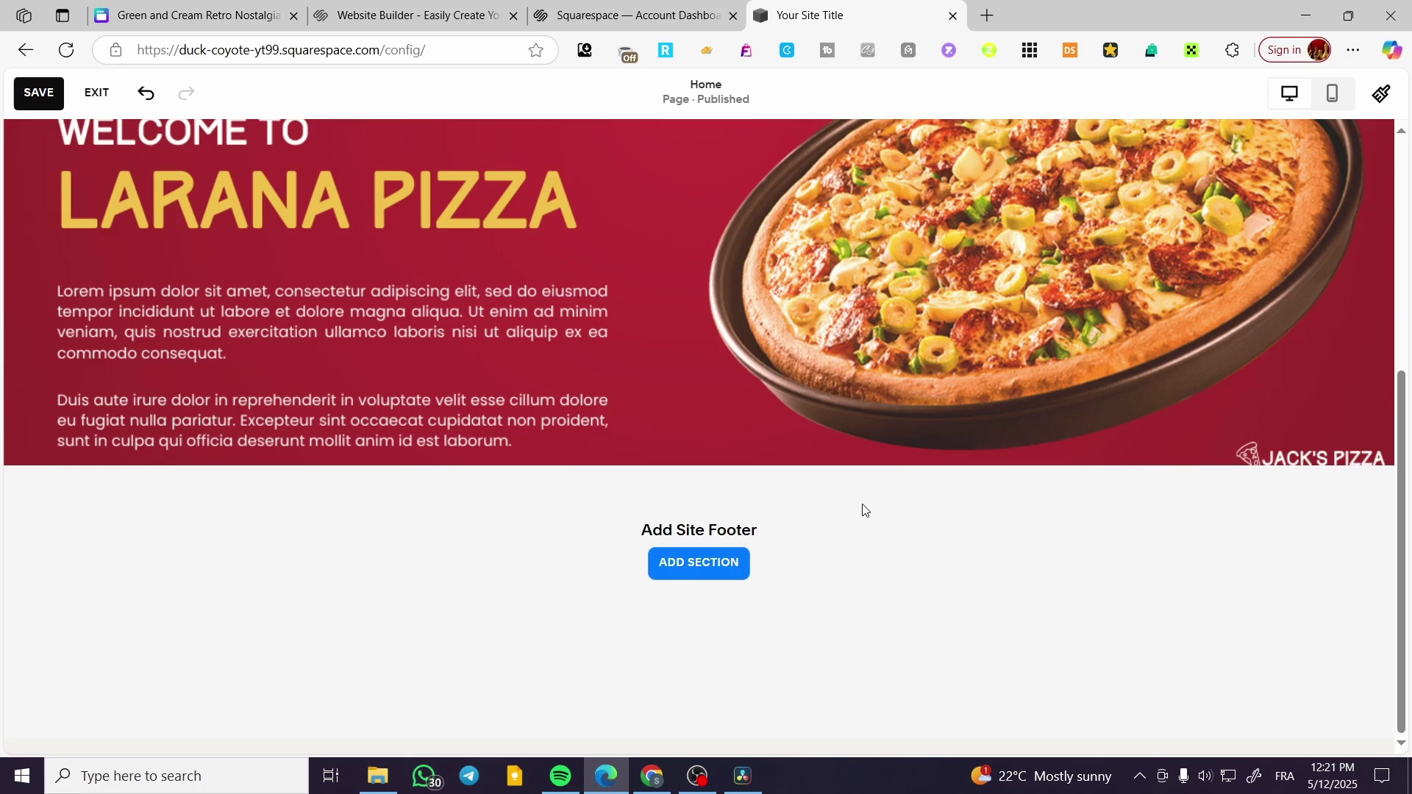
Add a blank section below the pizza background section
left_click(699, 465)
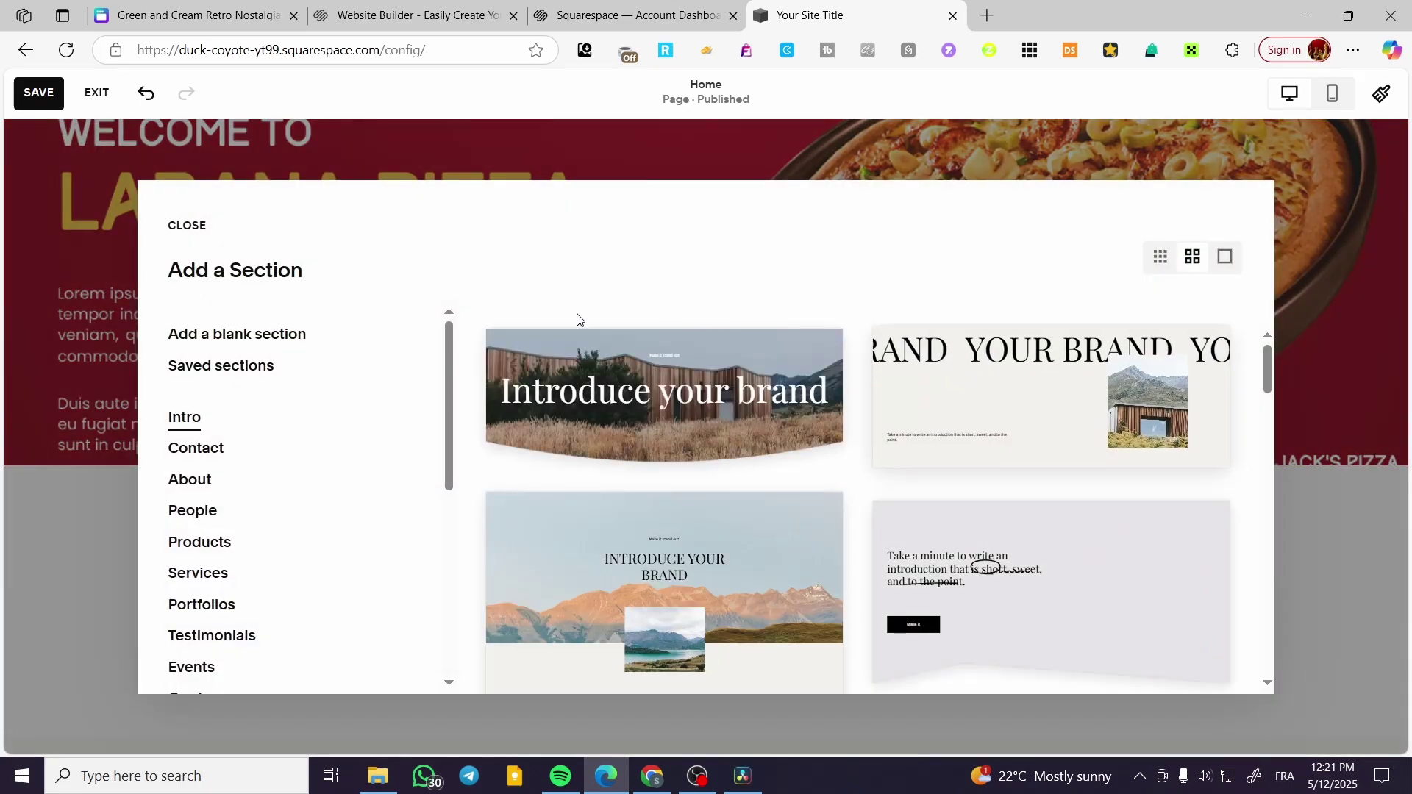
left_click(275, 328)
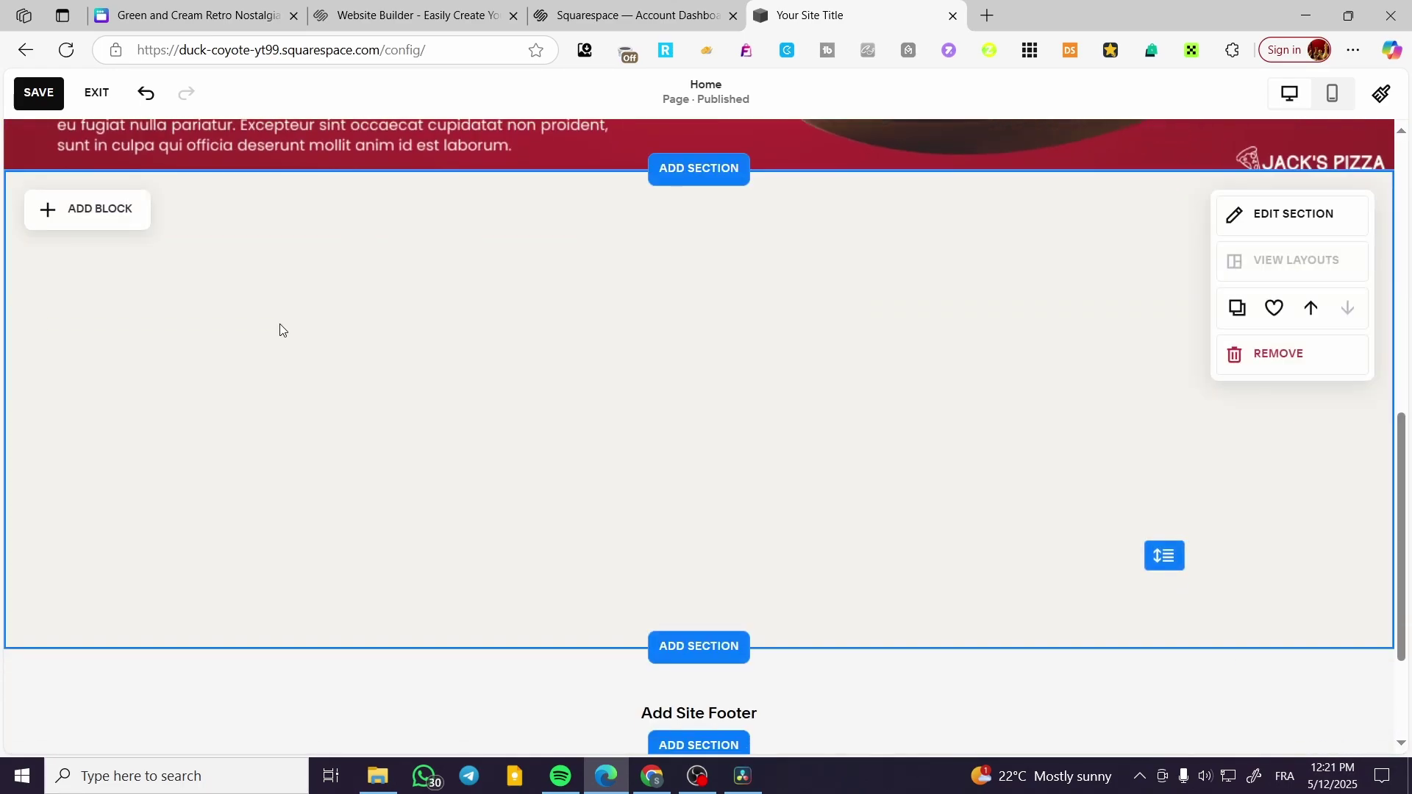
Switch to the Canva design and delete the Visit Our Menu link, its small icon and the up-arrow button from page 2
left_click(191, 15)
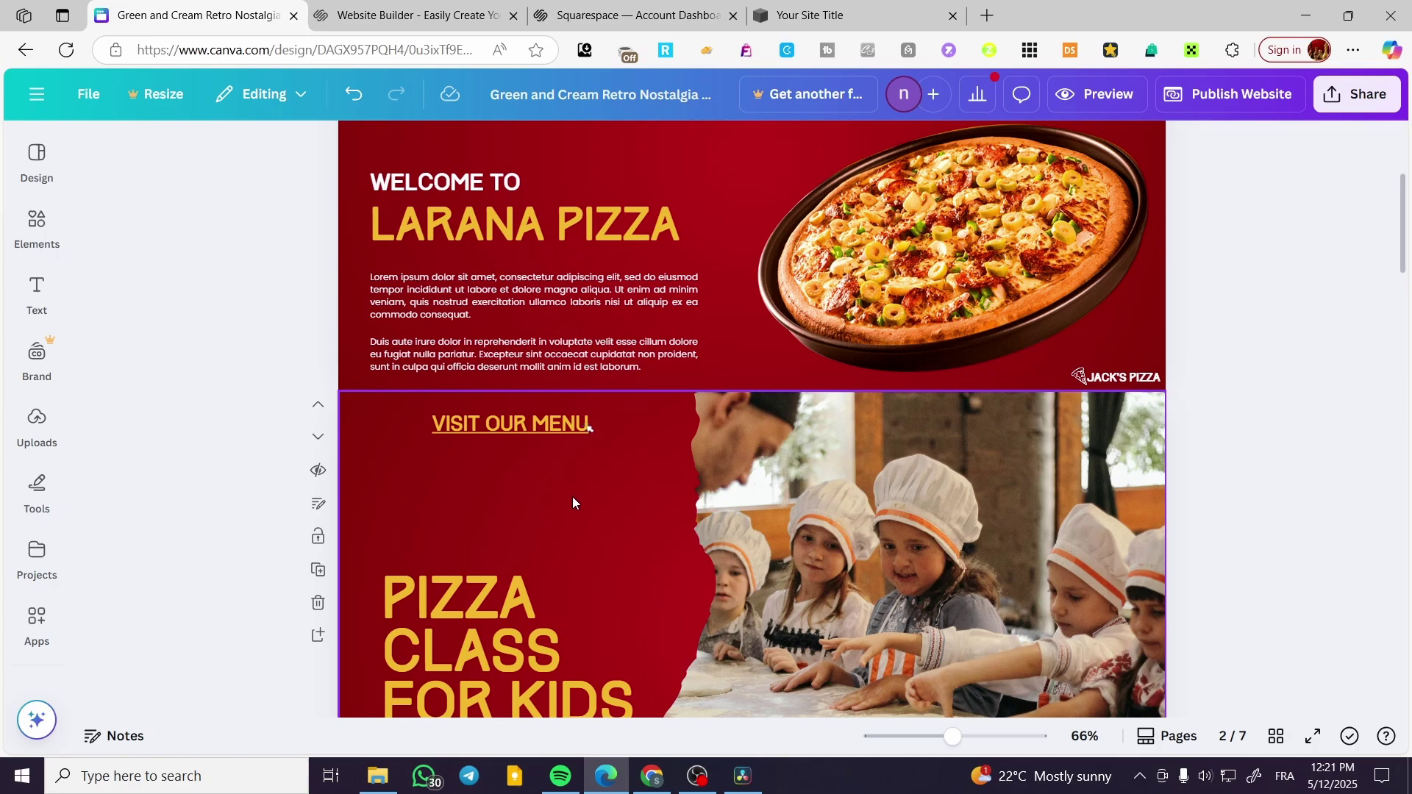
left_click(580, 430)
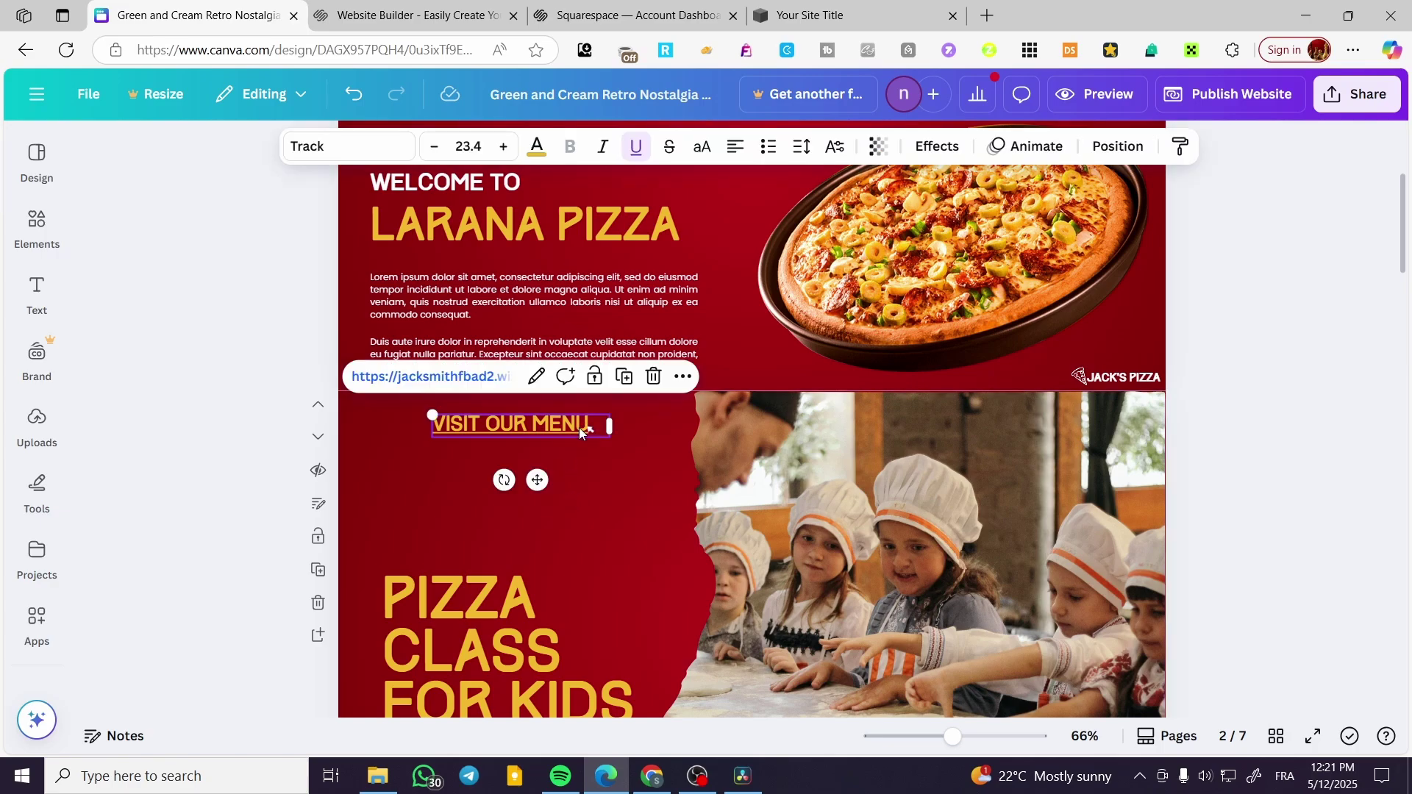
key("Delete")
left_click(593, 431)
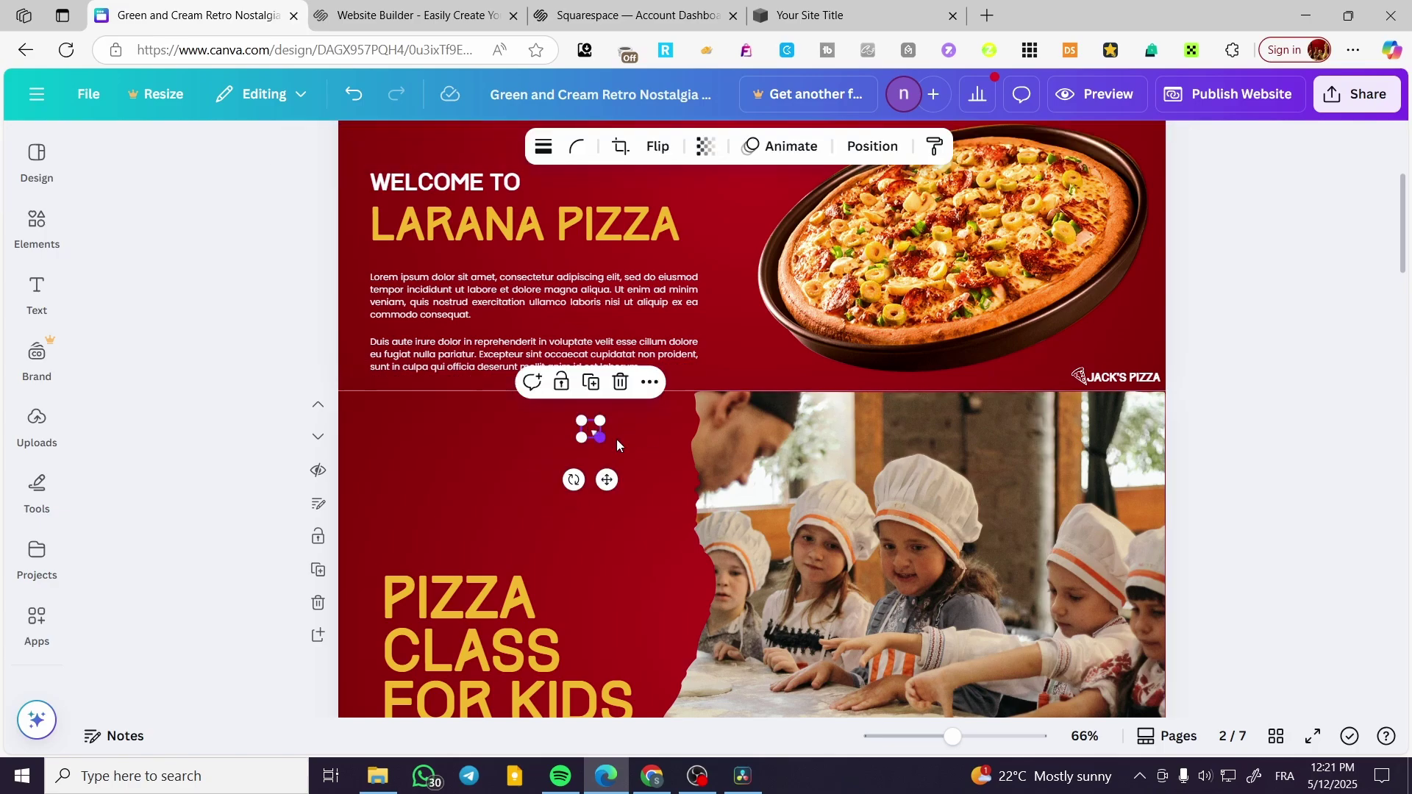
key("Delete")
scroll(990, 328, "down", 3)
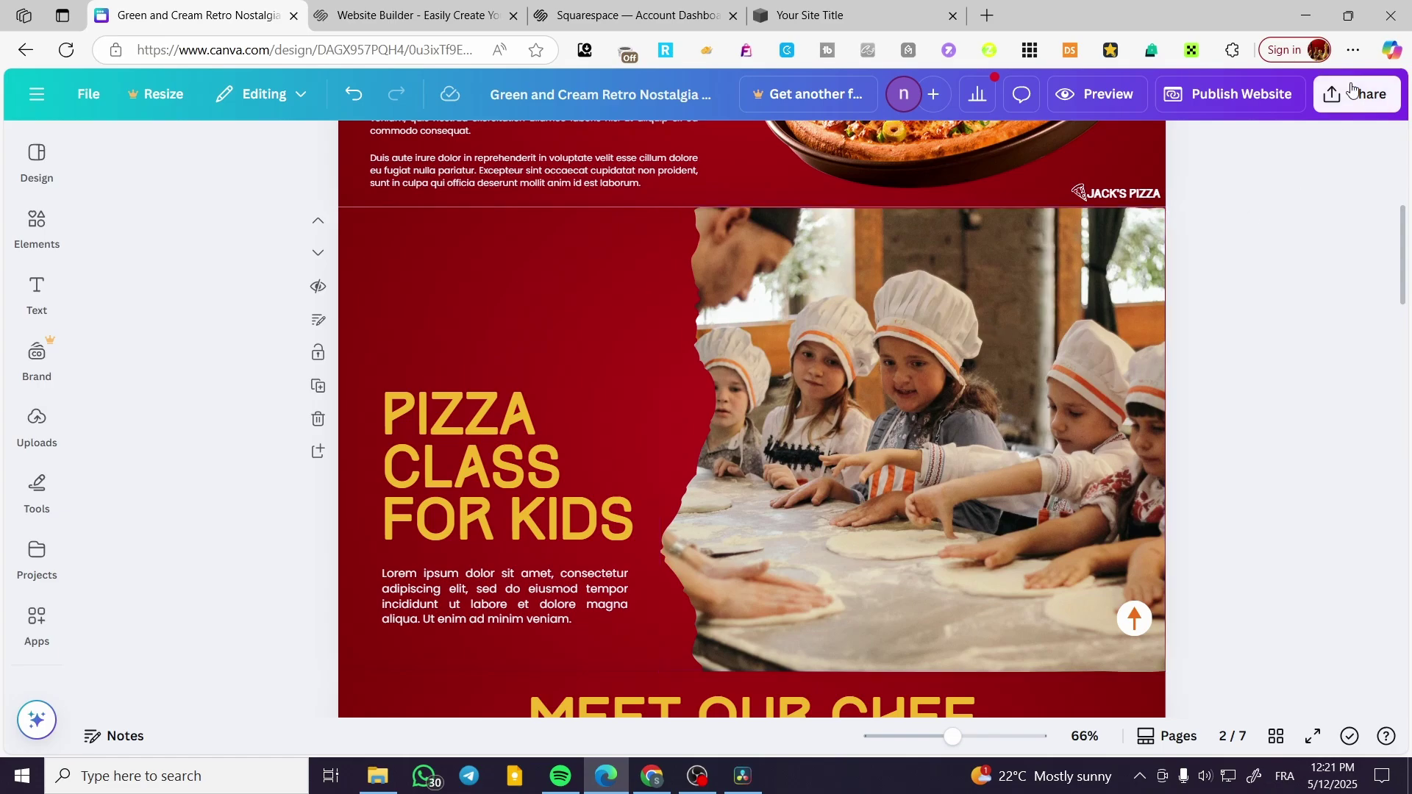
left_click(1133, 616)
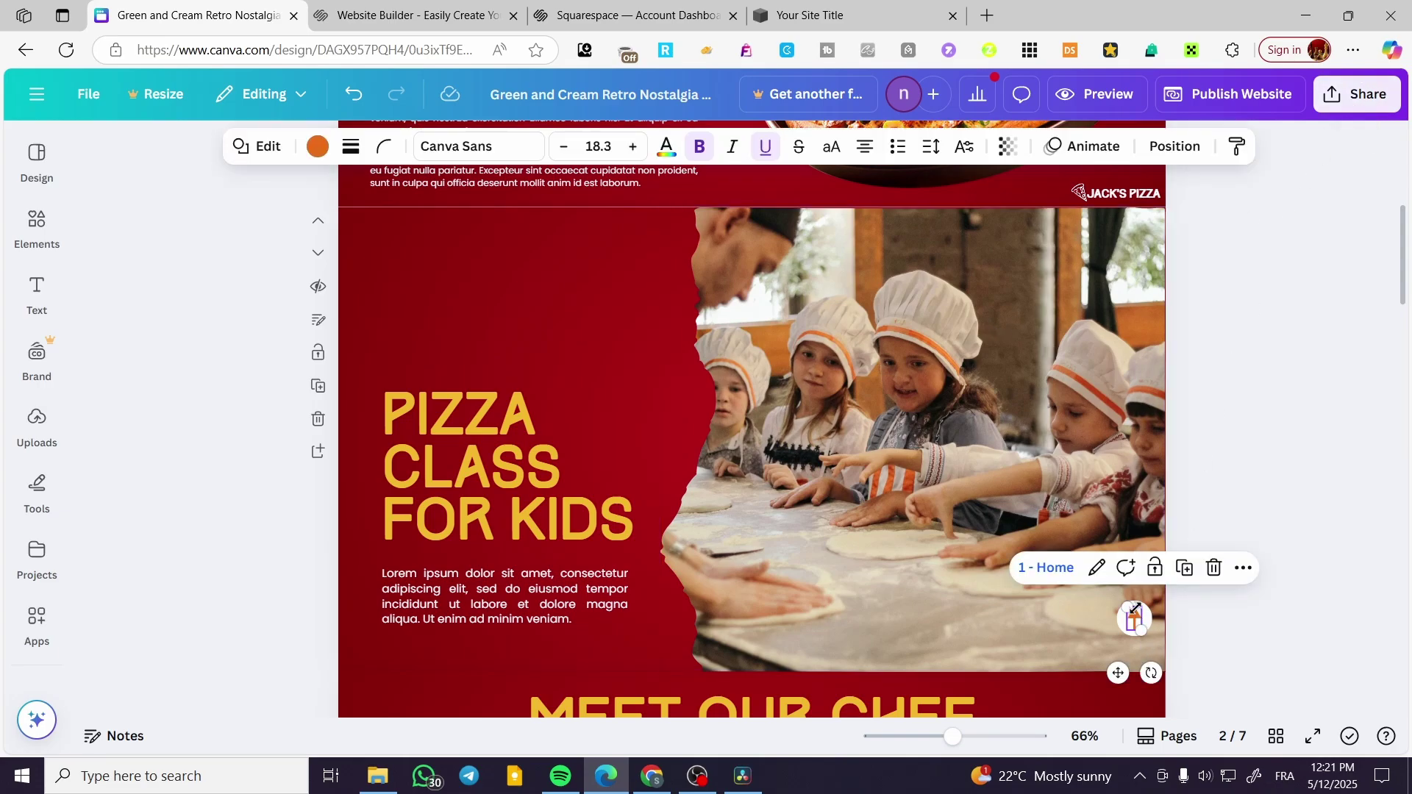
Download the design as PNG with only Page 2 – About Us selected
left_click(1359, 94)
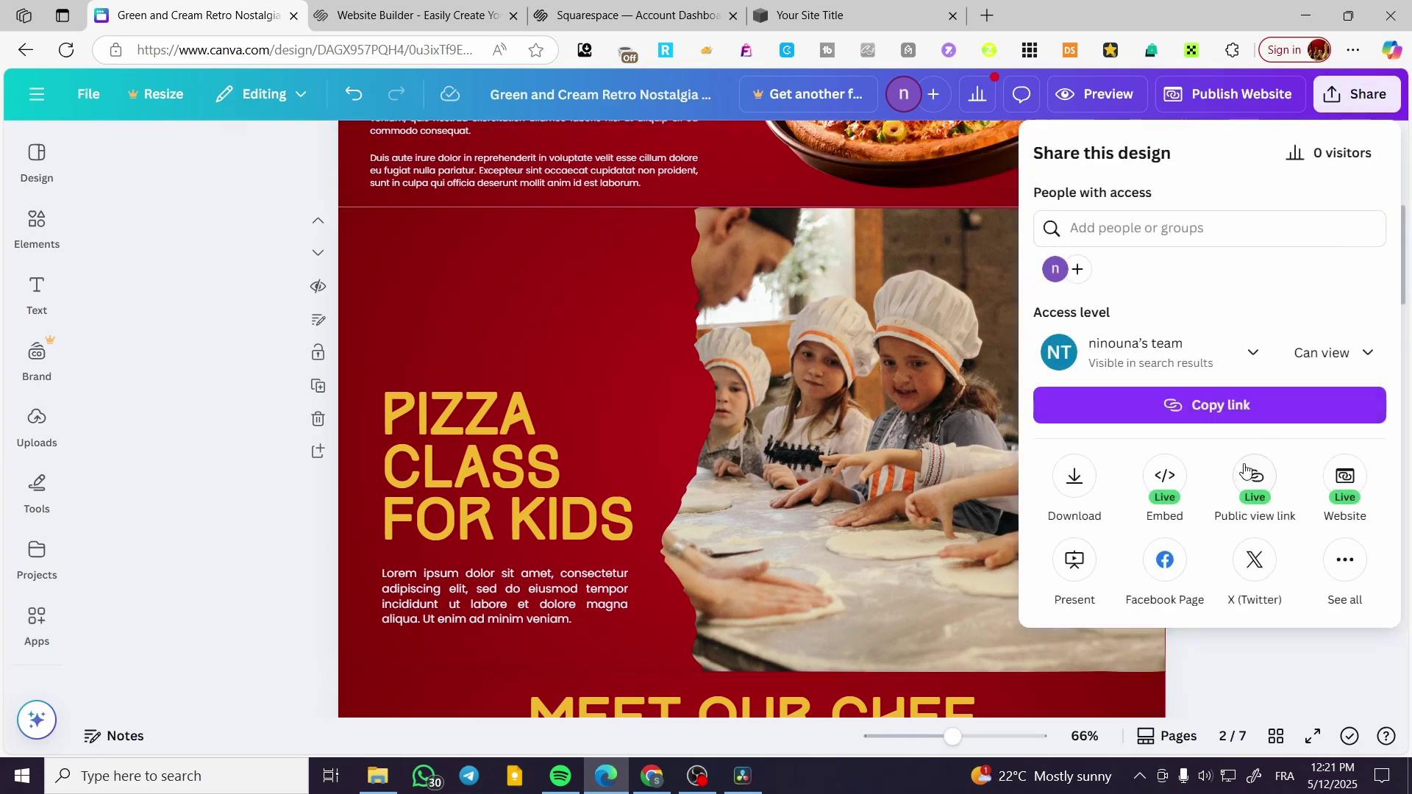
left_click(1076, 476)
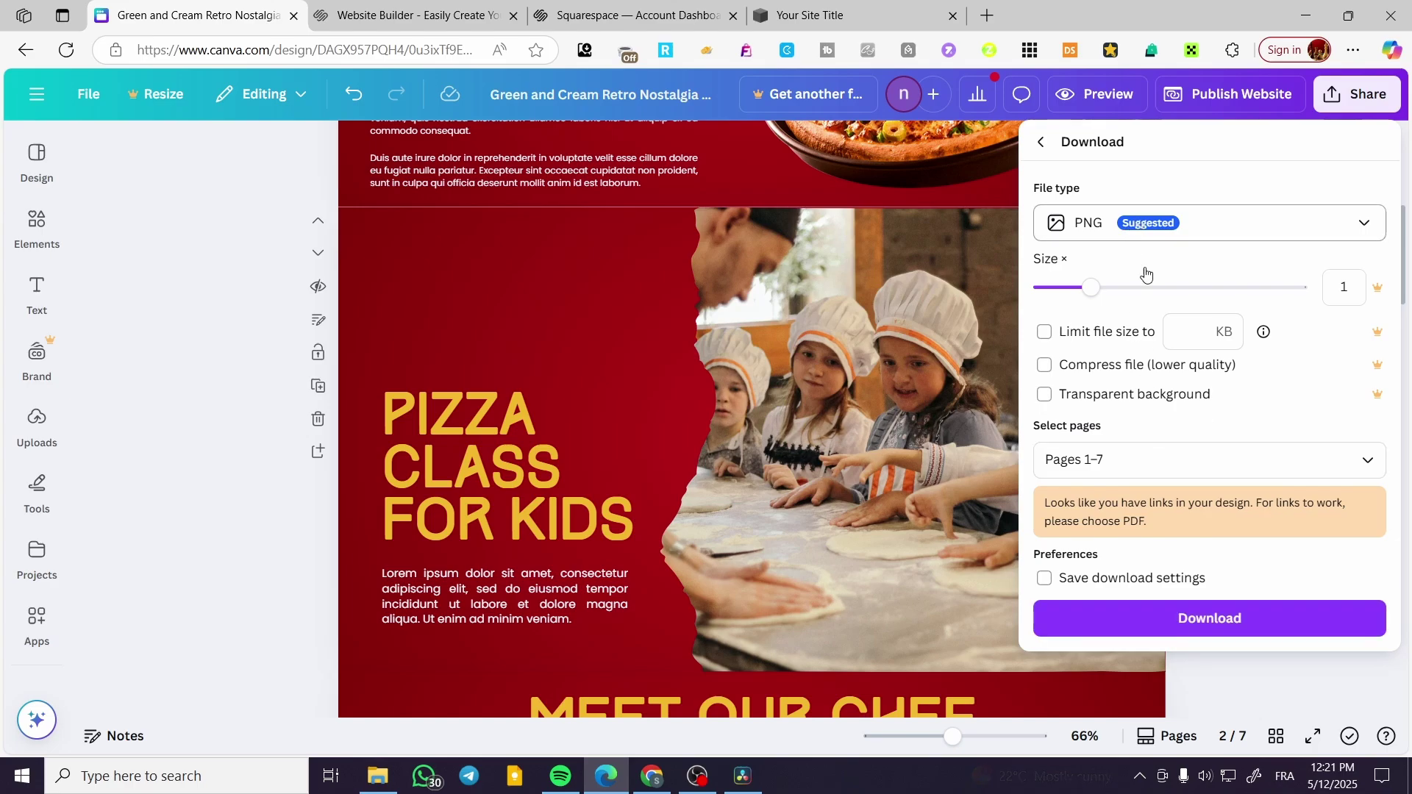
left_click(1206, 459)
left_click(1059, 253)
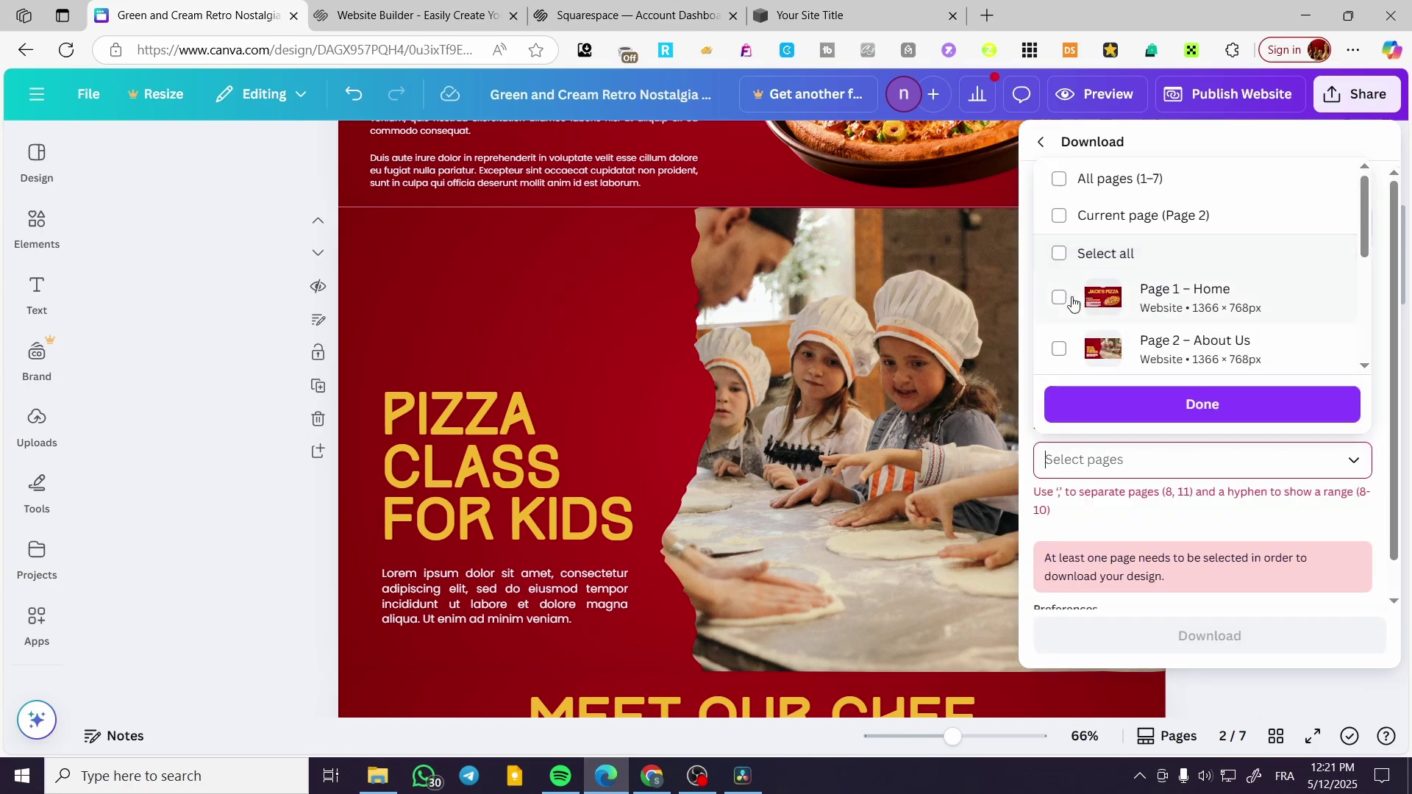
left_click(1059, 349)
left_click(1237, 406)
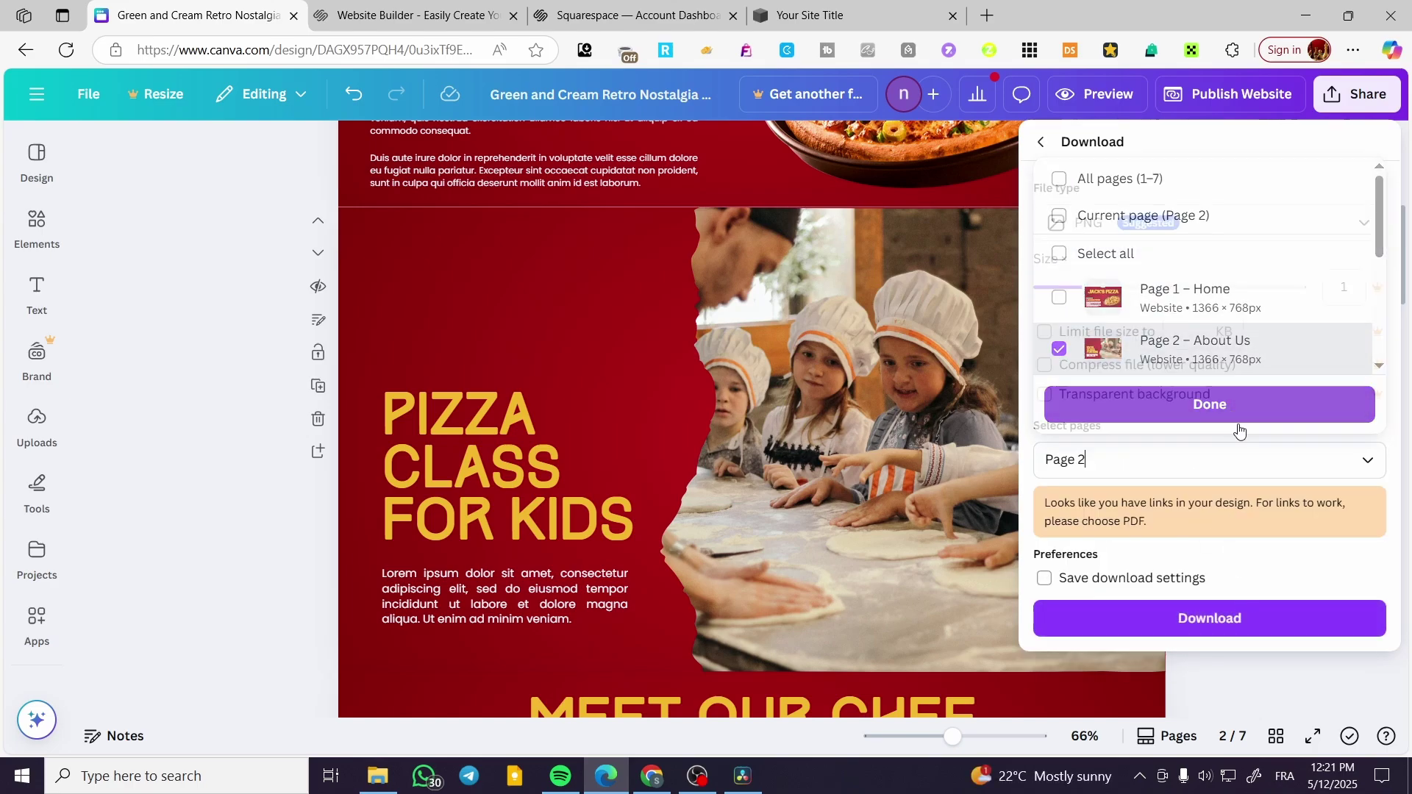
left_click(1238, 619)
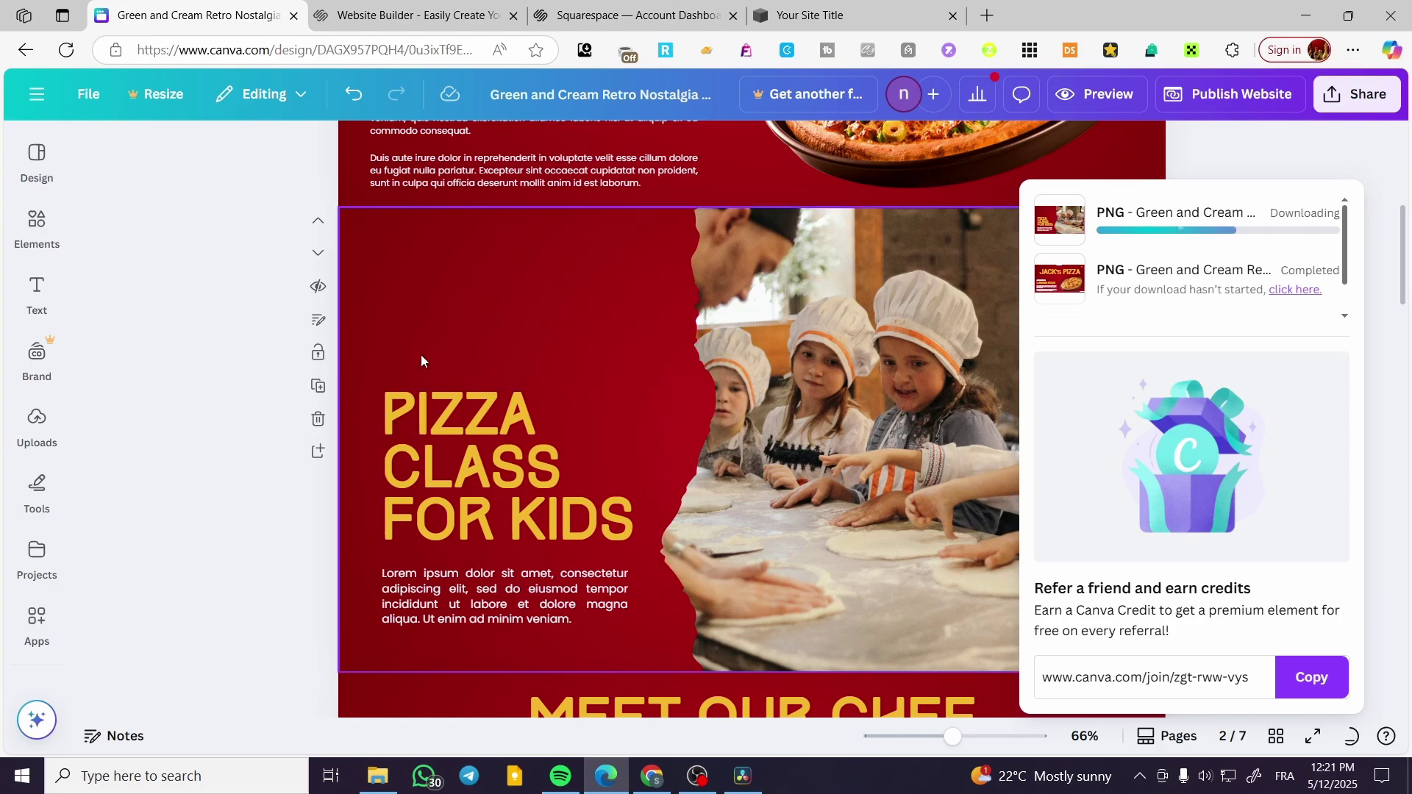
Switch back to the Squarespace page editor
left_click(870, 6)
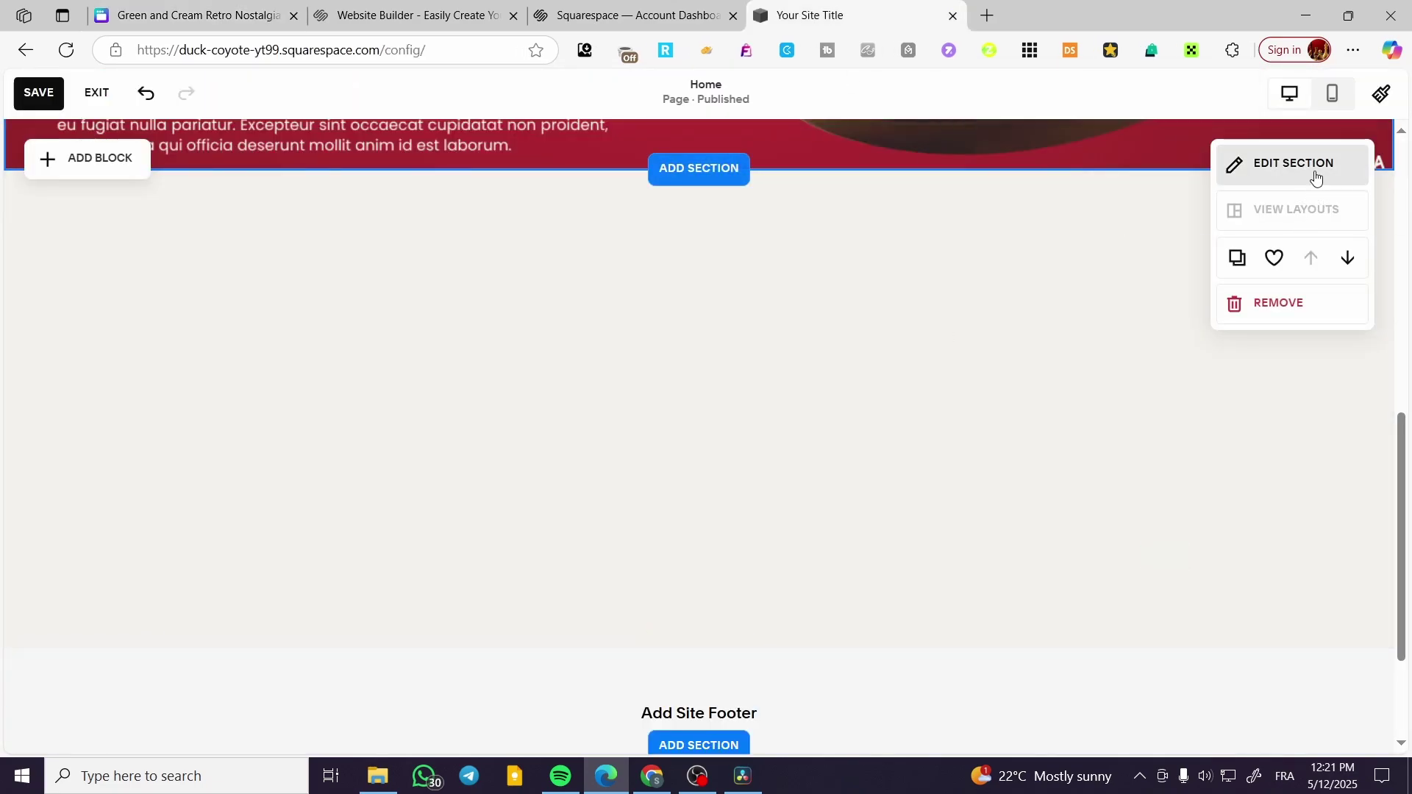
left_click(1312, 168)
left_click(1218, 108)
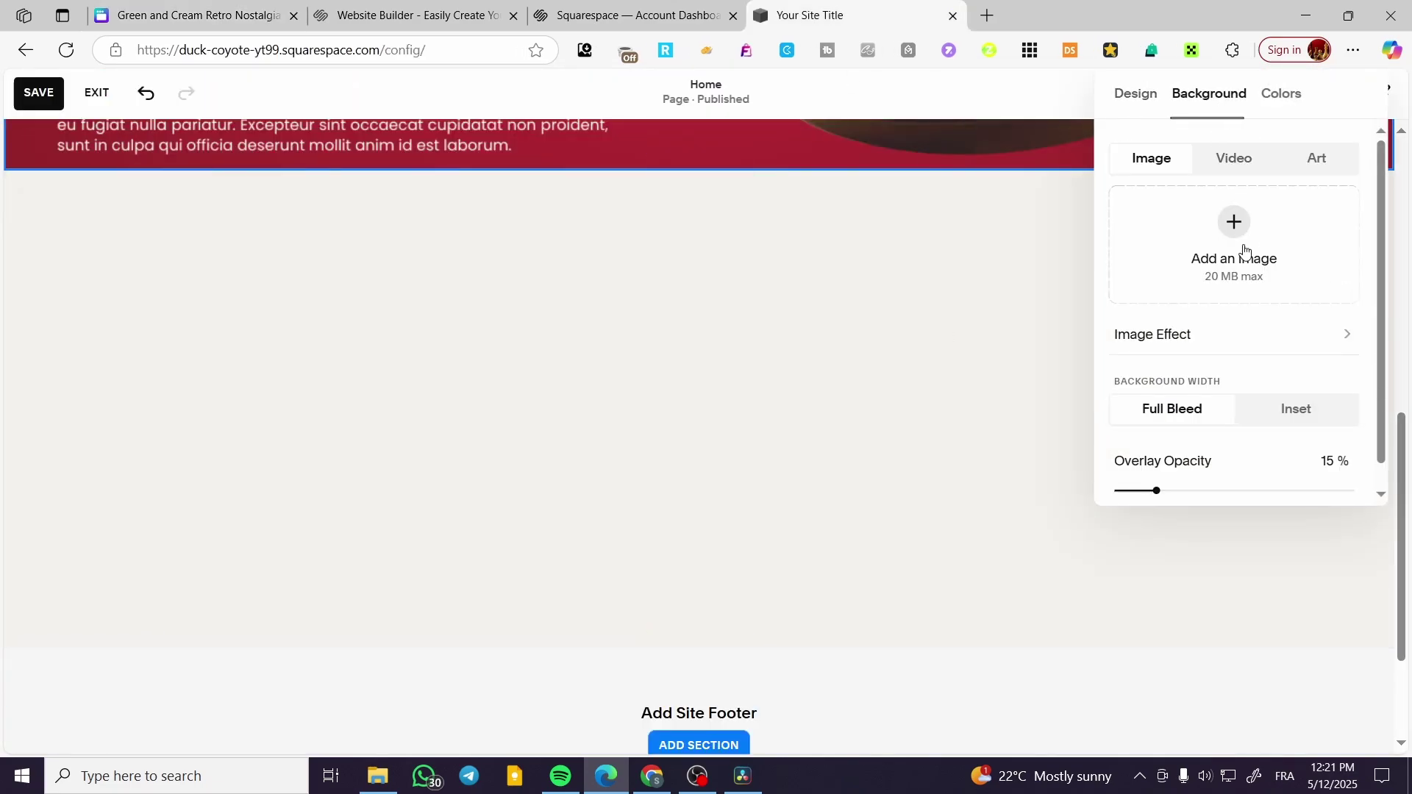
left_click(922, 401)
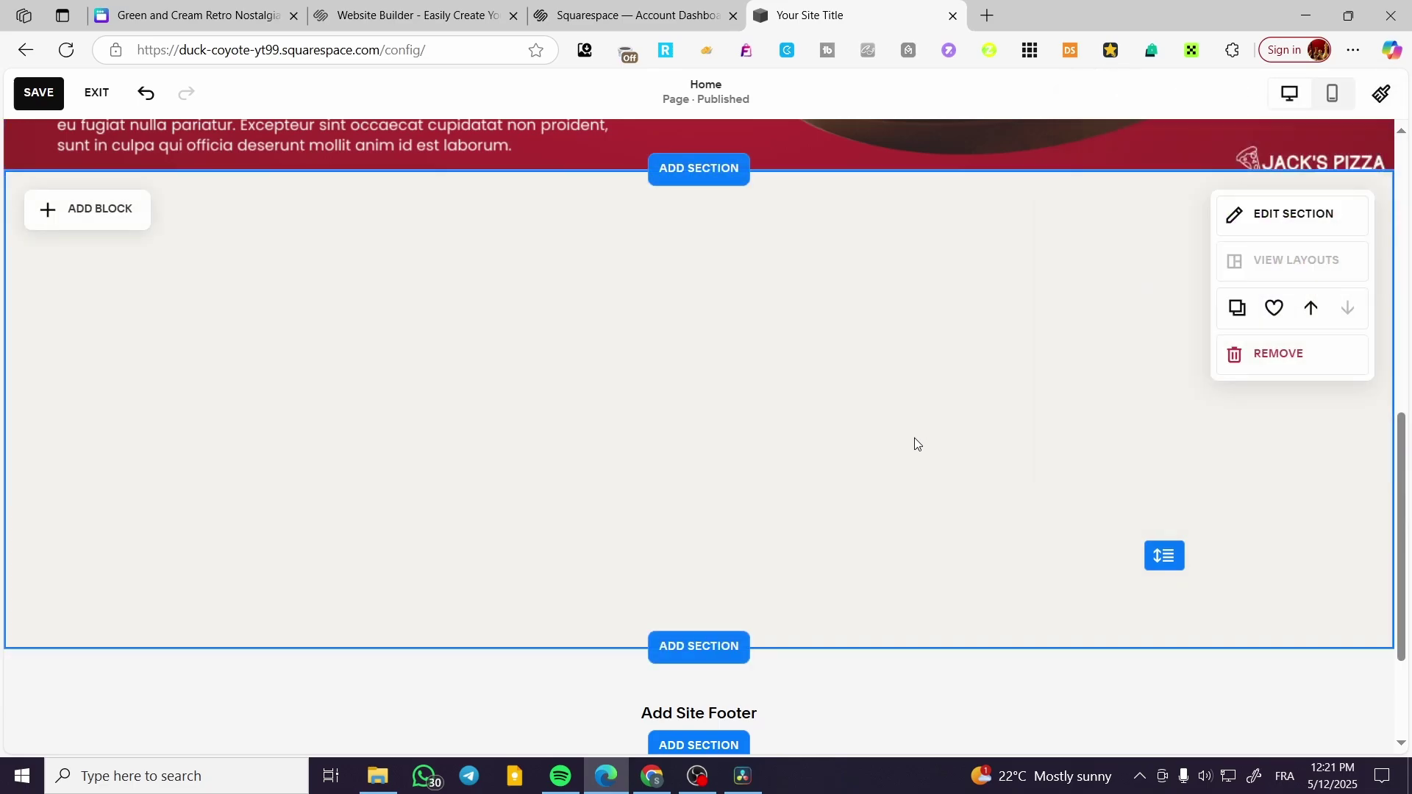
Set the downloaded About Us.png as the background image of the blank section below the pizza section
left_click(1302, 214)
left_click(1204, 240)
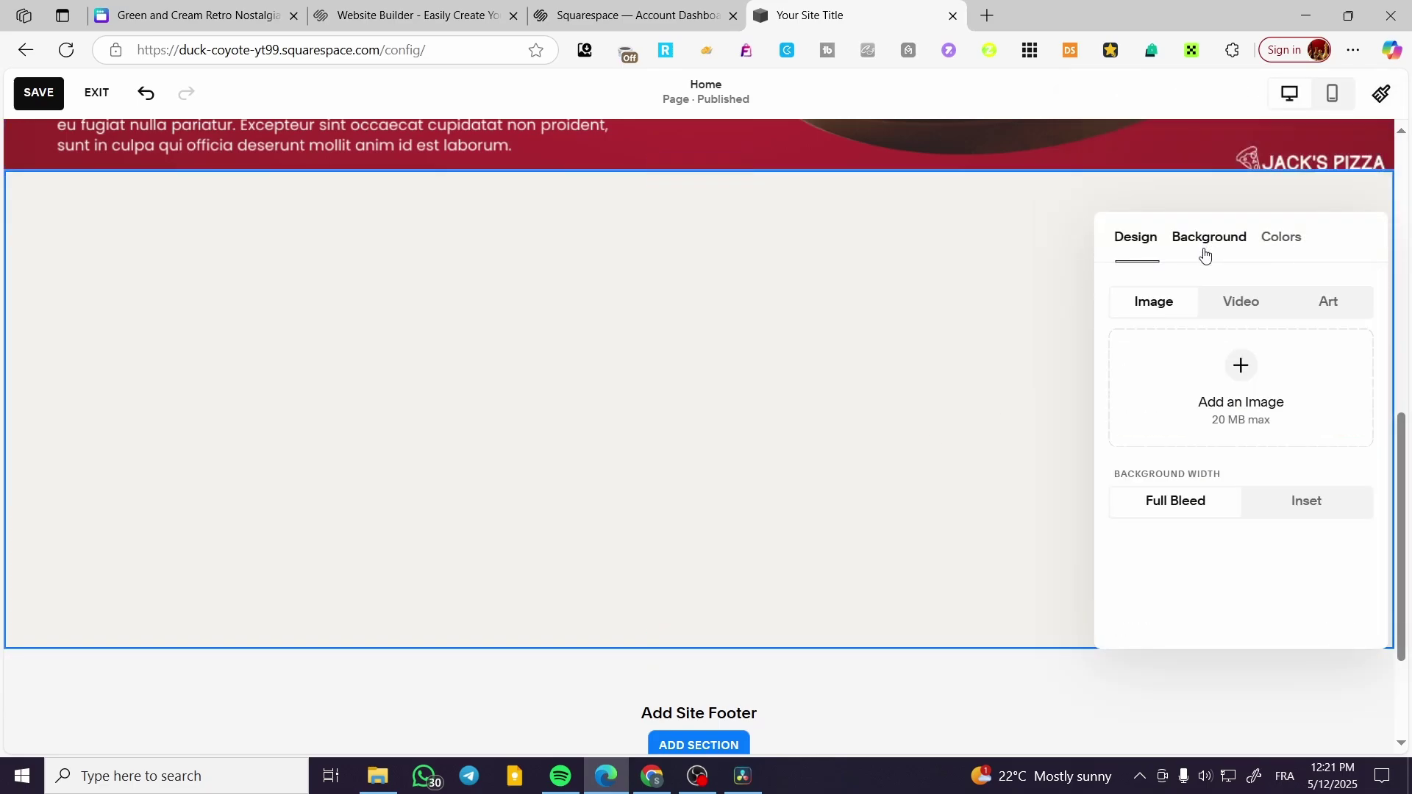
left_click(1353, 50)
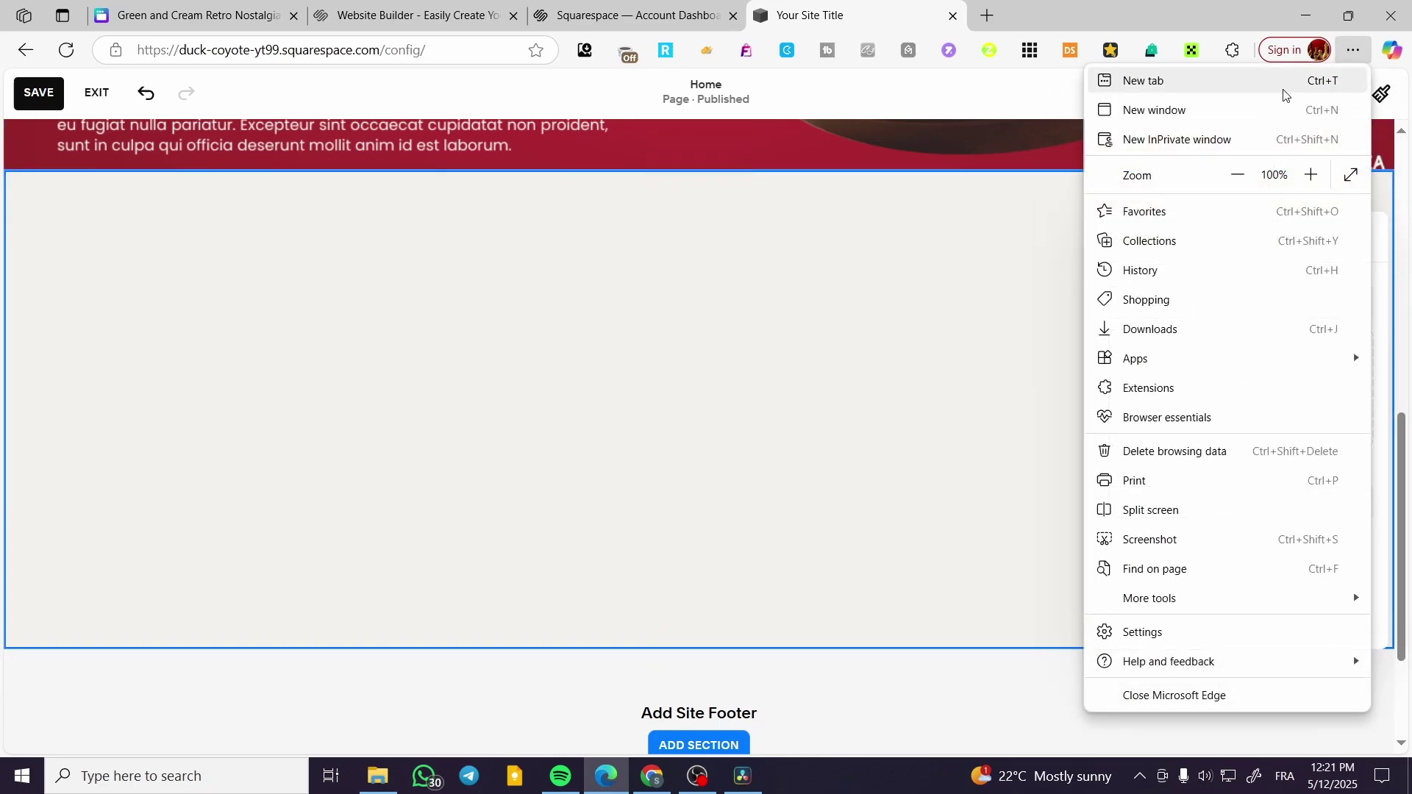
left_click(1172, 328)
left_click_drag(1066, 130, 1248, 375)
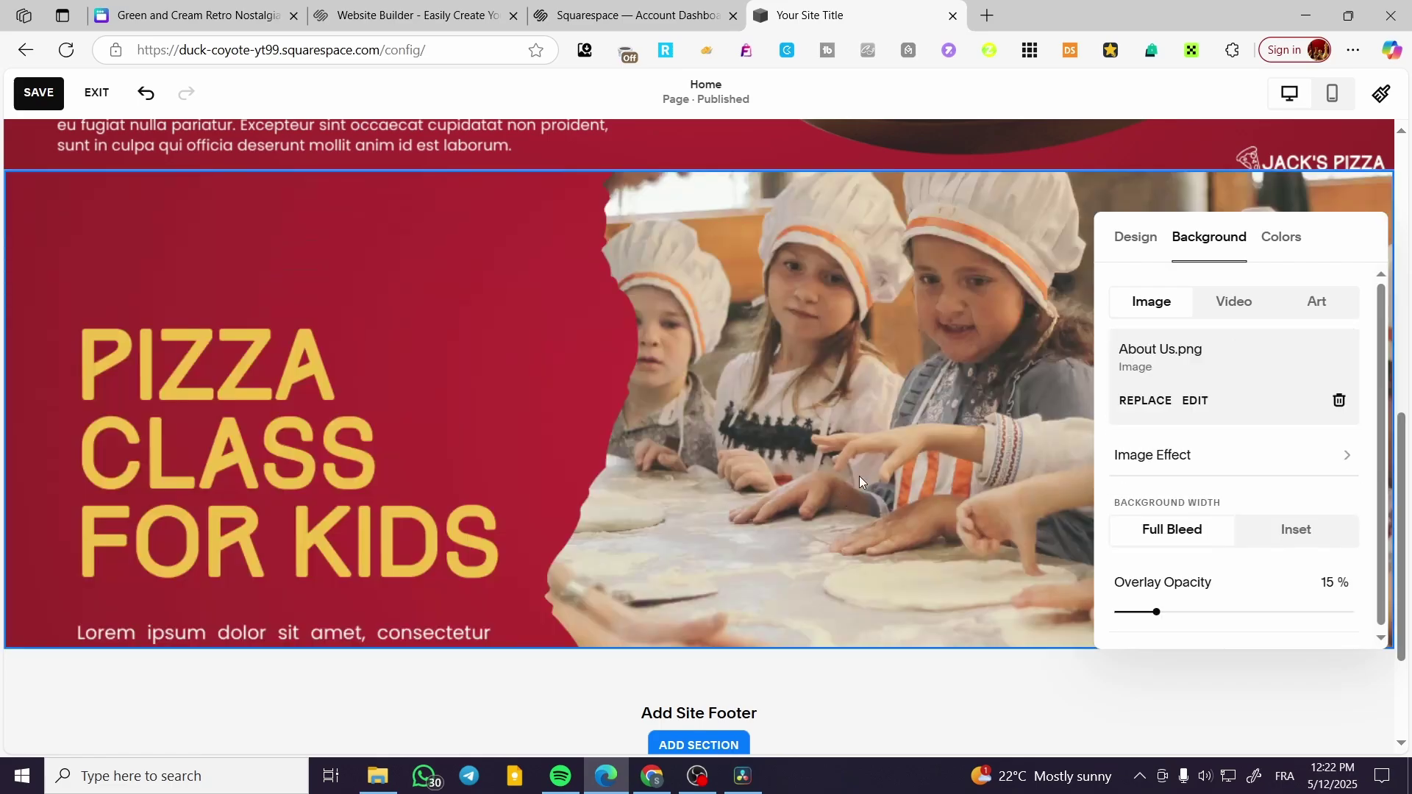
Increase the Pizza Class for Kids section's height until the whole paragraph under its heading fits
scroll(835, 419, "down", 1)
scroll(836, 419, "down", 1)
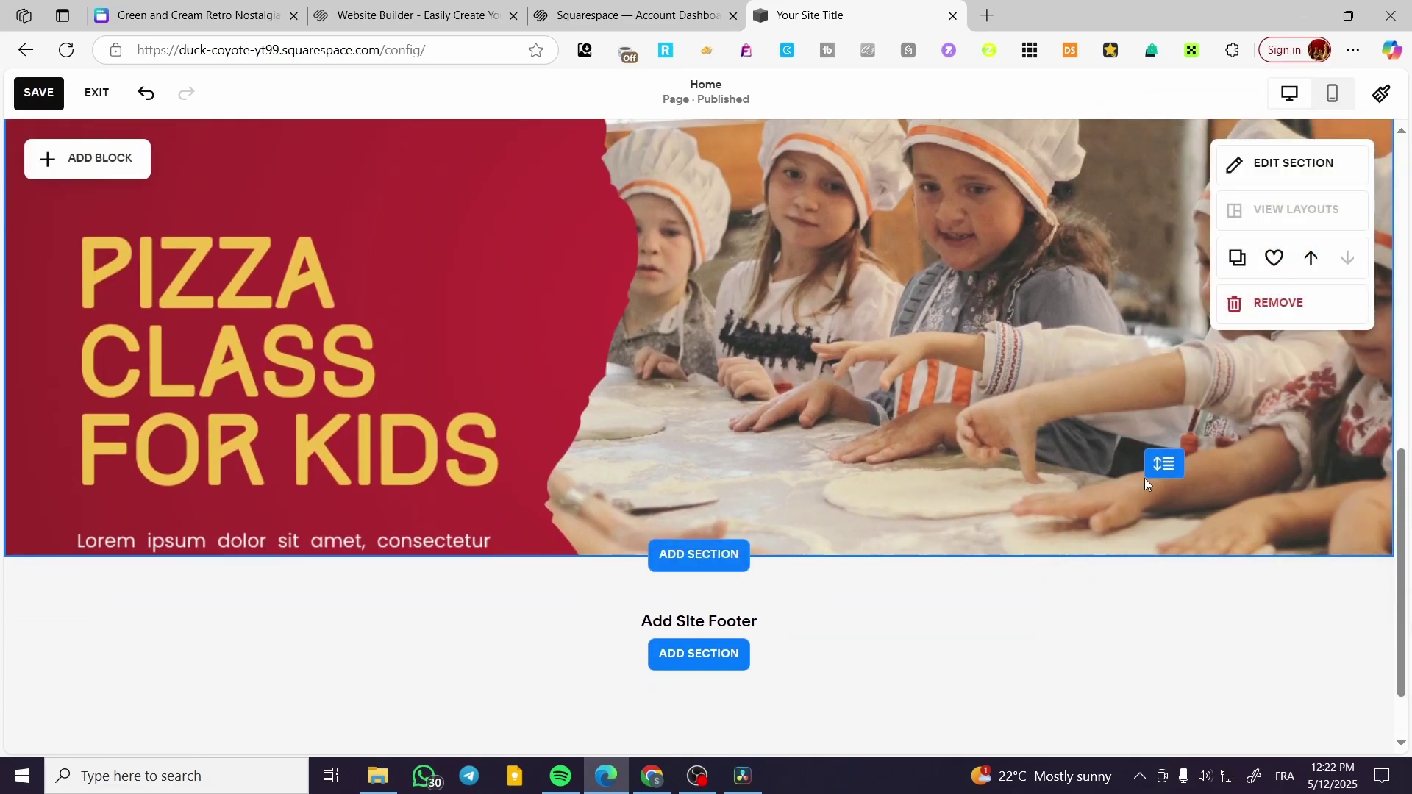
left_click_drag(1164, 463, 1171, 600)
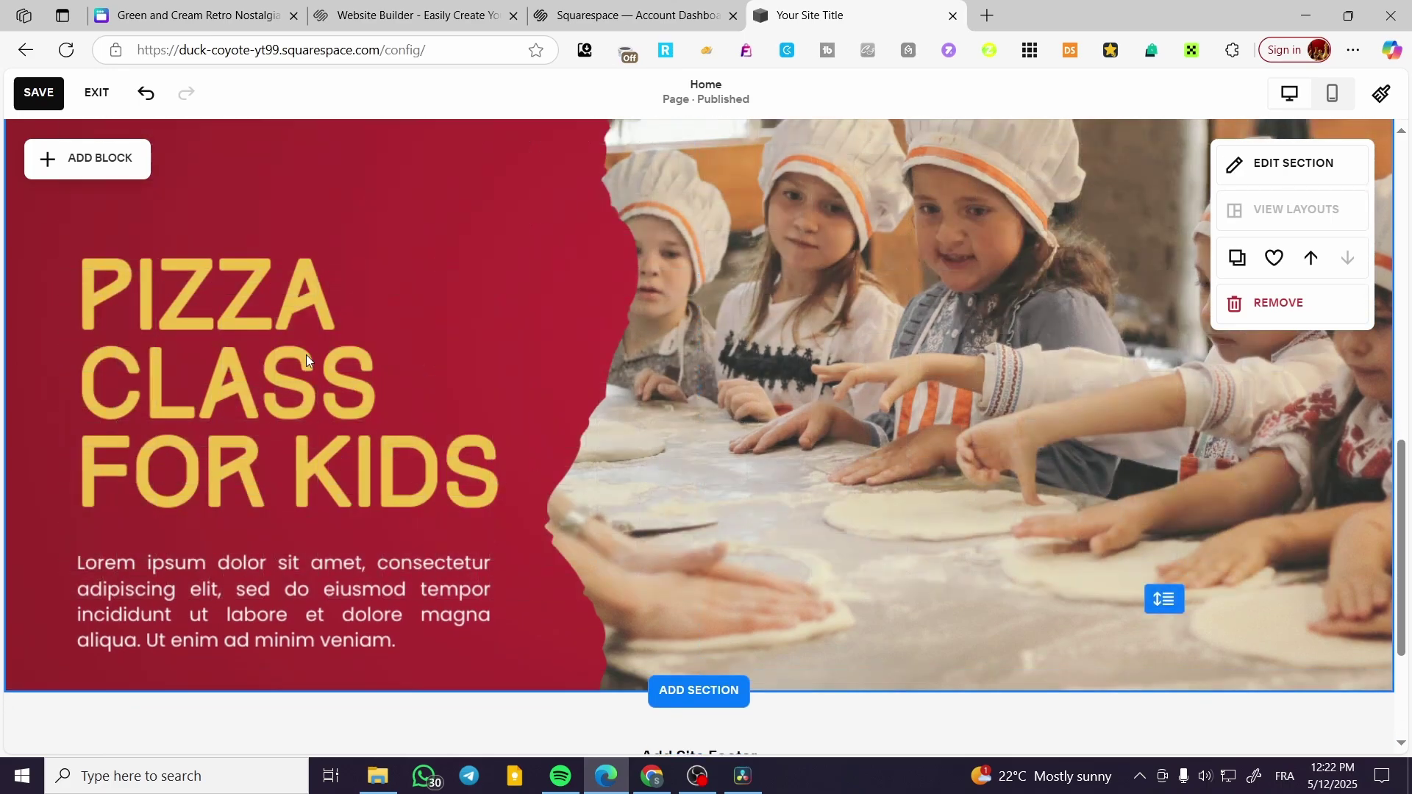
Add a blank section below the Pizza Class for Kids section
scroll(440, 593, "up", 3)
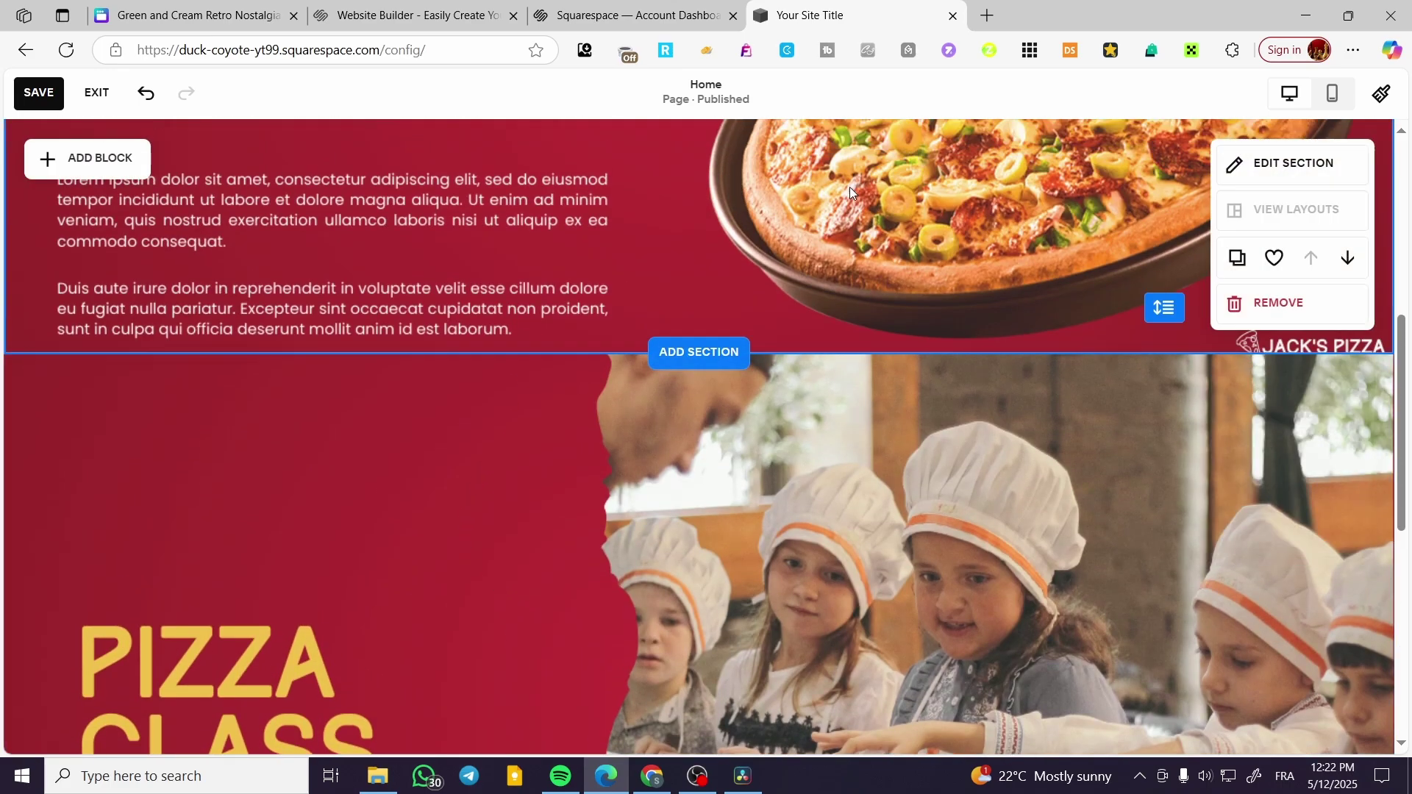
scroll(1402, 410, "down", 8)
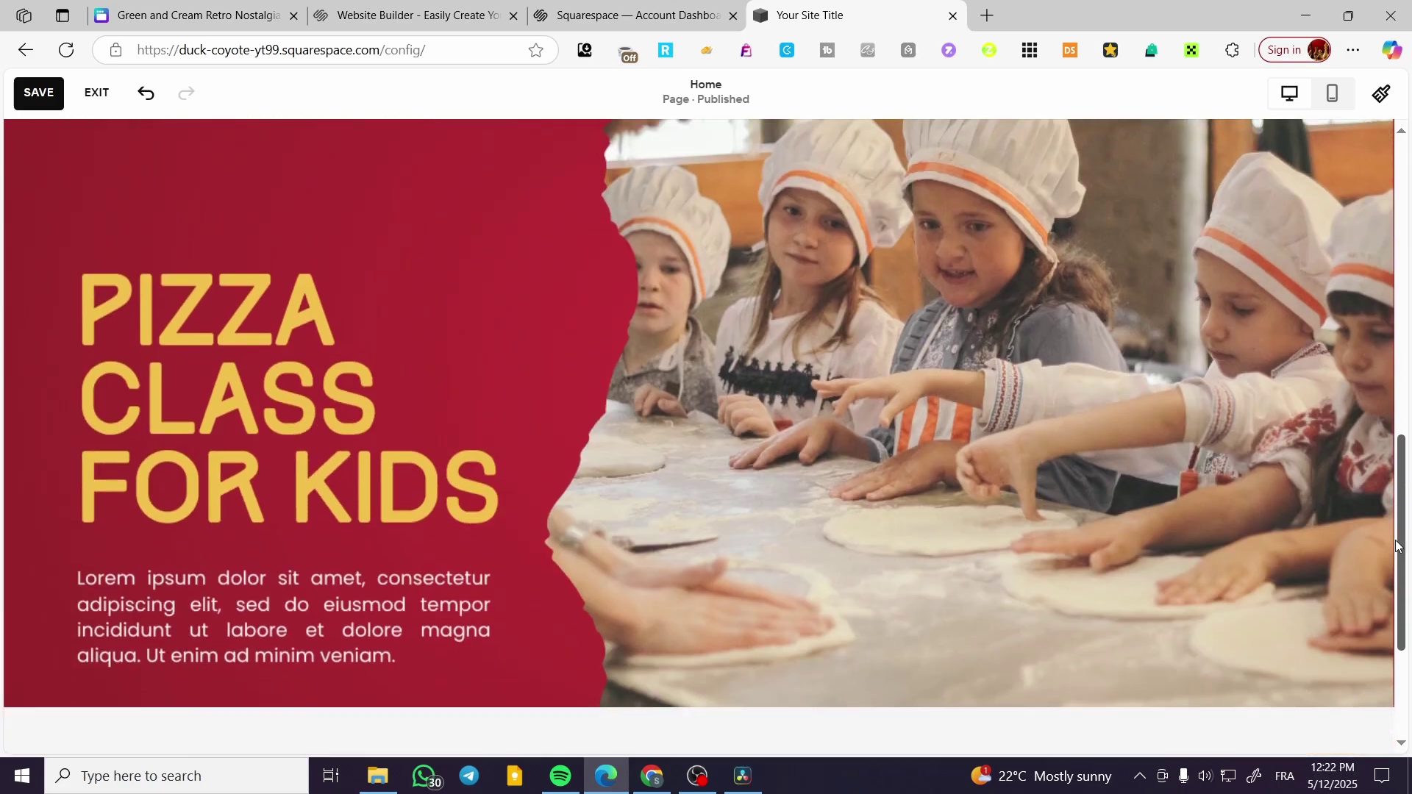
left_click(709, 471)
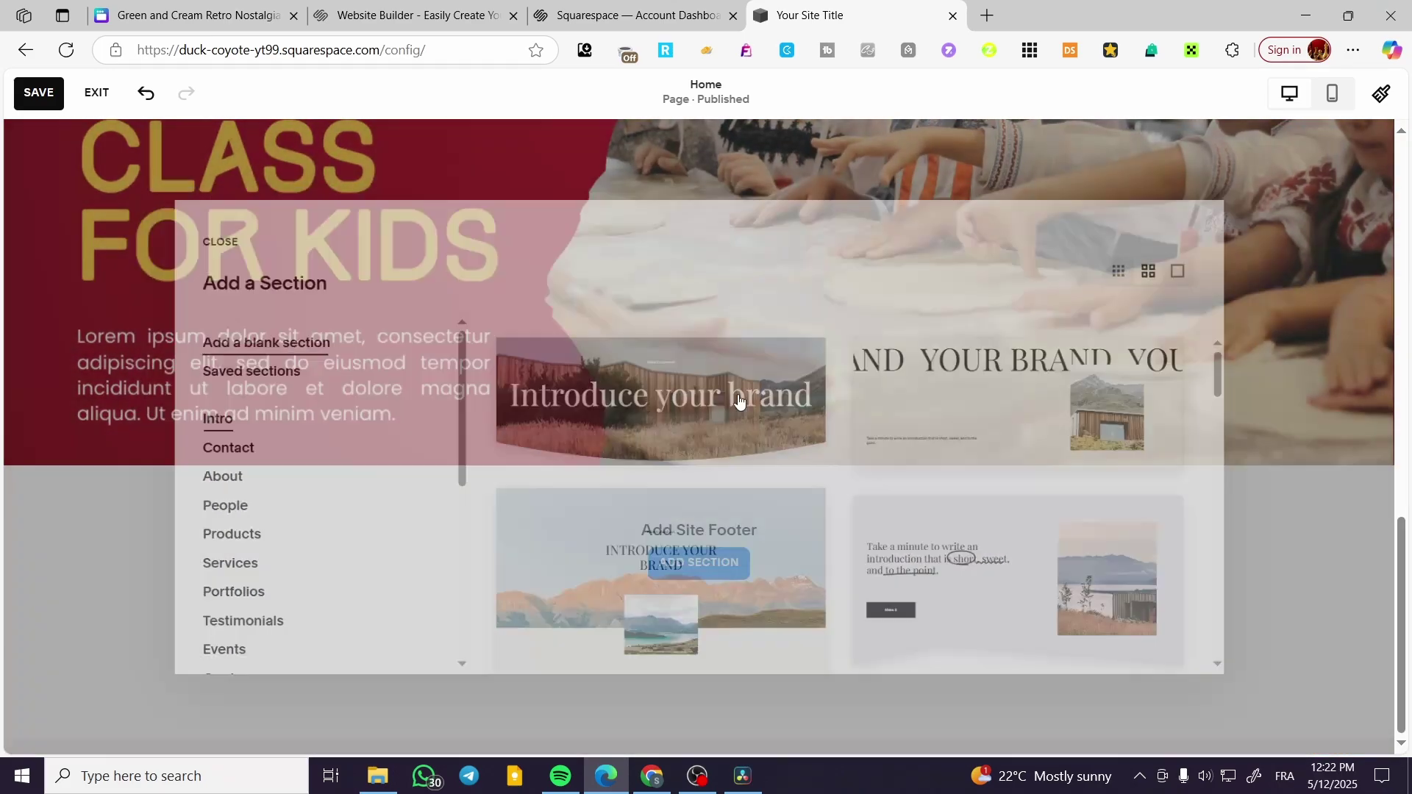
left_click(739, 400)
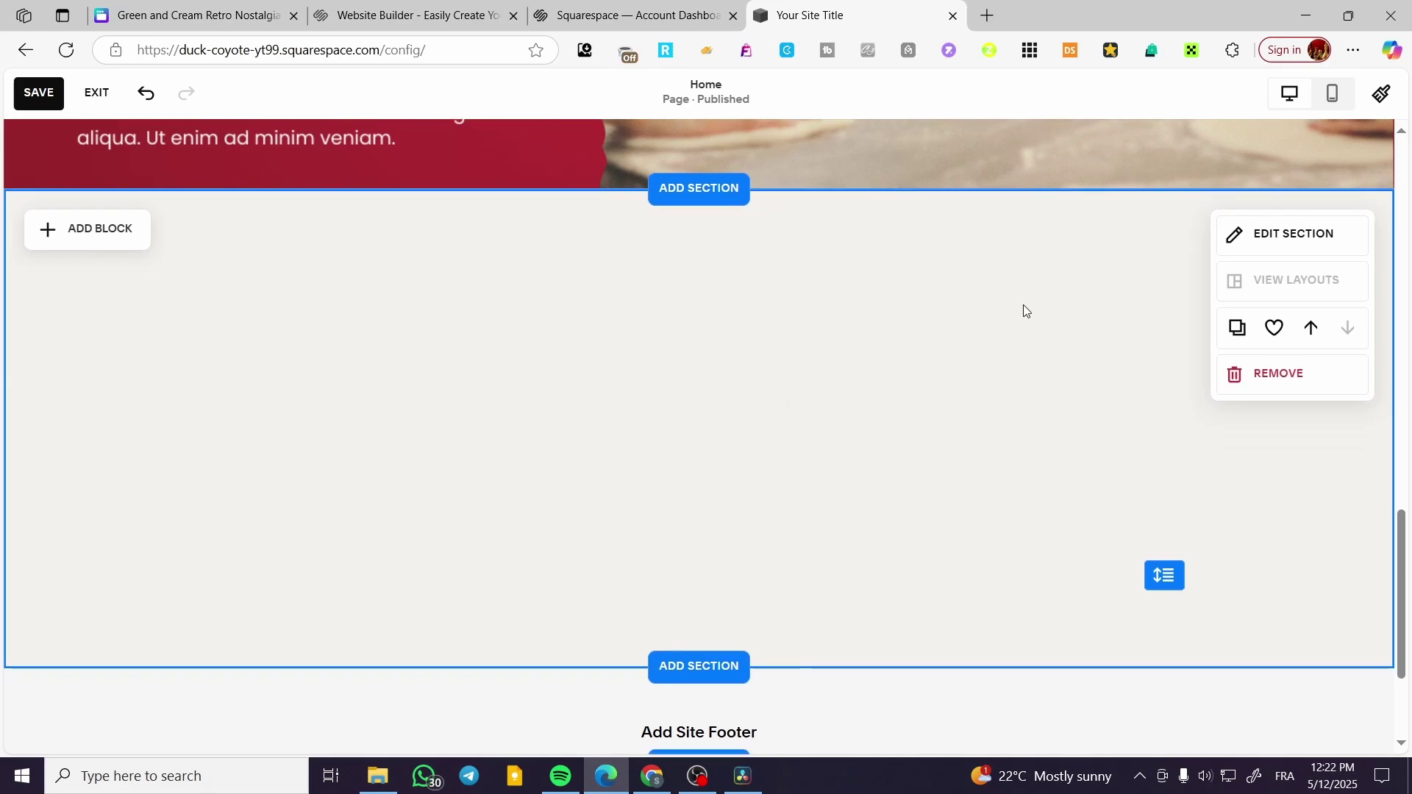
Switch to the Canva design and download it as PNG with only page 3, the Meet Our Chef page, selected
left_click(192, 15)
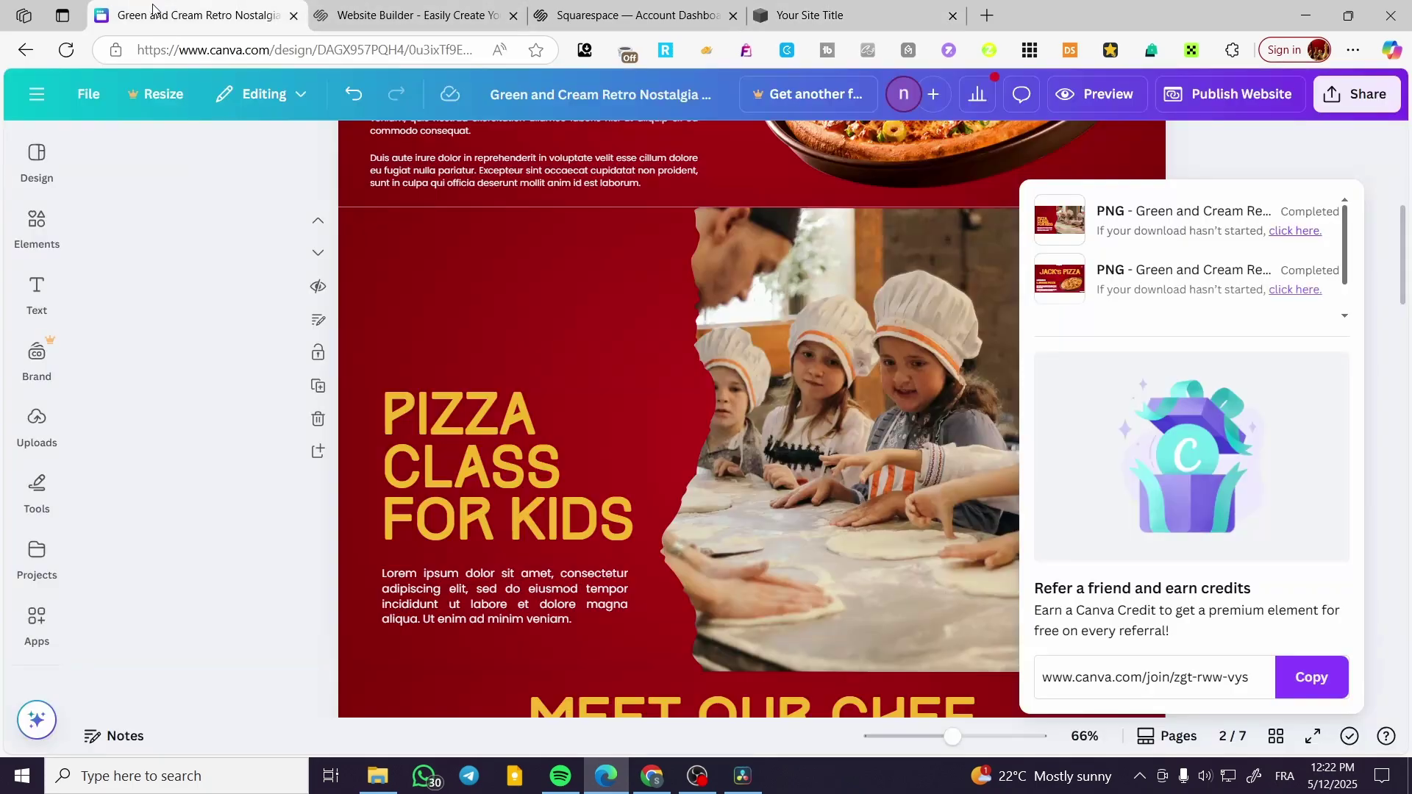
scroll(606, 433, "down", 5)
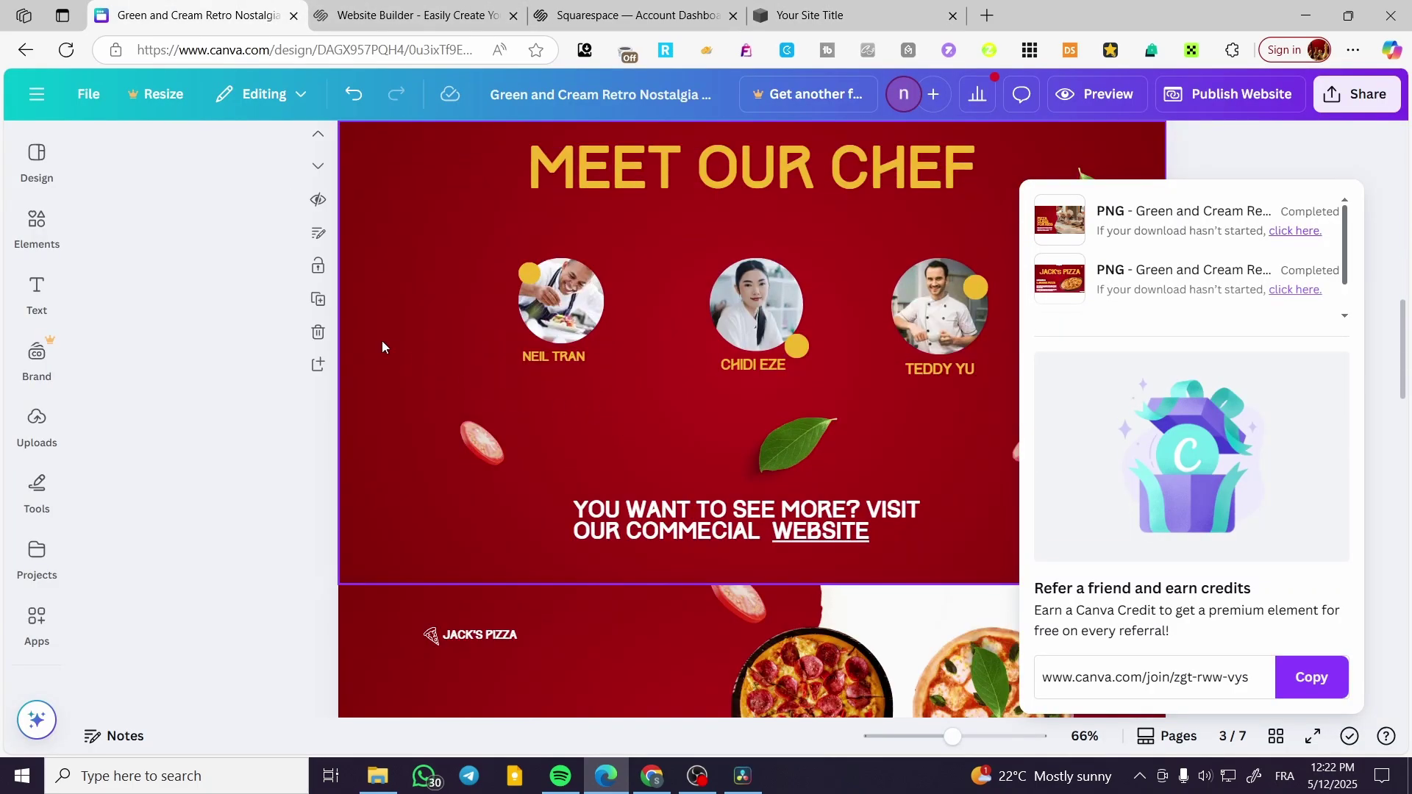
left_click(382, 341)
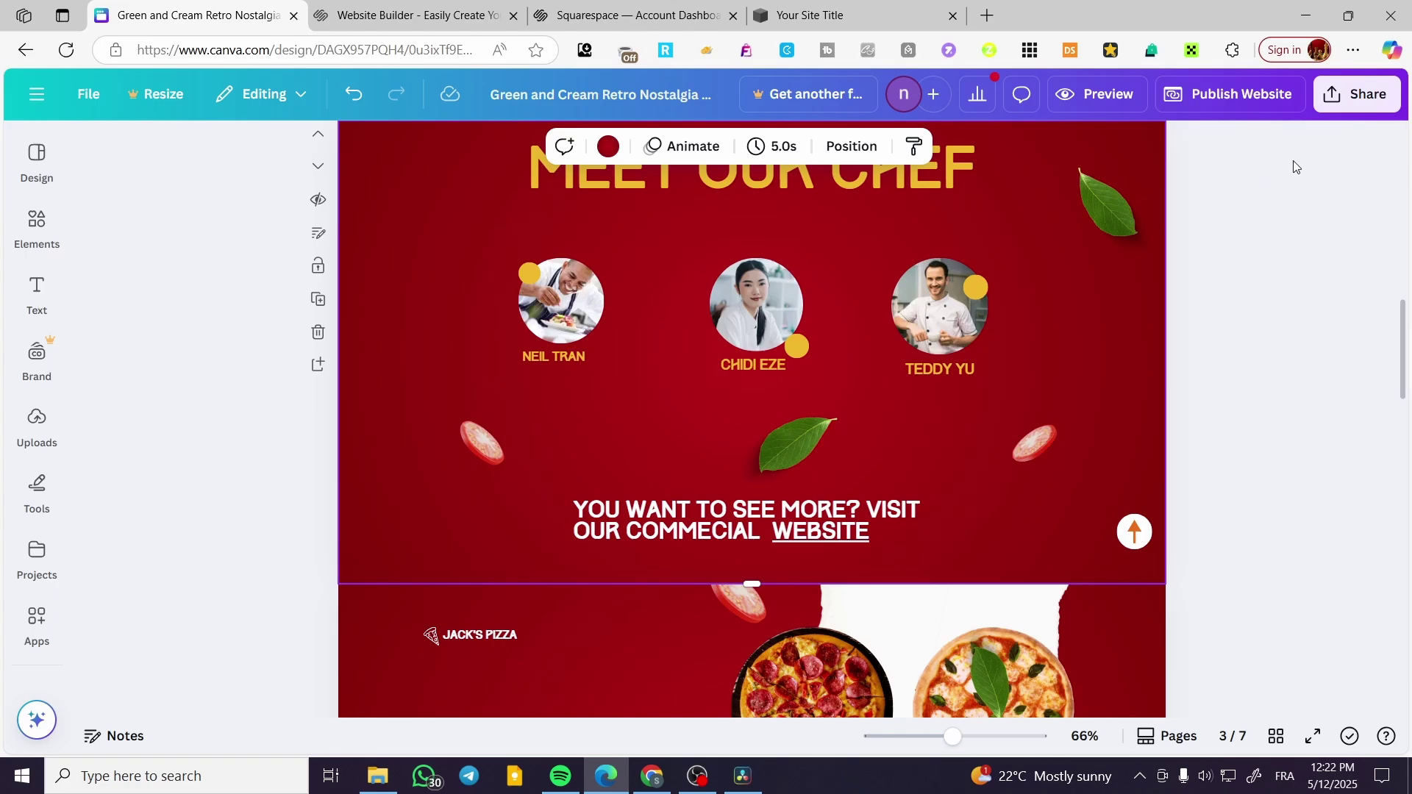
left_click(1356, 94)
left_click(1086, 491)
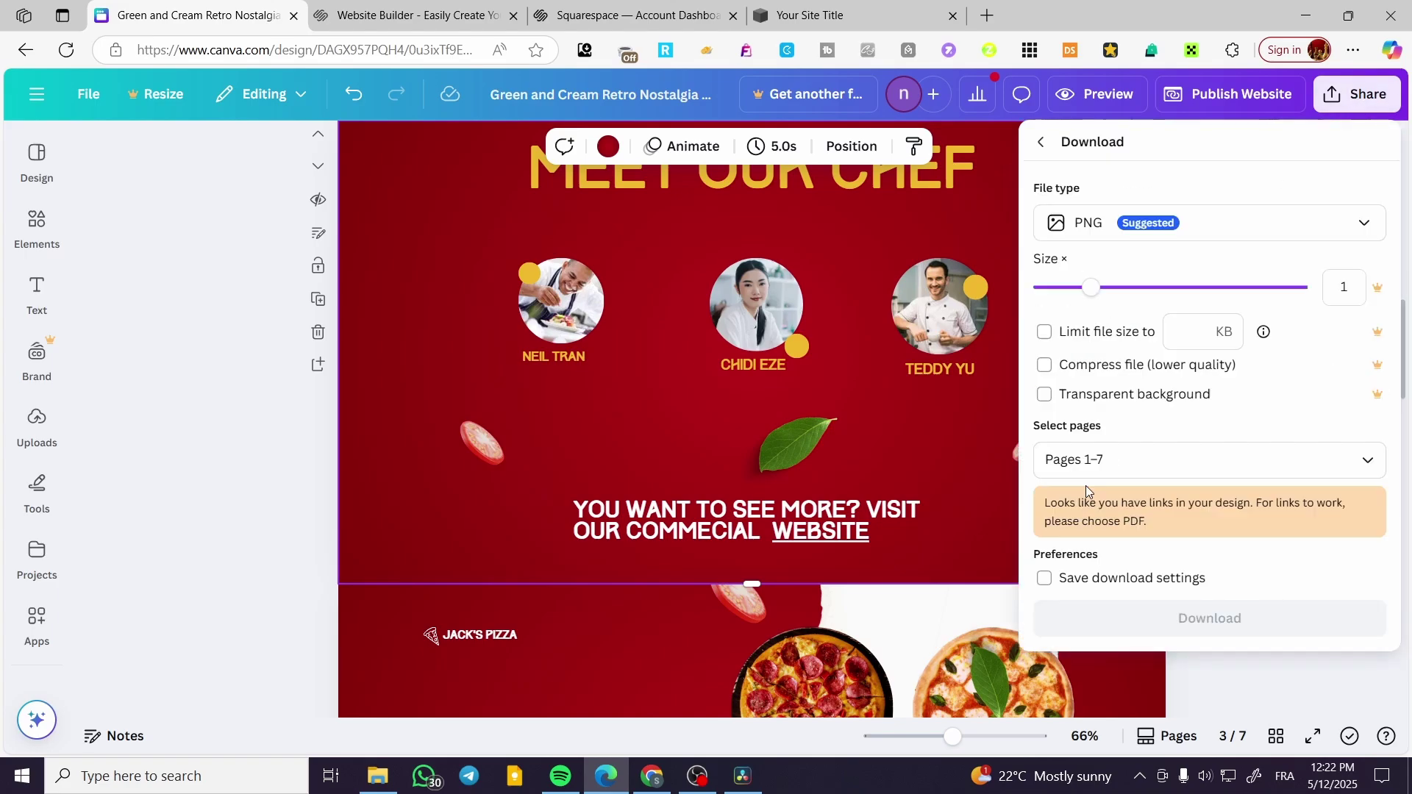
left_click(1198, 464)
left_click(1063, 250)
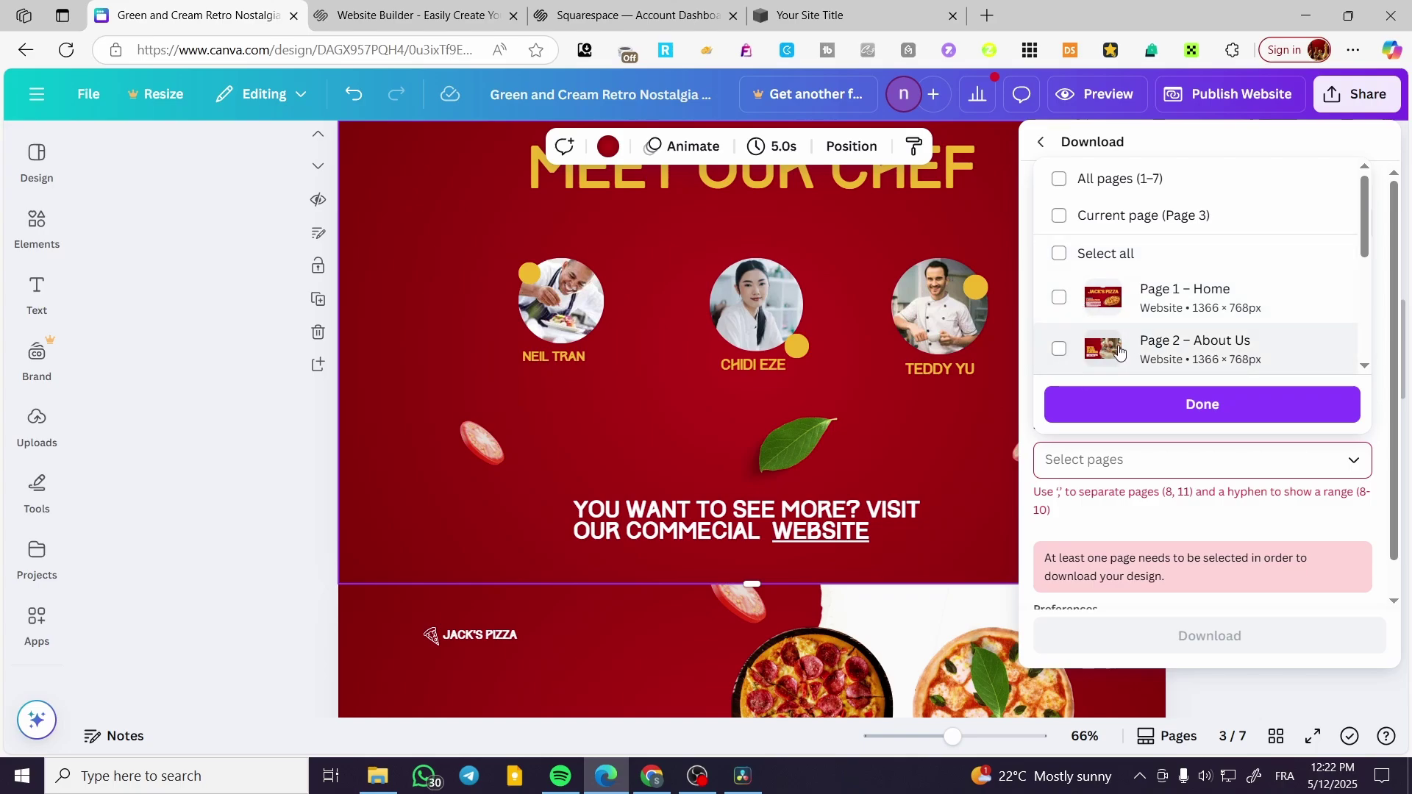
scroll(1064, 287, "down", 2)
left_click(1058, 288)
left_click(1172, 404)
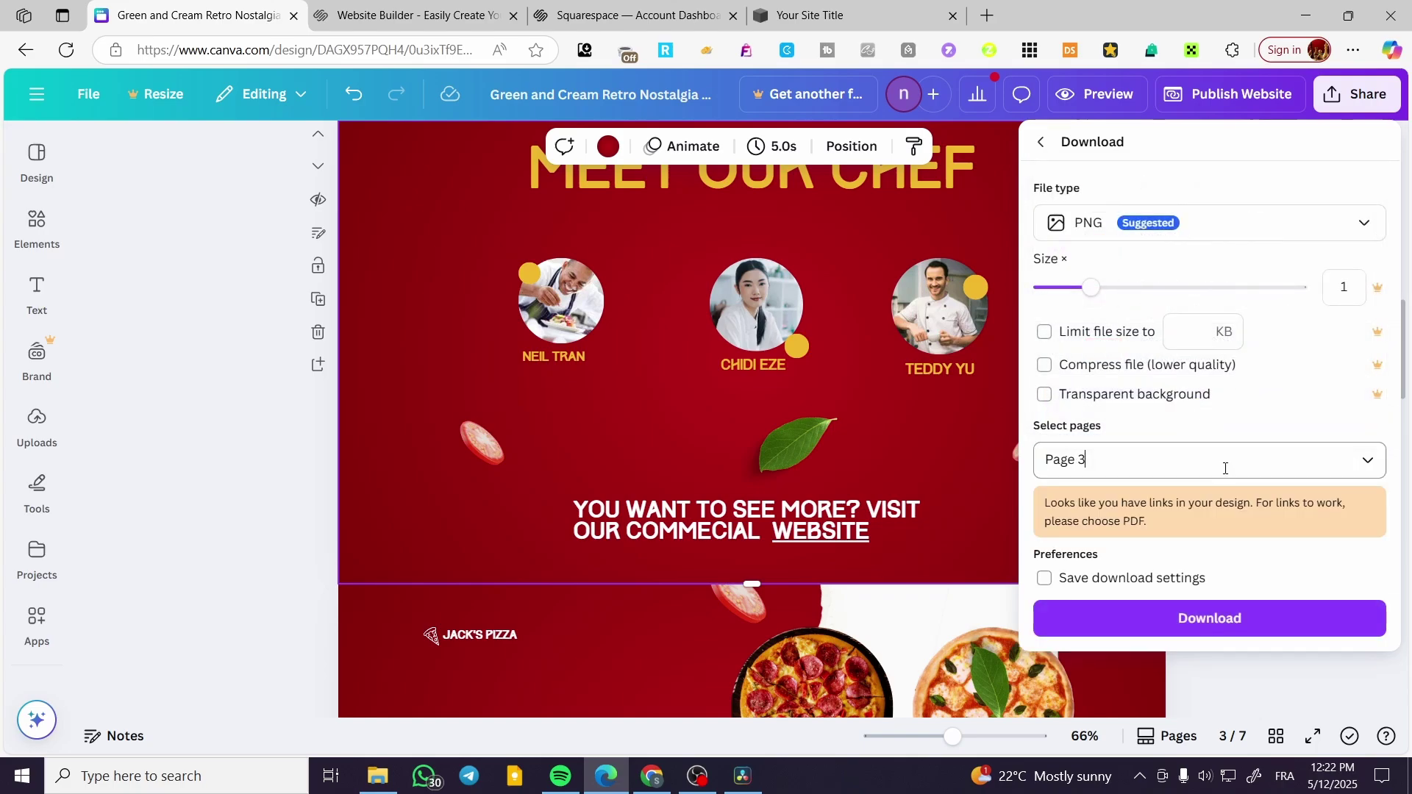
left_click(1210, 618)
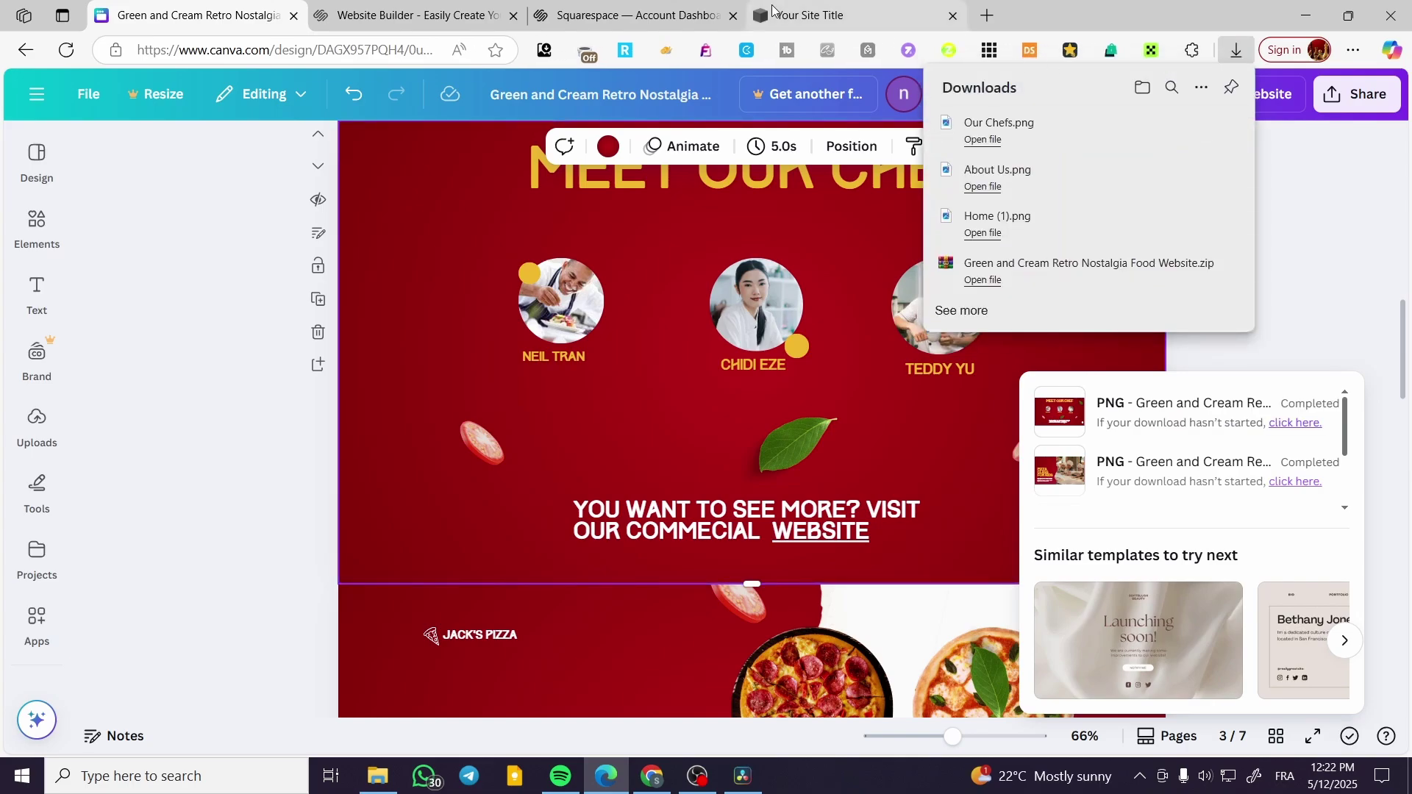
Switch to the Squarespace editor and set the downloaded Our Chefs.png as the new blank section's background image
left_click(846, 15)
left_click(1266, 246)
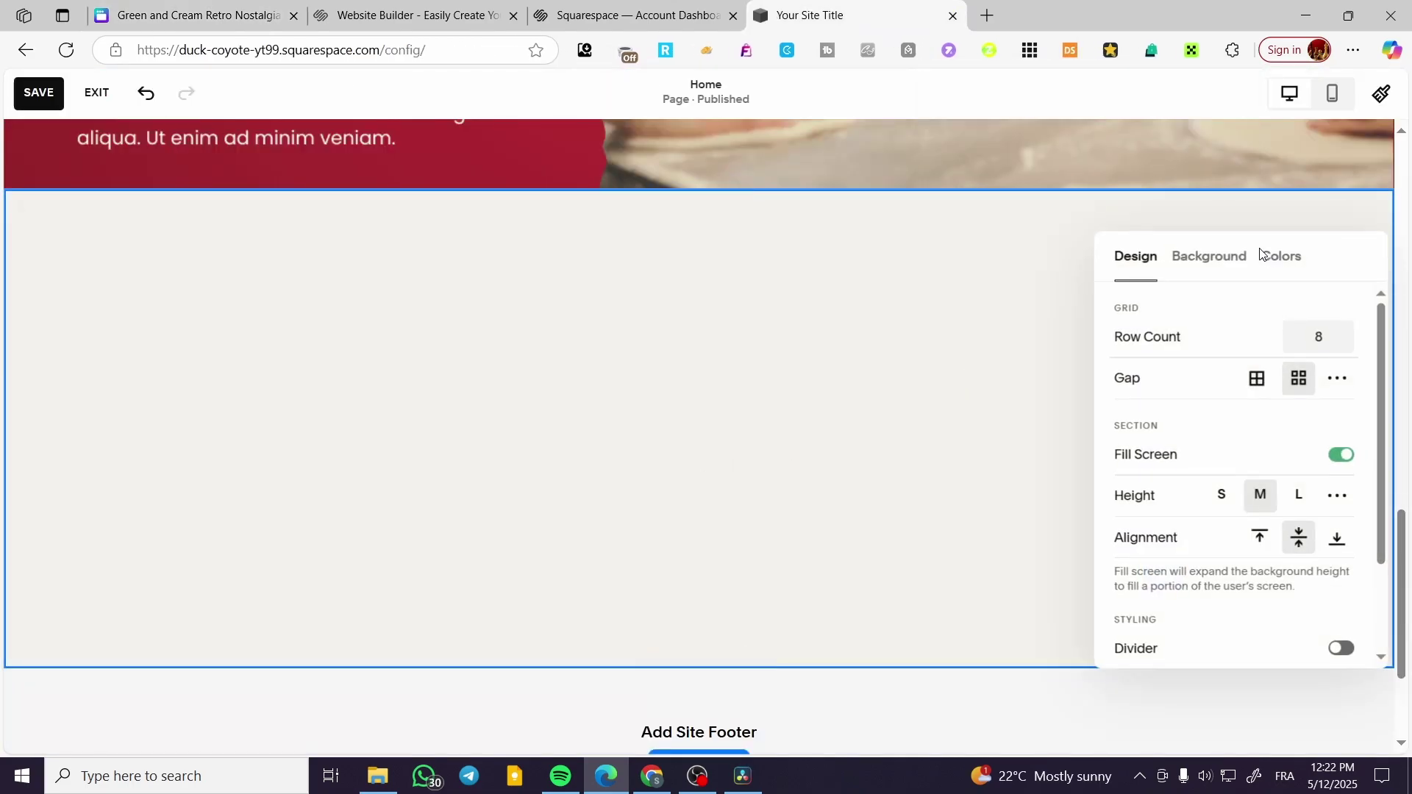
left_click(1224, 259)
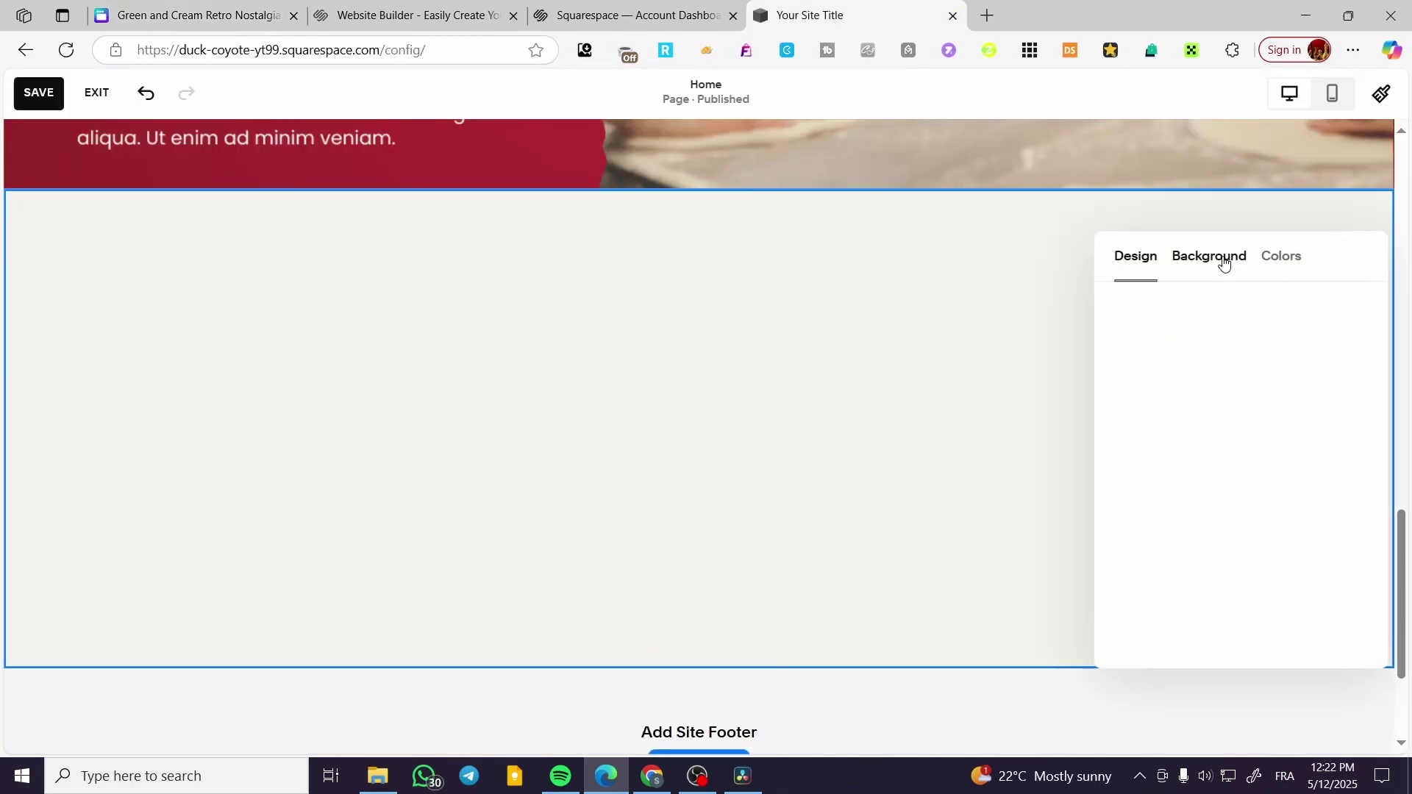
left_click(1353, 50)
left_click(1182, 328)
left_click_drag(978, 122, 1242, 405)
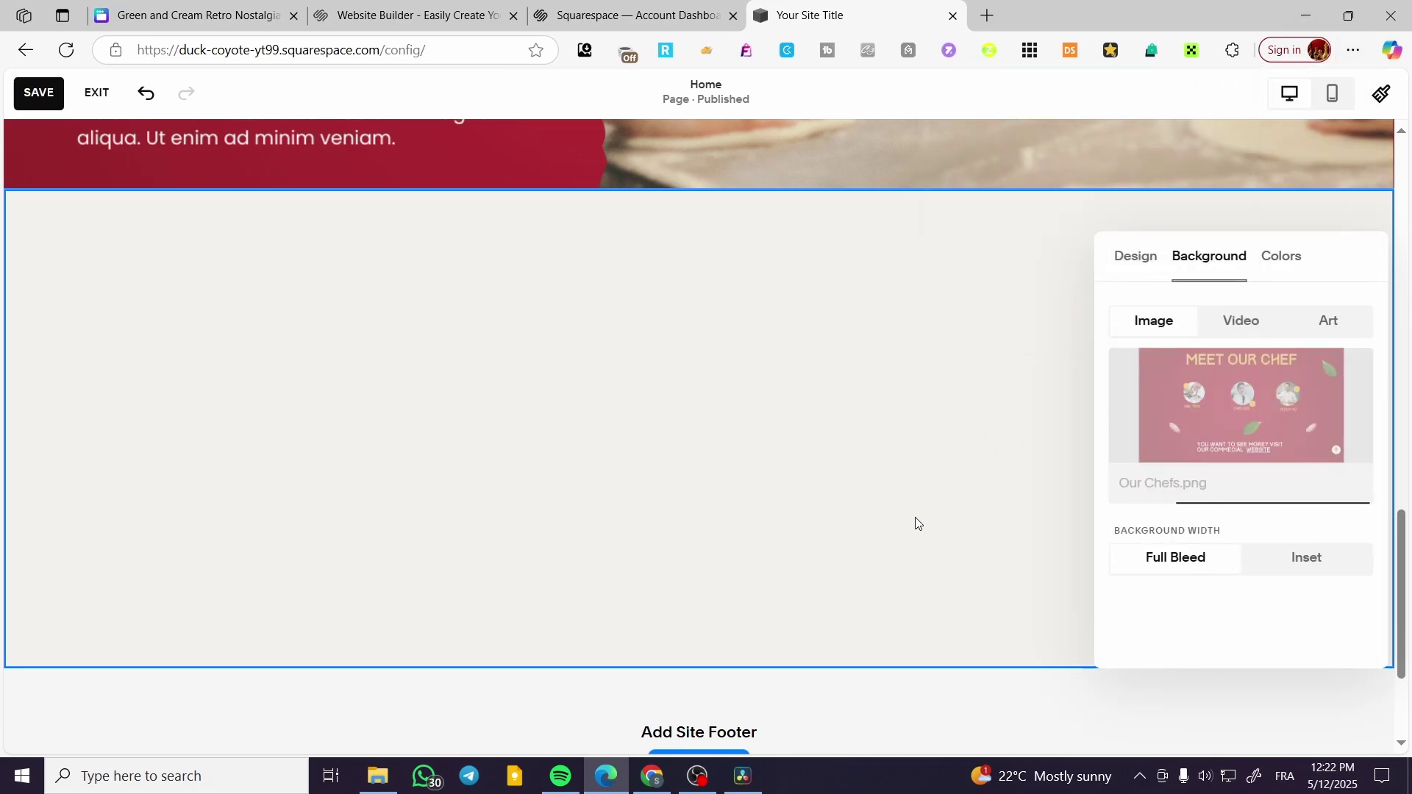
Increase the Meet Our Chef section's height so its heading fits above the chef portraits
scroll(919, 521, "down", 2)
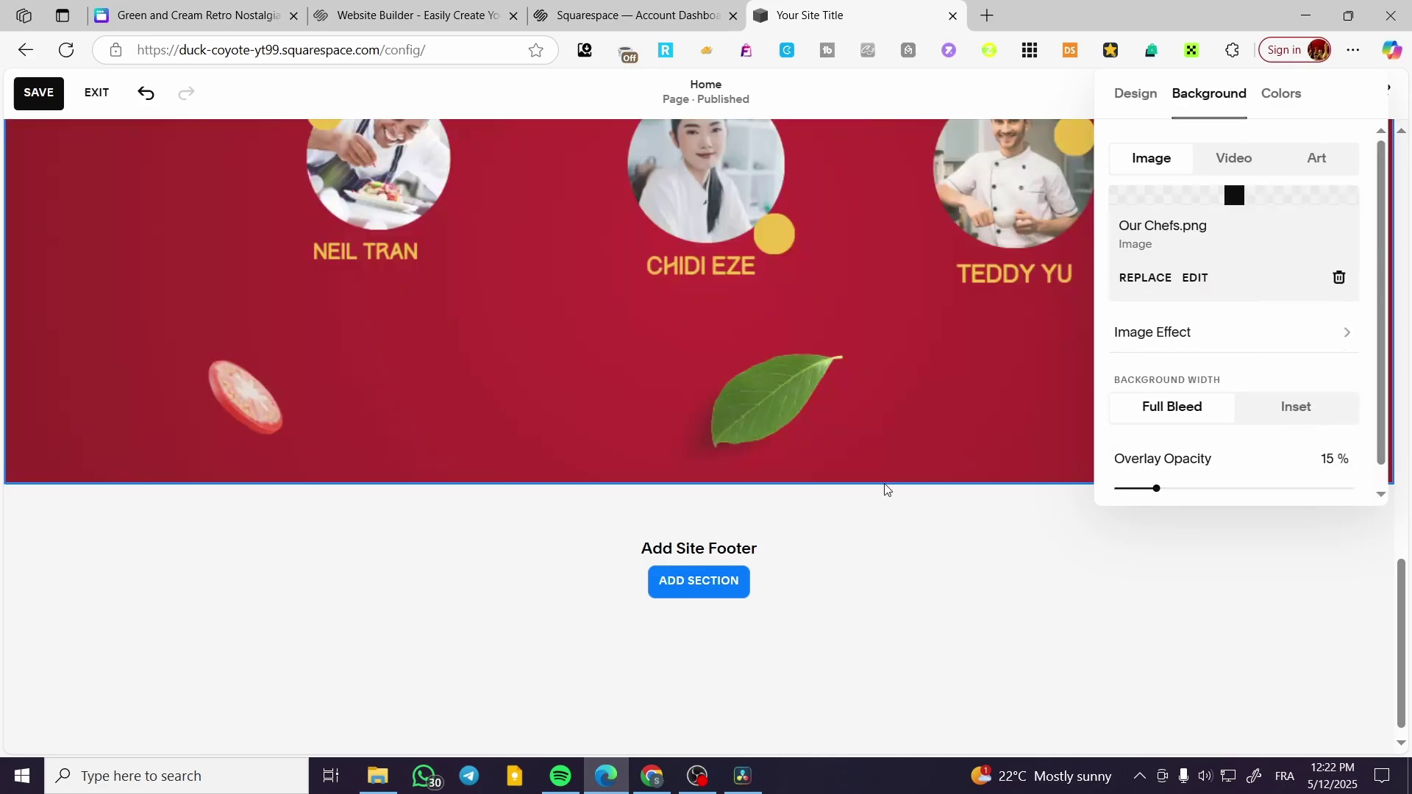
left_click(960, 417)
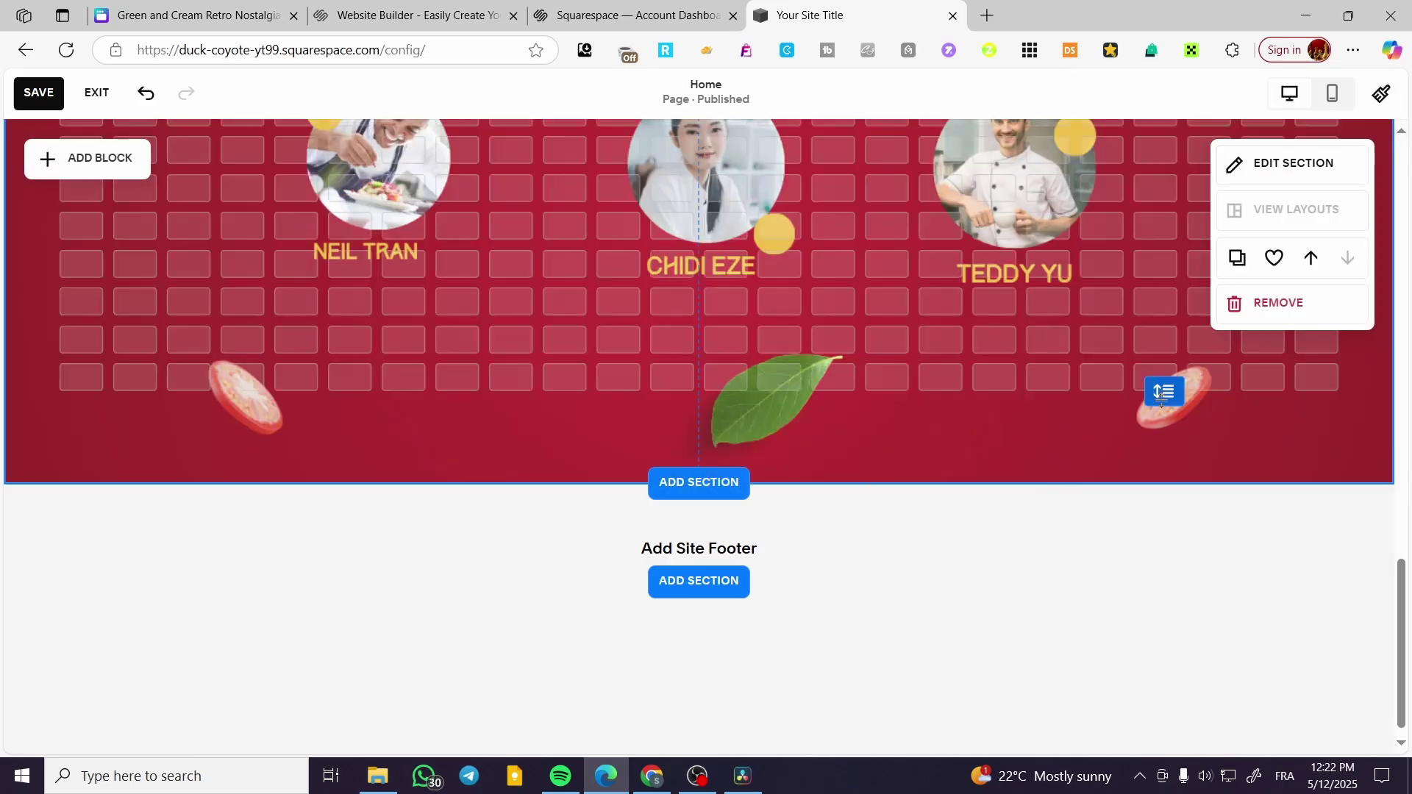
scroll(920, 511, "up", 4)
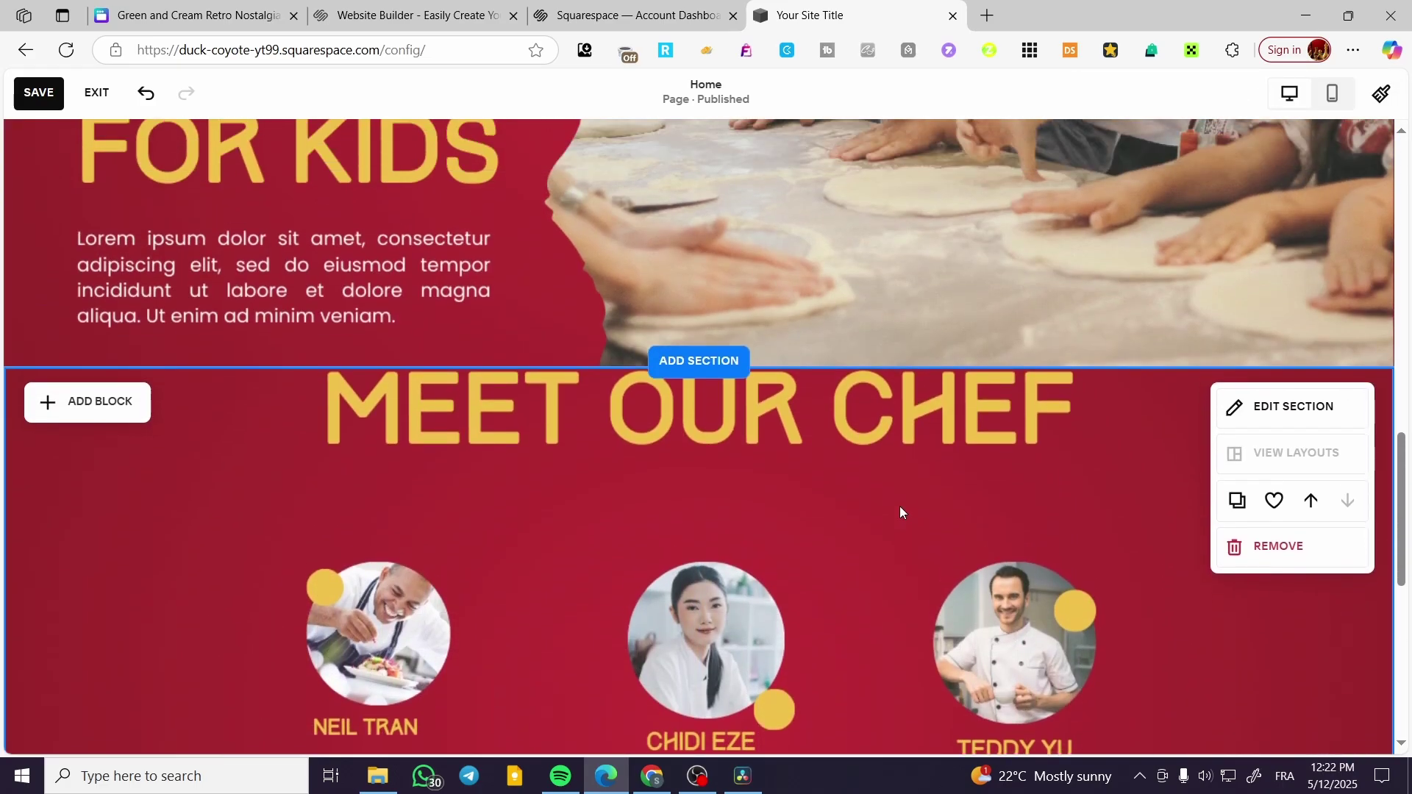
scroll(900, 507, "up", 2)
scroll(1364, 402, "up", 3)
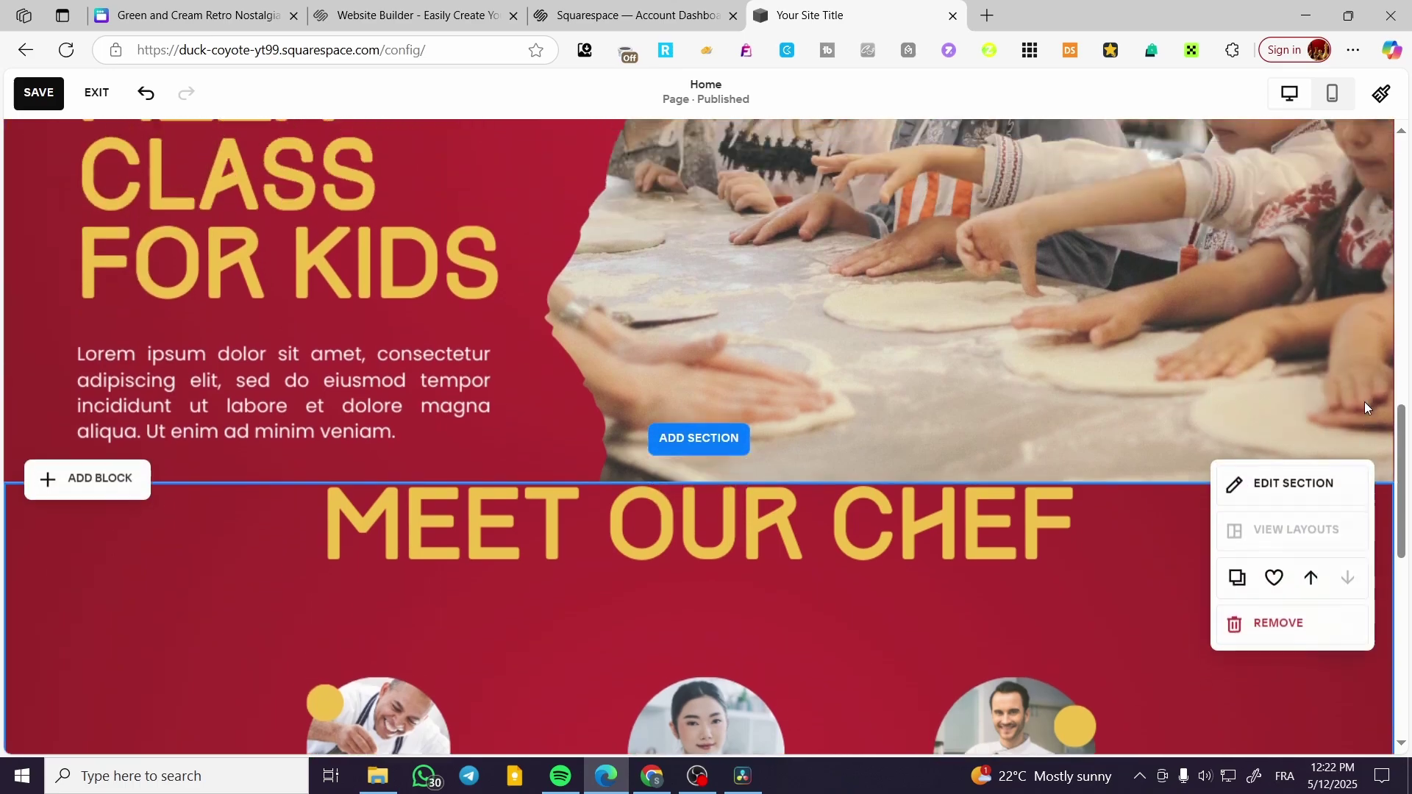
Add a text block to the Jack's Pizza section and move it lower, beneath the large title
scroll(542, 426, "up", 8)
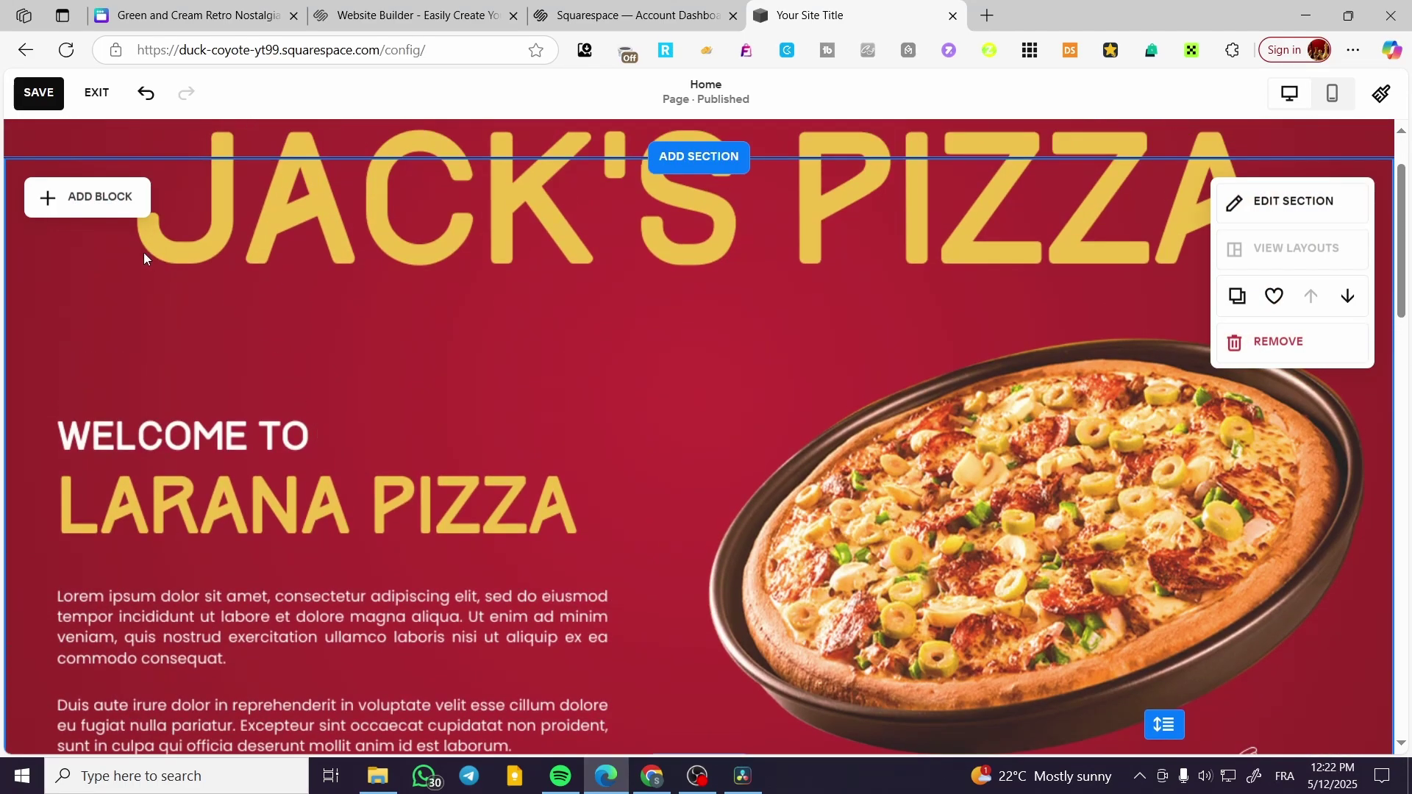
left_click(126, 196)
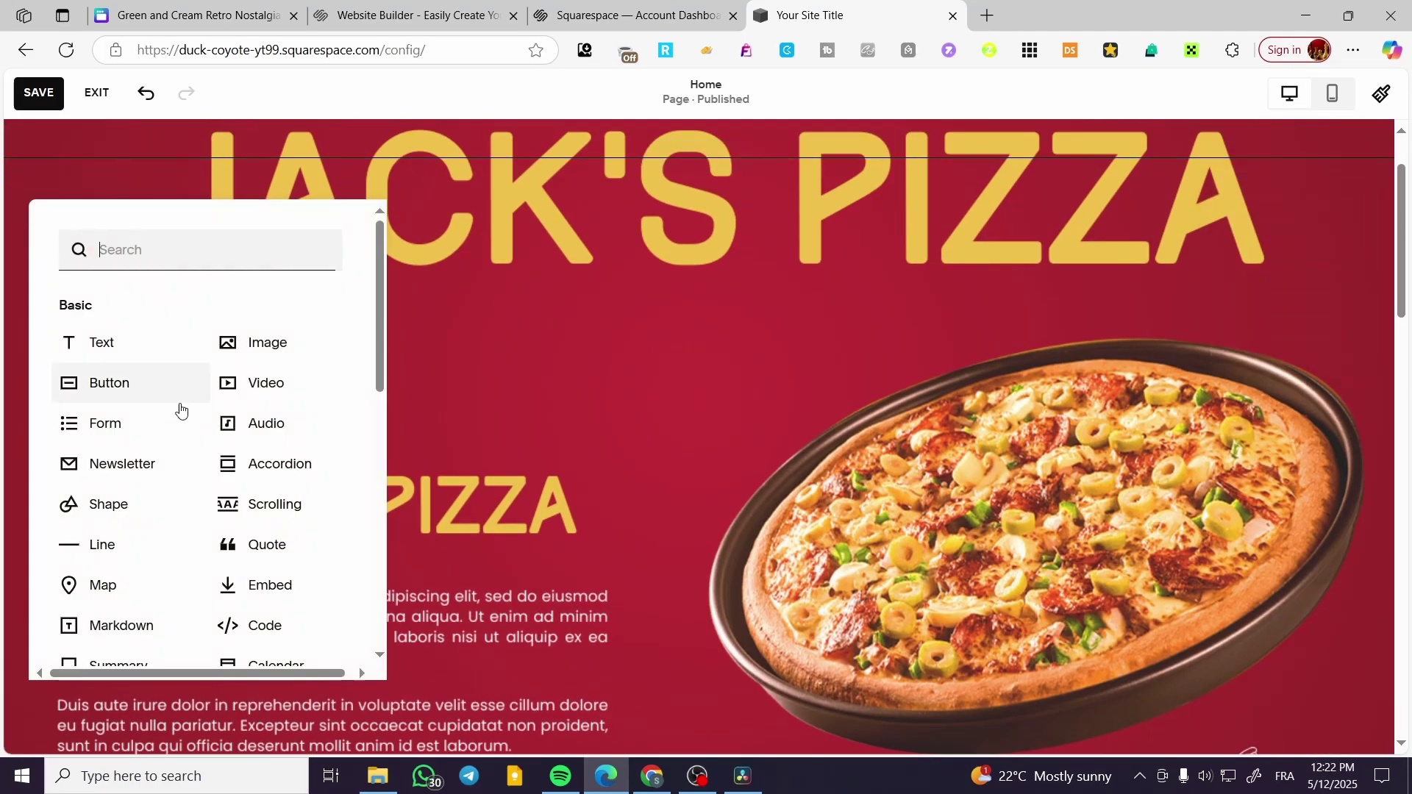
left_click(156, 340)
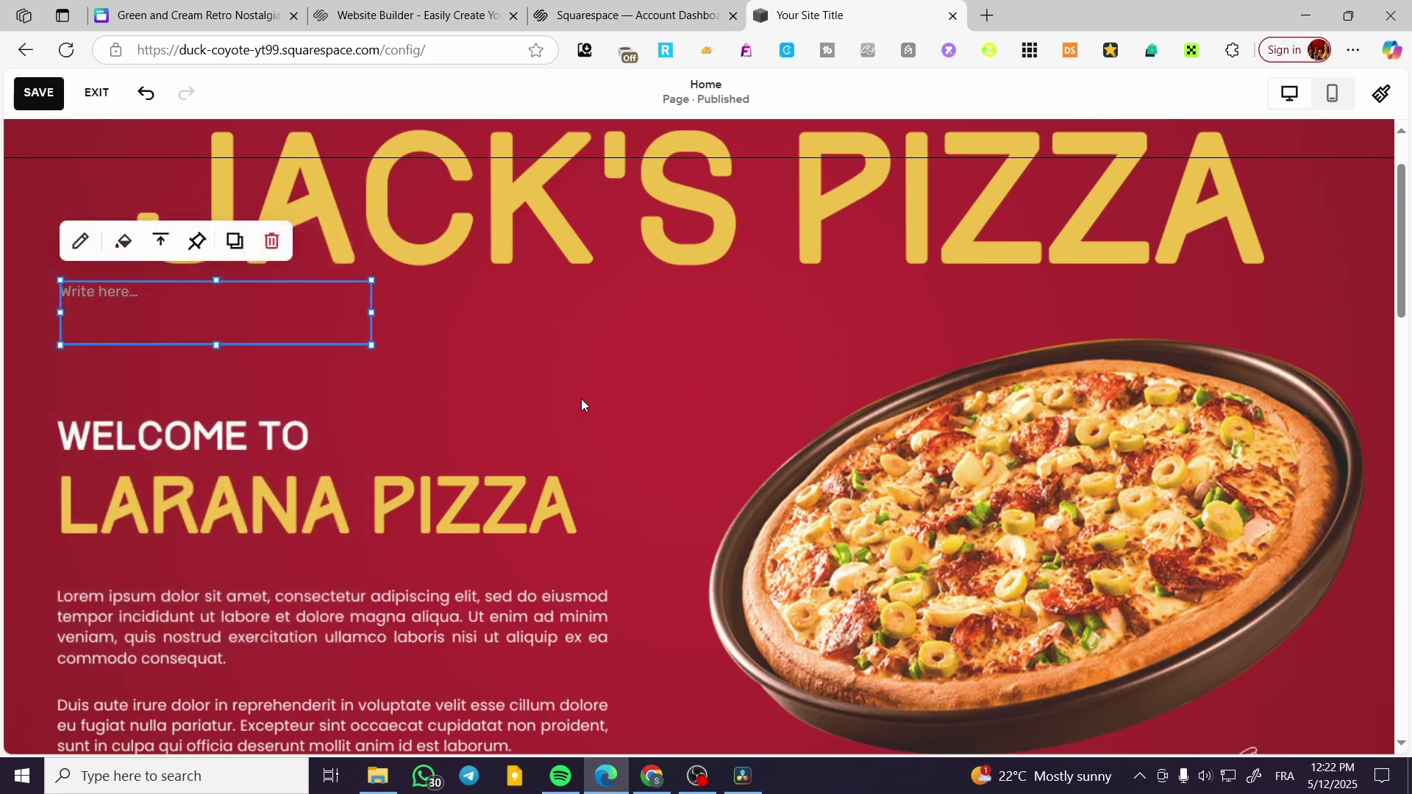
left_click_drag(251, 315, 258, 432)
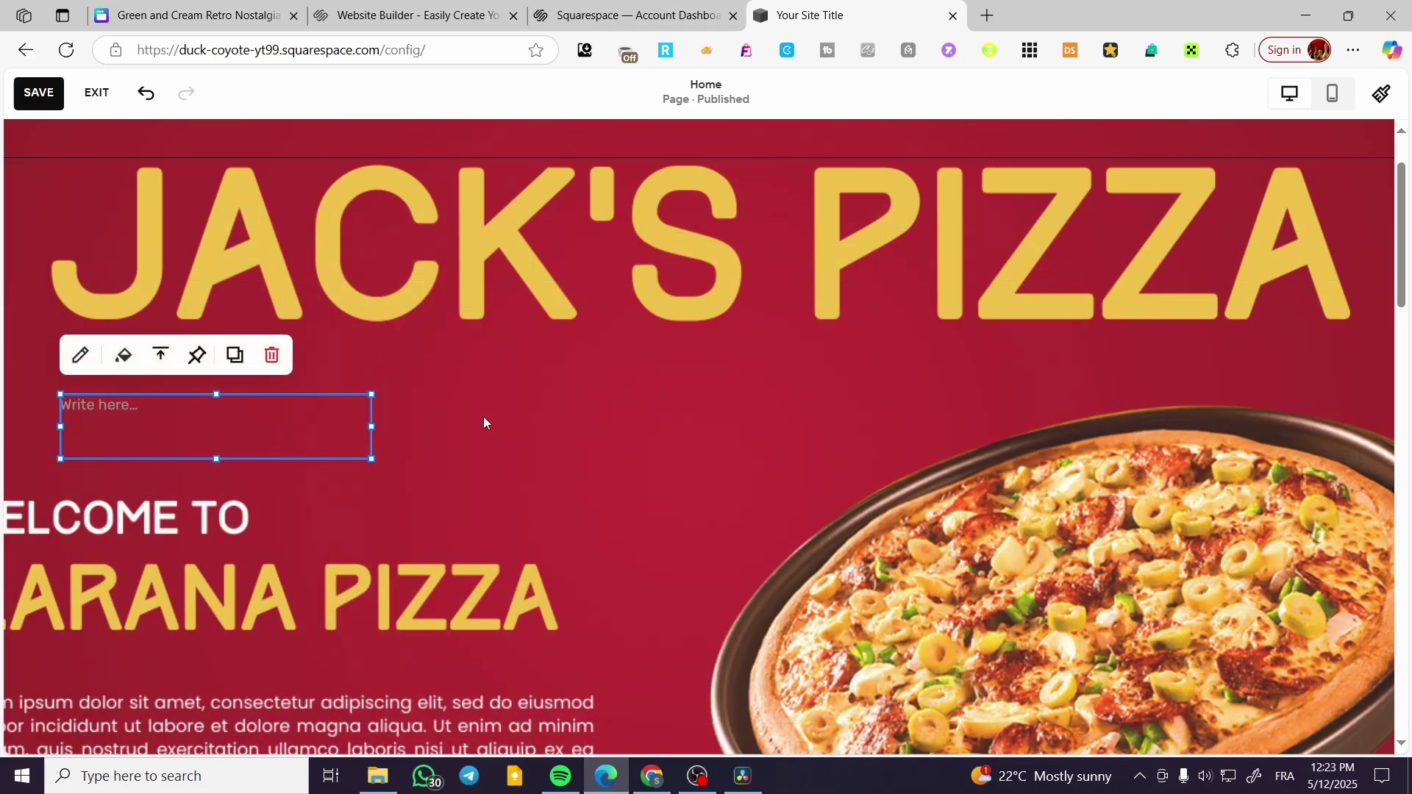
Move the empty text block just above the Welcome To heading and delete it
scroll(971, 490, "down", 3)
scroll(1003, 488, "down", 3)
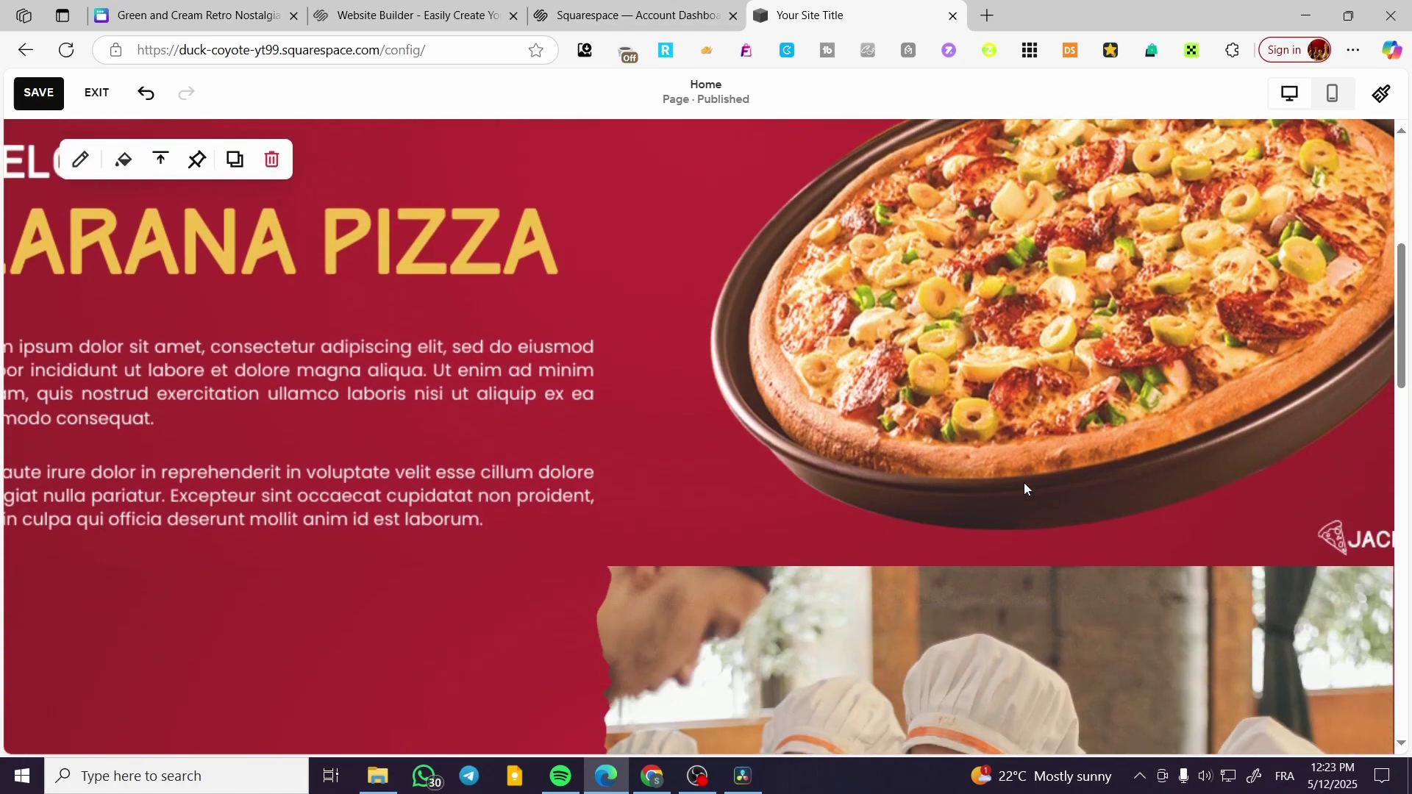
scroll(312, 396, "up", 5)
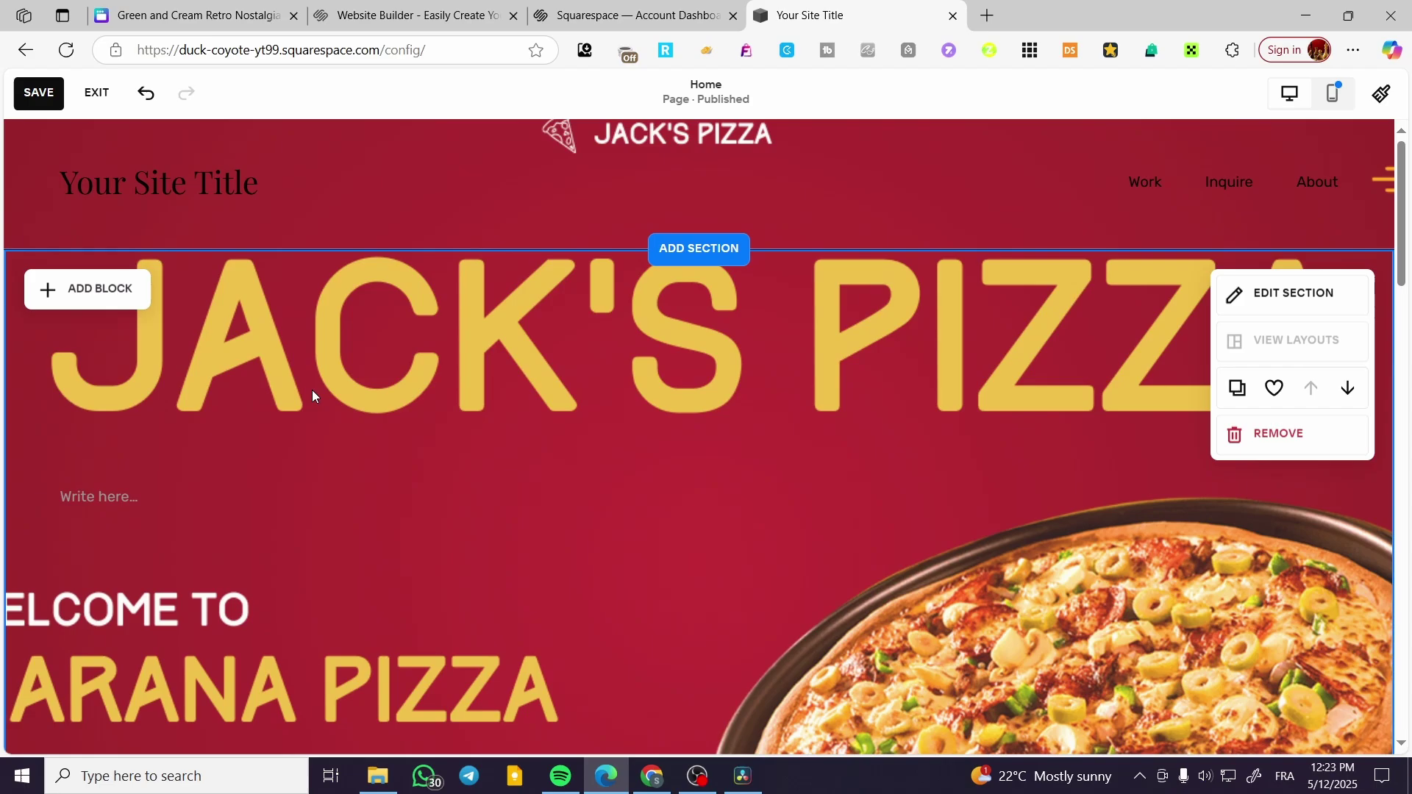
left_click(140, 477)
left_click_drag(87, 490, 249, 473)
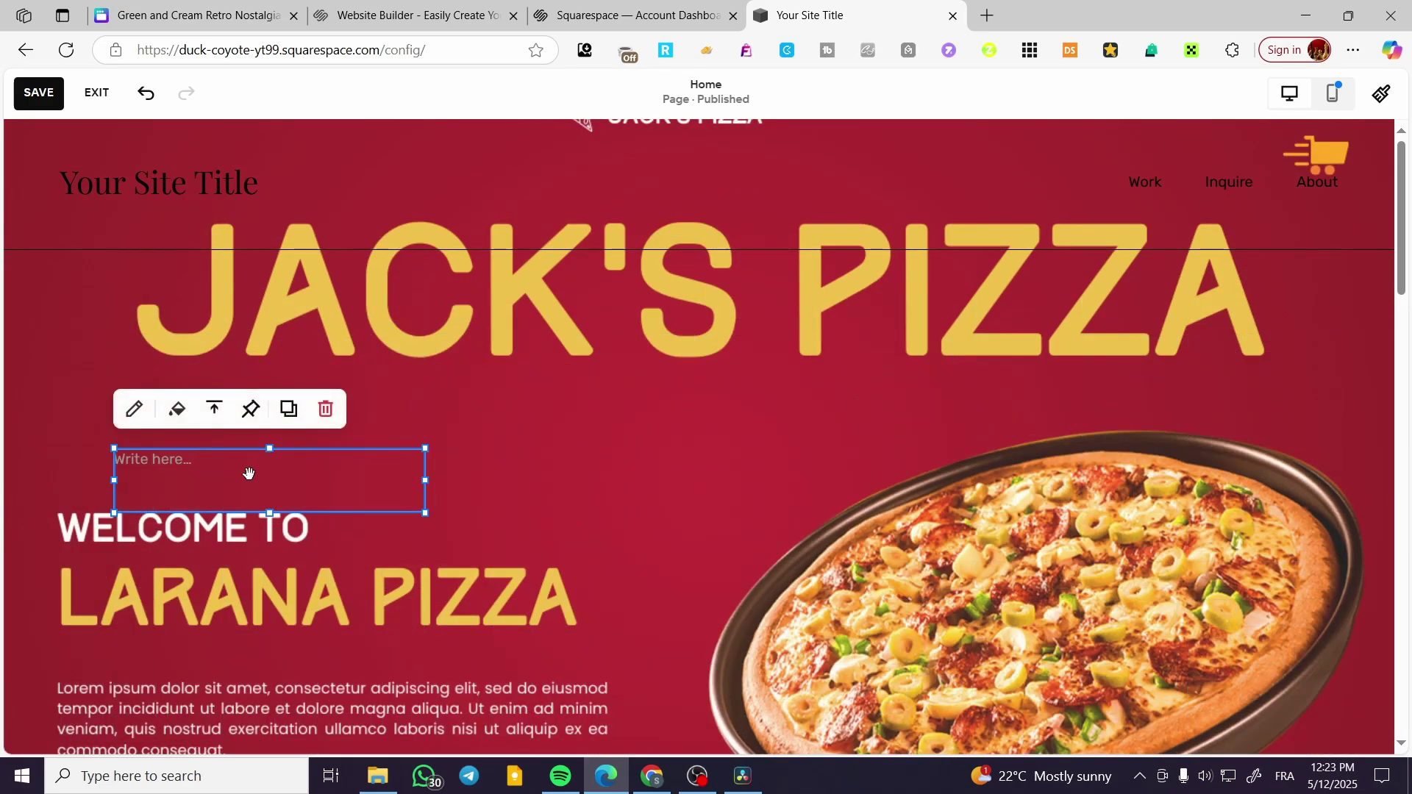
left_click(326, 409)
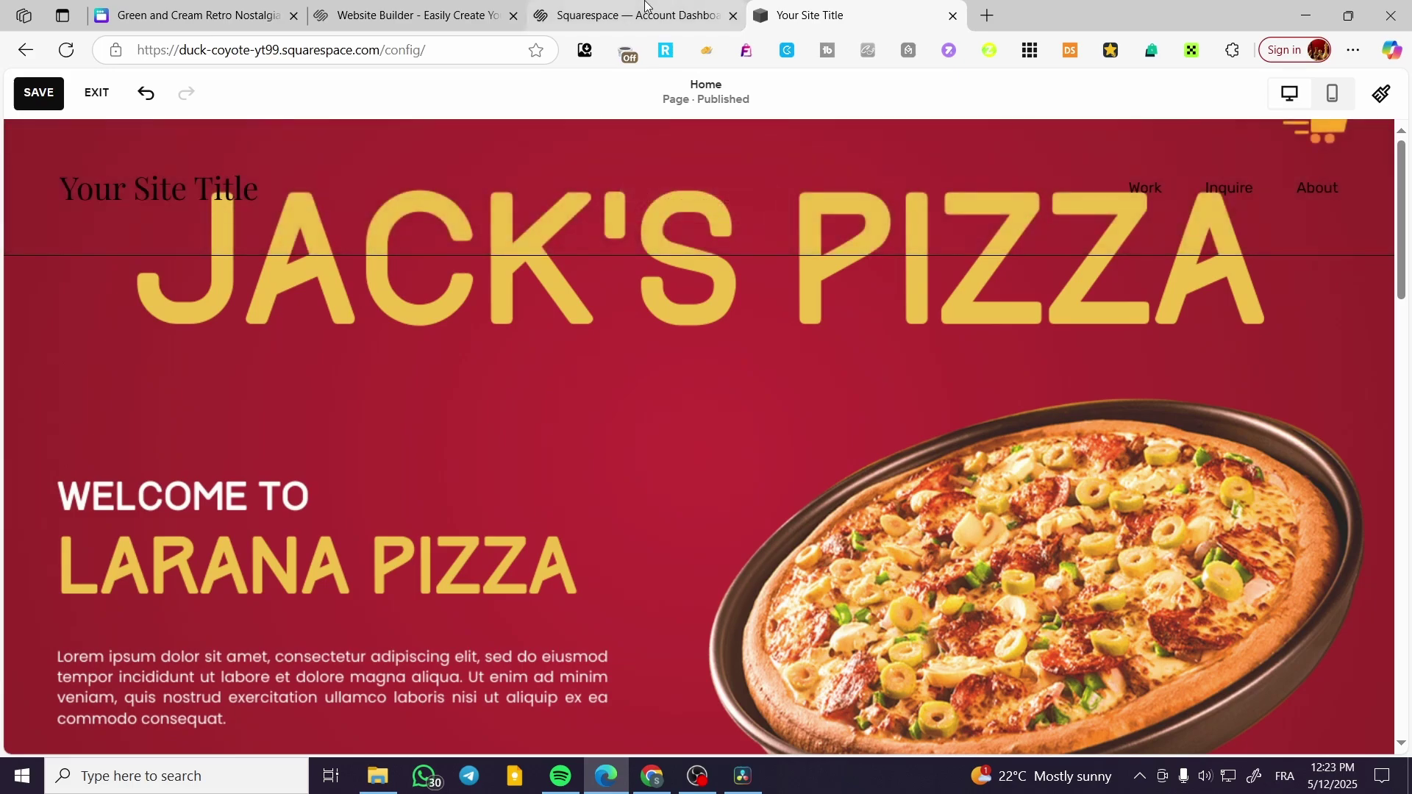
Check the first page of the Canva design, closing the finished downloads list, and return to the Squarespace editor
left_click(193, 15)
scroll(765, 467, "up", 3)
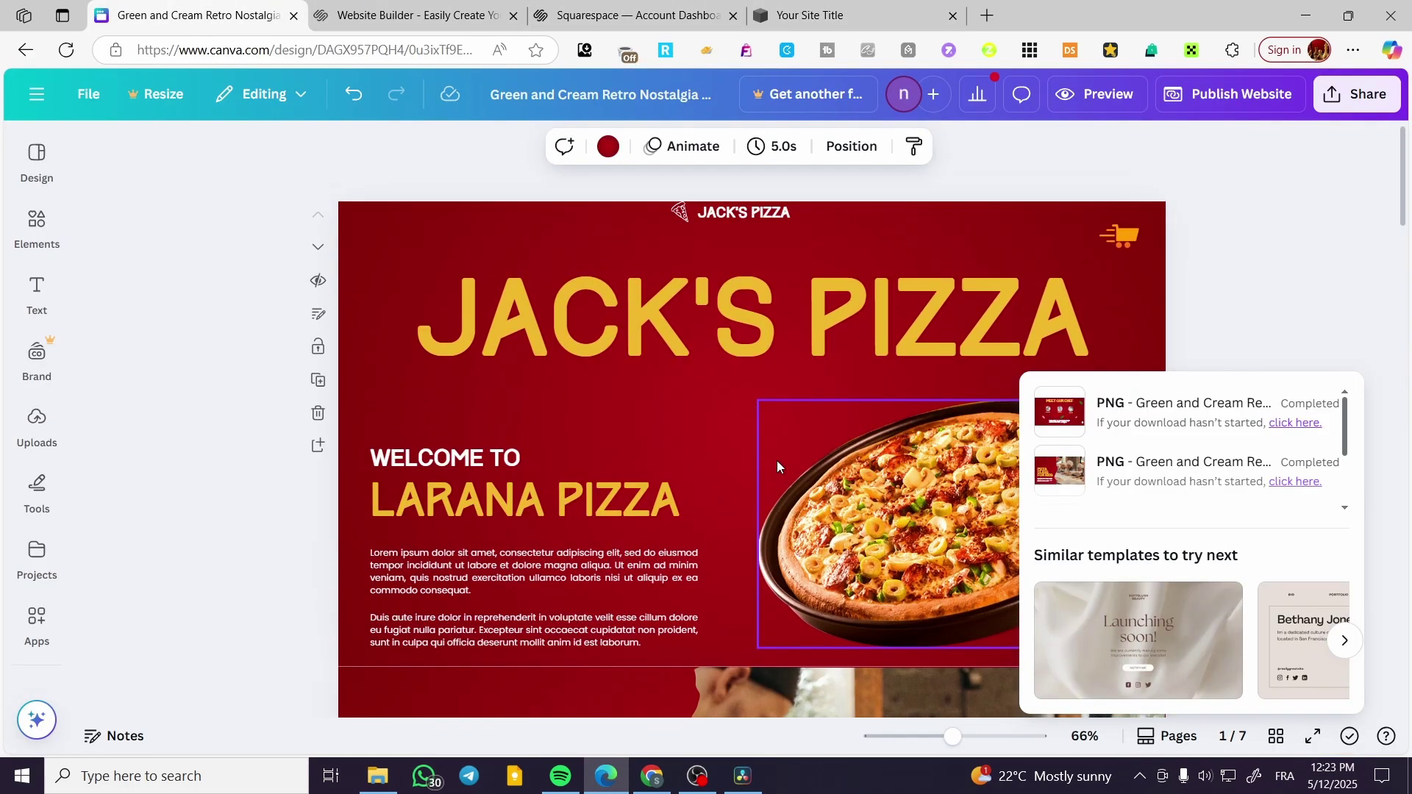
left_click(1331, 328)
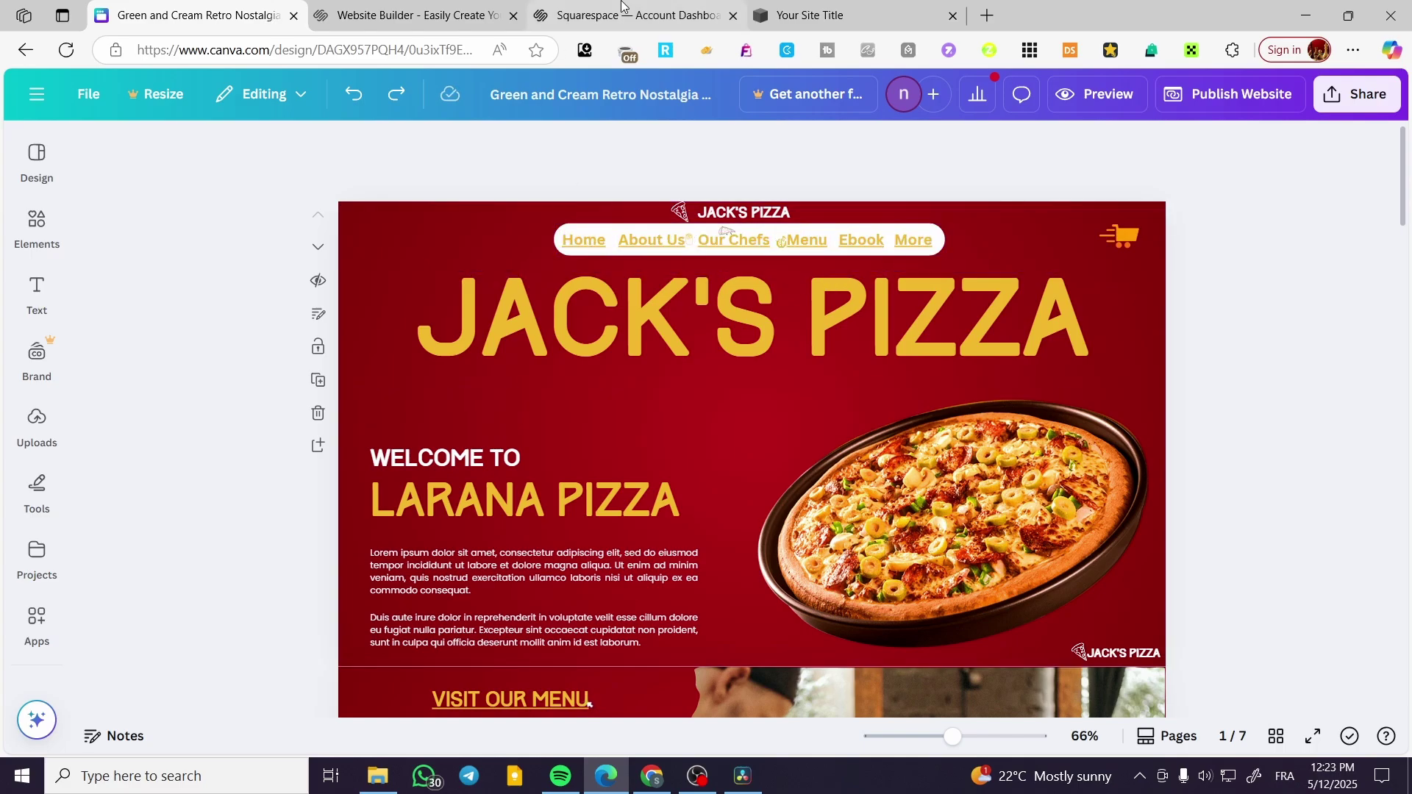
left_click(819, 6)
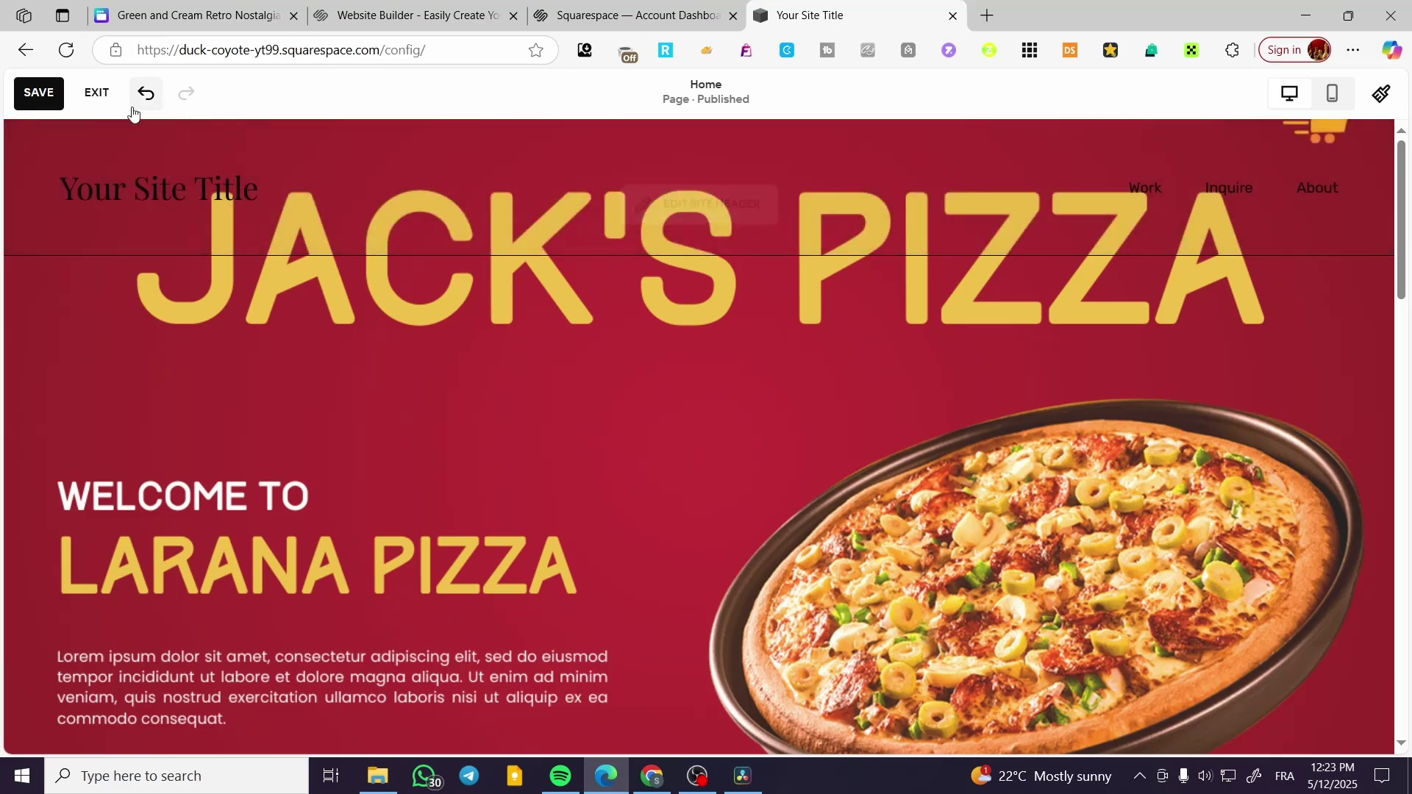
Save the Squarespace Home page, leave edit mode and review its sections
left_click(38, 92)
left_click(96, 93)
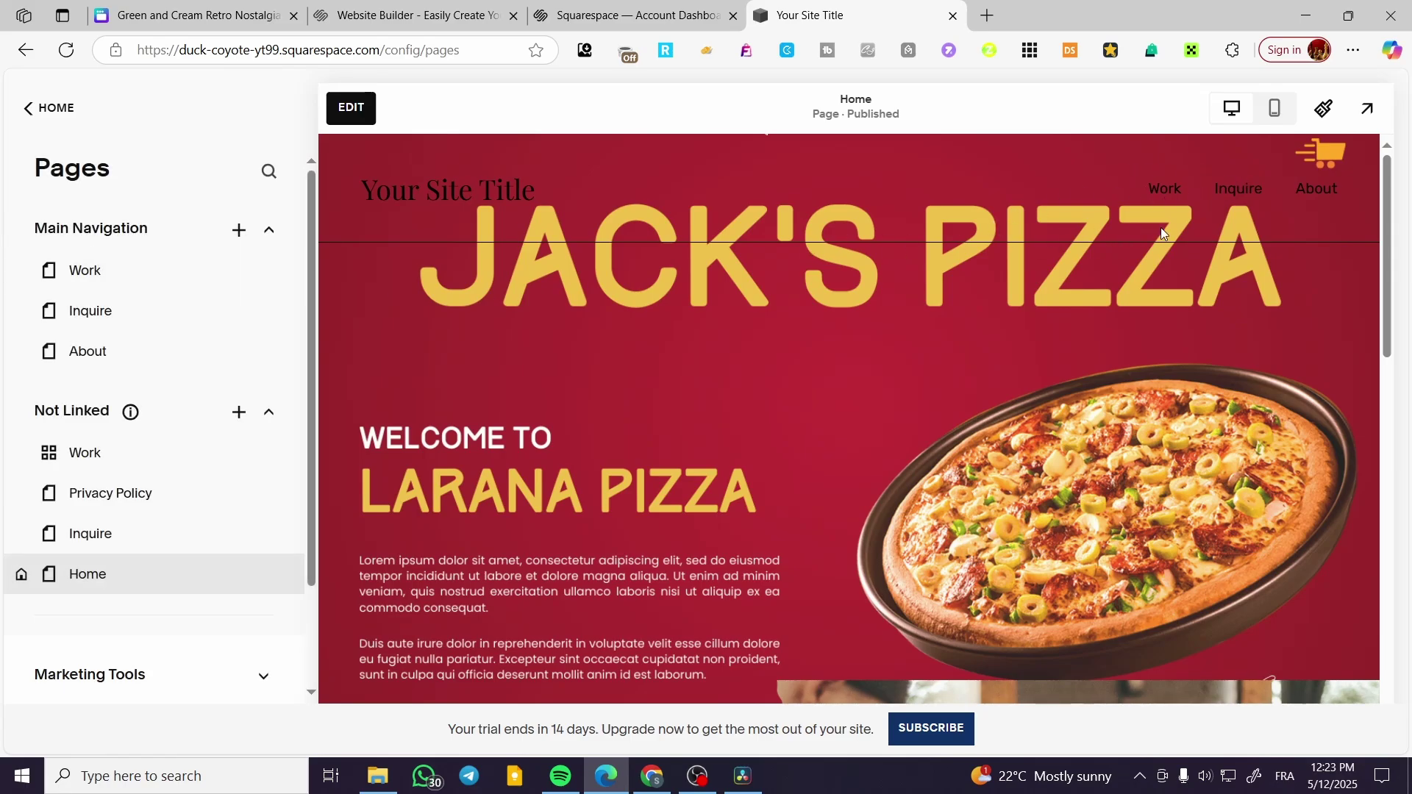
scroll(735, 268, "down", 10)
scroll(642, 294, "up", 5)
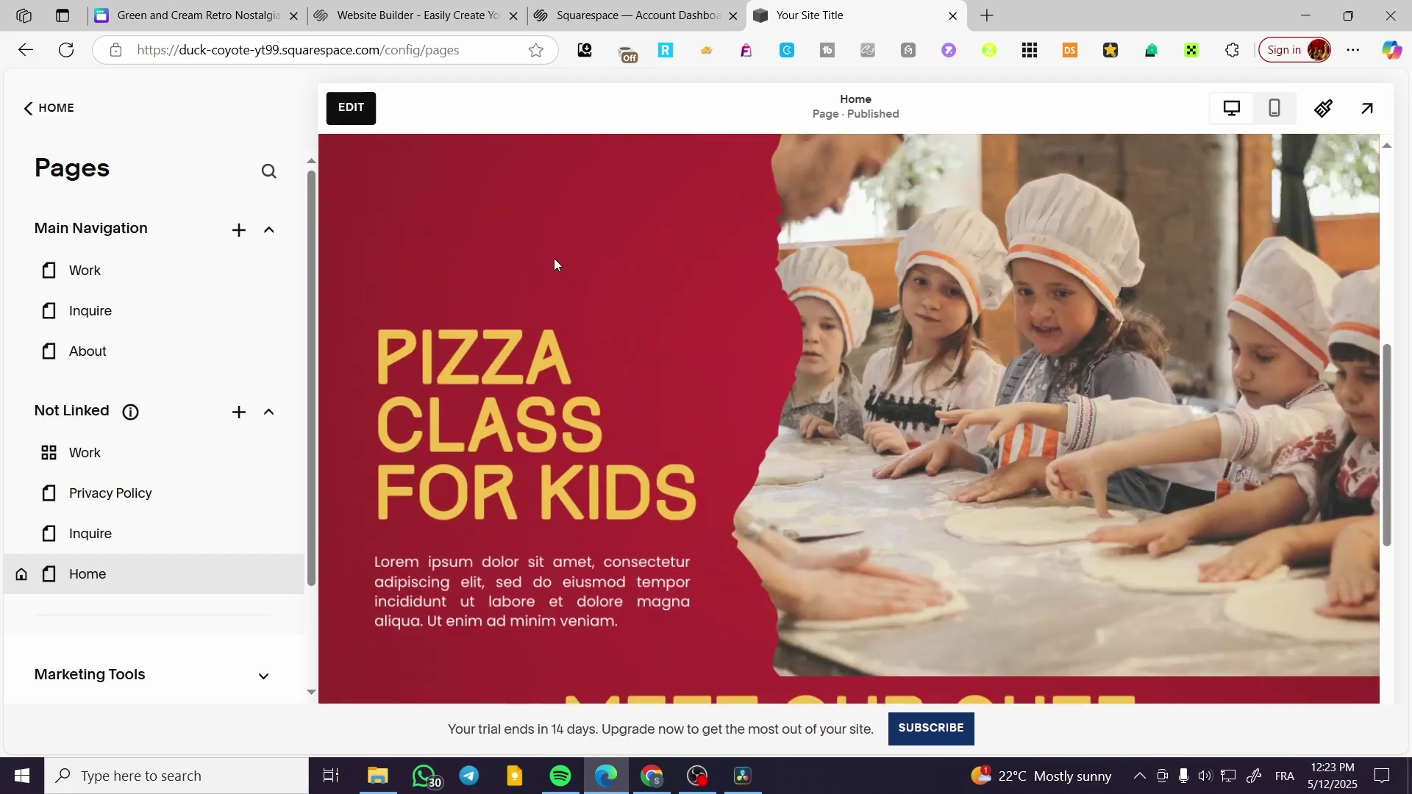
Compare the saved Squarespace Home page with the original Canva design, ending on the Squarespace page
left_click(224, 5)
left_click(809, 15)
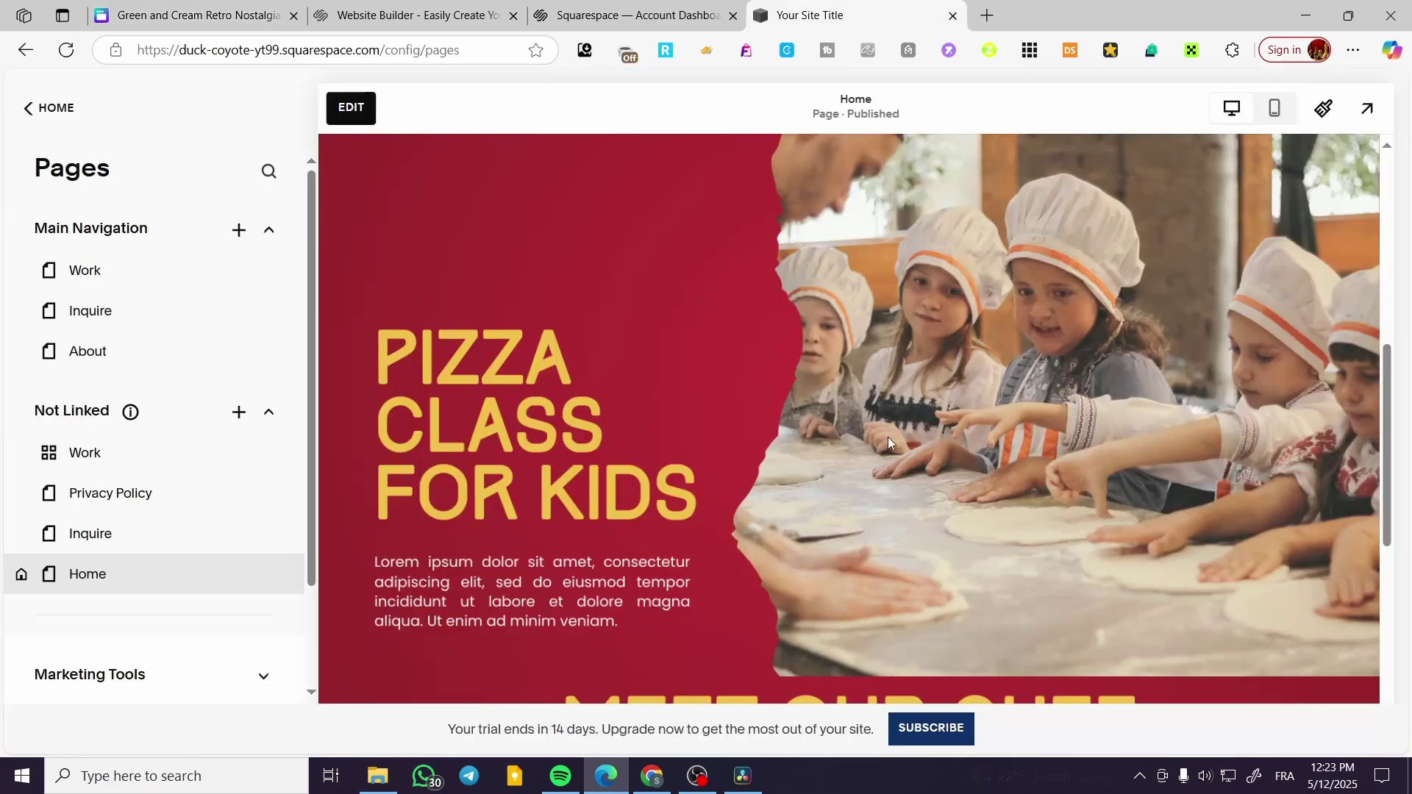
scroll(953, 538, "up", 5)
left_click(148, 12)
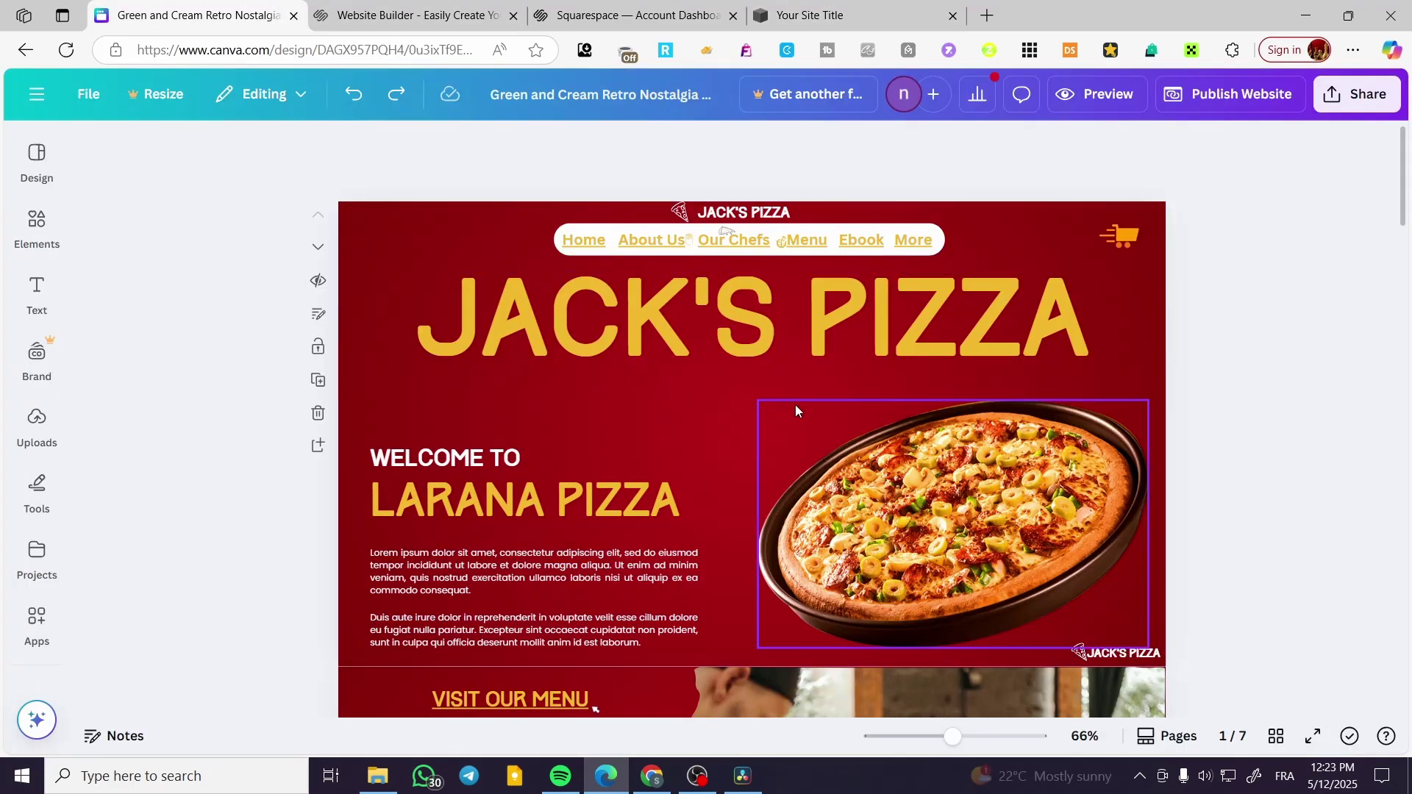
left_click(809, 15)
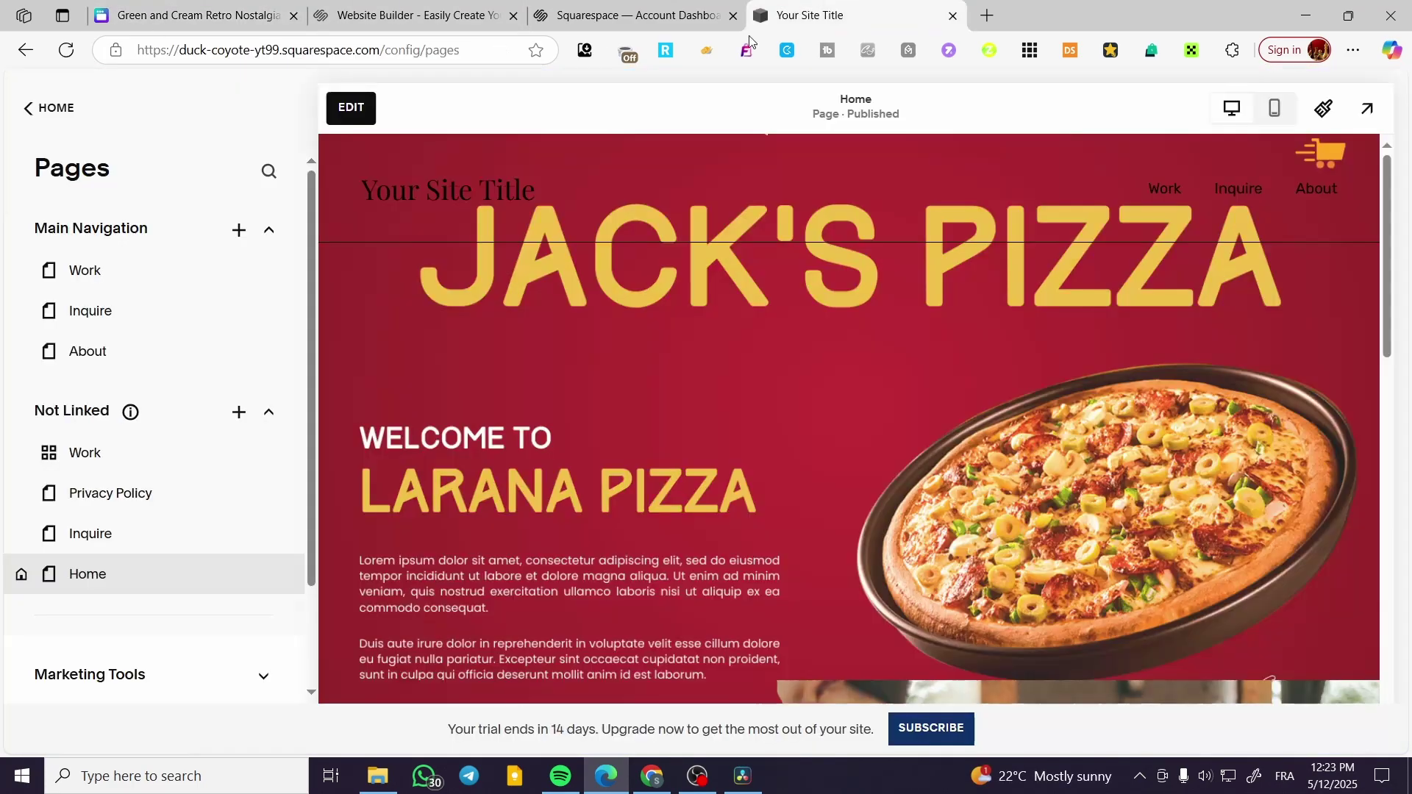
Reopen the Home page for editing and try to clear the site title text in the site header
left_click(353, 108)
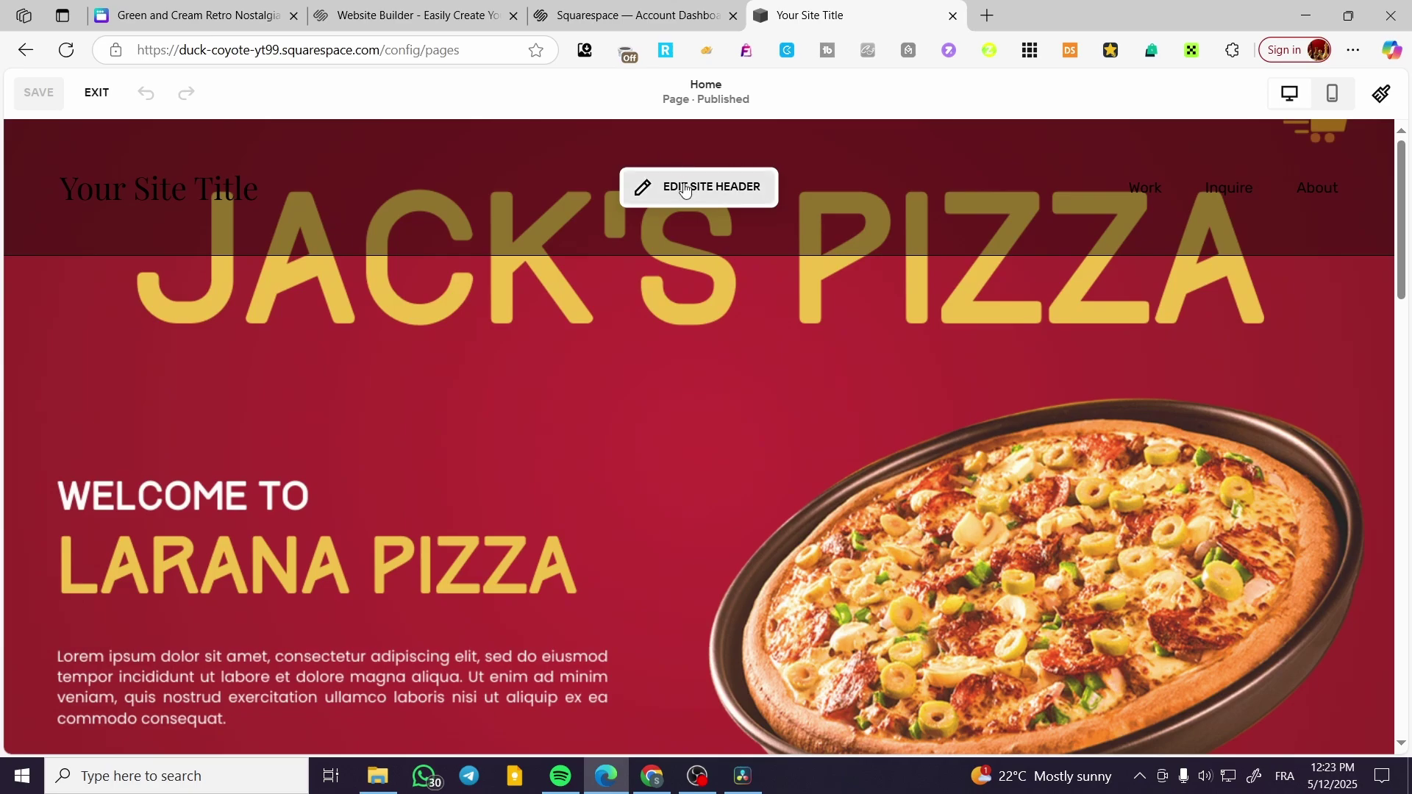
left_click(683, 188)
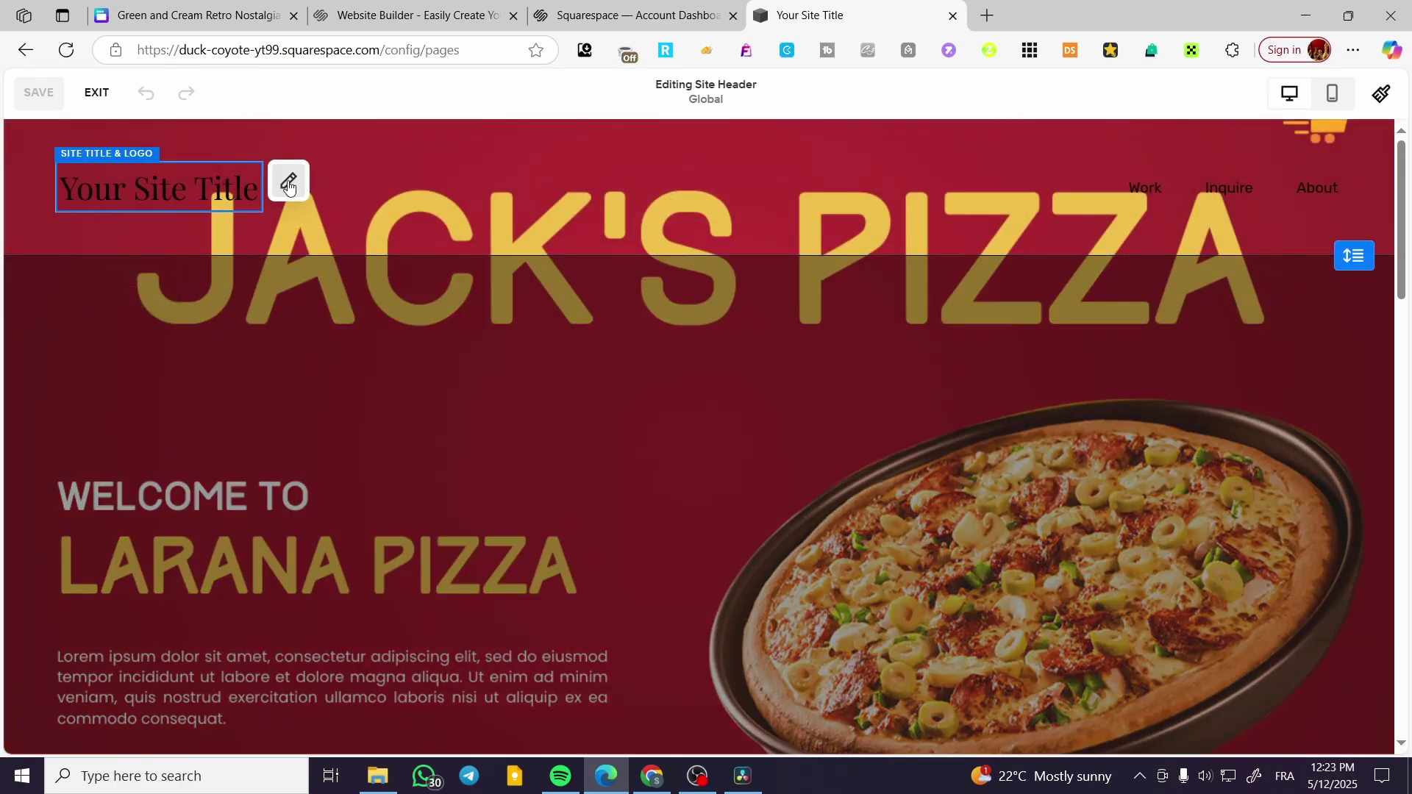
left_click(288, 184)
left_click_drag(159, 339, 62, 338)
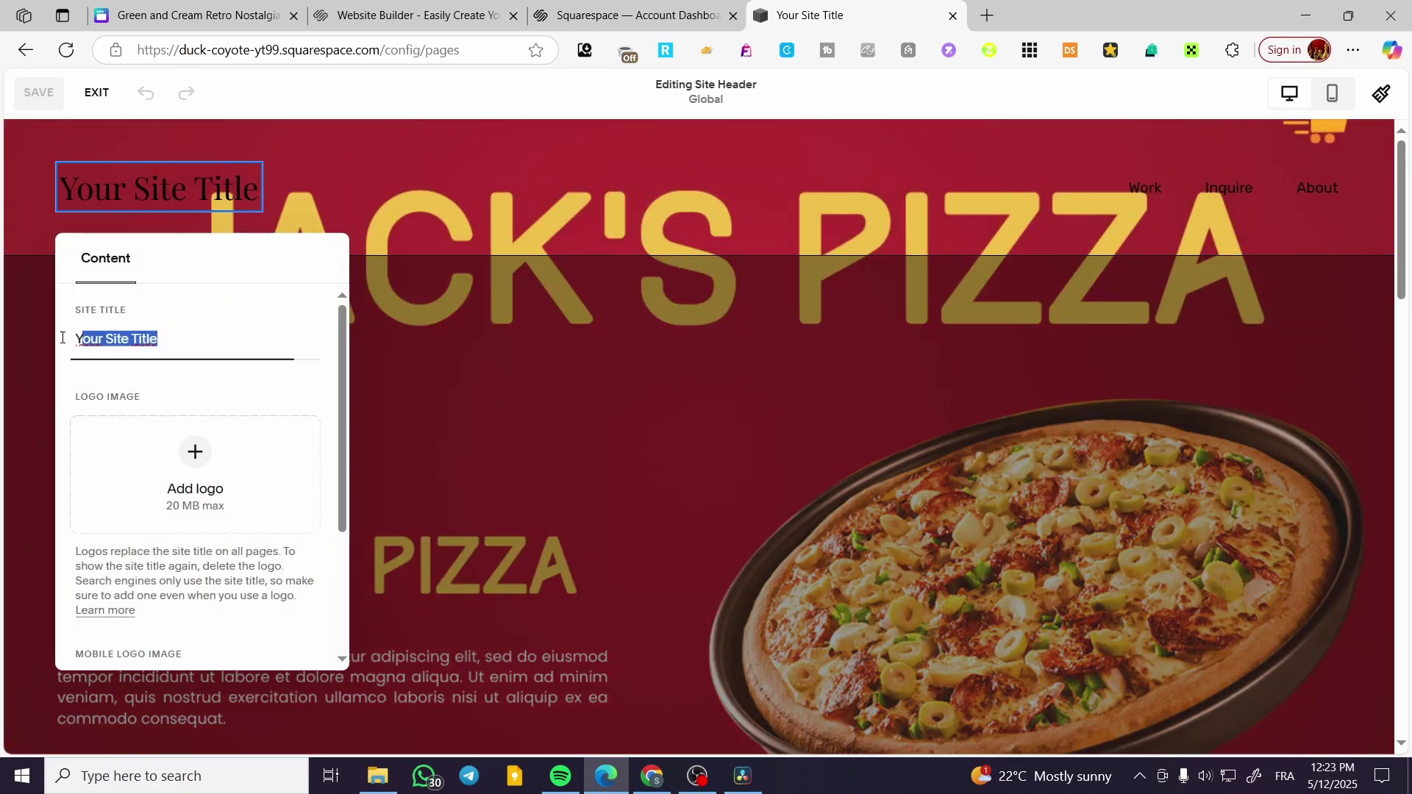
key("BackSpace")
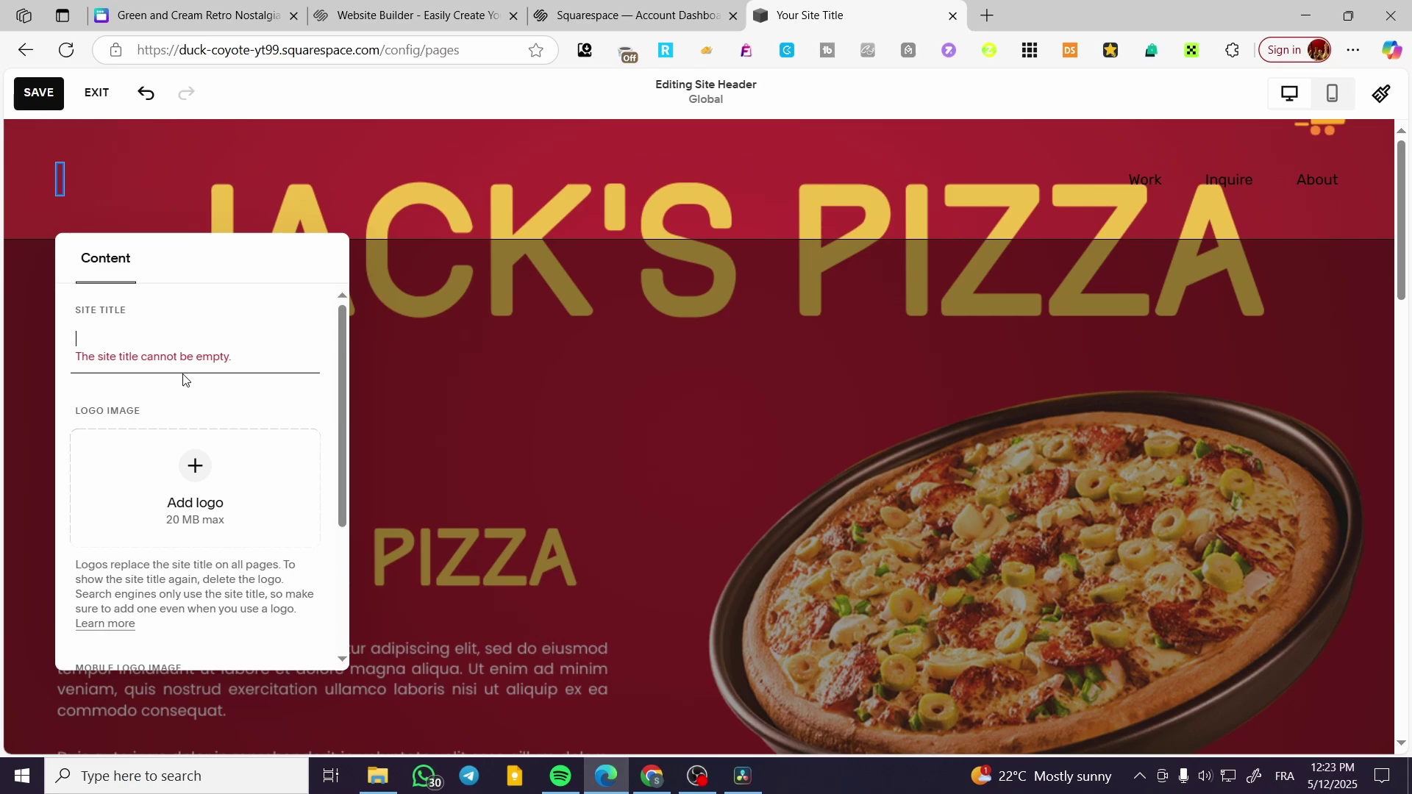
type(".")
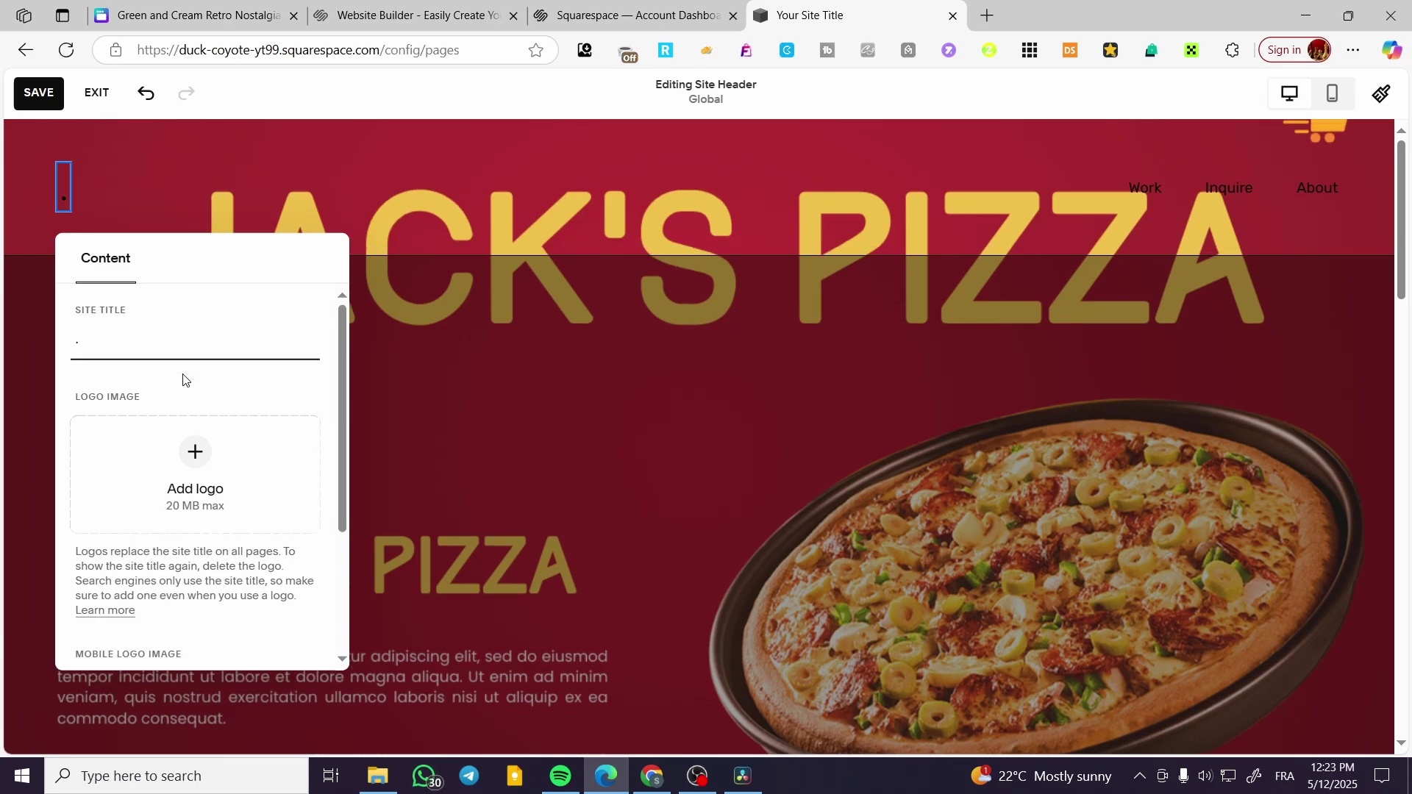
key("BackSpace")
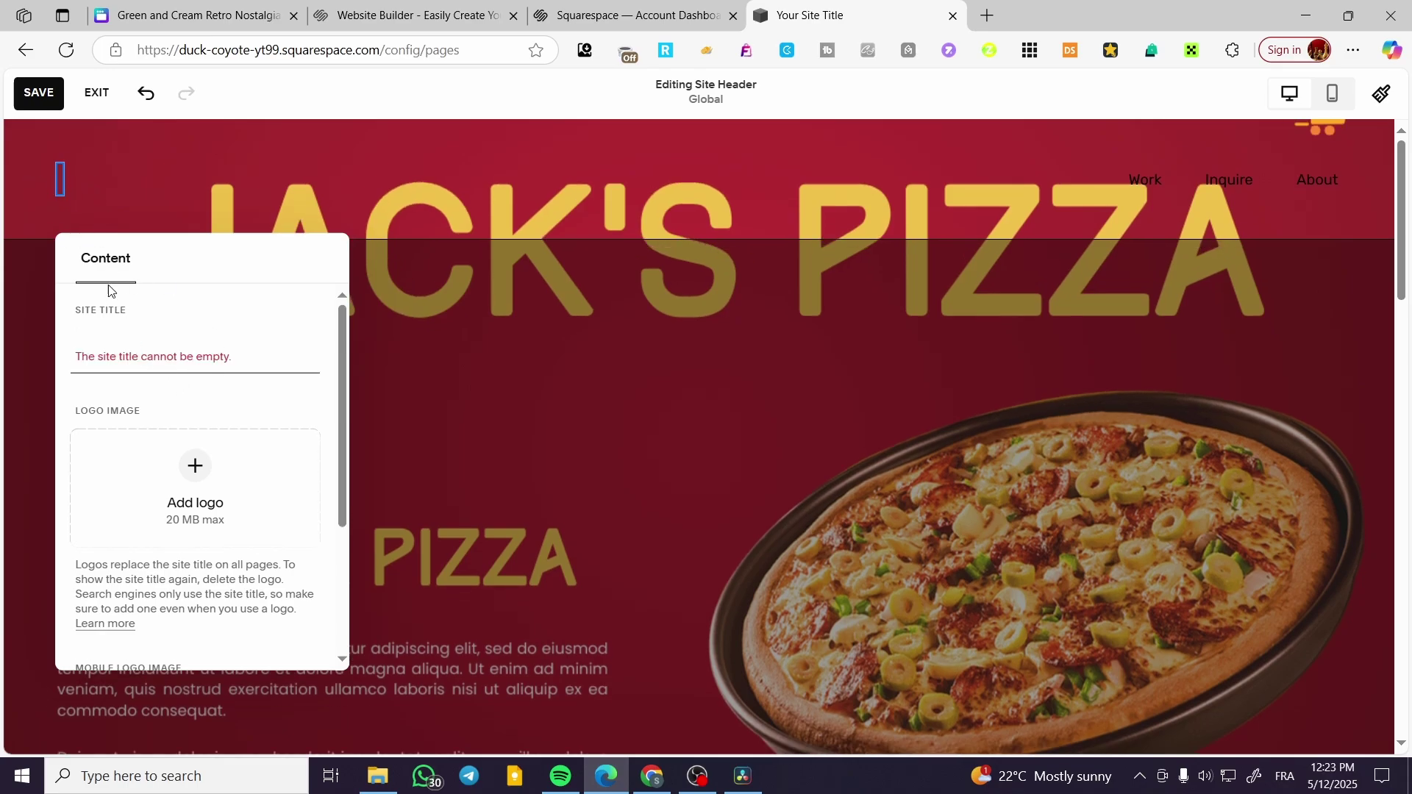
Check the header's logo options and the Canva design, and set the Squarespace site title to "."
scroll(210, 506, "down", 3)
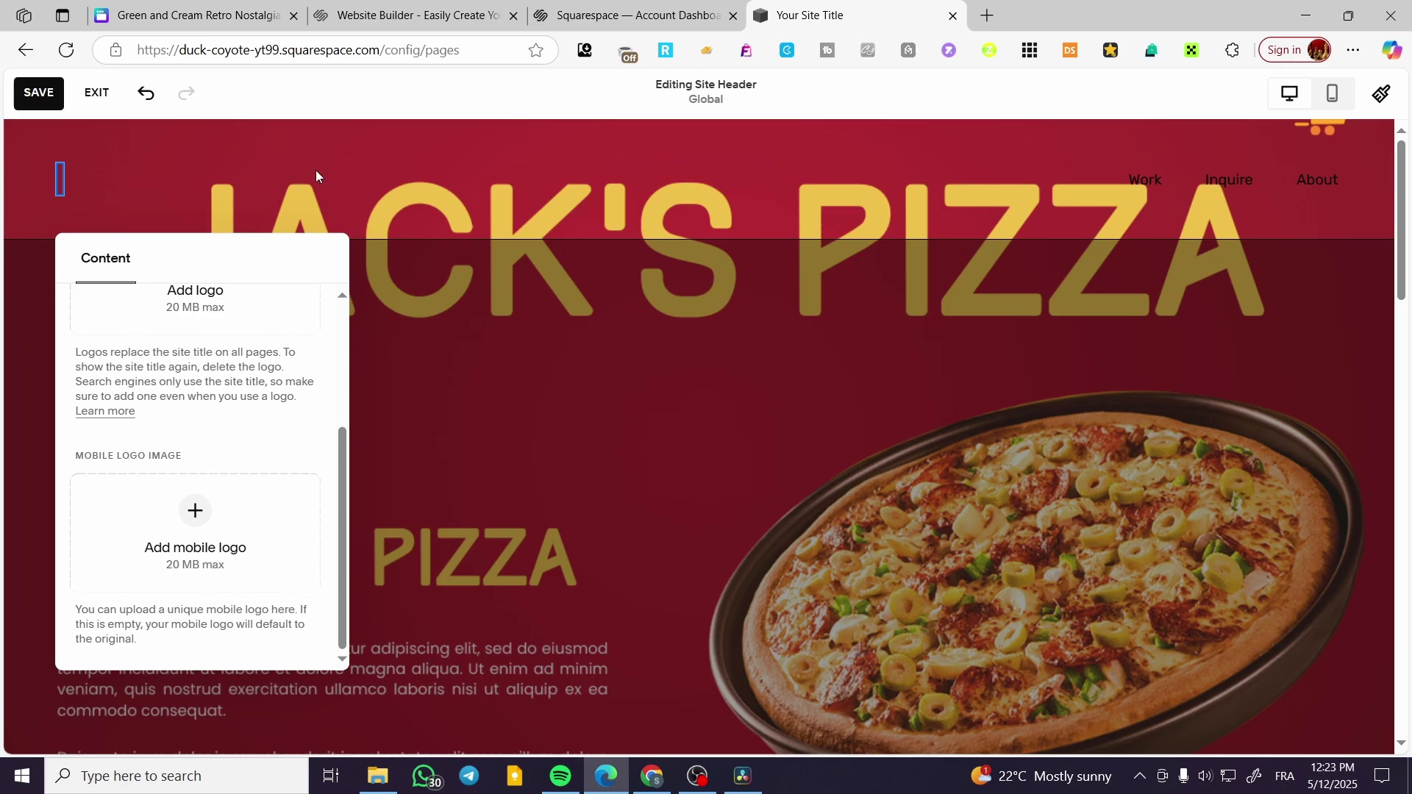
scroll(328, 468, "up", 3)
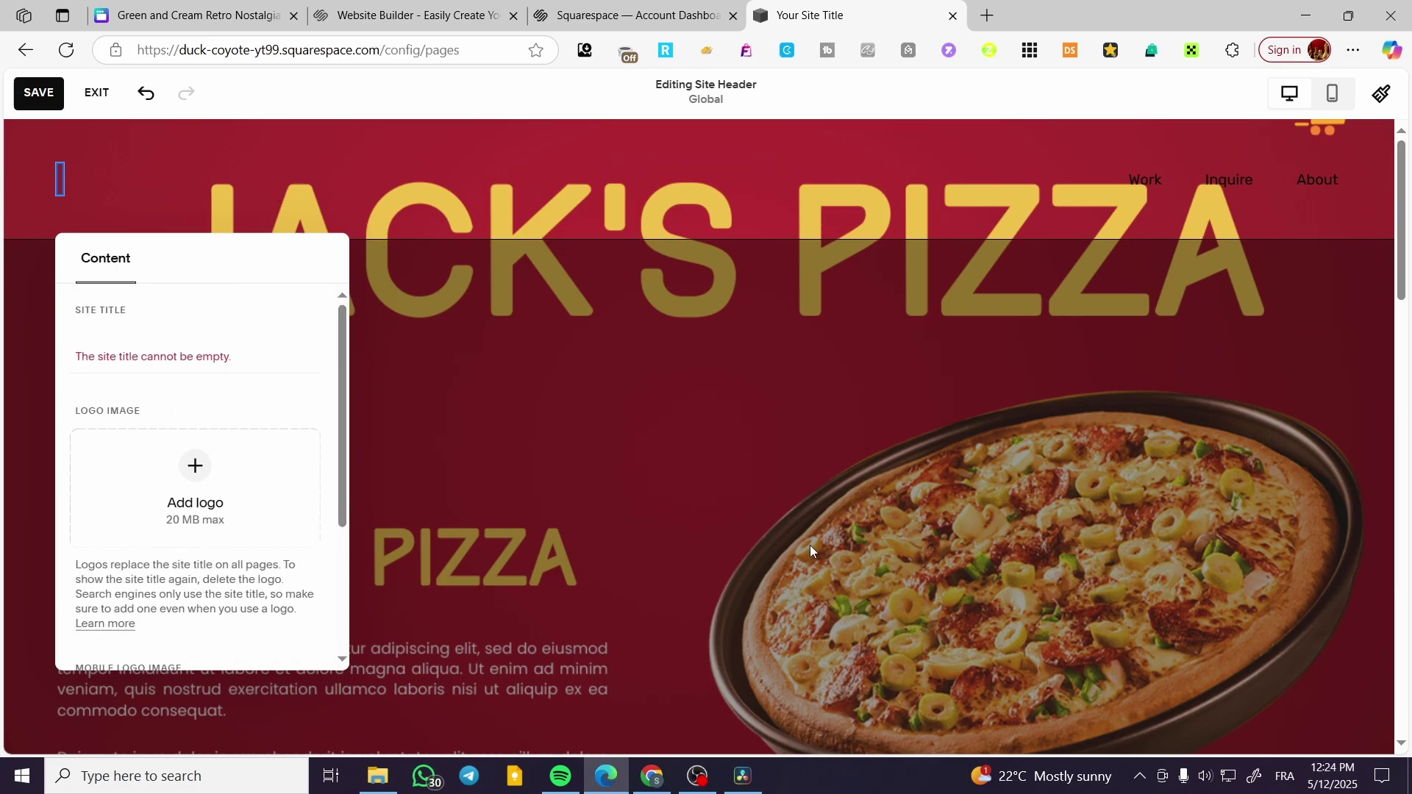
left_click(280, 6)
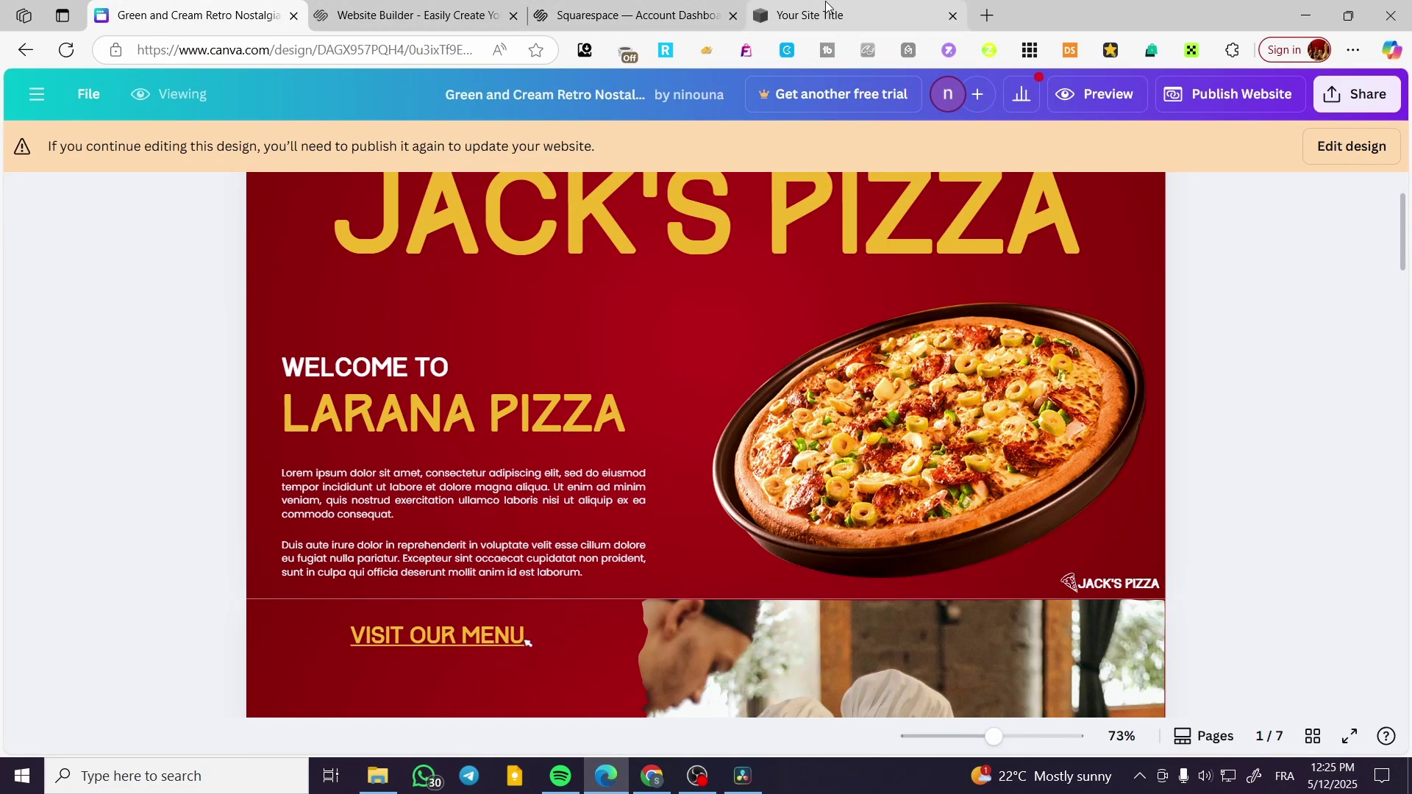
left_click(825, 6)
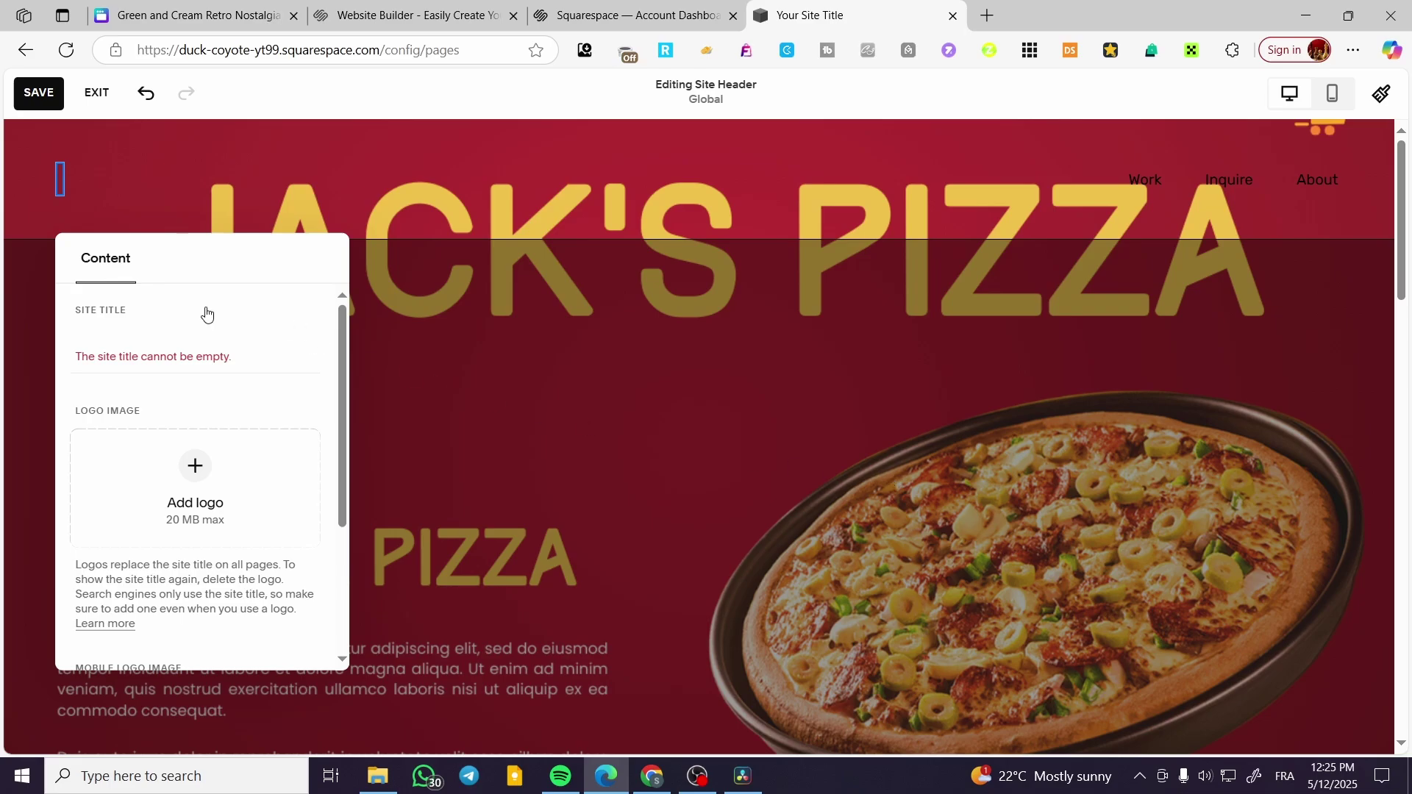
type(".")
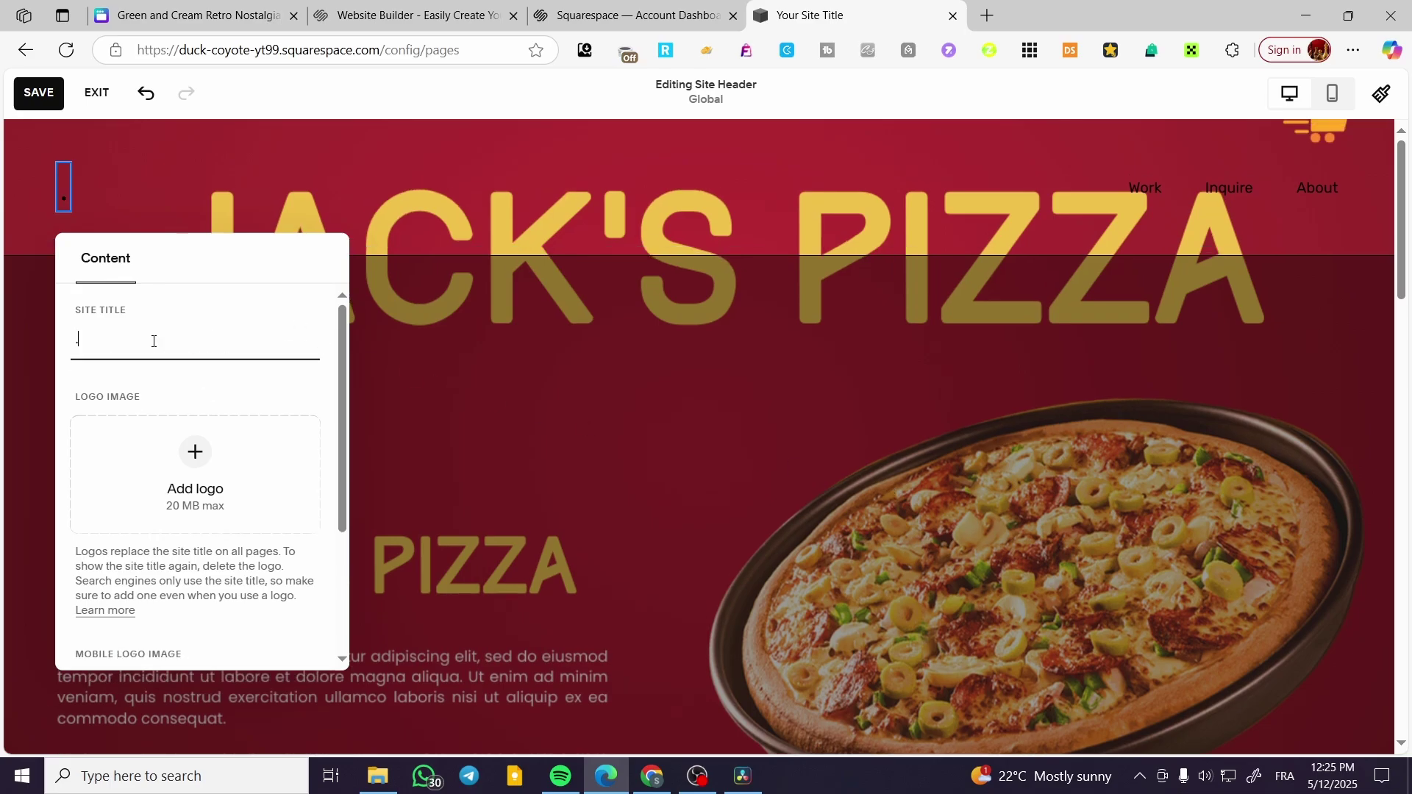
left_click(677, 342)
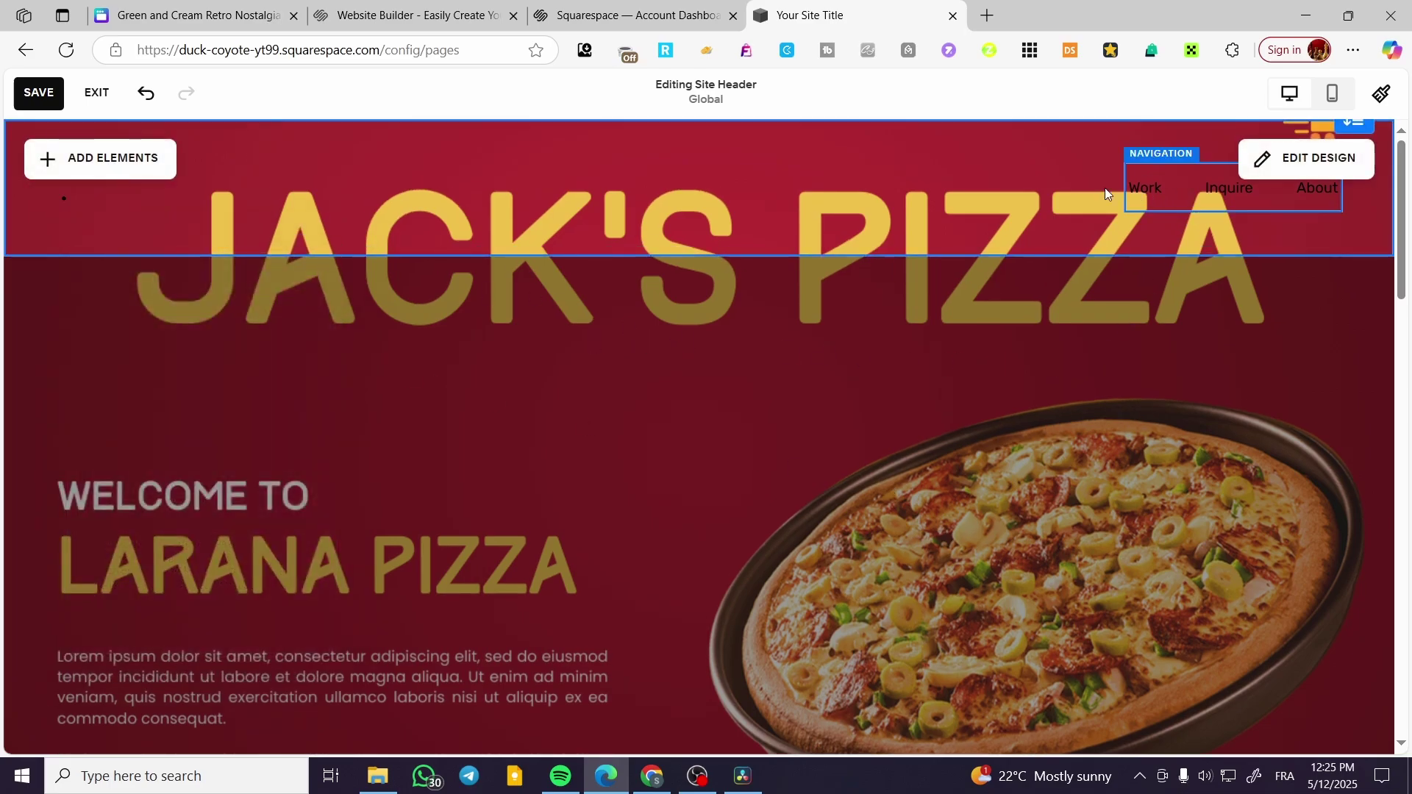
Select the header's navigation links, and leave site header editing to return to the Home page sections
left_click(1129, 207)
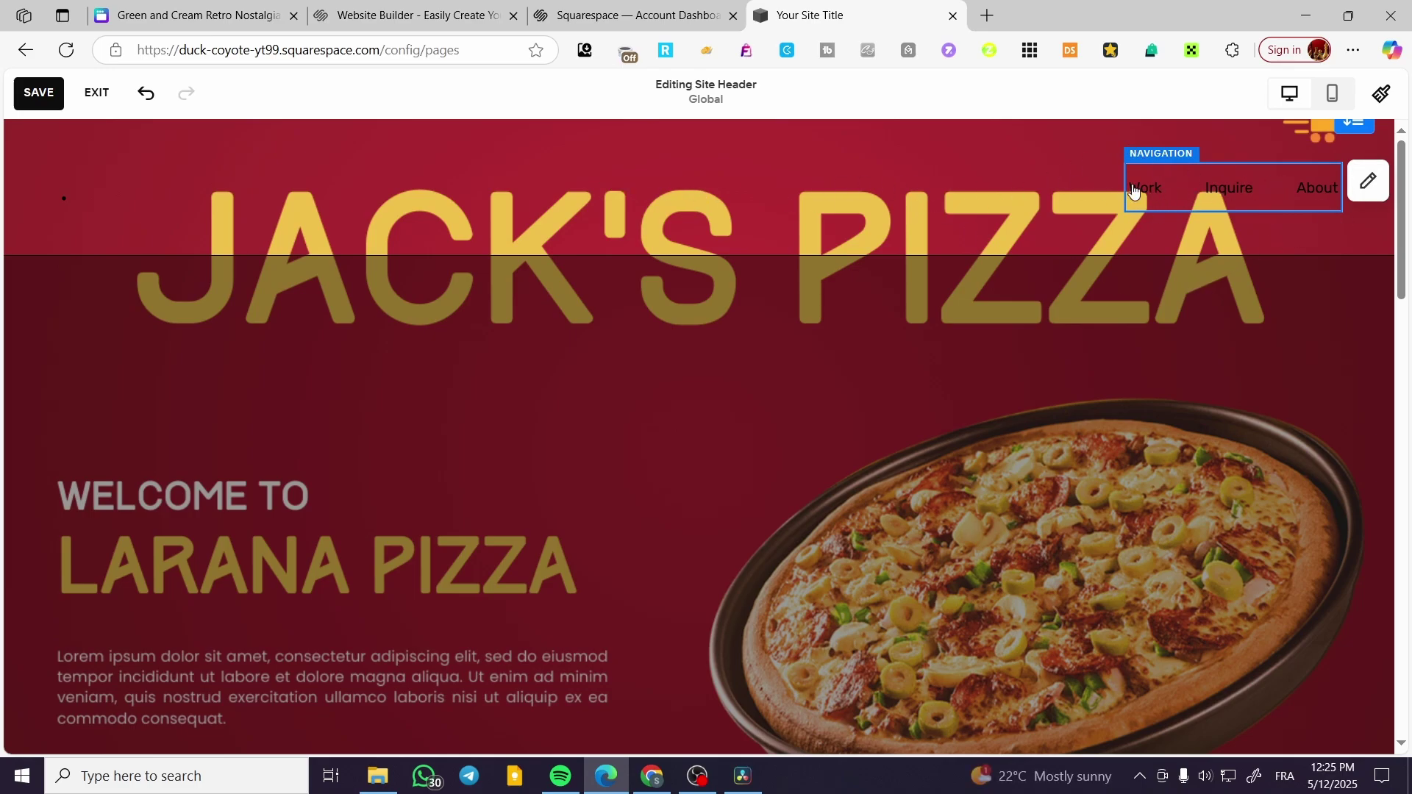
left_click(1075, 439)
left_click(1038, 448)
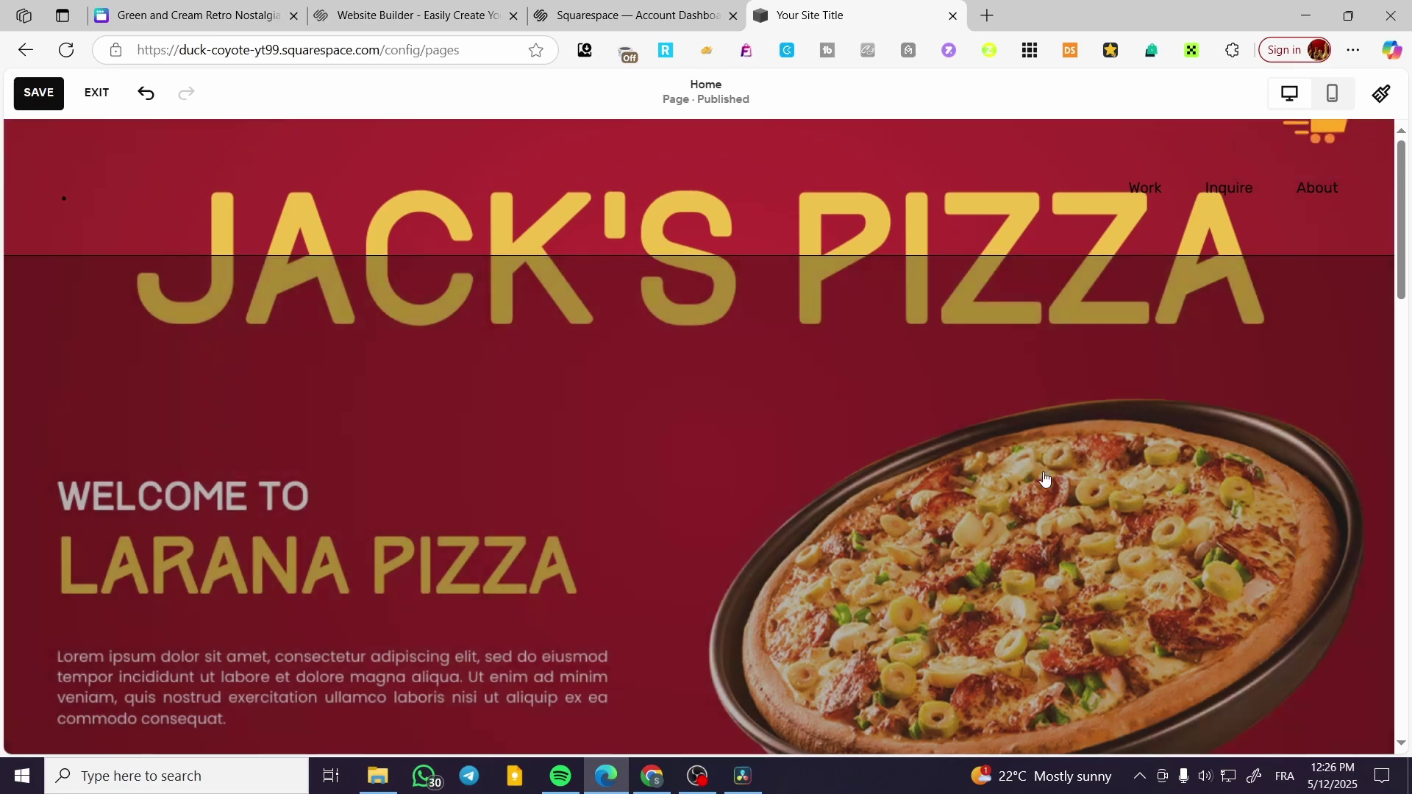
scroll(838, 383, "down", 3)
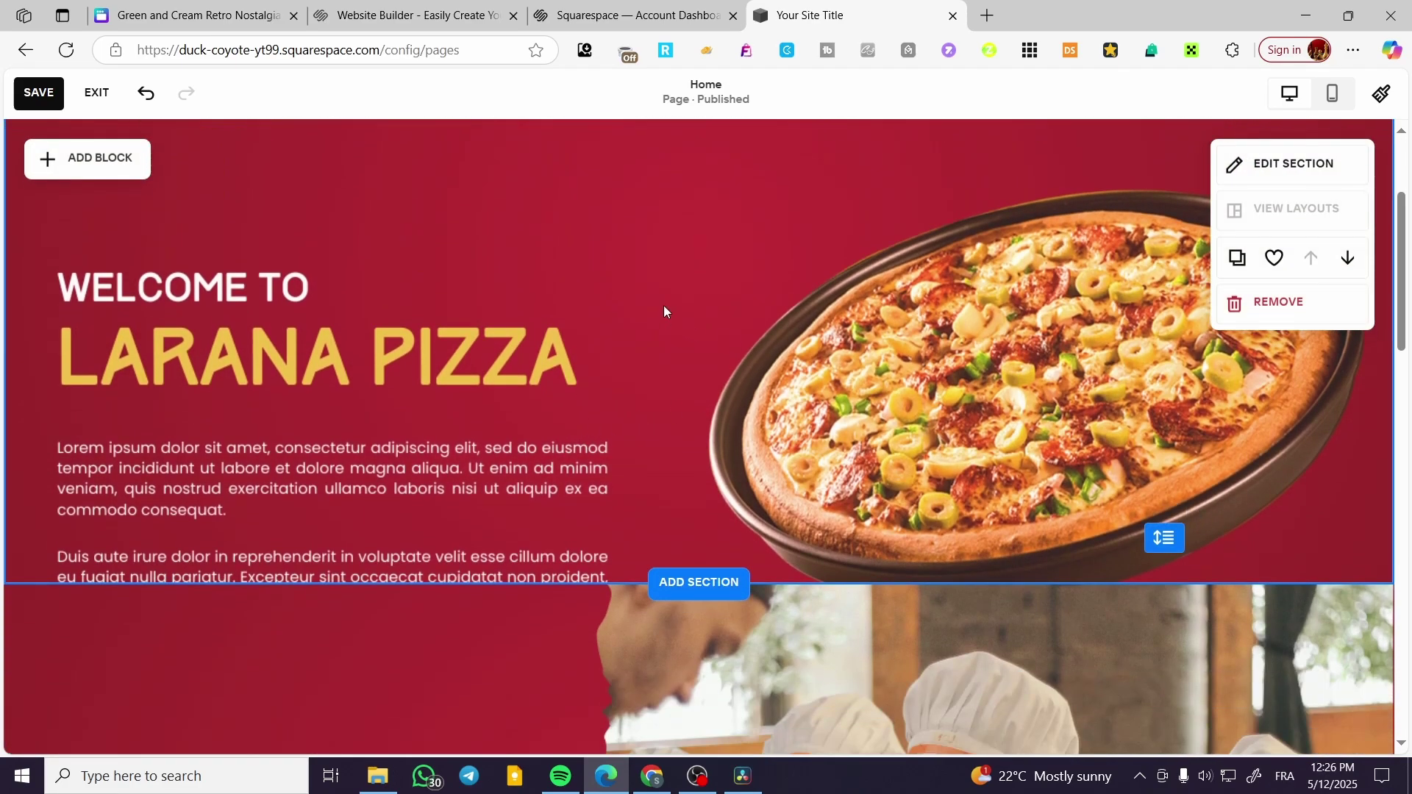
scroll(502, 367, "up", 3)
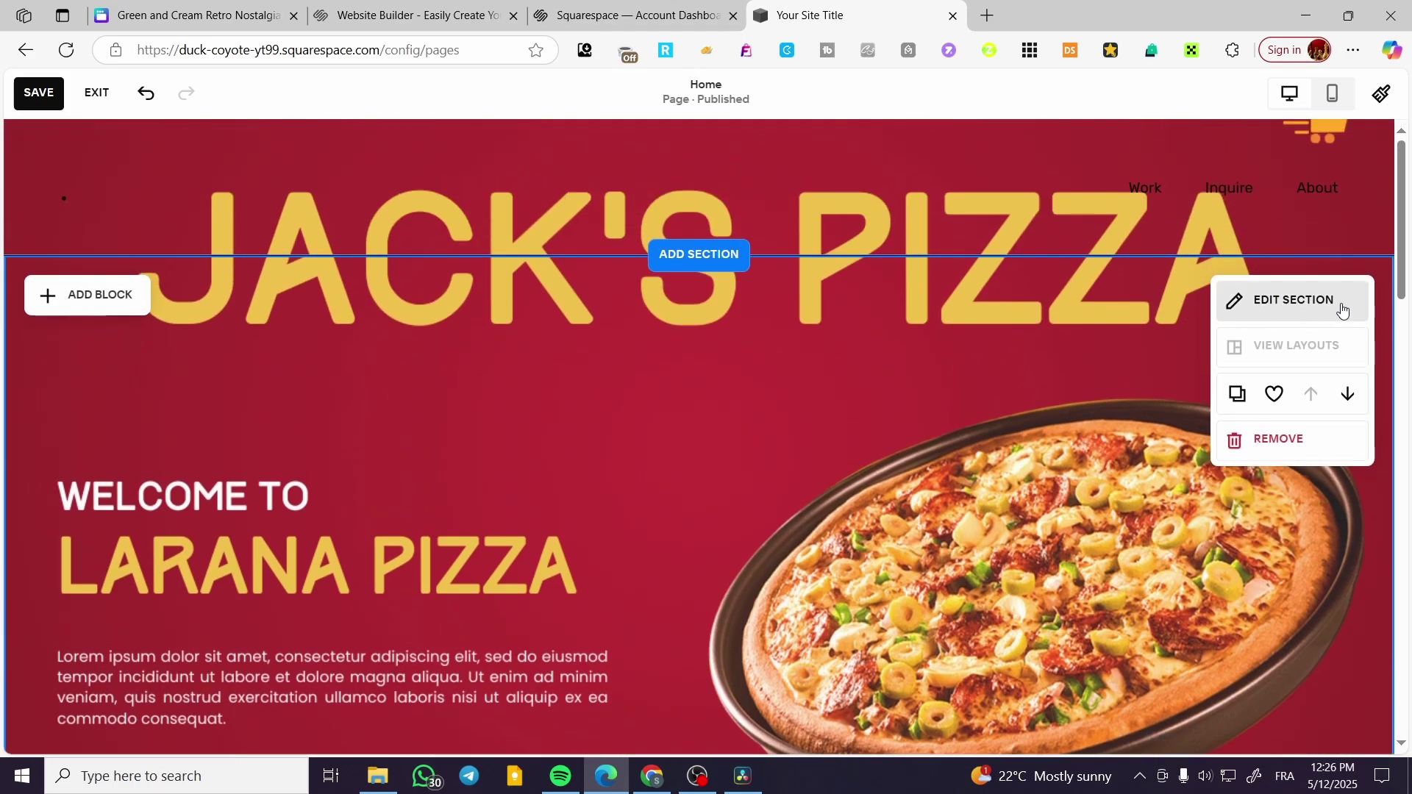
Open the Jack's Pizza section's Lightest 1 color theme and inspect the custom color options for the site title
left_click(1291, 295)
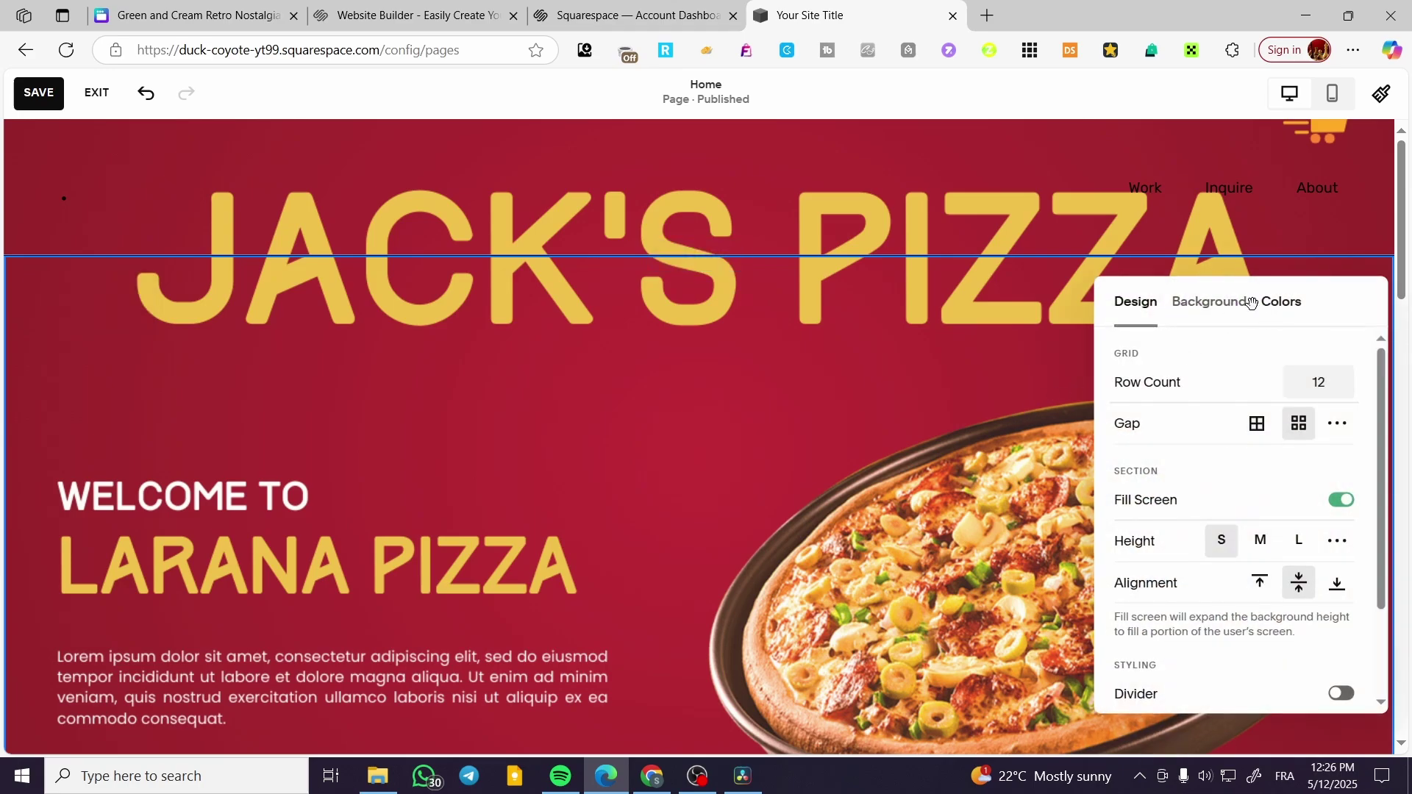
left_click(1274, 308)
scroll(1320, 401, "down", 2)
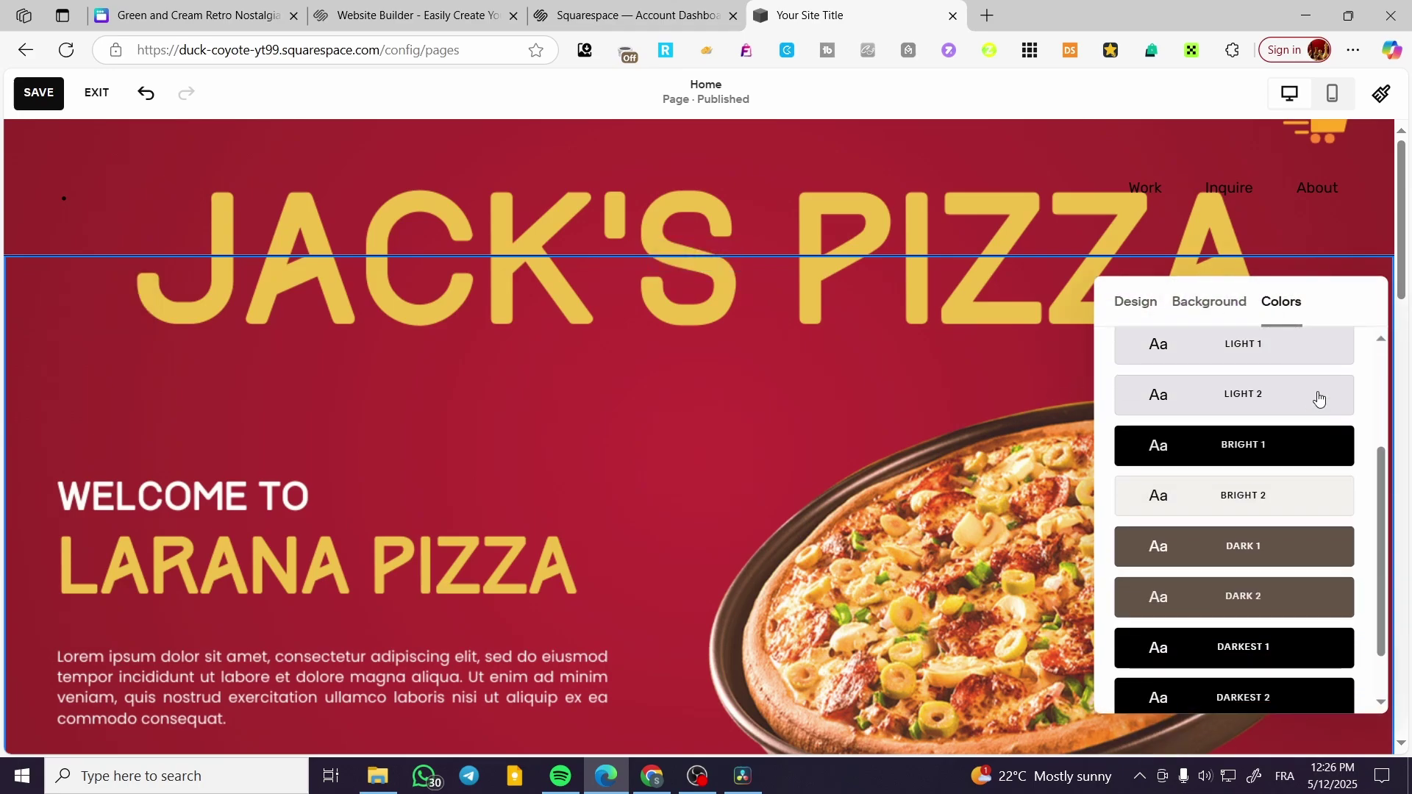
left_click(1328, 338)
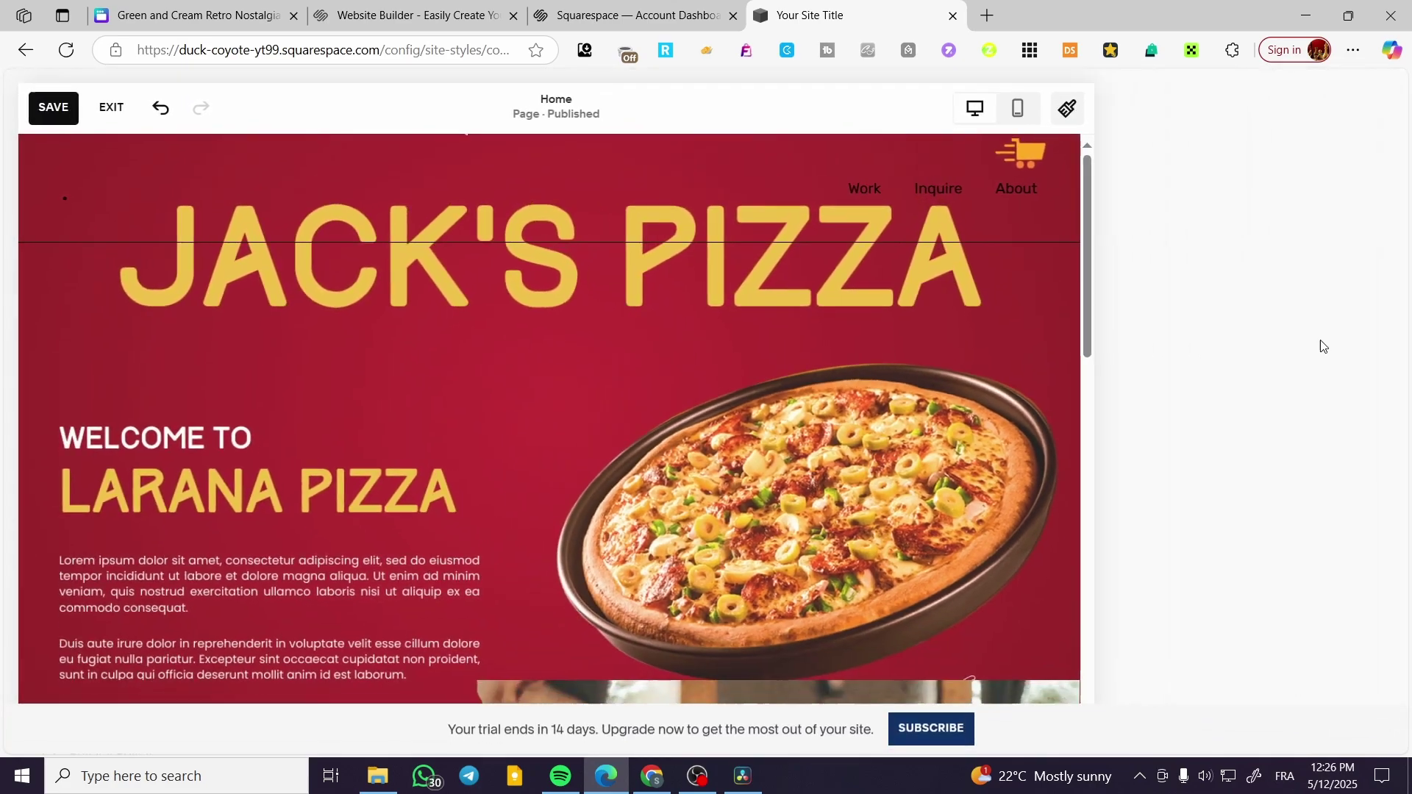
left_click(1351, 362)
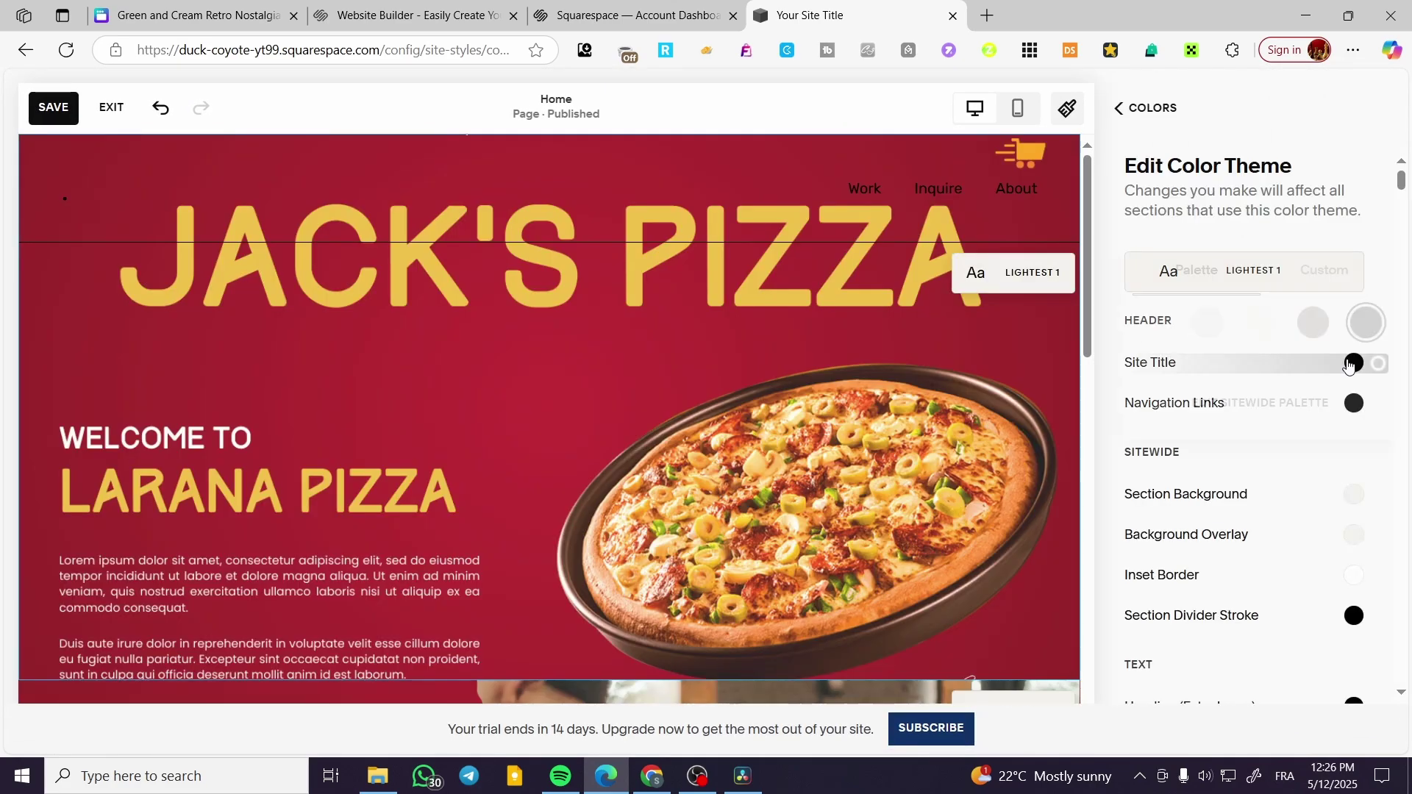
left_click(1324, 273)
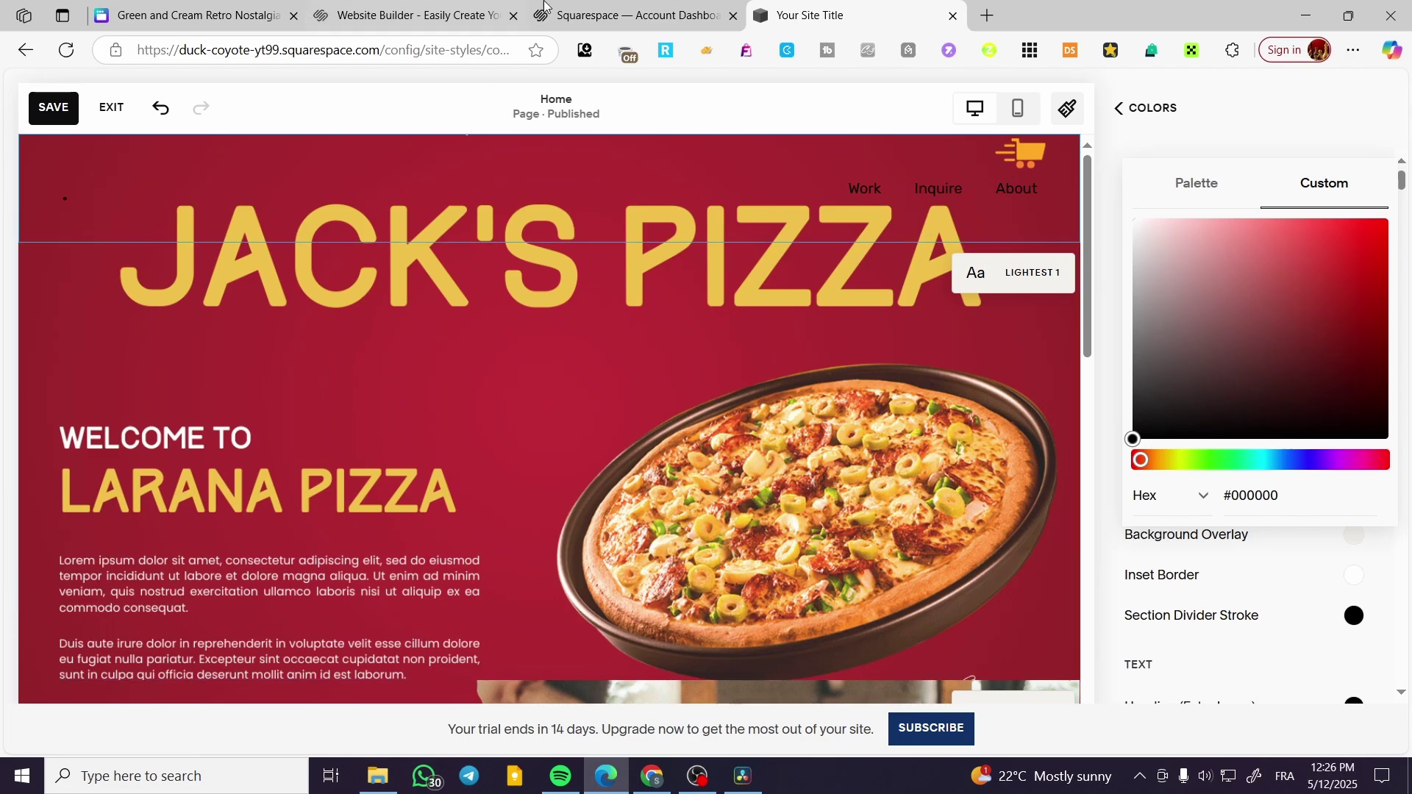
left_click(191, 14)
left_click(818, 9)
left_click(516, 393)
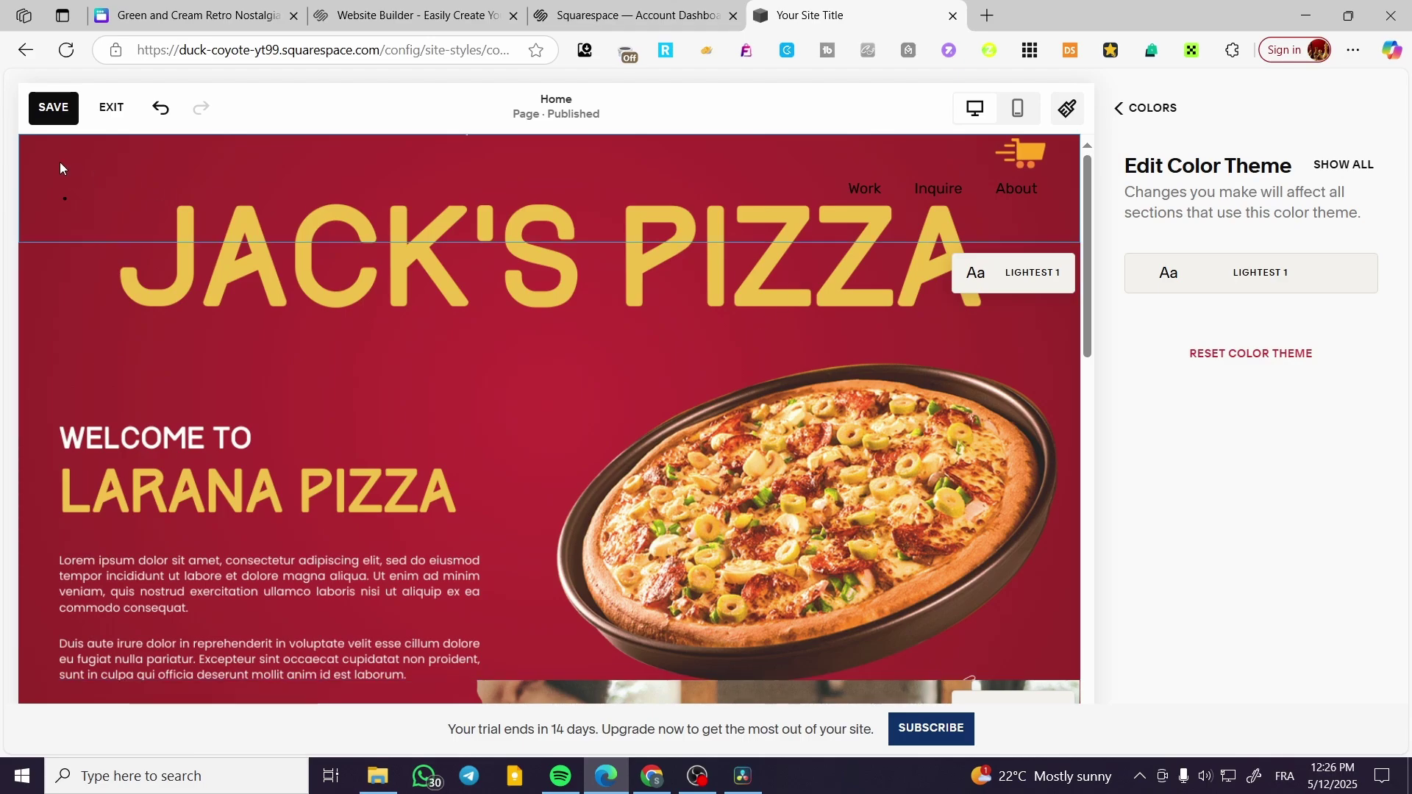
Exit page editing and discard the unsaved header changes
left_click(111, 107)
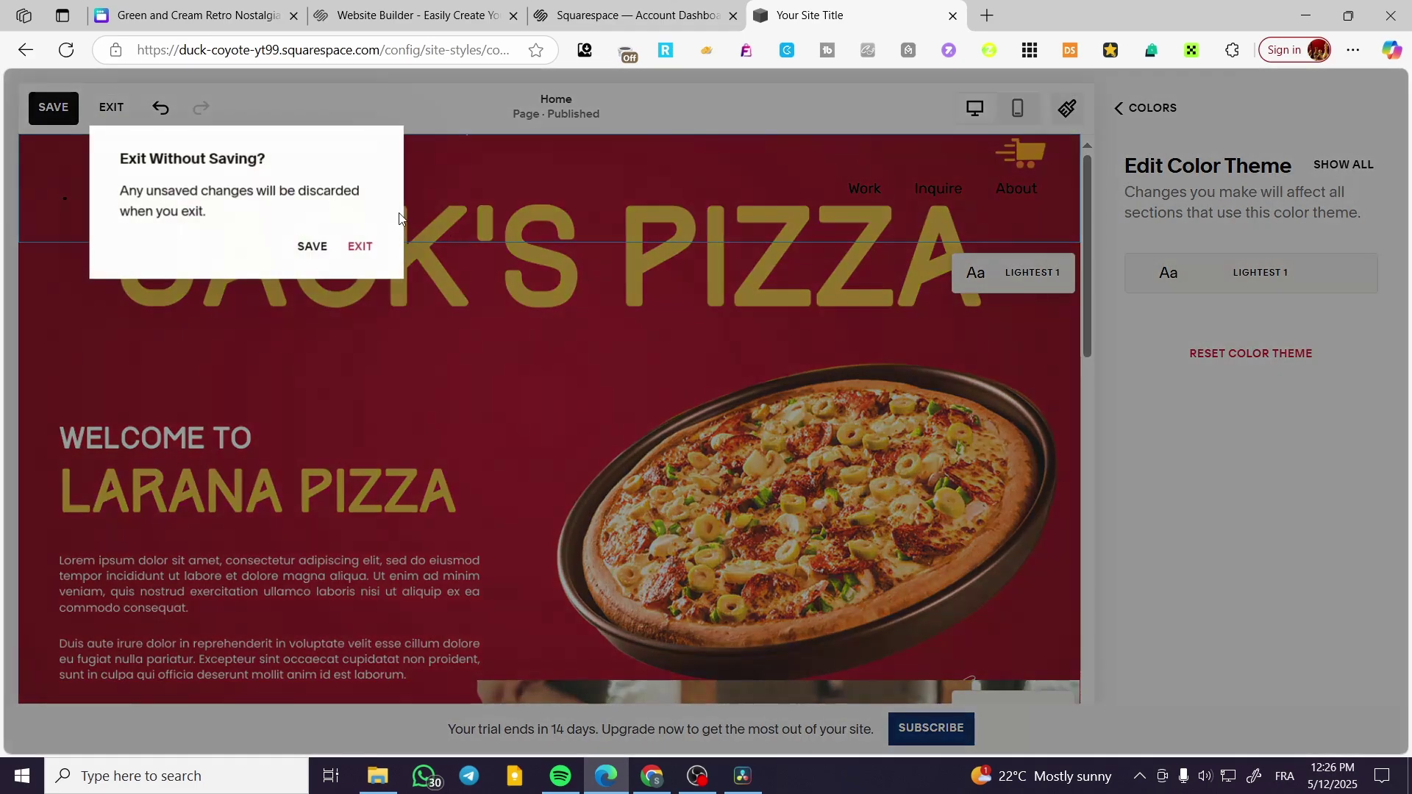
left_click(353, 246)
Compare the Canva design with the recreated Squarespace page down to the Meet Our Chef section
left_click(191, 15)
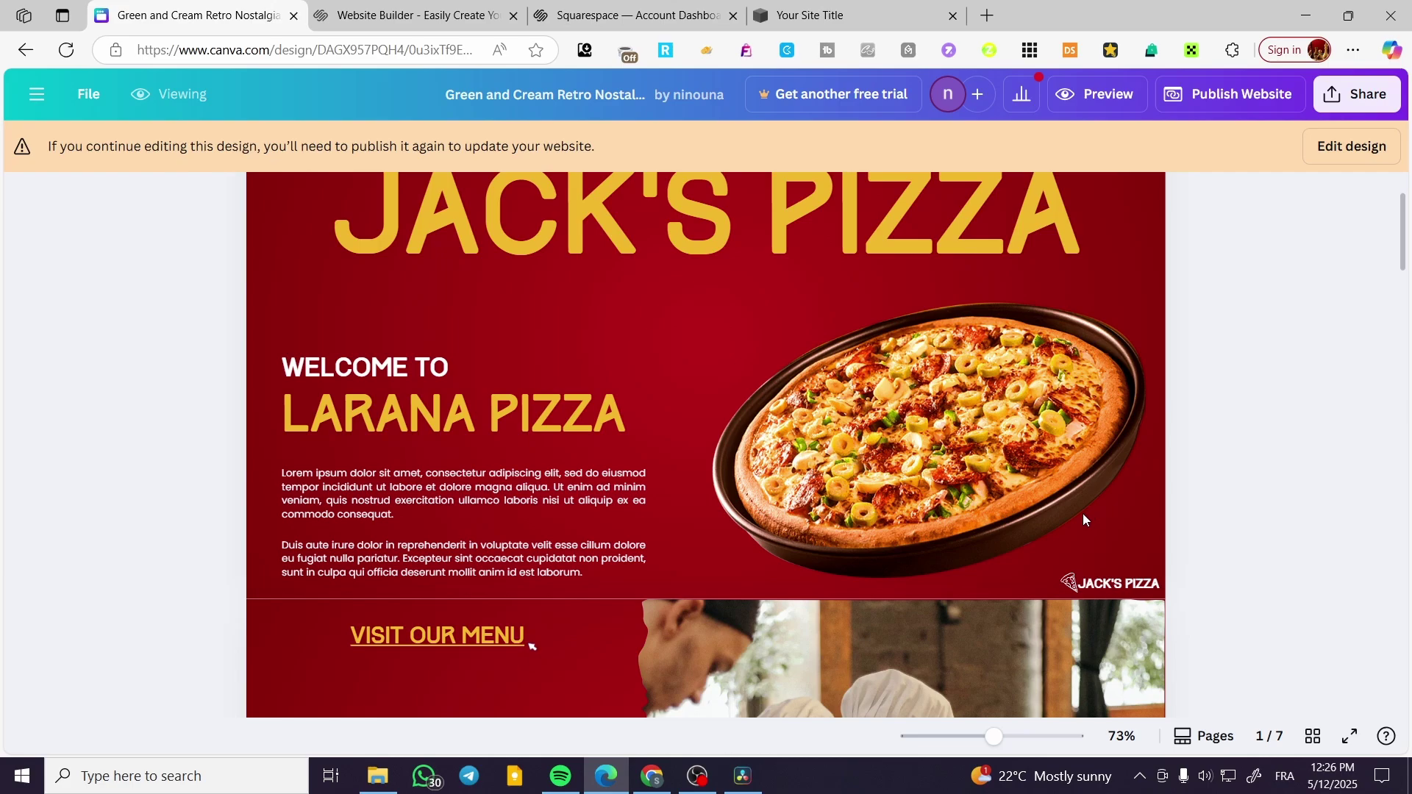
left_click(870, 23)
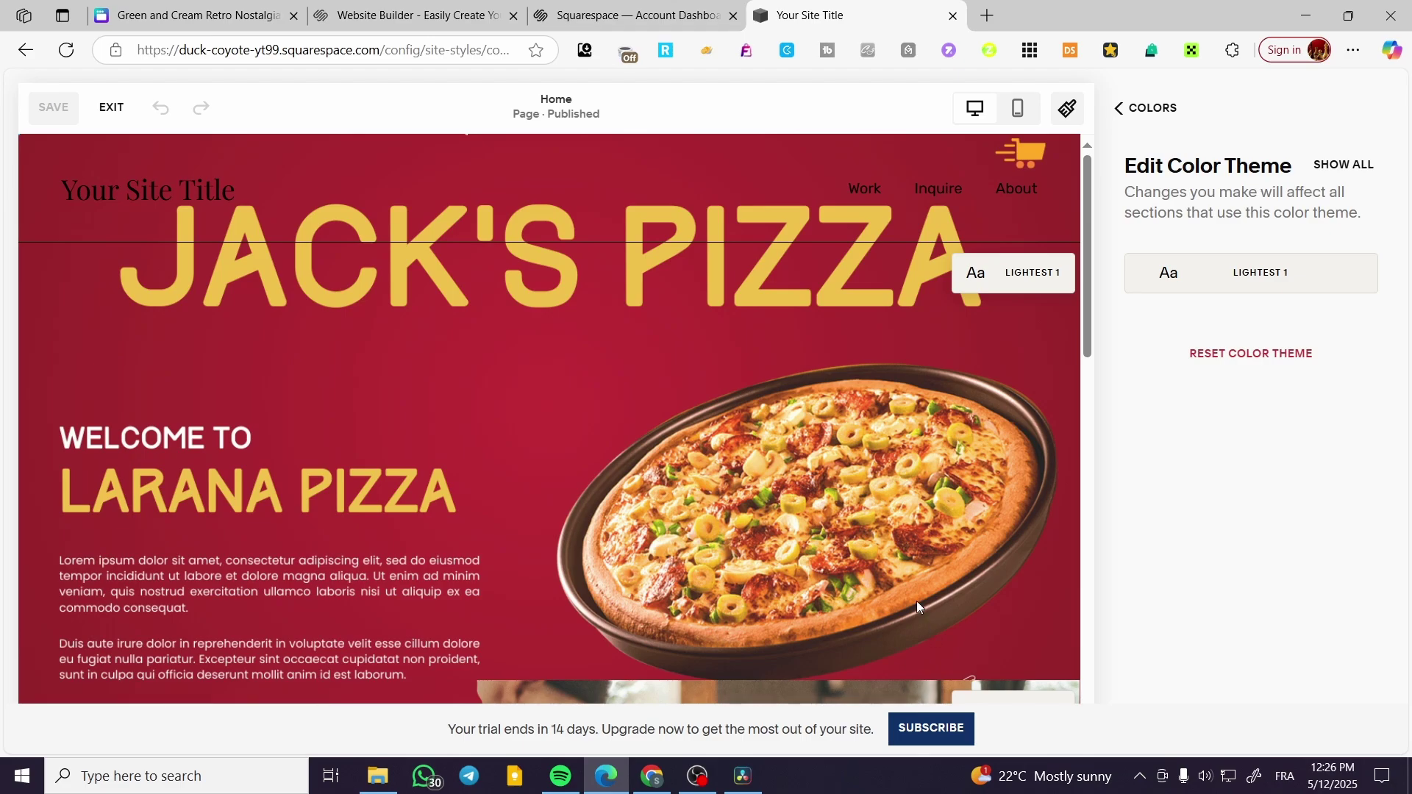
scroll(647, 565, "down", 15)
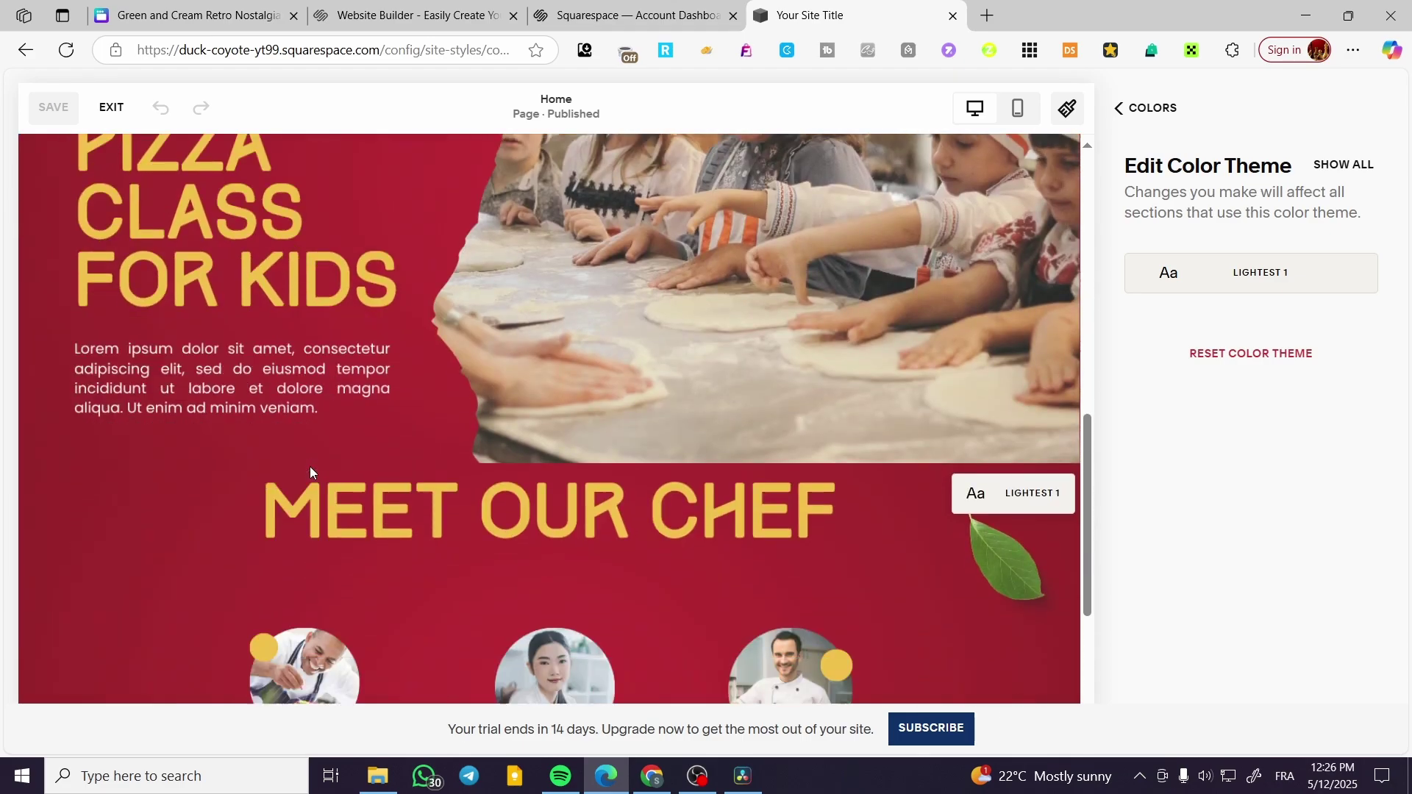
scroll(307, 469, "down", 1)
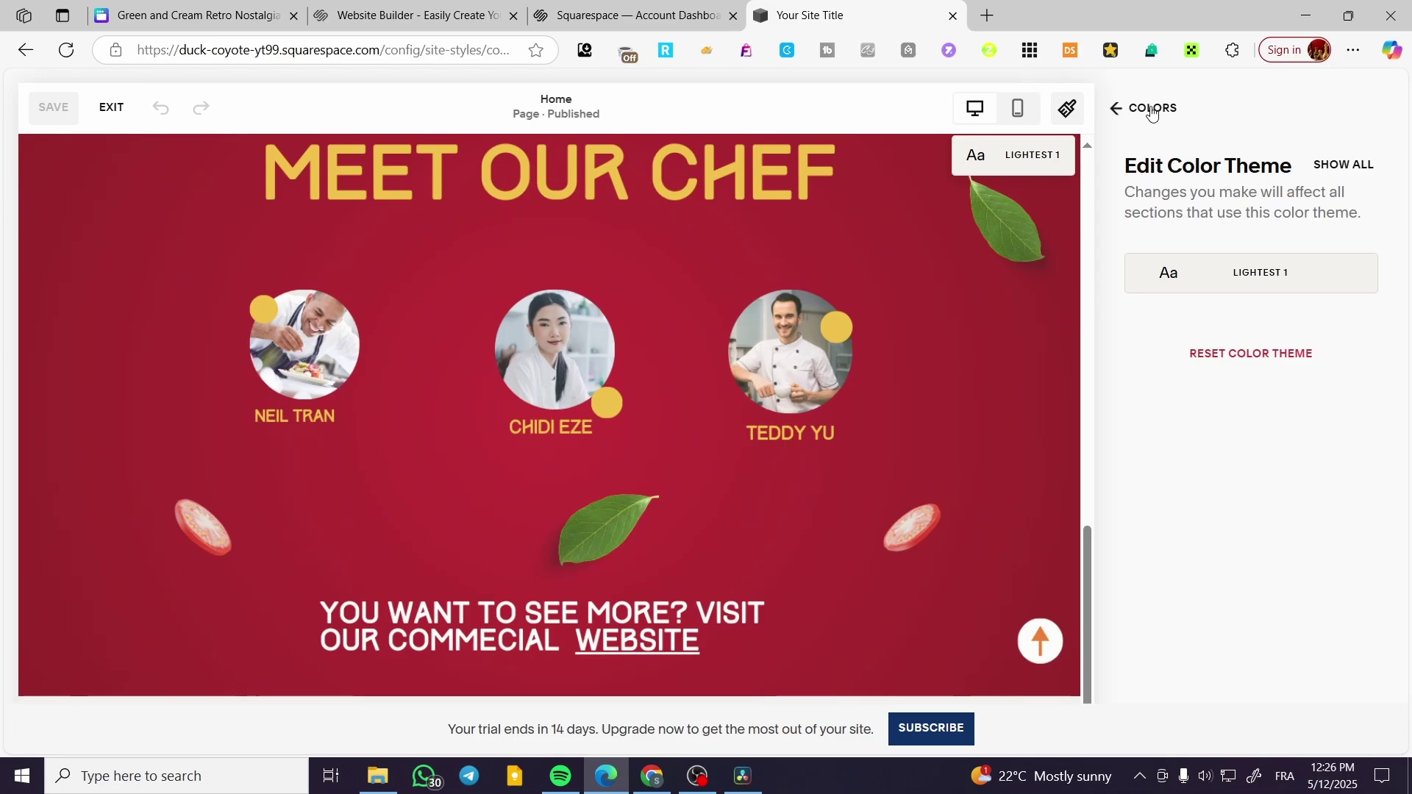
Leave the Lightest 1 color theme editor and close Site Styles
left_click(1127, 112)
left_click(1127, 112)
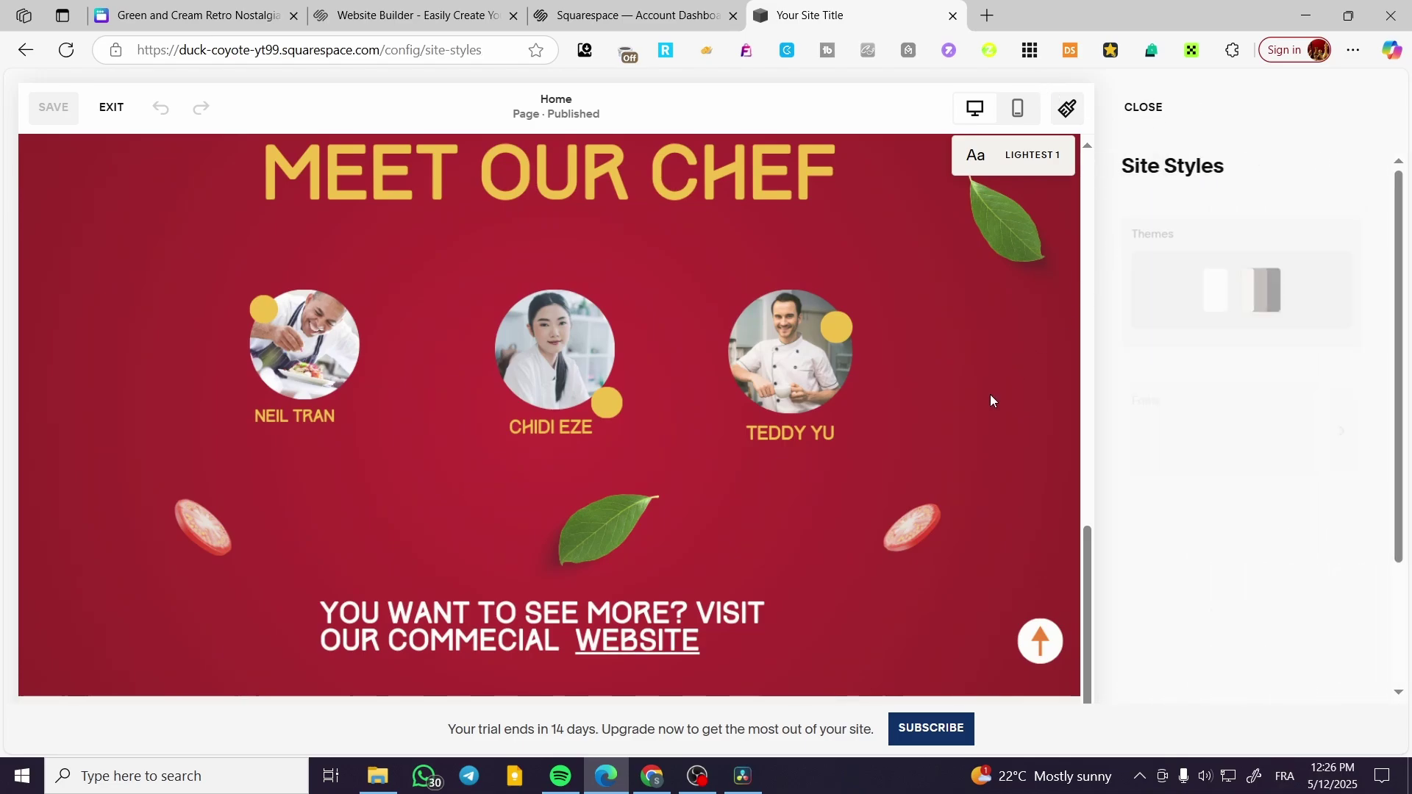
left_click(1138, 107)
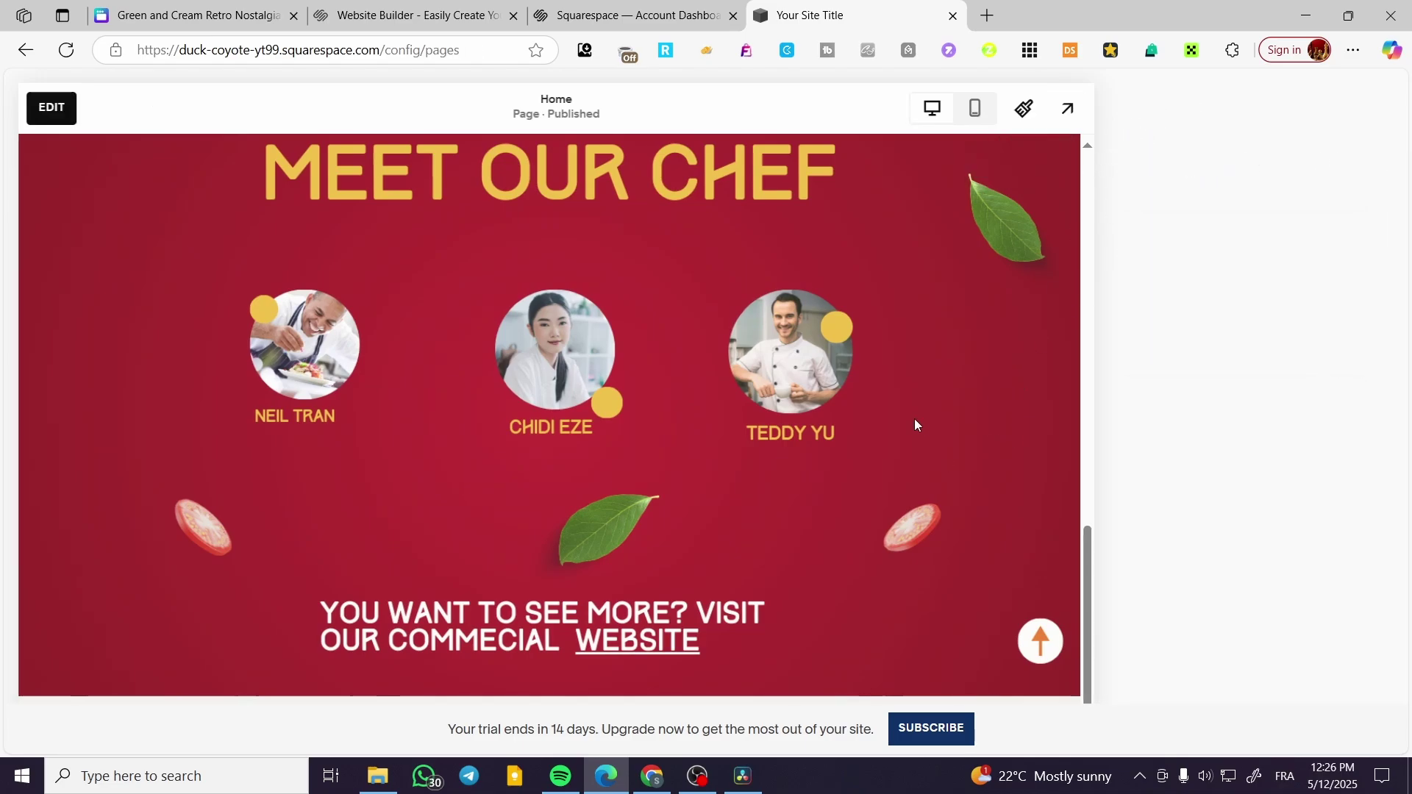
Start editing the Home page and add a blank section to the site footer below the Meet Our Chef section
left_click(350, 108)
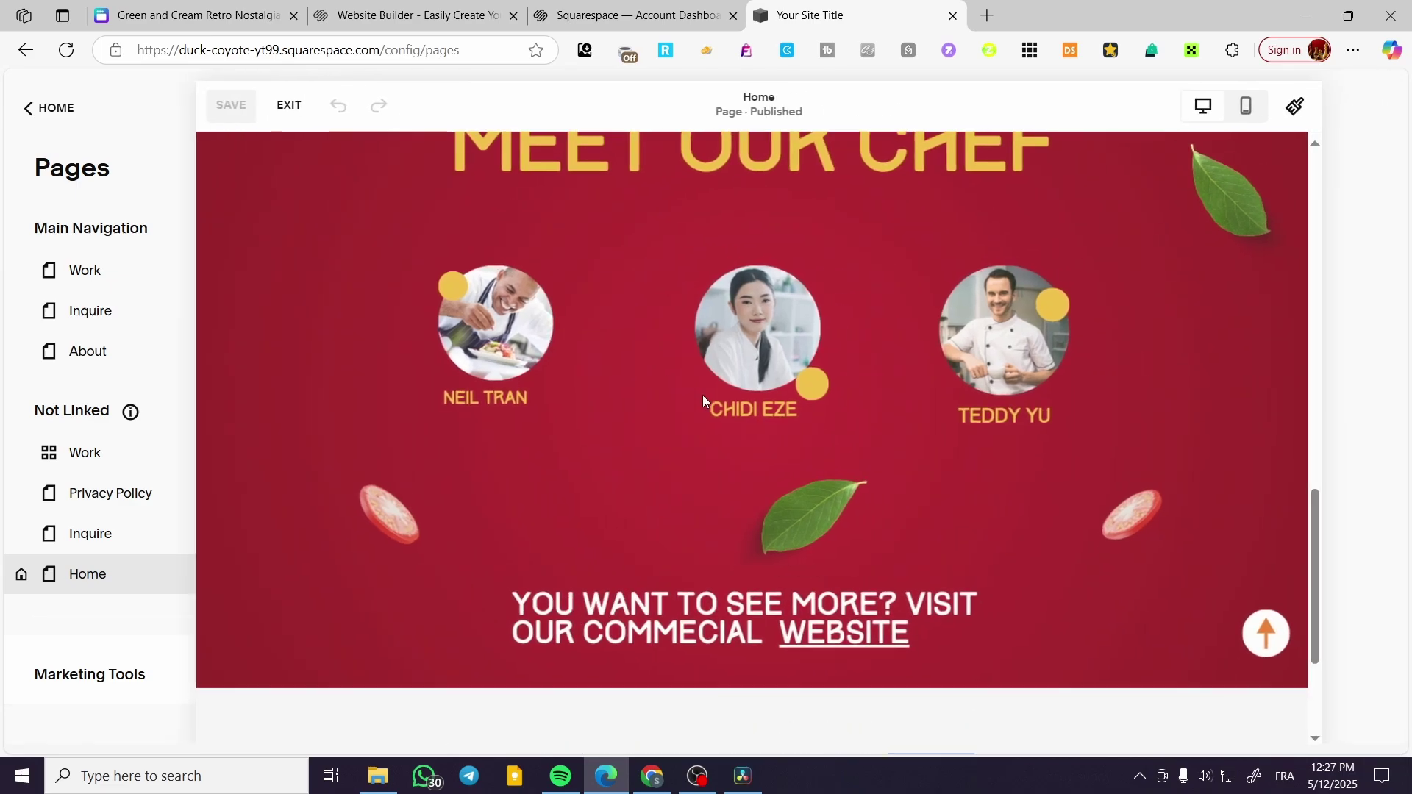
scroll(713, 393, "down", 5)
left_click(691, 568)
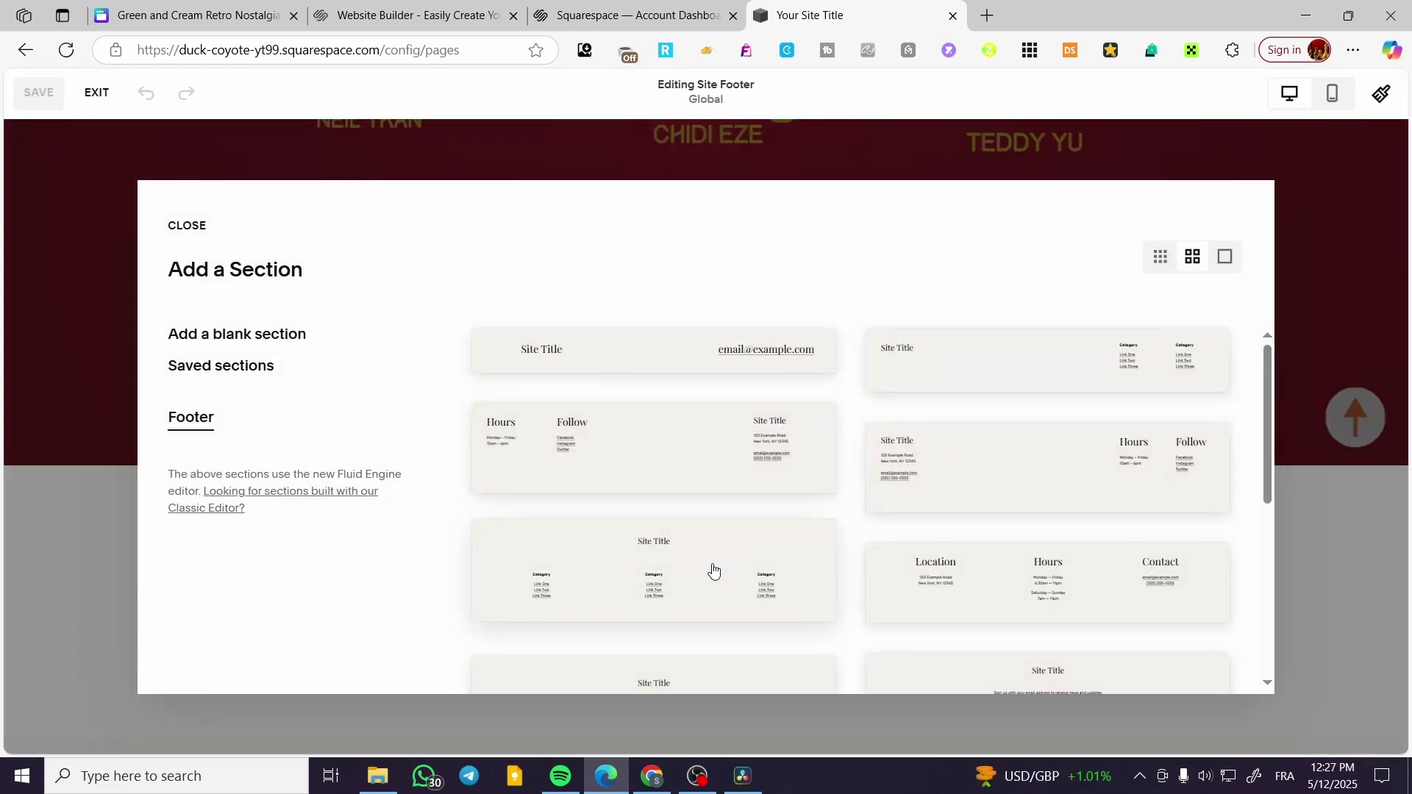
left_click(254, 343)
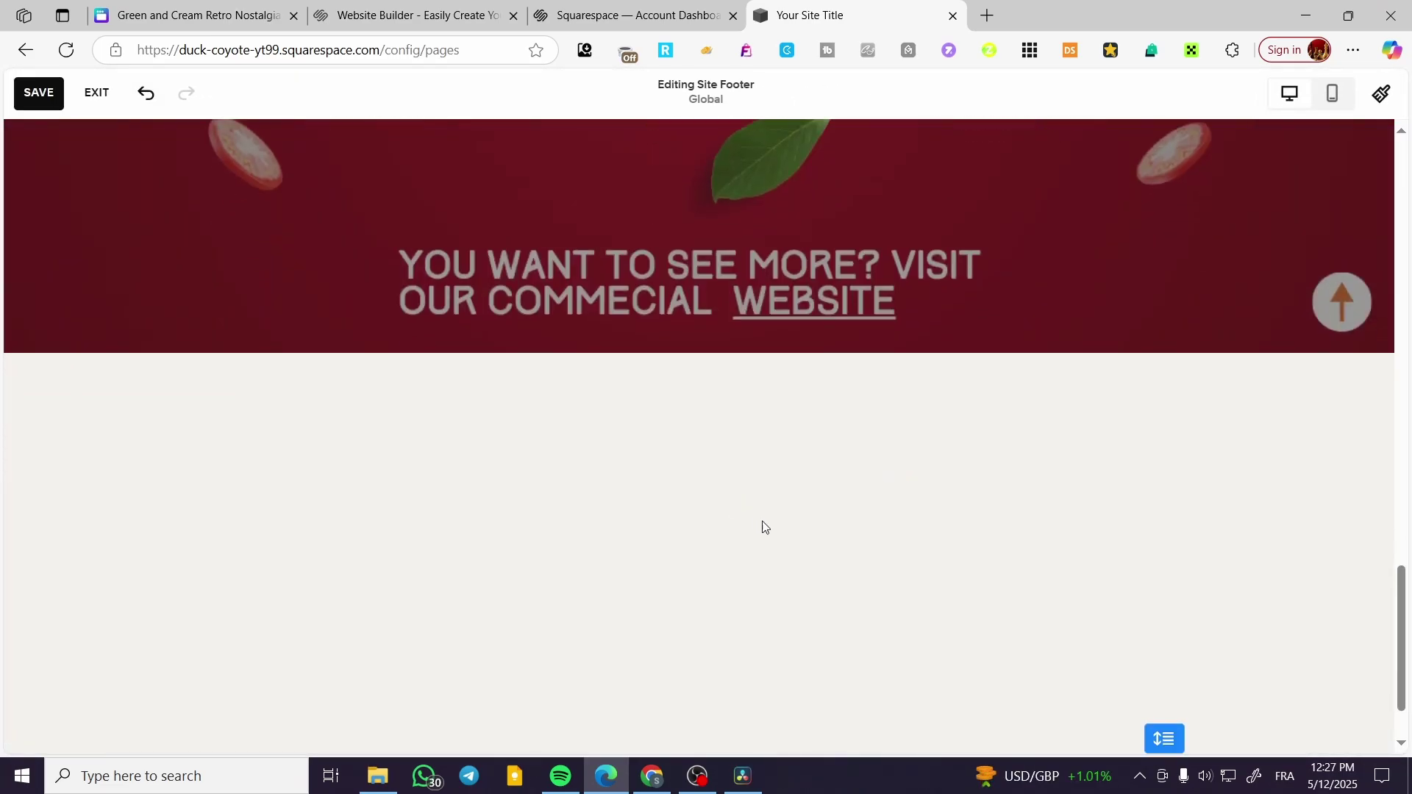
Open the Lightest 1 color theme from the new footer section's color settings and review its editable colors through to the Donation Block
left_click(1296, 300)
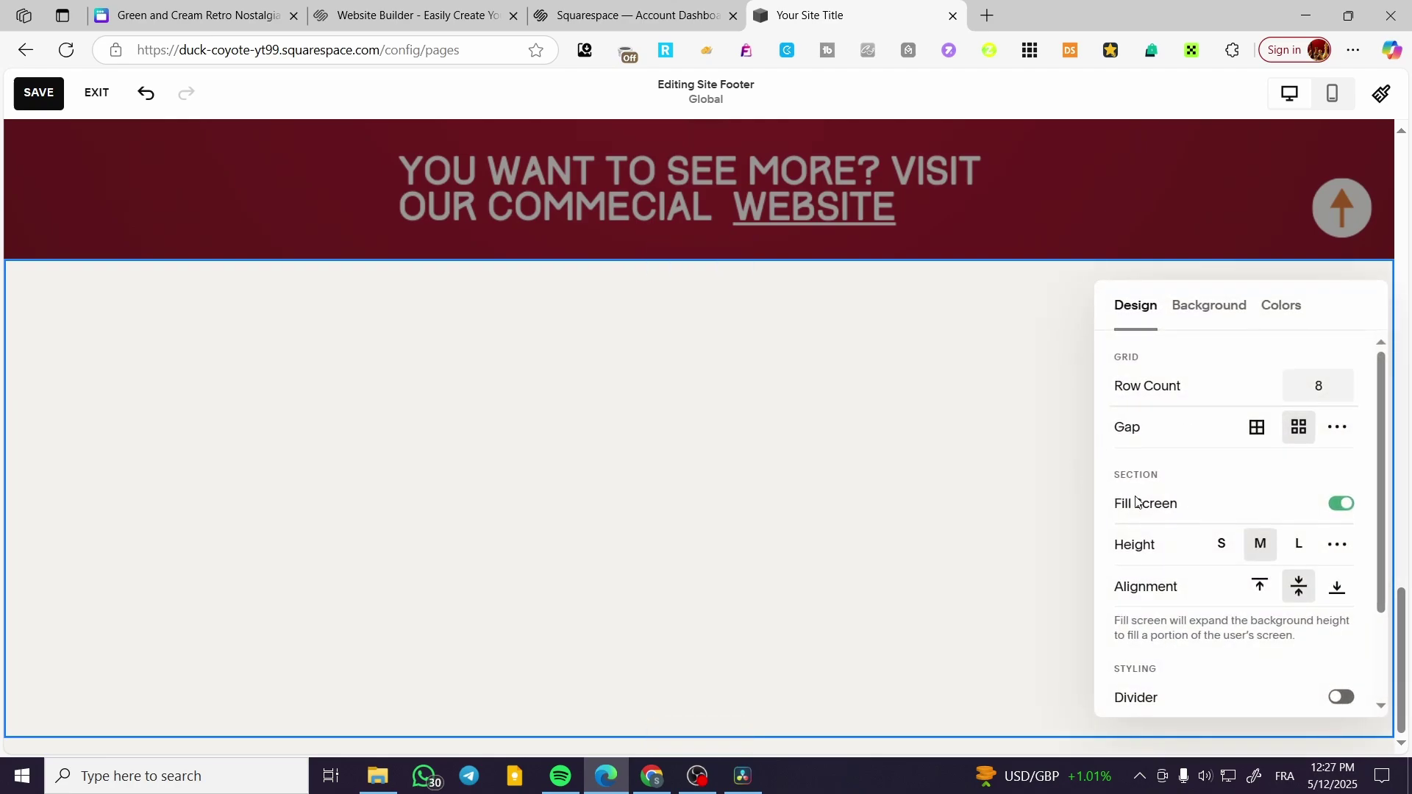
left_click(1280, 304)
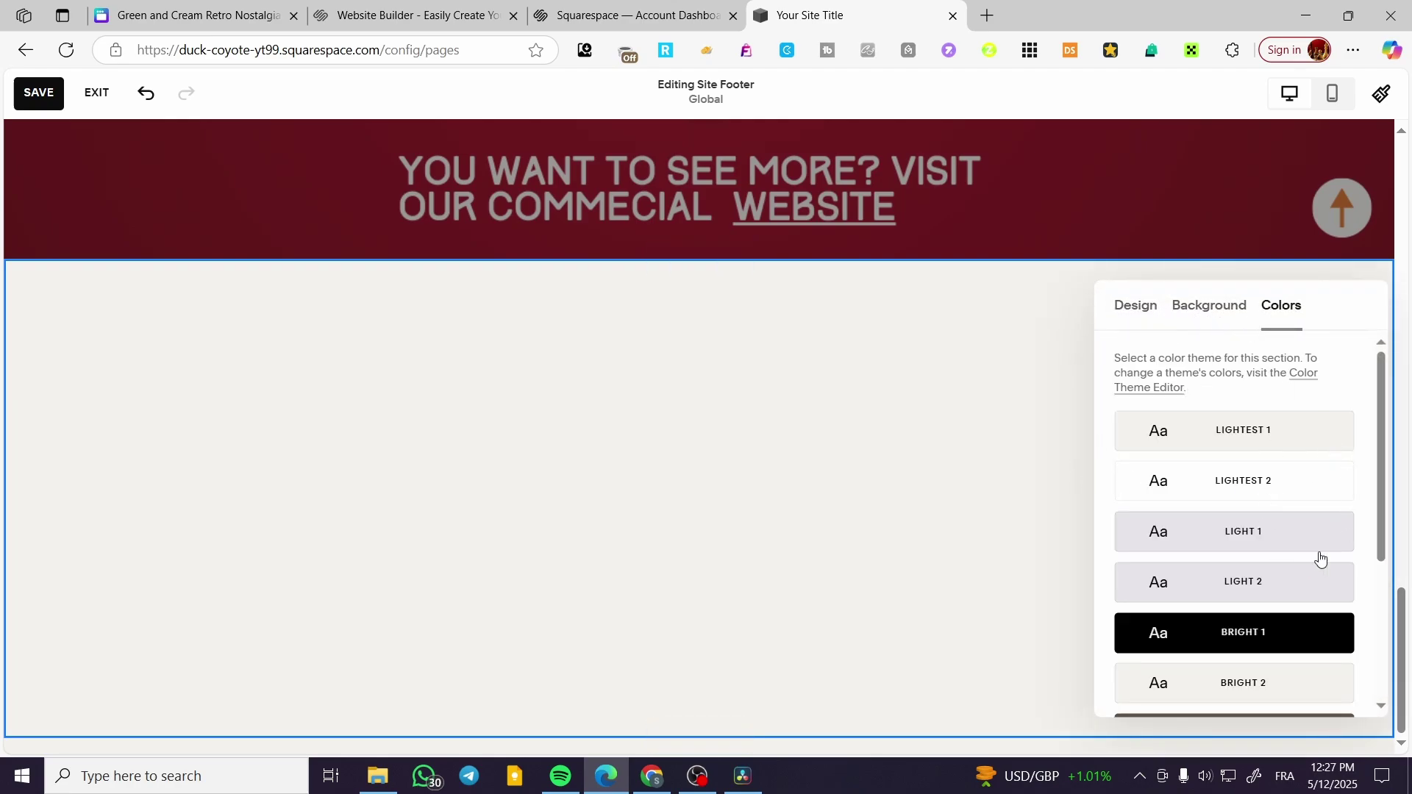
left_click(1333, 435)
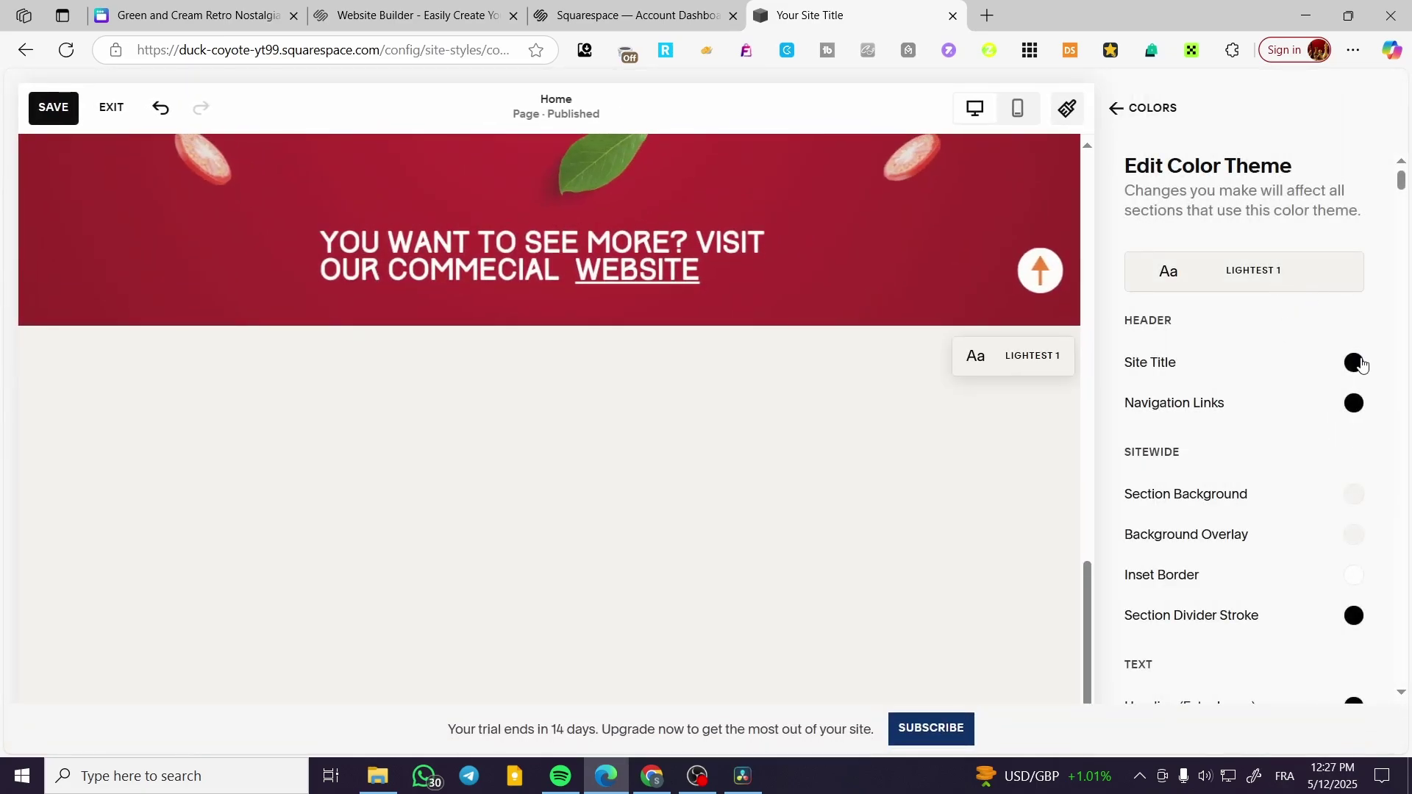
scroll(1336, 459, "down", 10)
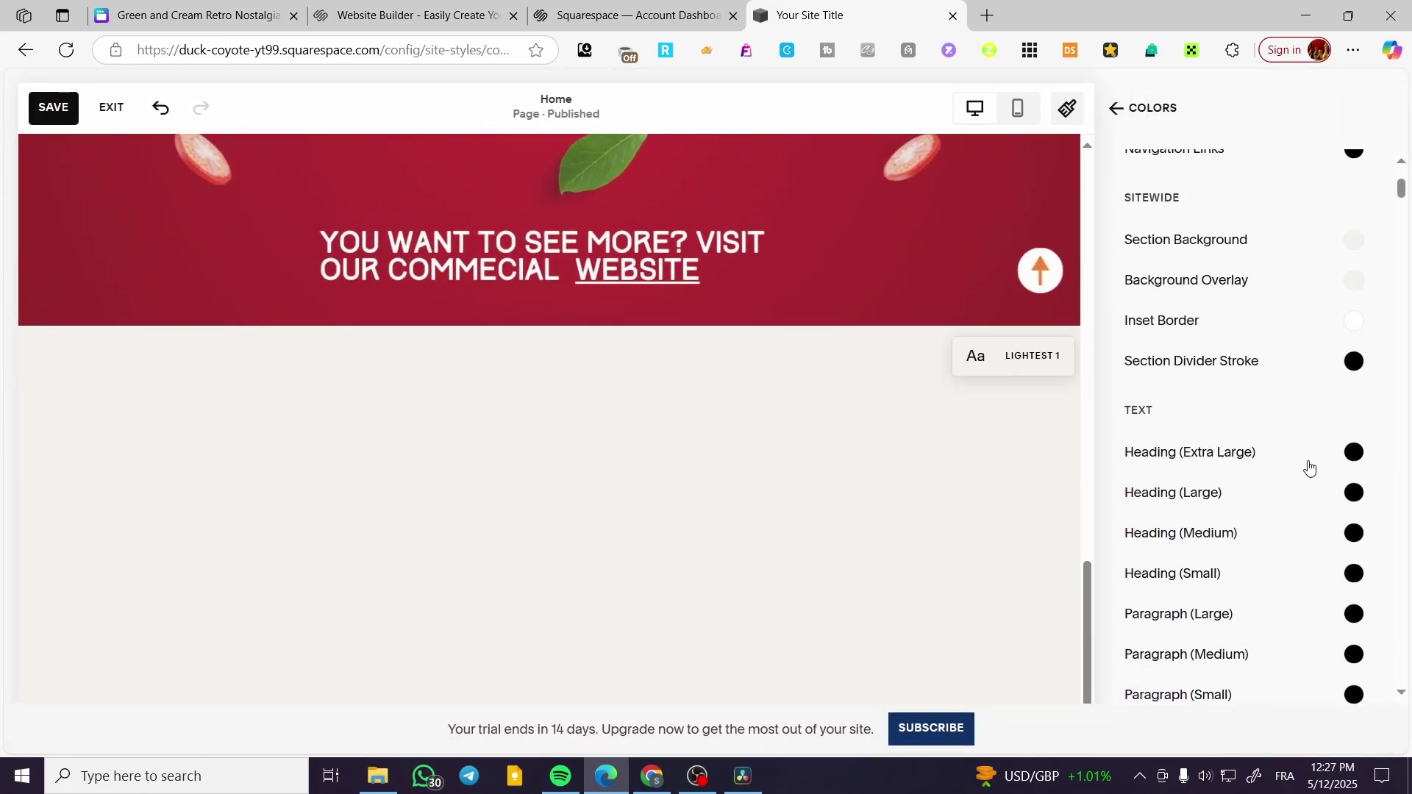
scroll(1316, 440, "down", 15)
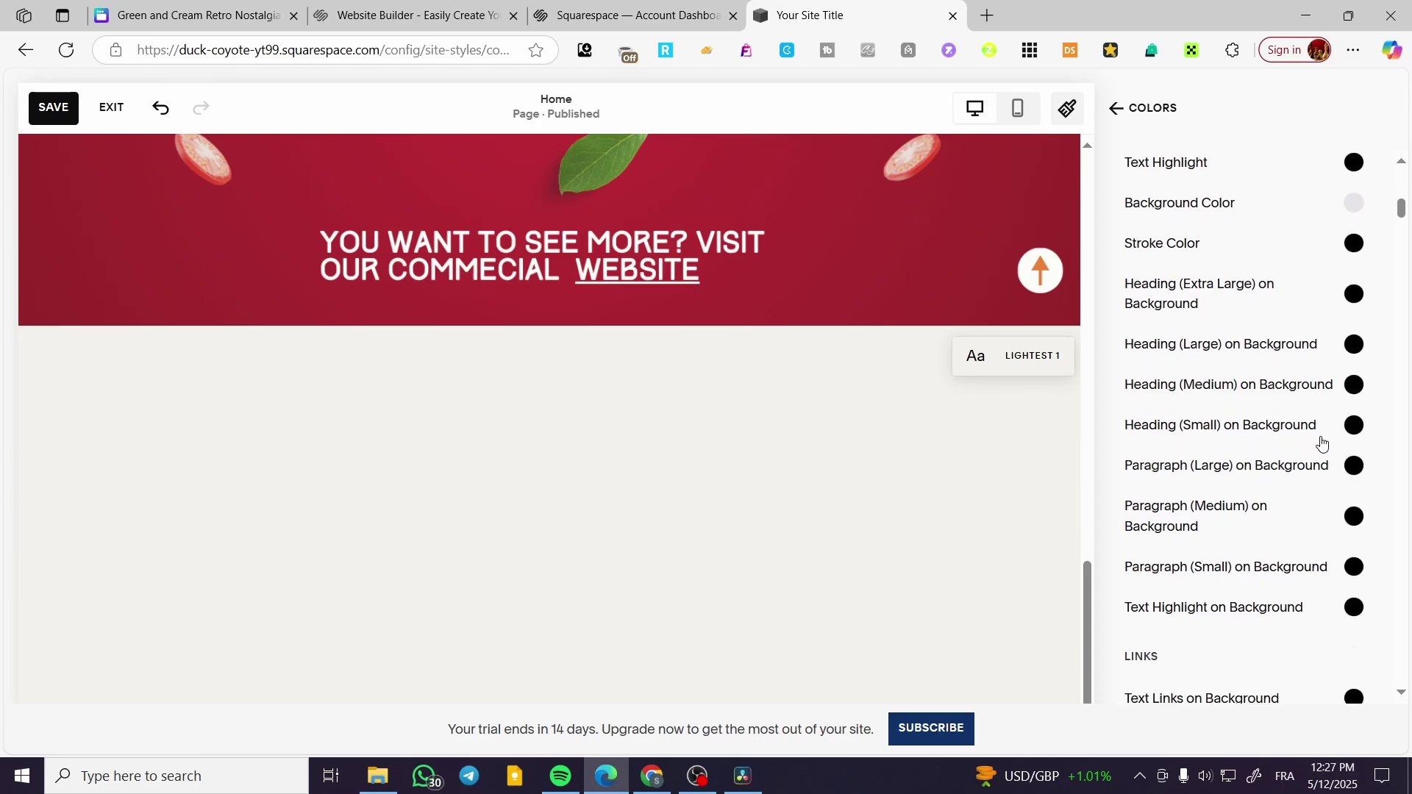
scroll(1322, 439, "down", 2)
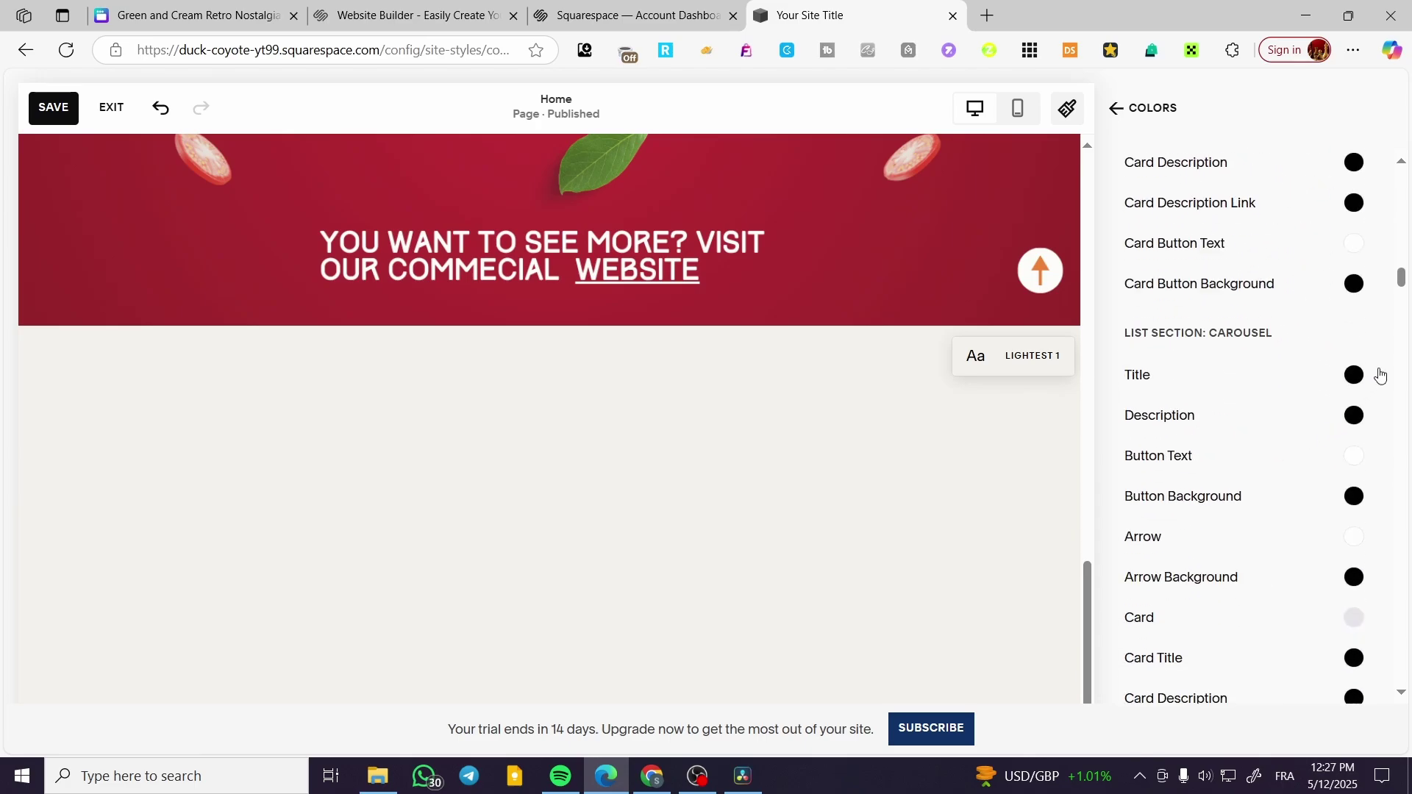
left_click_drag(1405, 279, 1401, 671)
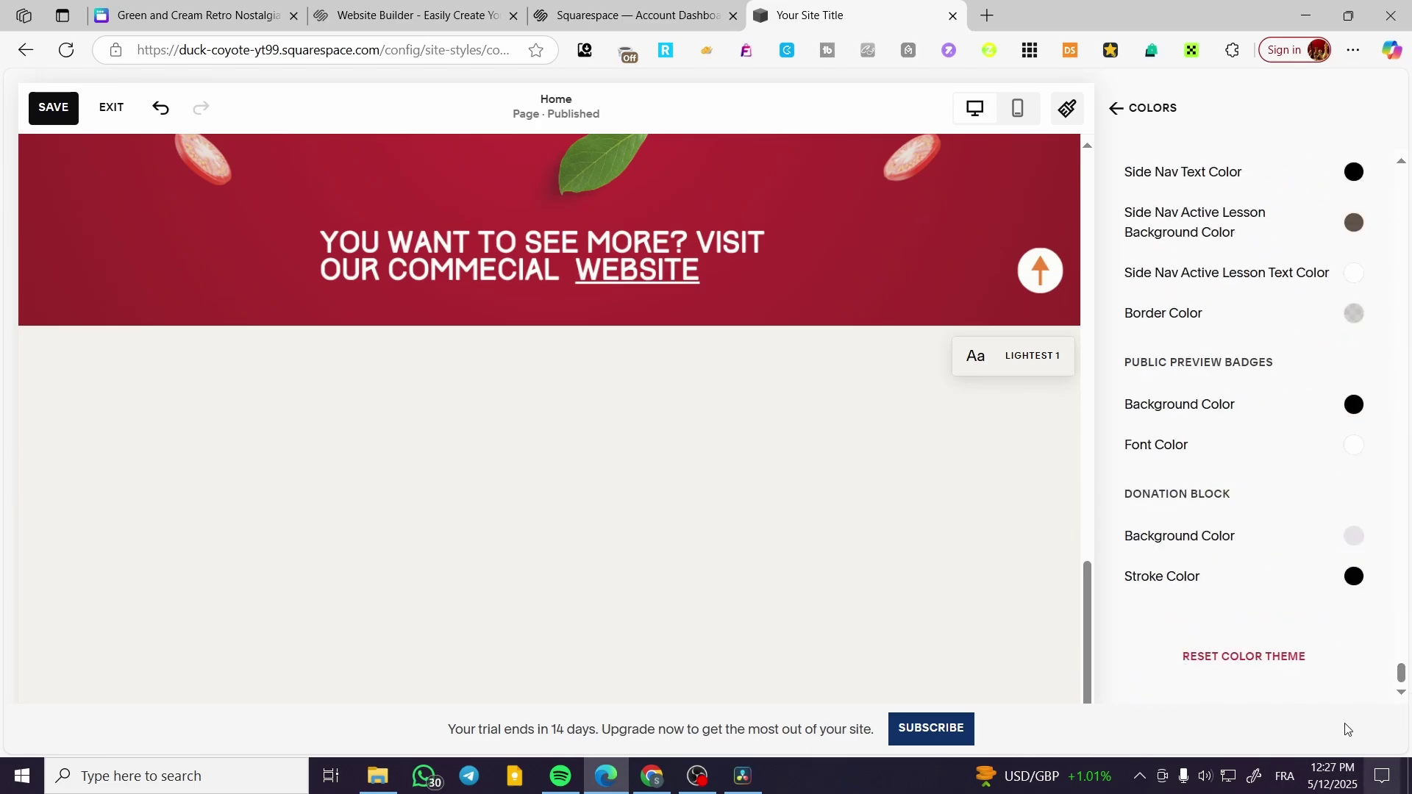
Return to the site's overall Colors settings and look over the page back up to the Jack's Pizza header
left_click(763, 541)
scroll(763, 541, "up", 5)
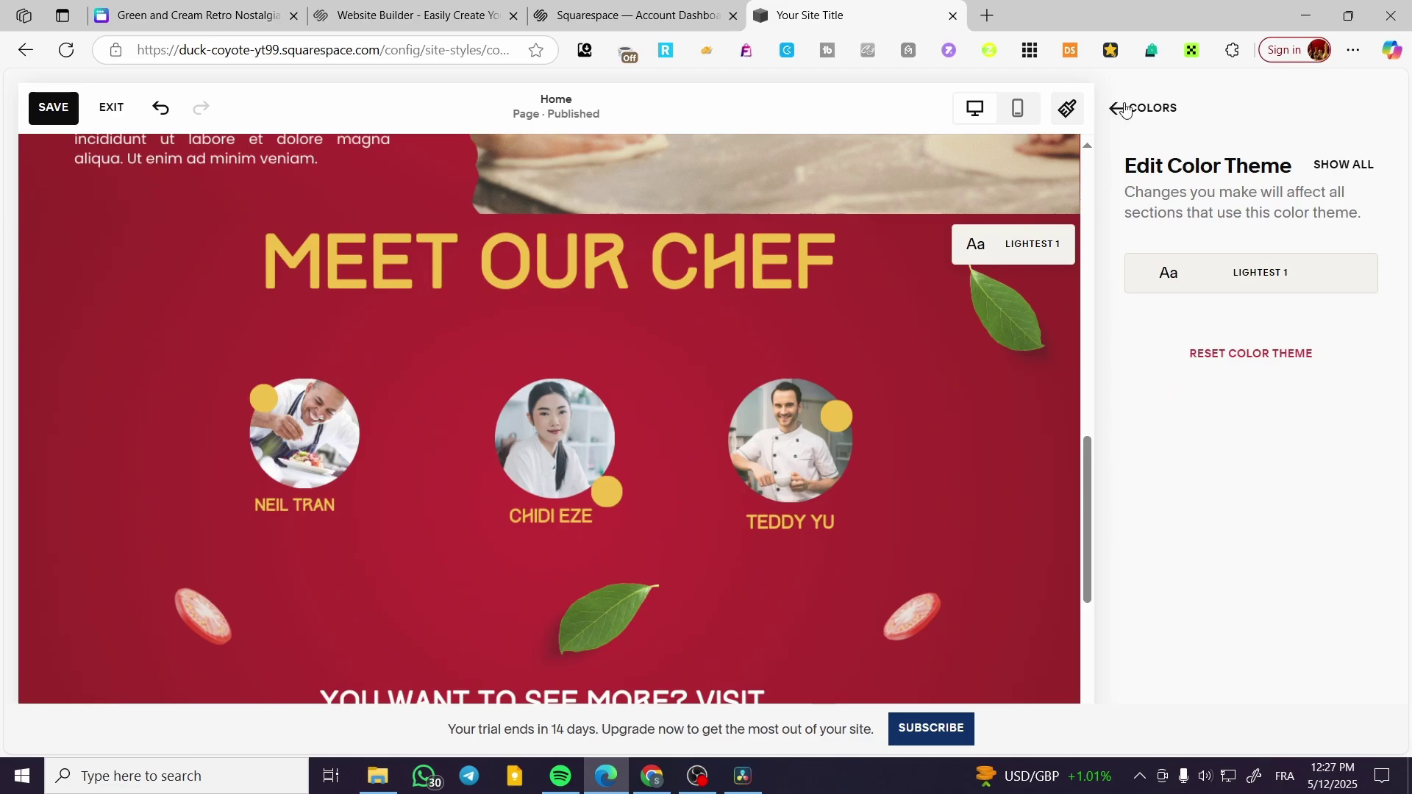
left_click(1123, 108)
scroll(561, 429, "up", 10)
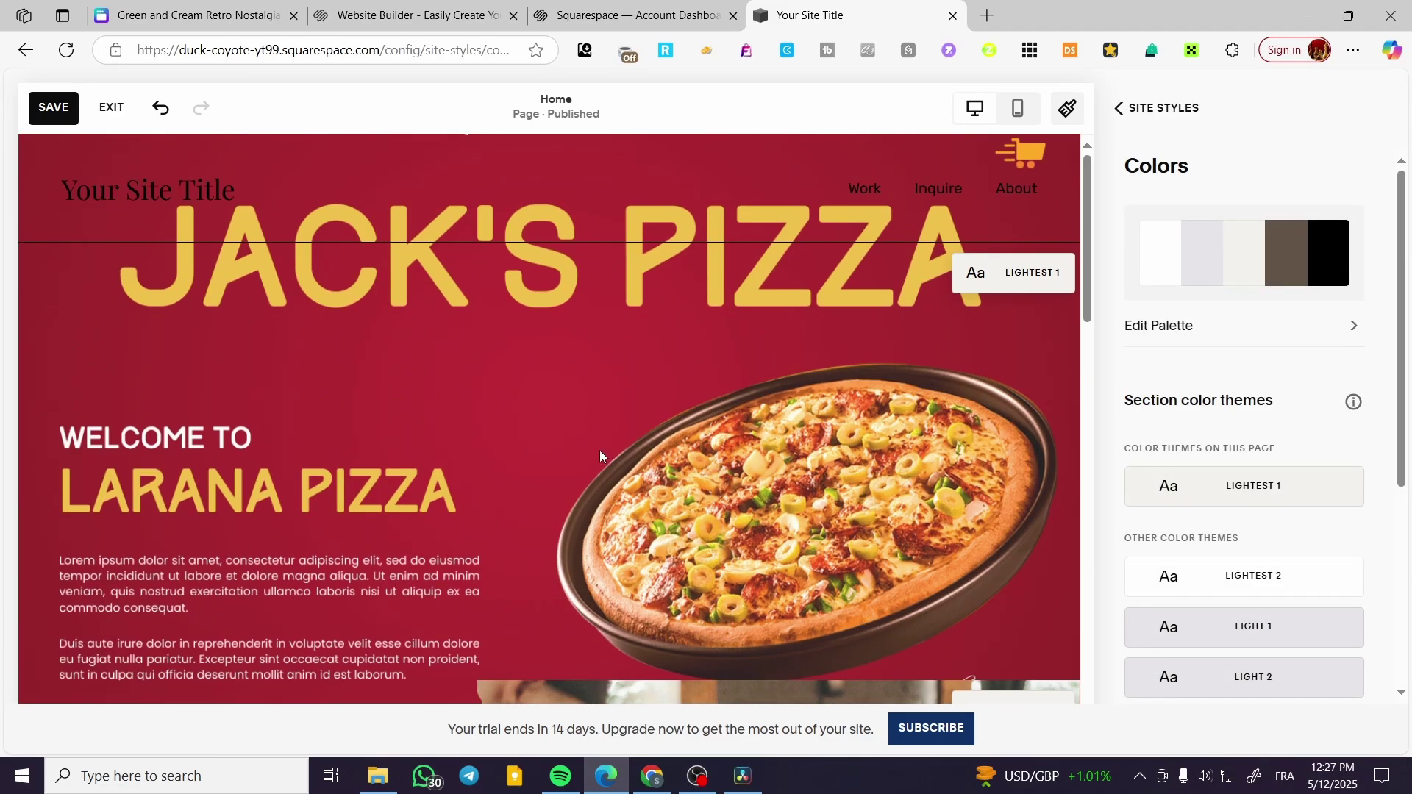